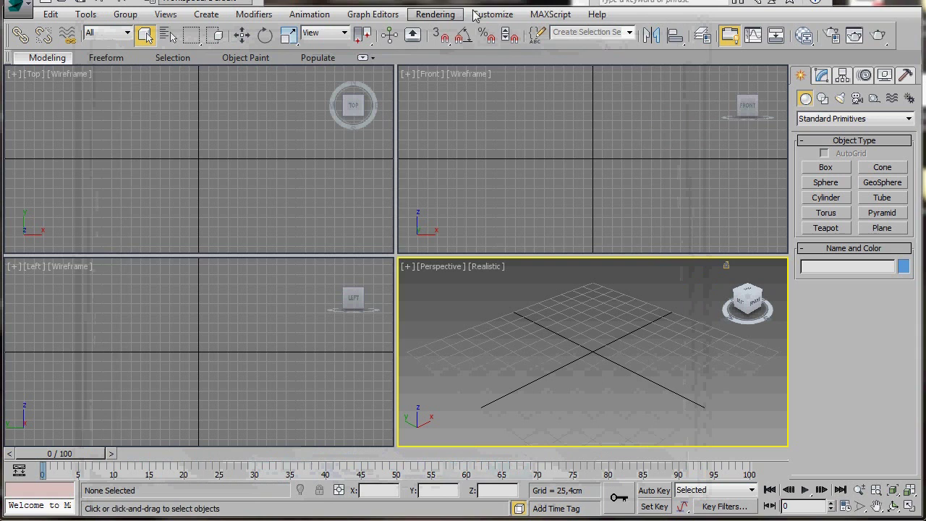
- Set the display unit scale to metric centimeters in the units setup
click(490, 15)
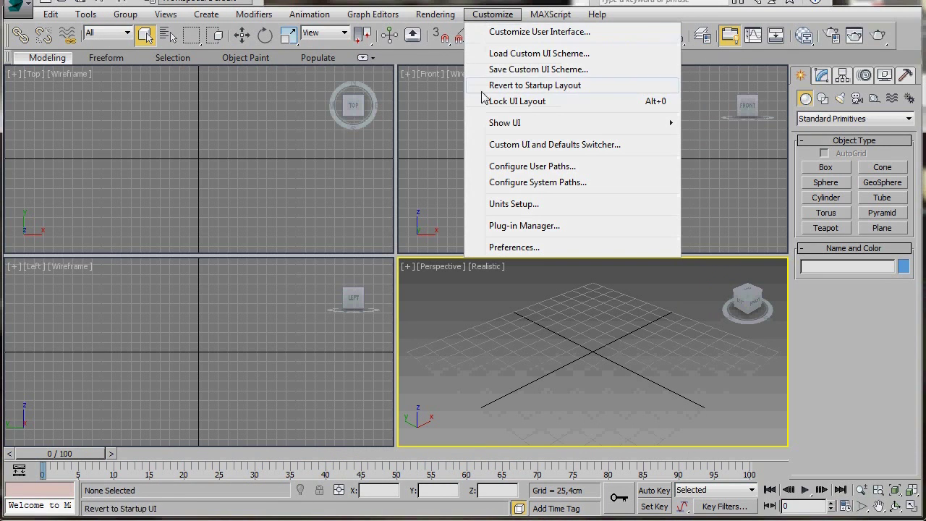
click(493, 205)
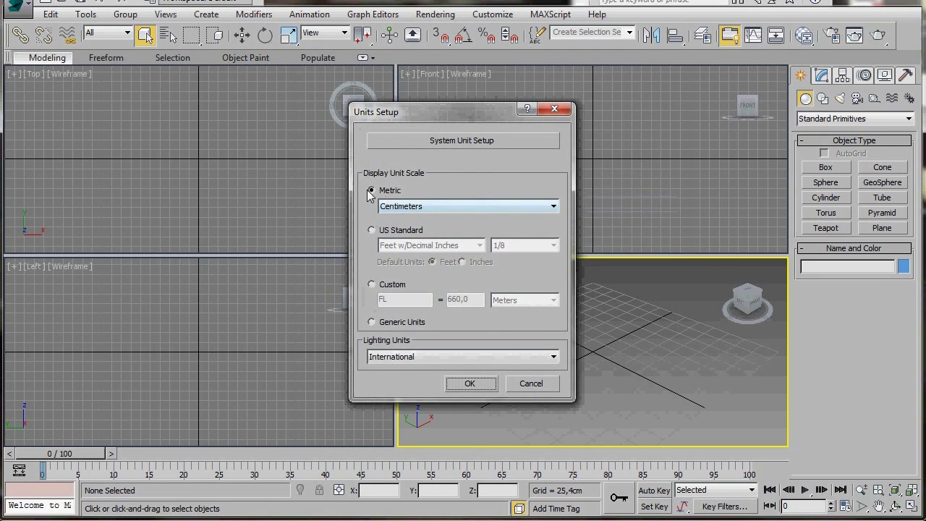
click(466, 384)
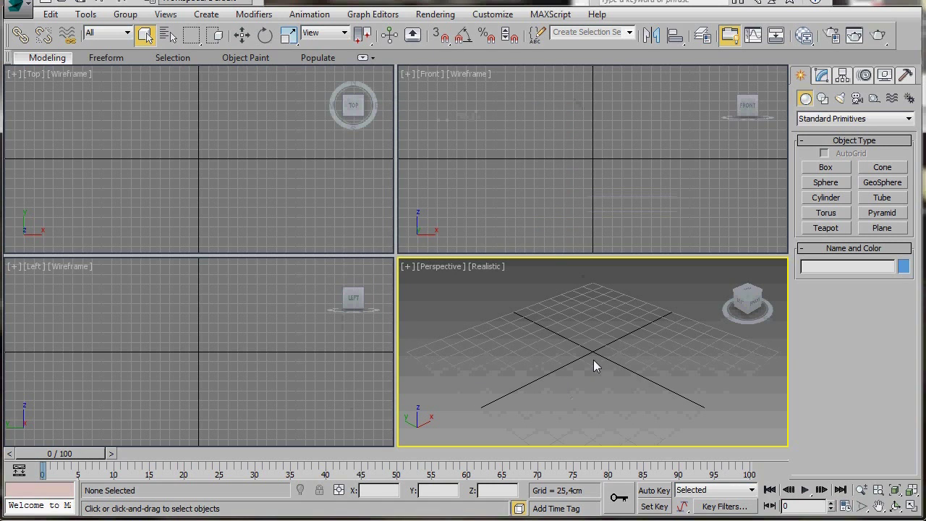
- Maximize the Perspective viewport and activate the selection tool
key(w)
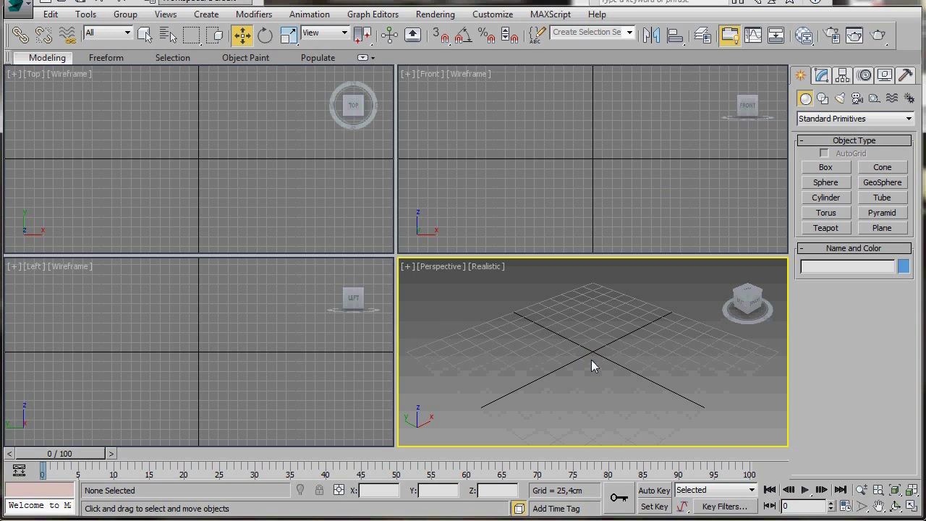
key(alt+w)
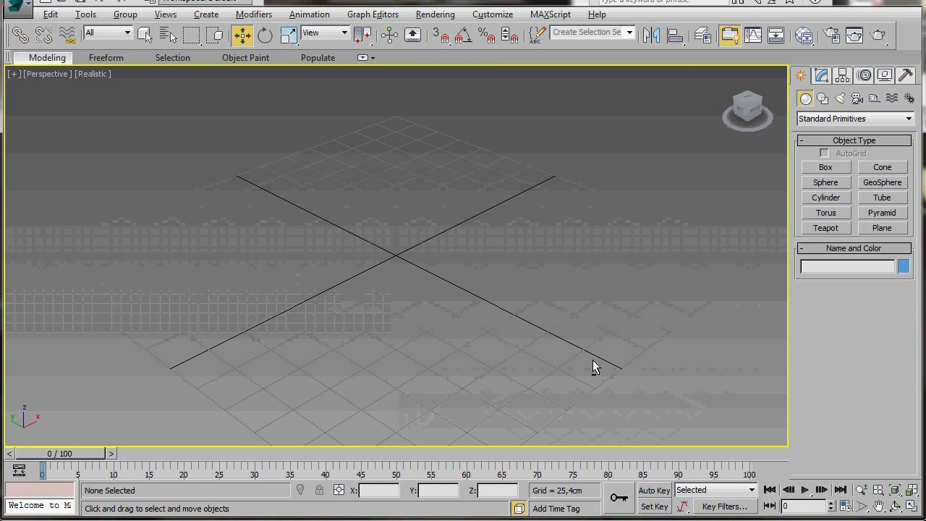
key(q)
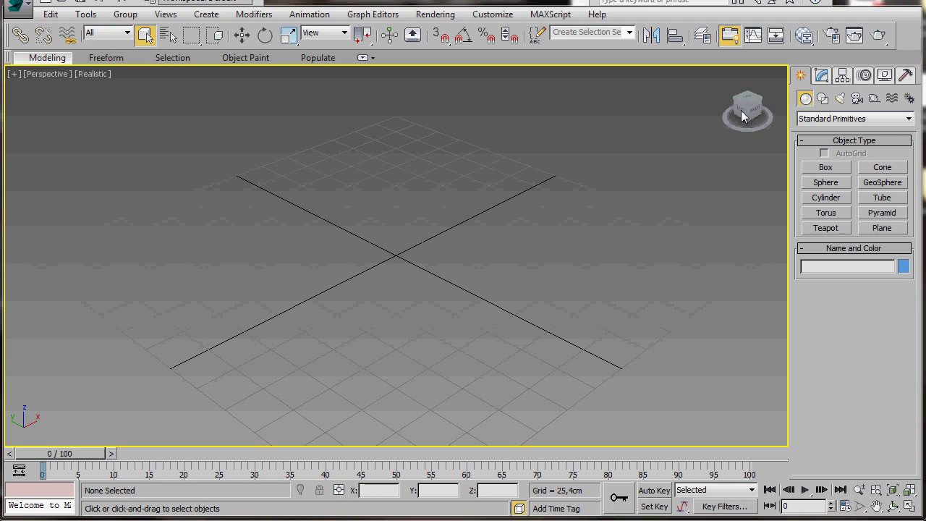
- Configure the ViewCube to show in all views of the active layout at size Small
click(166, 15)
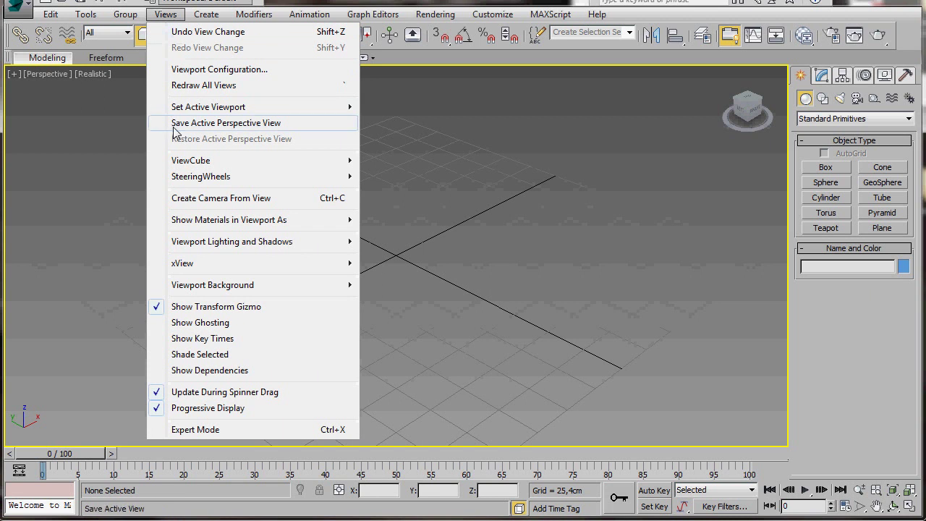
mouse_move(174, 161)
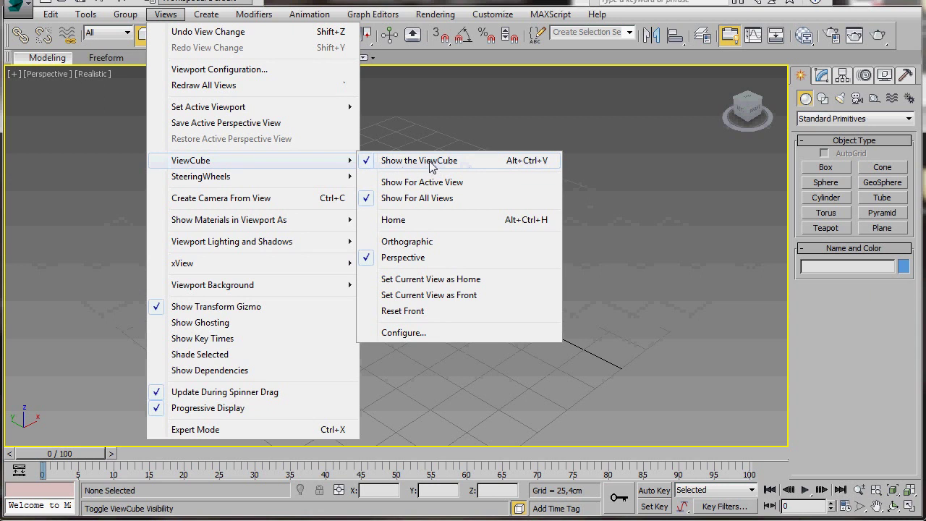
click(398, 335)
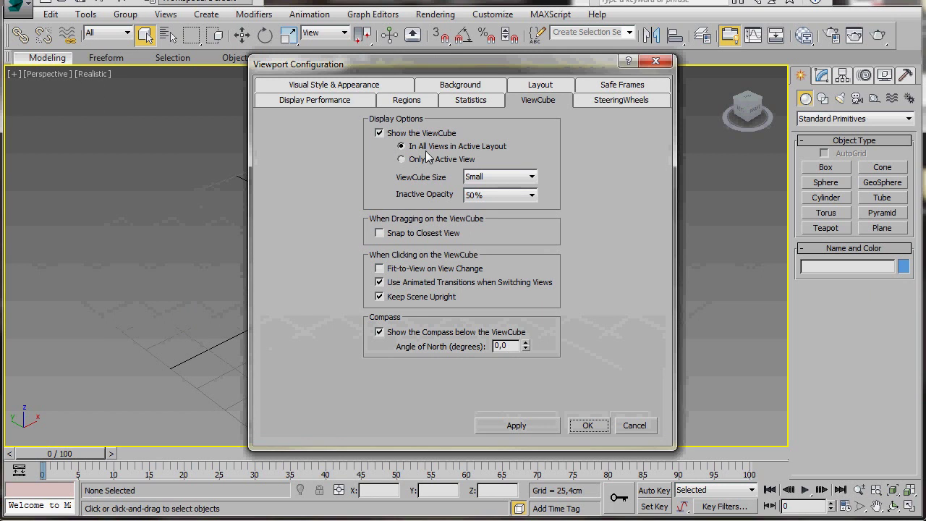
click(535, 180)
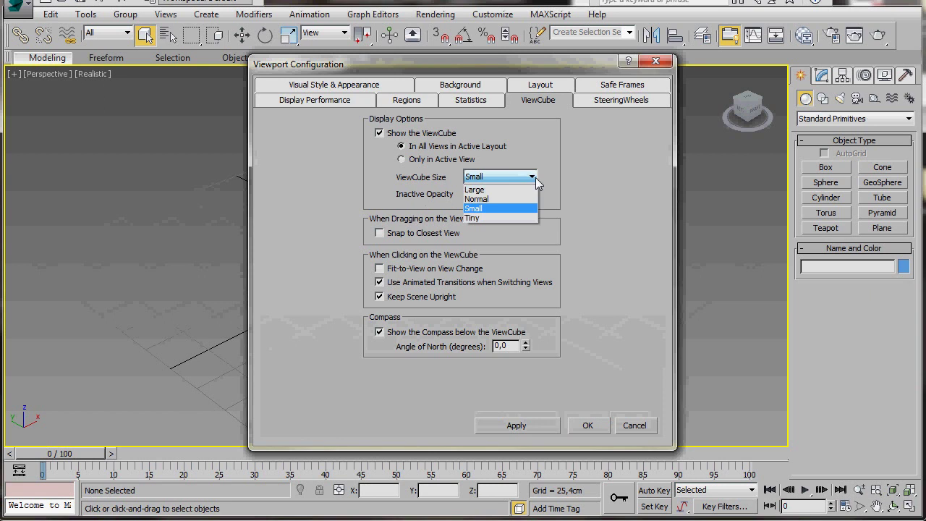
click(490, 208)
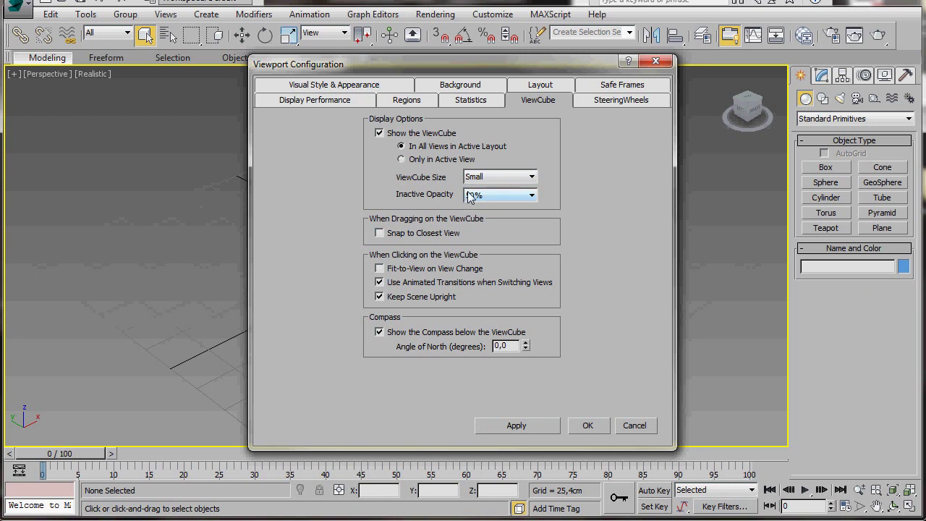
click(586, 426)
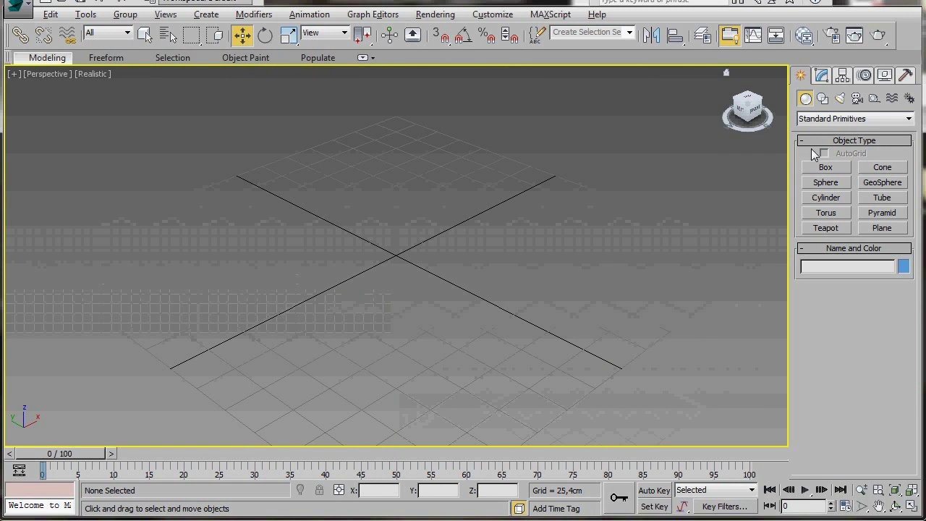
- Create a box starting at the grid origin, about 60 cm long, 60 cm wide and 78 cm high
click(826, 170)
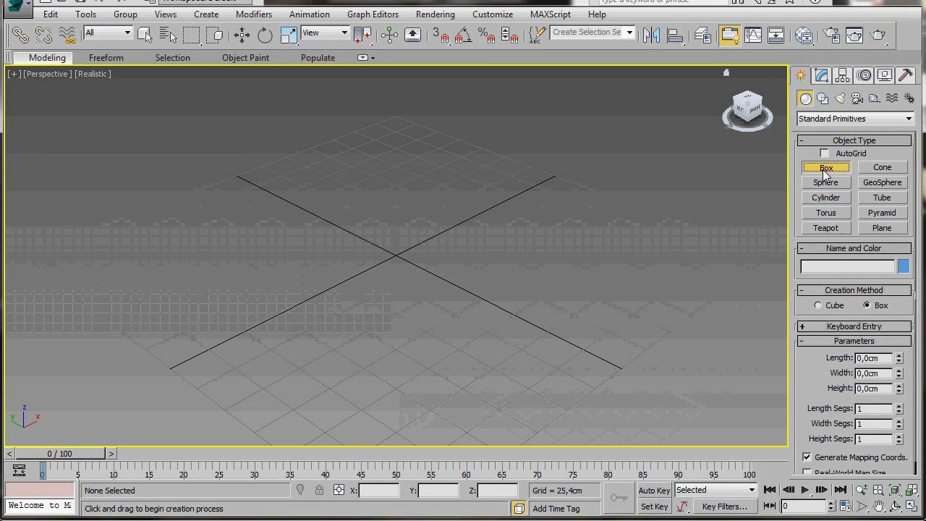
click(395, 257)
drag(395, 258, 398, 325)
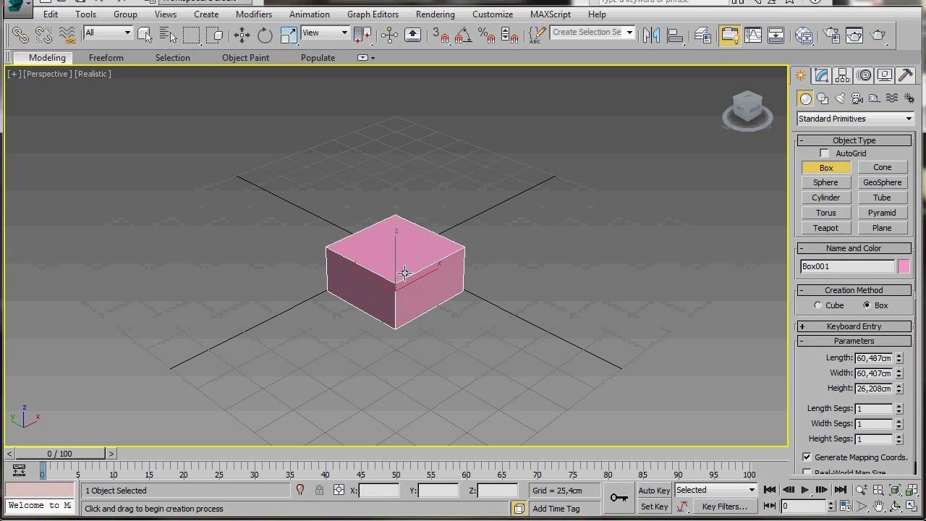
click(408, 212)
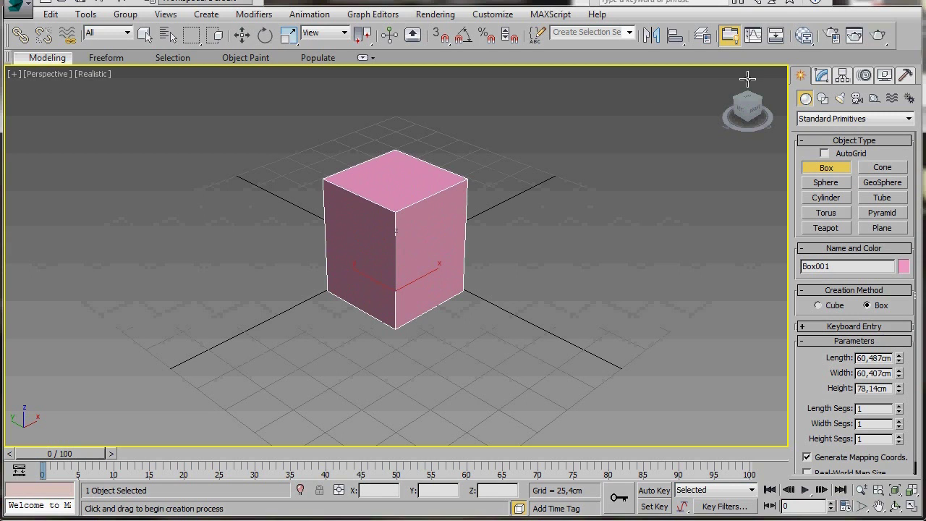
- Set the box's length to 54 cm, width to 51 cm and height to 77 cm, with 2 height segments
click(822, 77)
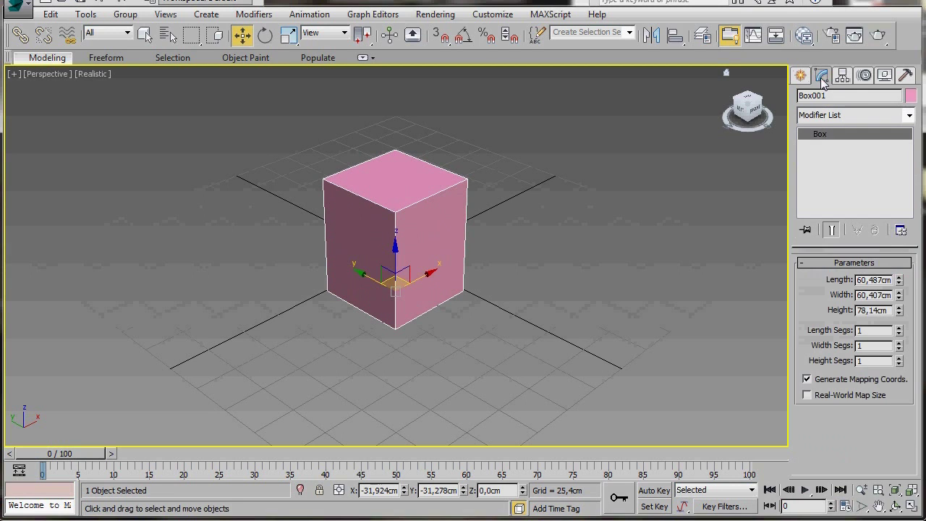
double_click(858, 280)
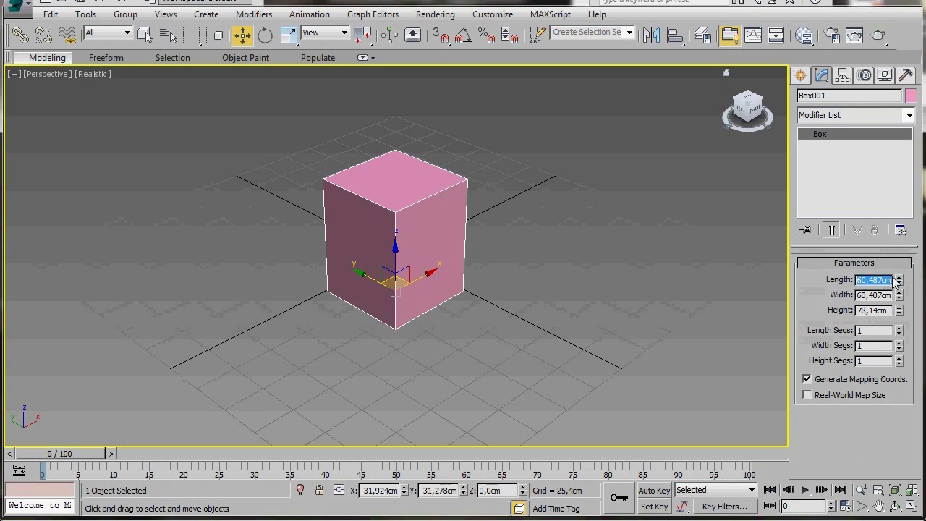
text(54)
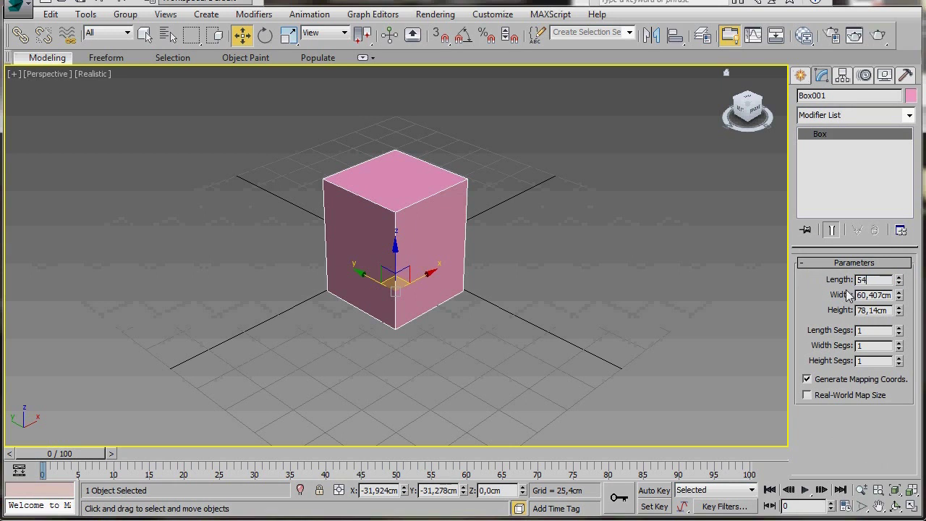
click(858, 295)
double_click(857, 296)
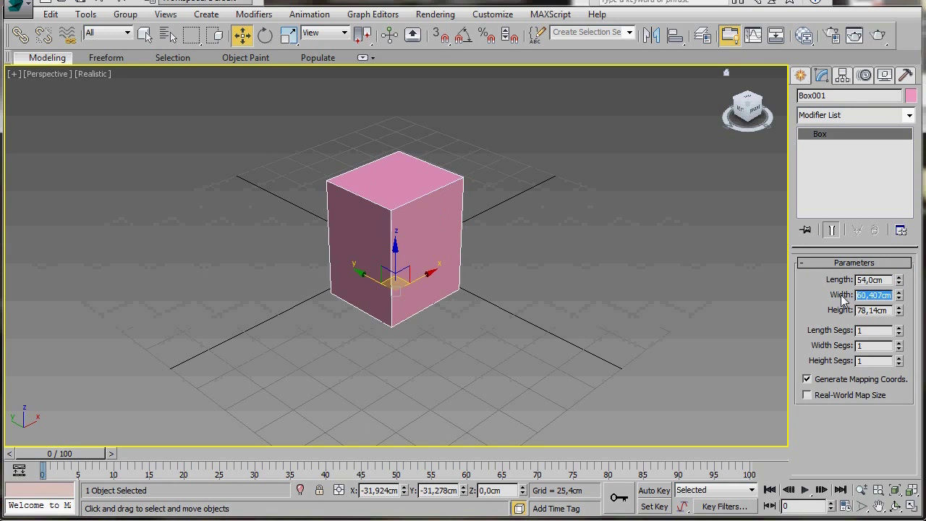
text(54)
text(1)
key(Tab)
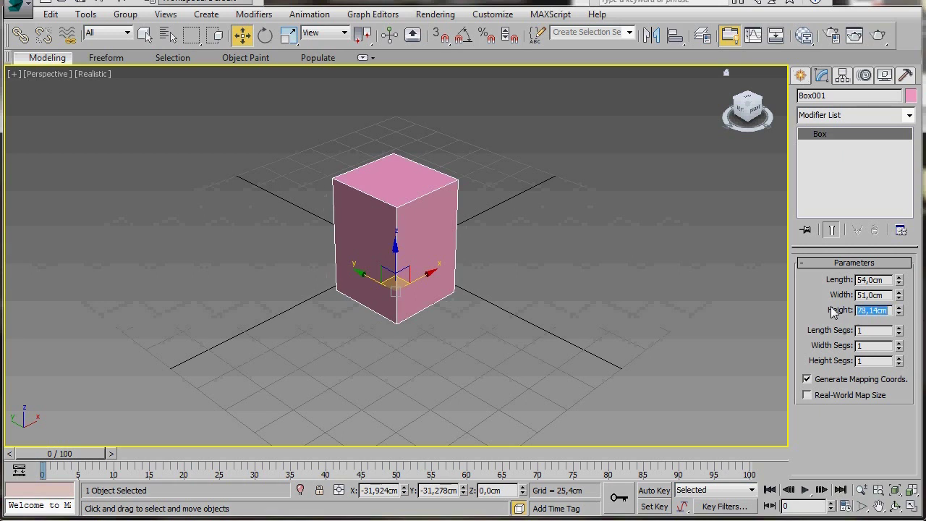
text(77)
key(Return)
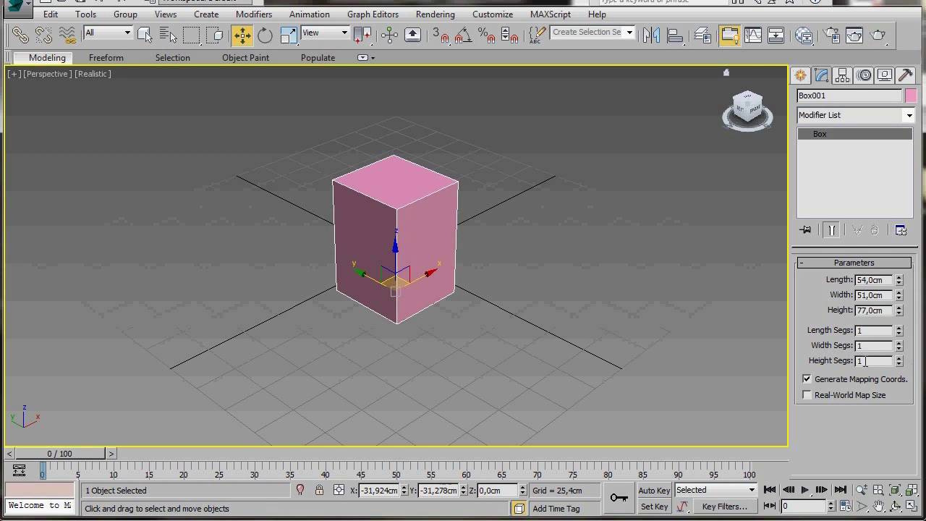
click(898, 357)
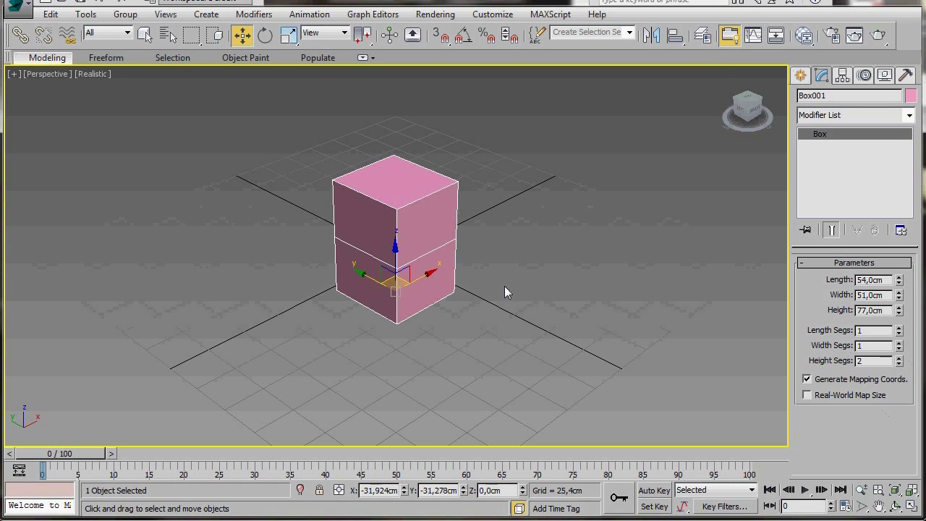
- Move the box to the world origin by resetting its X and Y positions to 0
right_click(427, 281)
click(432, 287)
right_click(405, 491)
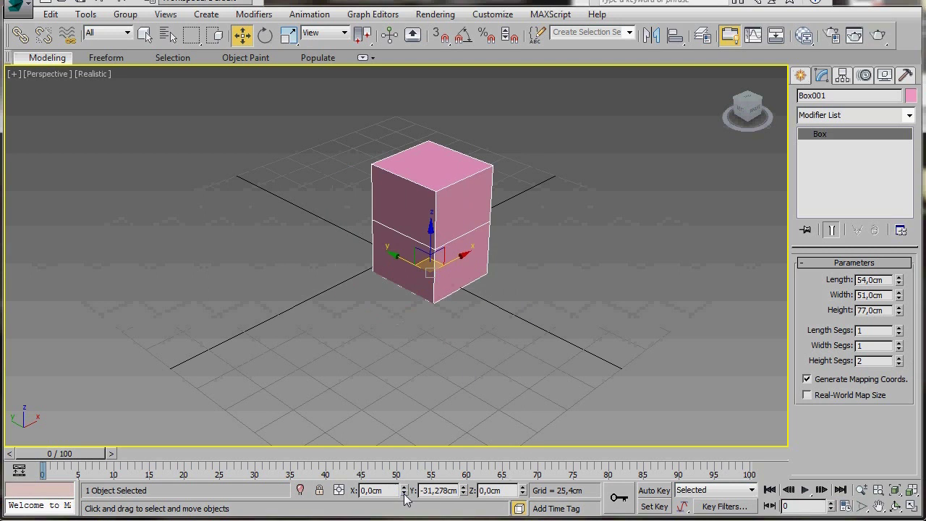
right_click(463, 491)
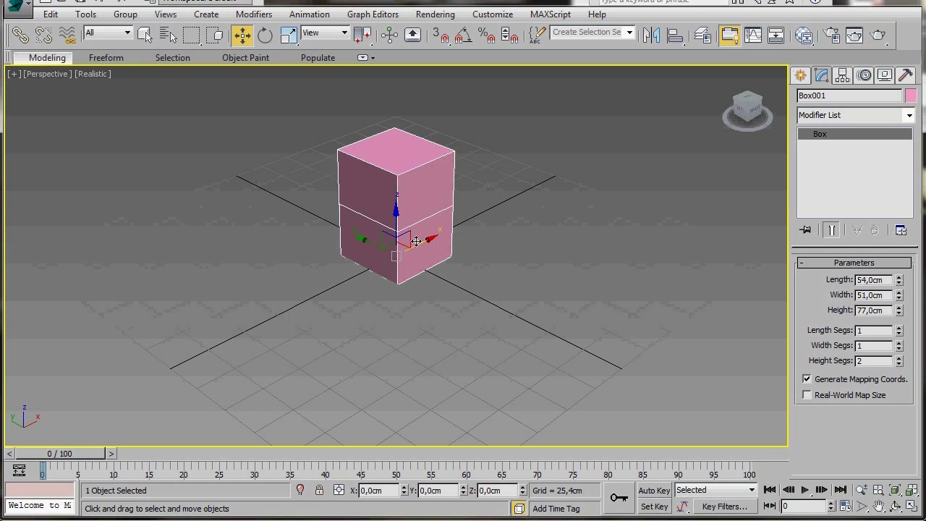
- Draw a straight line spline with AutoGrid along the bottom edge of the box's front face, and display edged faces
middle_drag(442, 298, 463, 357)
scroll(464, 358, up, 2)
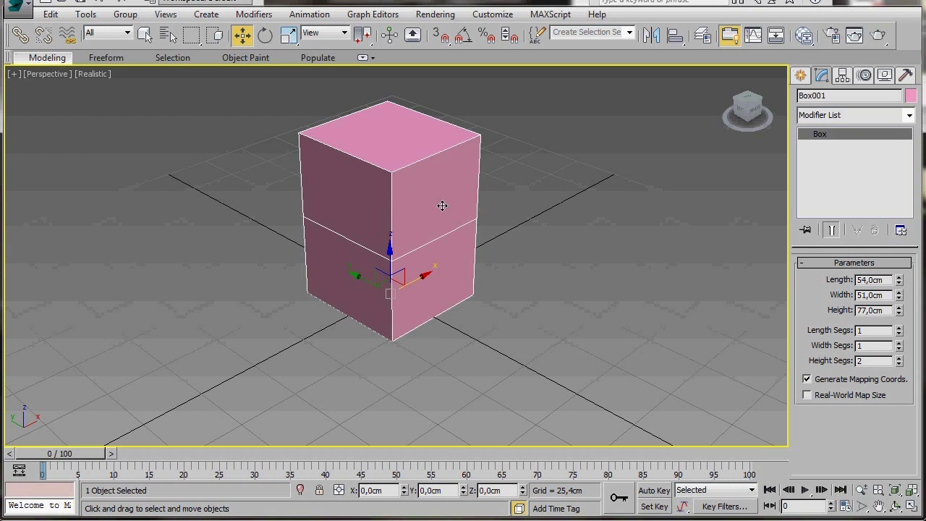
click(756, 114)
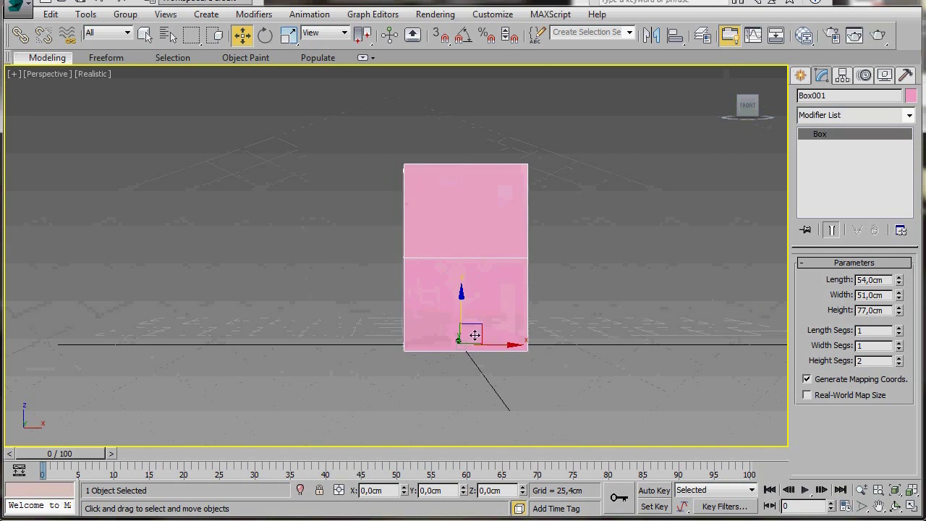
scroll(484, 377, up, 4)
scroll(408, 355, down, 3)
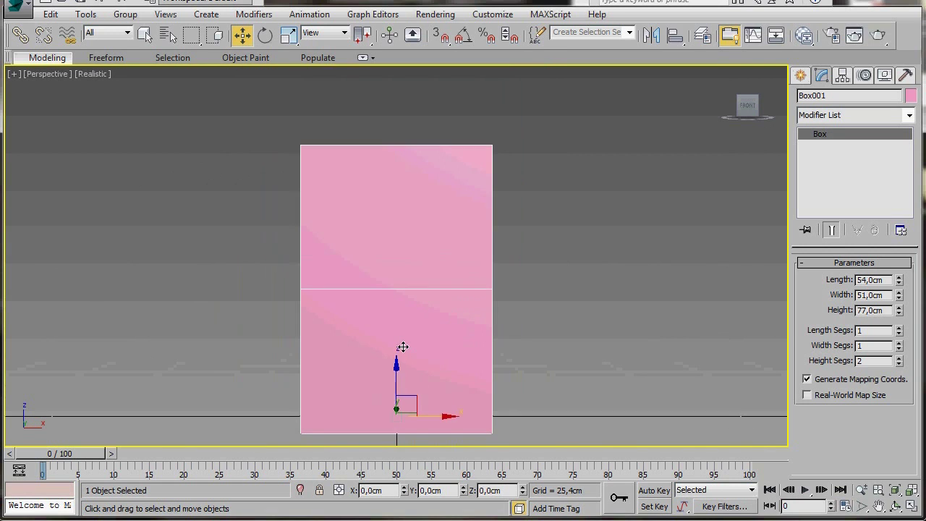
middle_drag(405, 360, 414, 331)
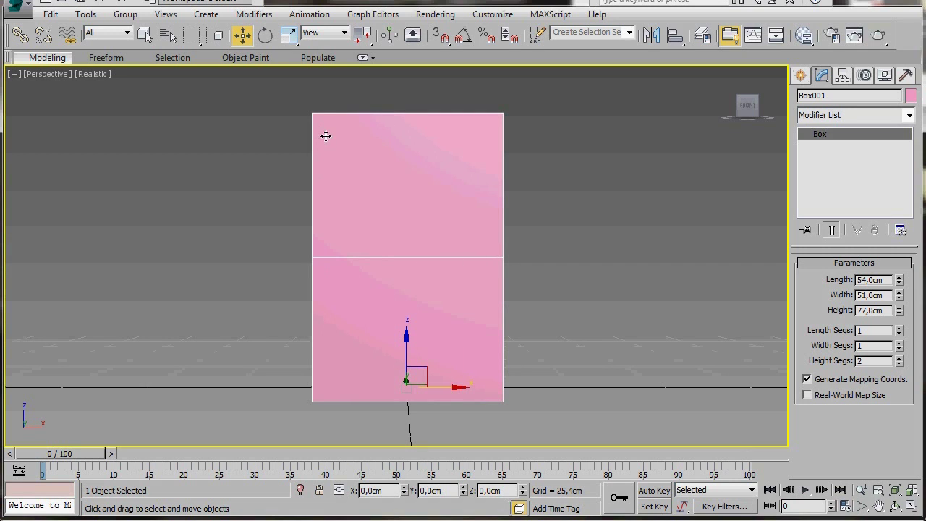
click(802, 78)
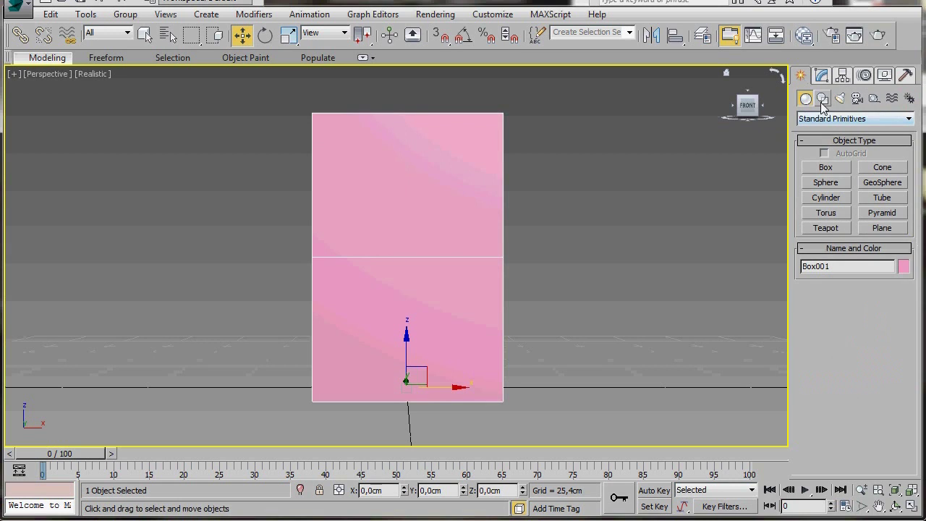
click(823, 99)
click(825, 180)
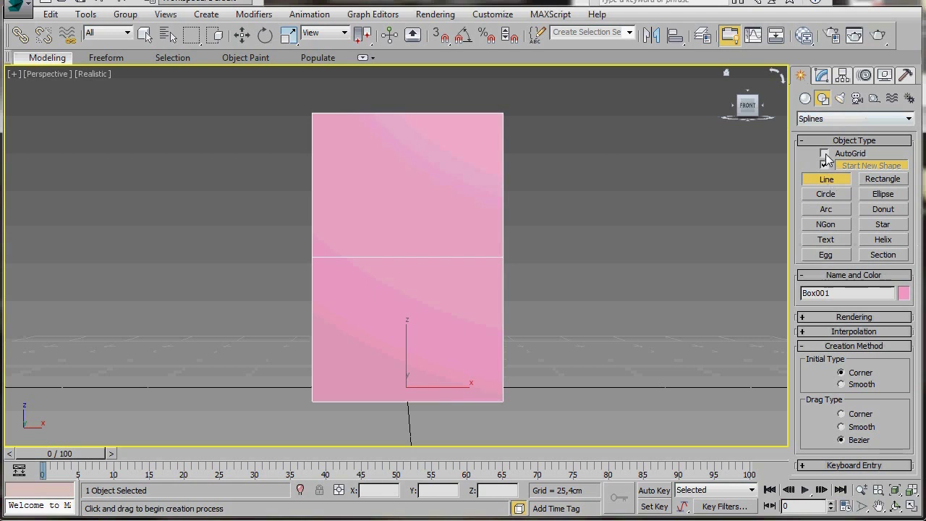
click(824, 153)
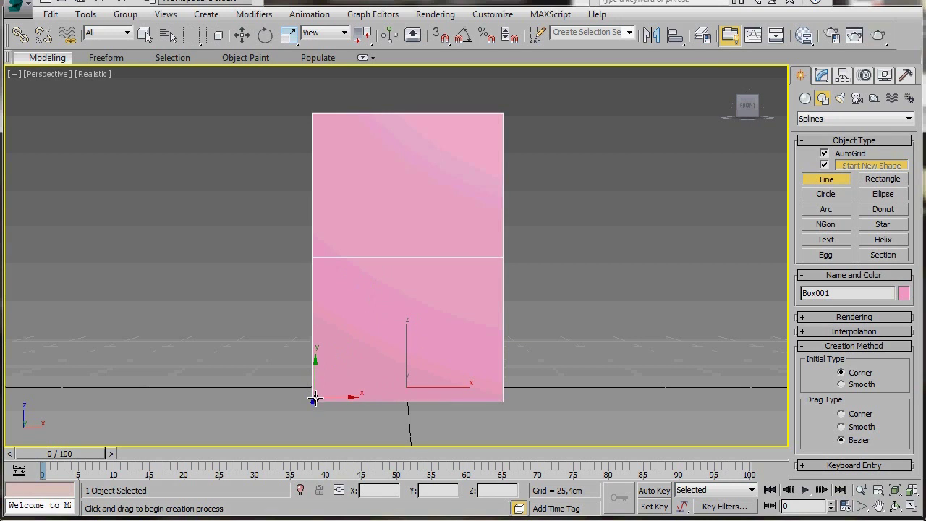
click(313, 400)
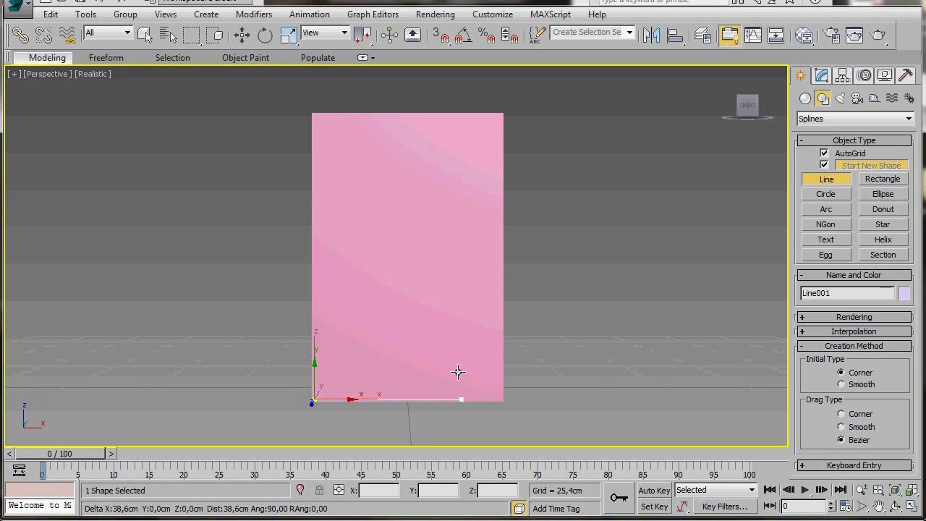
click(499, 398)
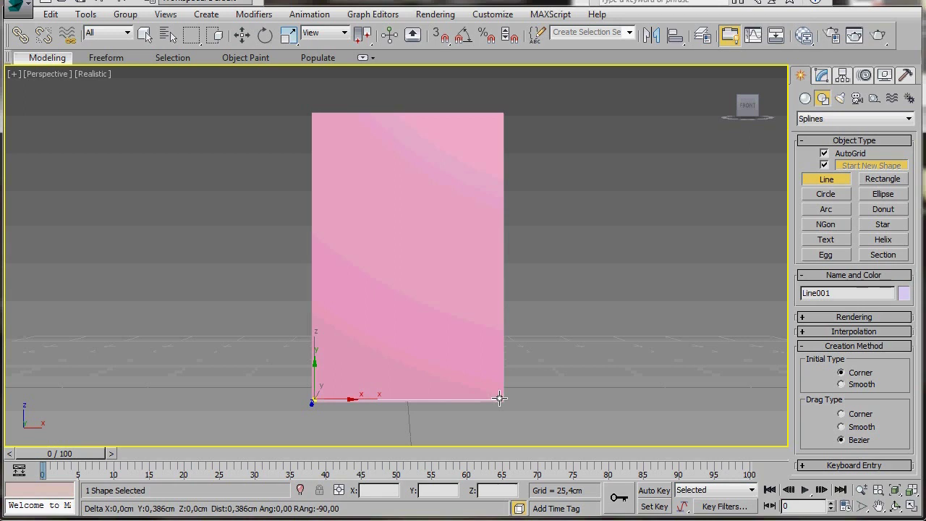
right_click(499, 398)
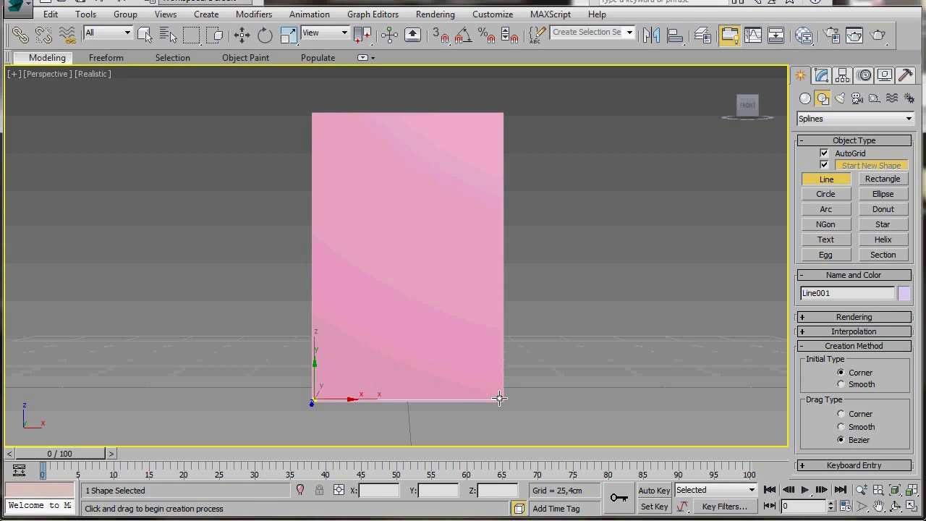
key(F4)
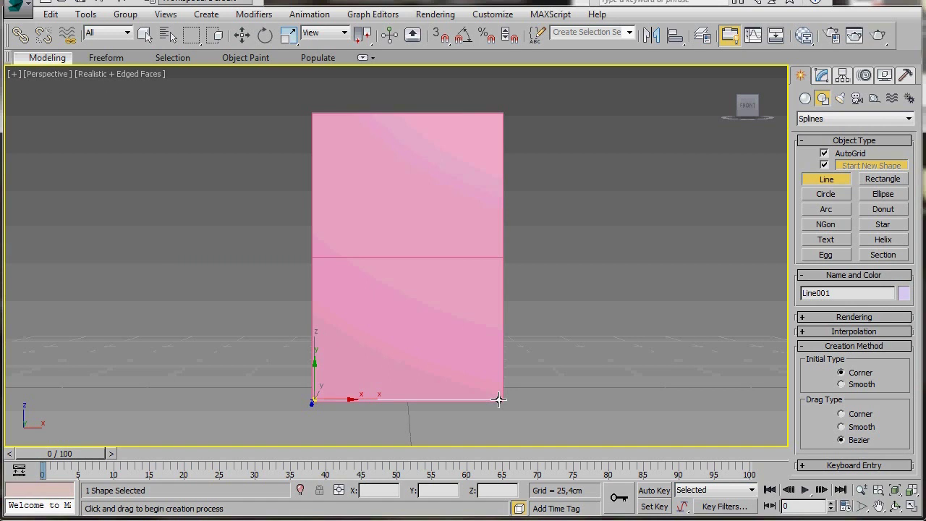
- Continue the line up the face's right edge to mid-height, left about 43 cm, up about 8 cm, slanting toward the upper left edge, and end it
click(499, 400)
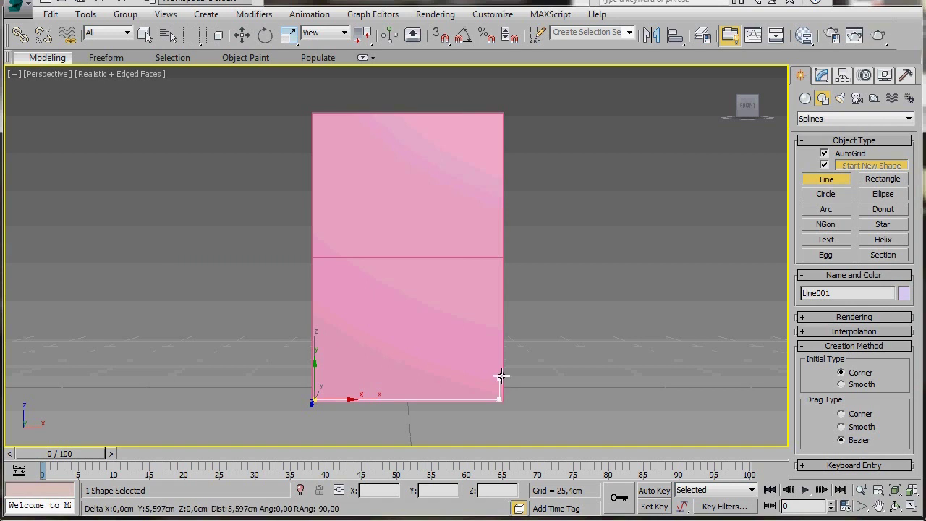
click(502, 259)
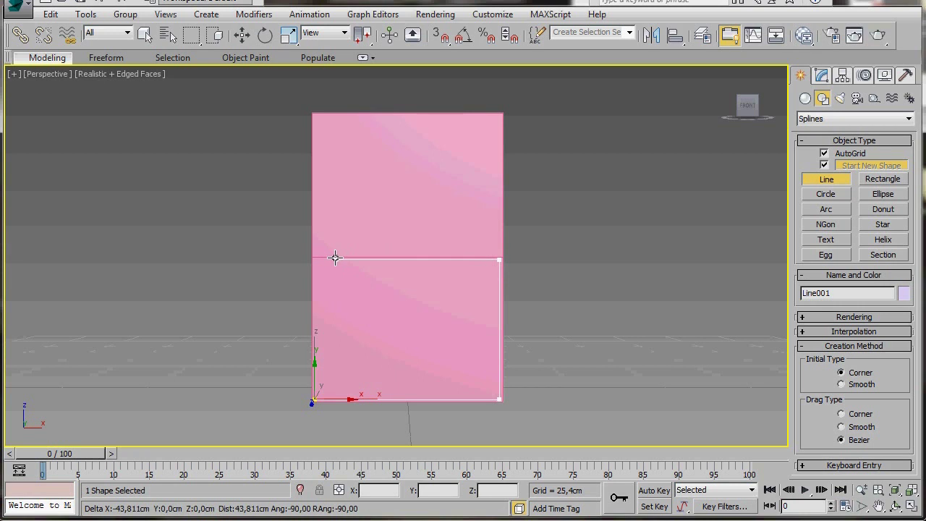
click(339, 258)
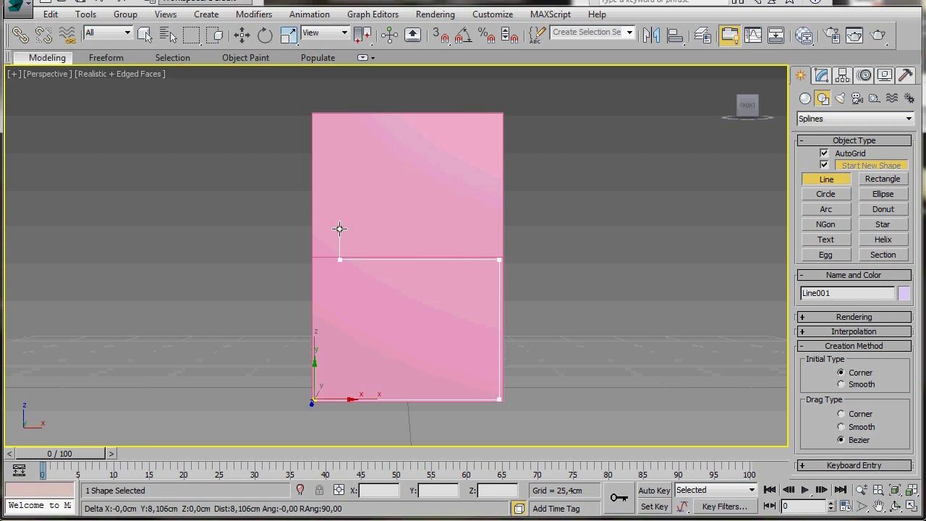
click(340, 228)
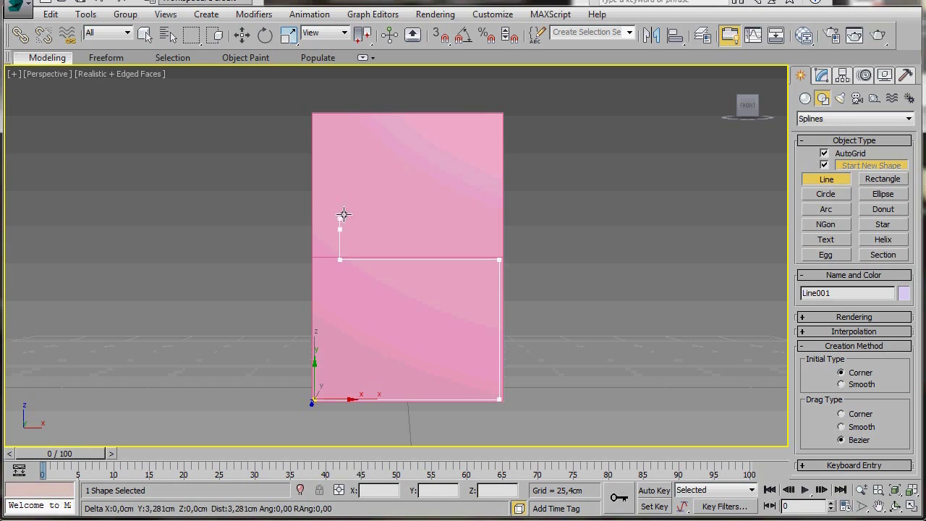
click(317, 144)
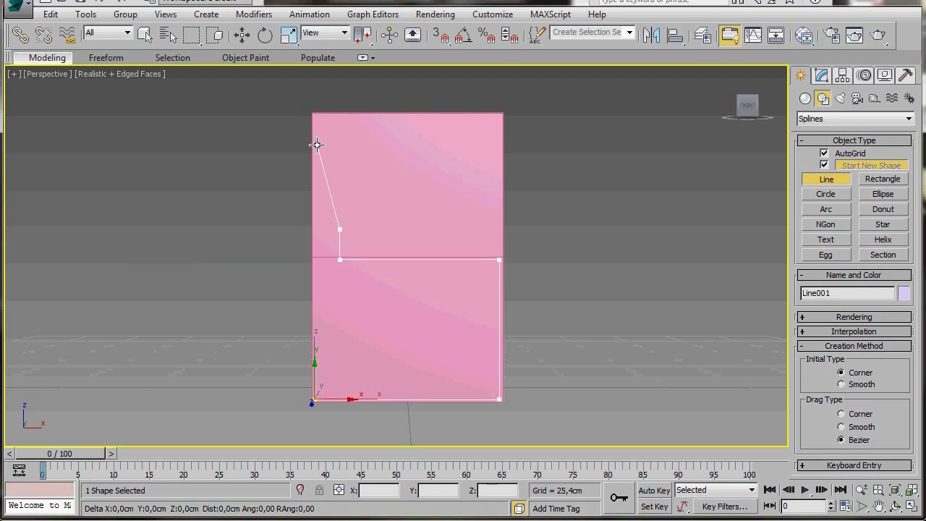
right_click(296, 146)
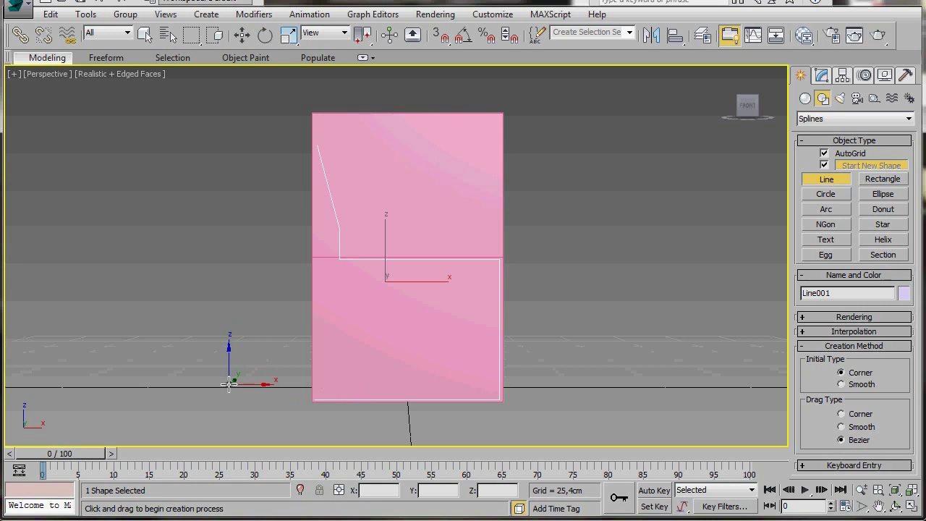
key(w)
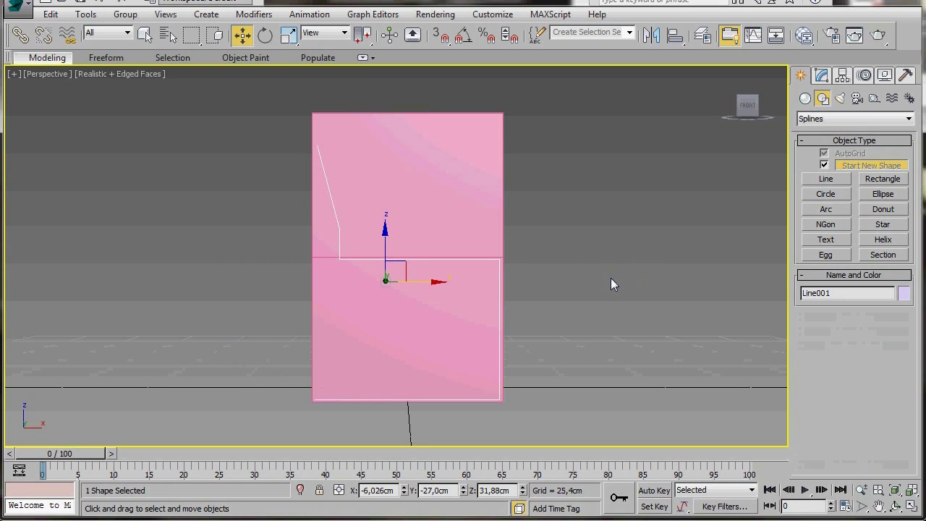
- Make the line spline renderable in both renderer and viewport, with a radial thickness of 2.5 cm
click(821, 78)
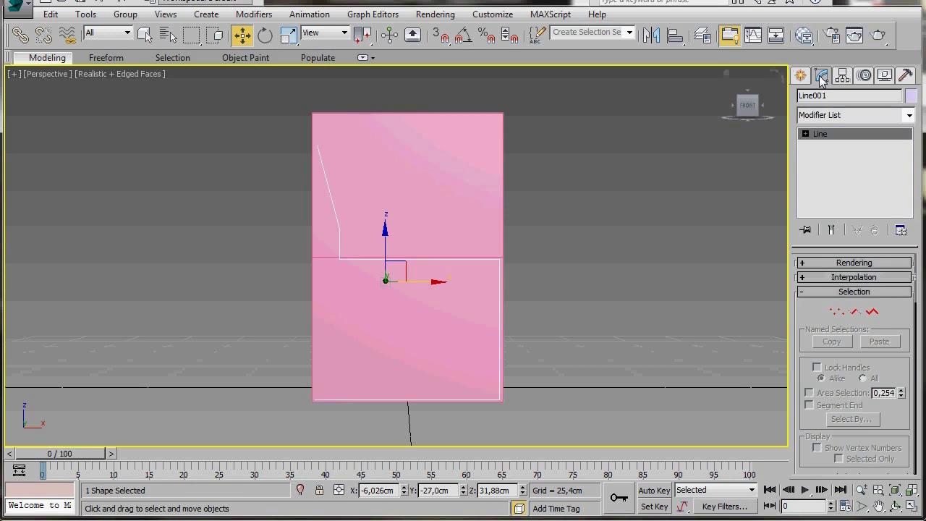
click(804, 273)
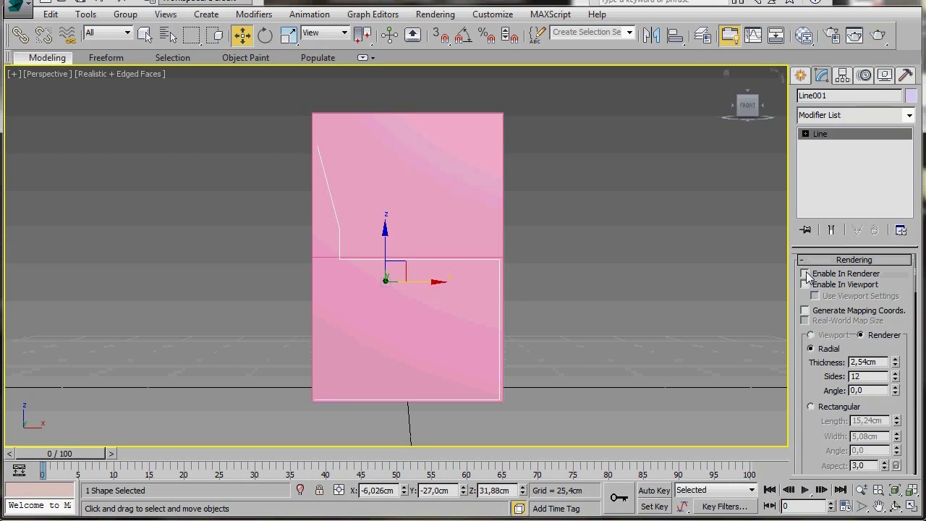
click(804, 285)
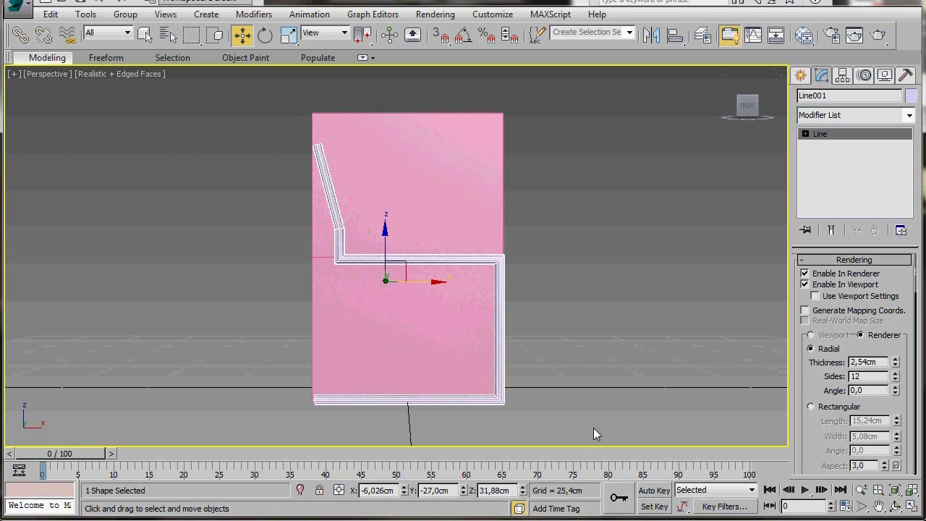
double_click(867, 361)
text(5)
click(591, 345)
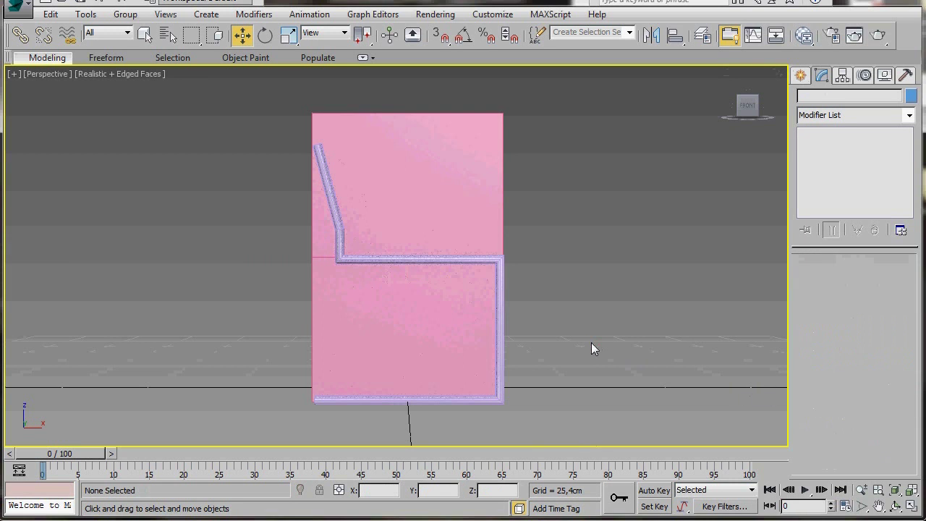
- Change the line spline's object color to light orange
click(499, 369)
alt+middle_drag(382, 364, 452, 371)
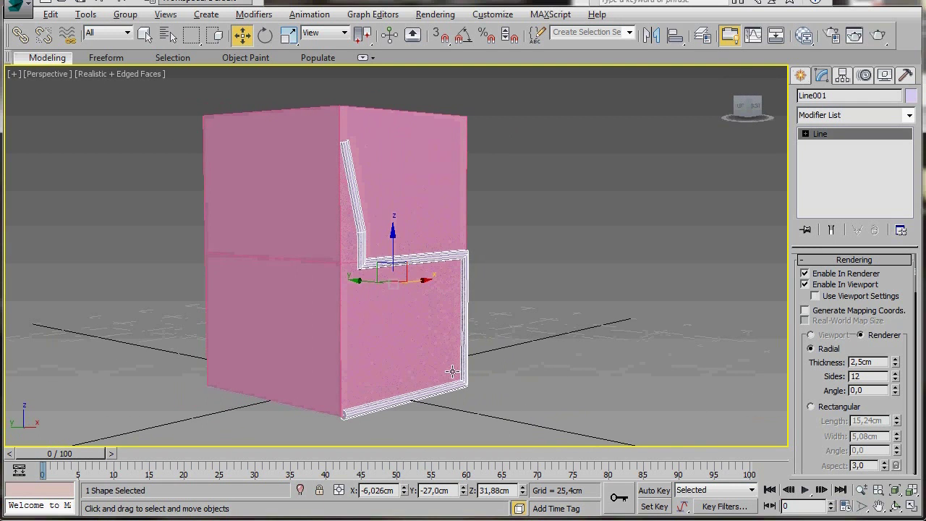
click(910, 96)
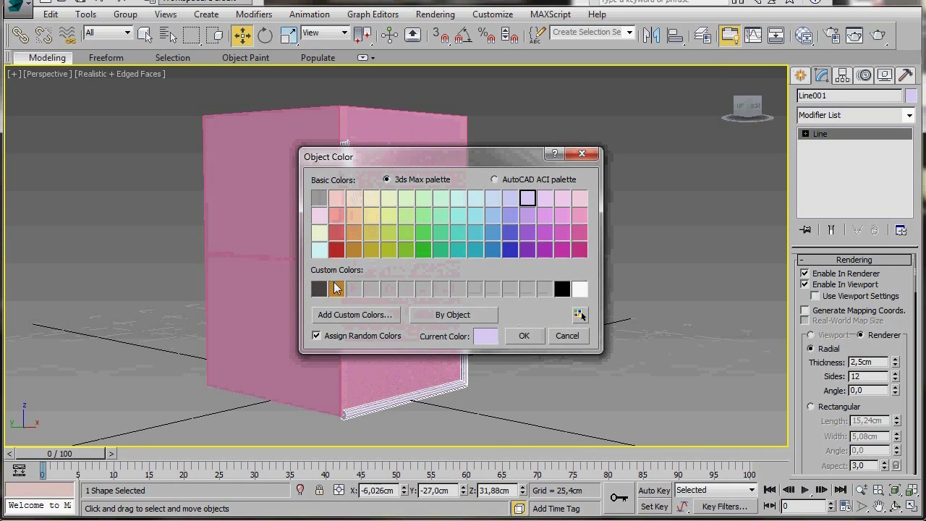
click(354, 232)
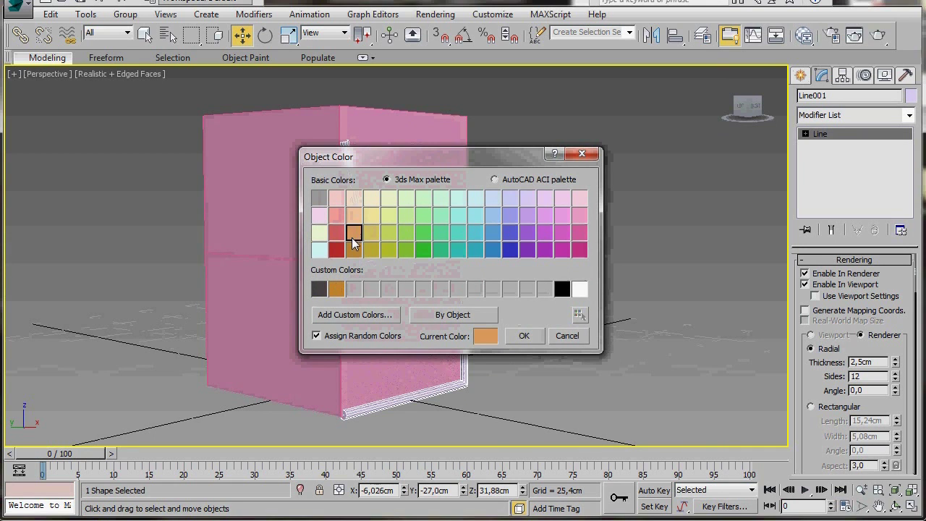
click(525, 336)
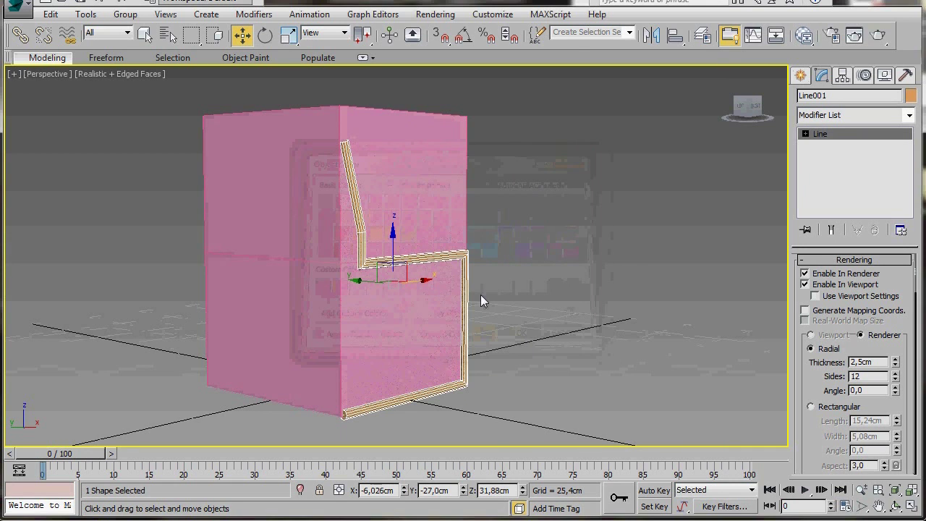
- Copy the line spline along the Y axis to the box's opposite face, at about Y 26.7 cm, as one independent copy
alt+middle_drag(465, 343, 569, 339)
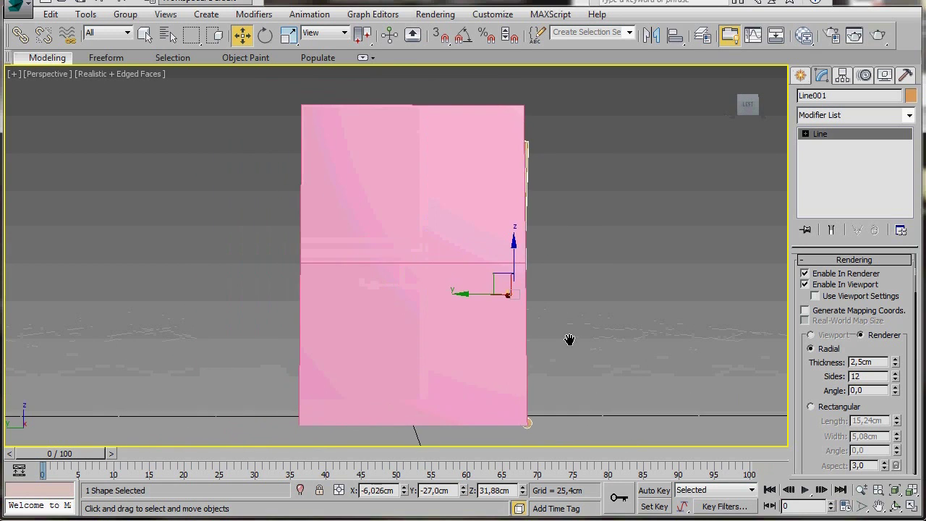
click(748, 105)
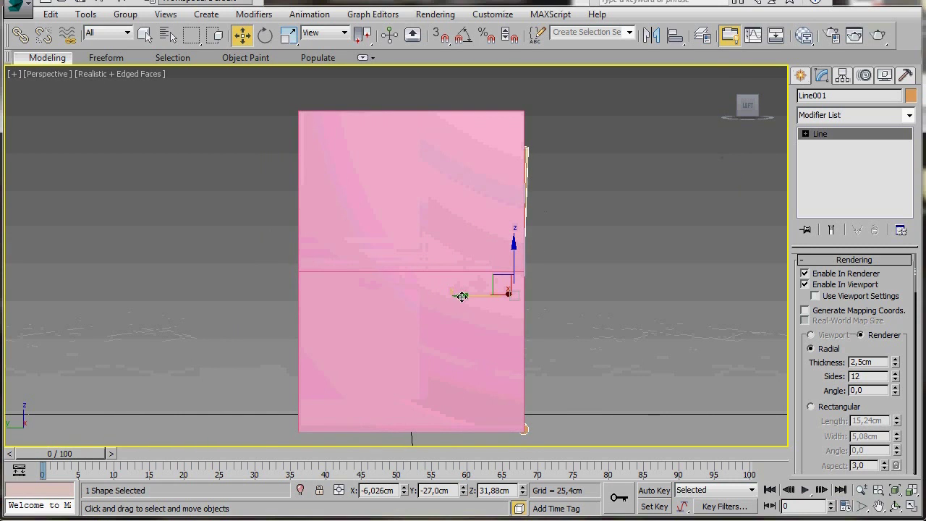
shift+drag(464, 294, 258, 313)
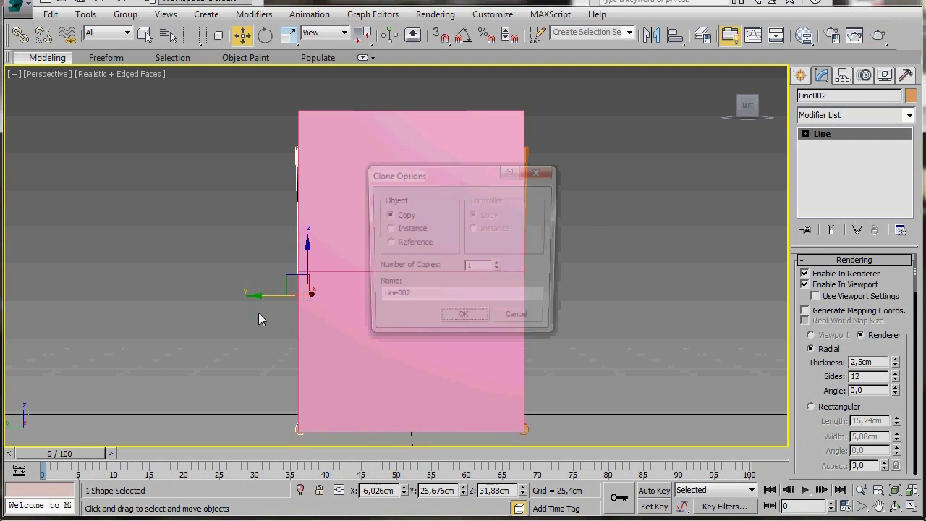
click(463, 320)
- Hide the pink reference box, leaving the two chair-frame splines
mouse_move(354, 376)
alt+middle_down()
mouse_move(465, 378)
mouse_move(337, 382)
mouse_move(382, 378)
alt+middle_up()
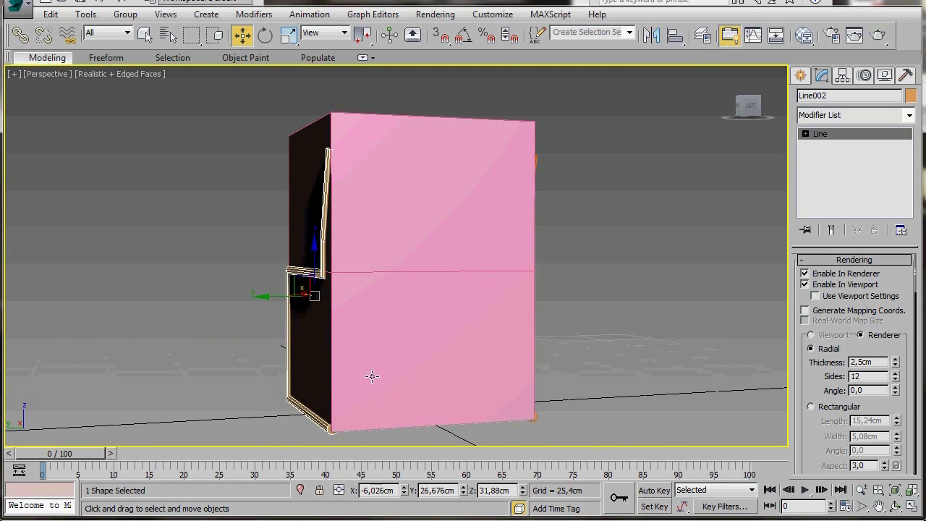
click(445, 325)
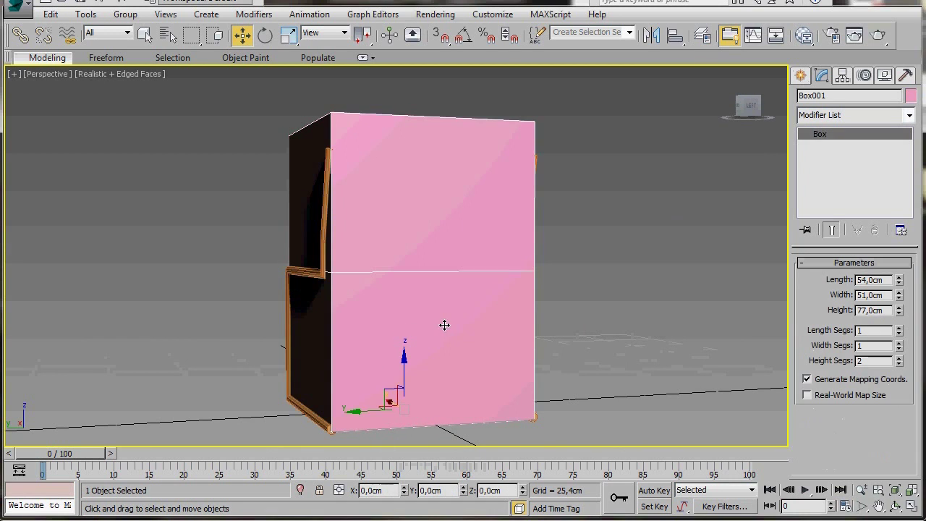
right_click(446, 329)
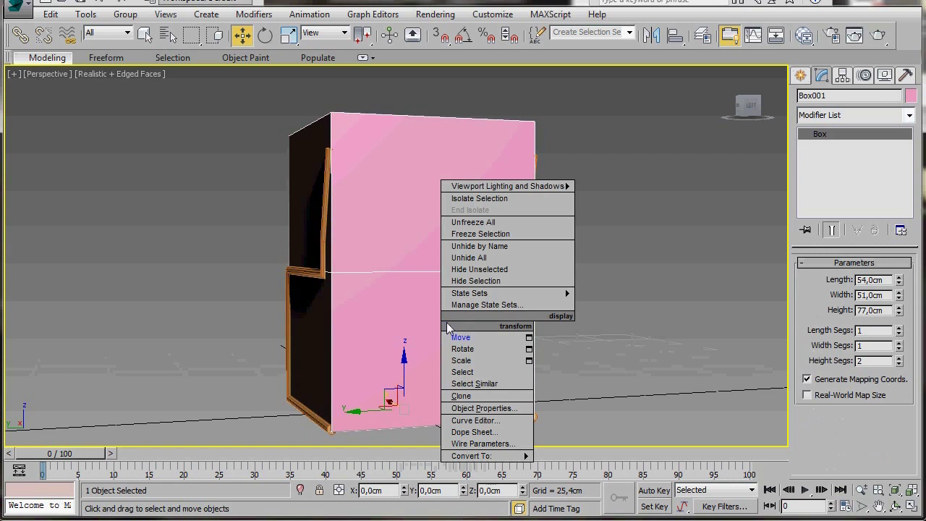
click(474, 281)
middle_drag(387, 390, 393, 319)
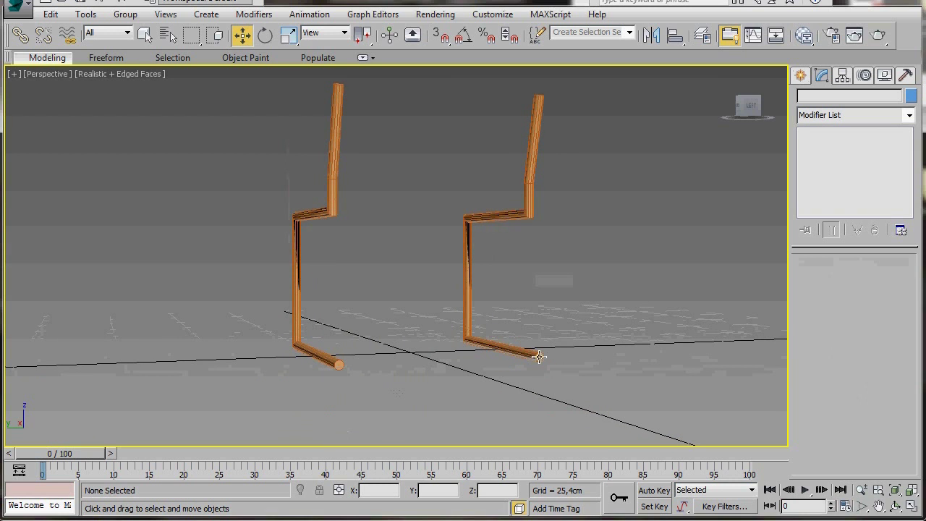
- Attach the copied side spline to the original line so both sides form one spline object
click(538, 354)
middle_drag(481, 382, 476, 383)
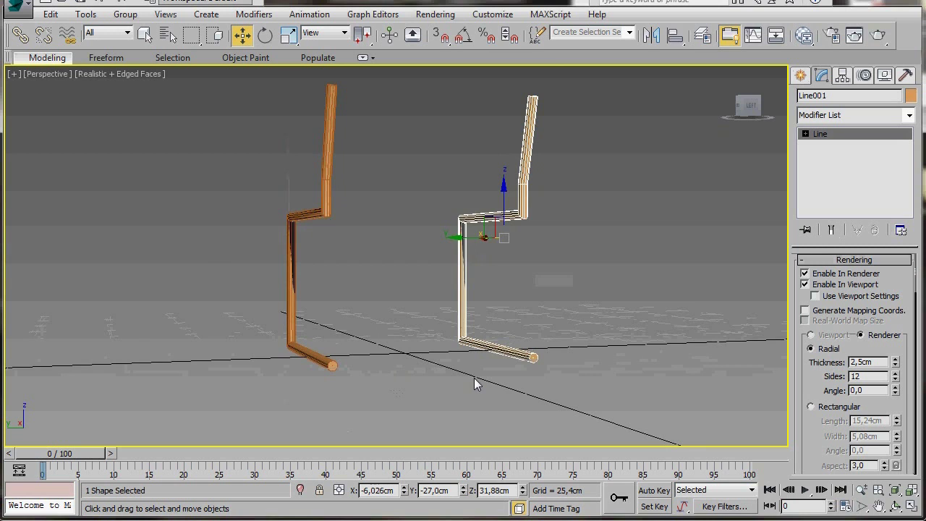
scroll(475, 378, up, 3)
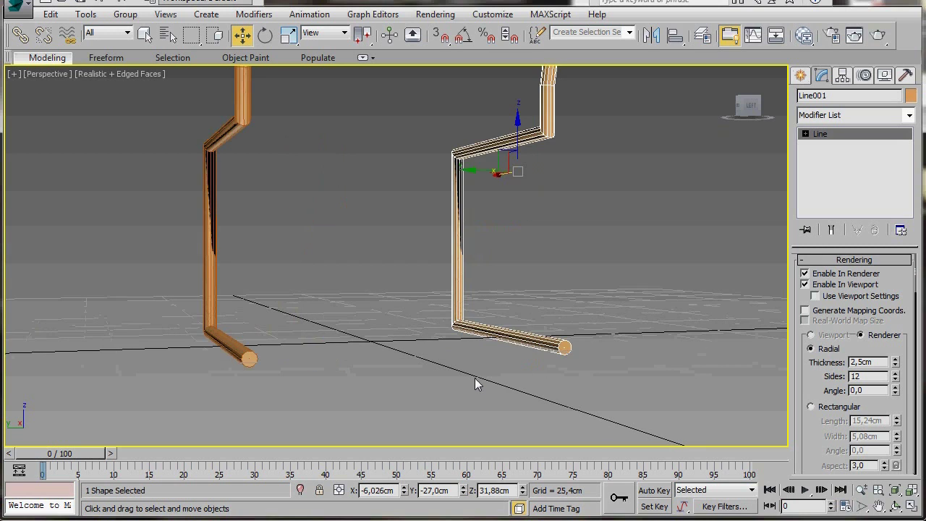
right_click(554, 346)
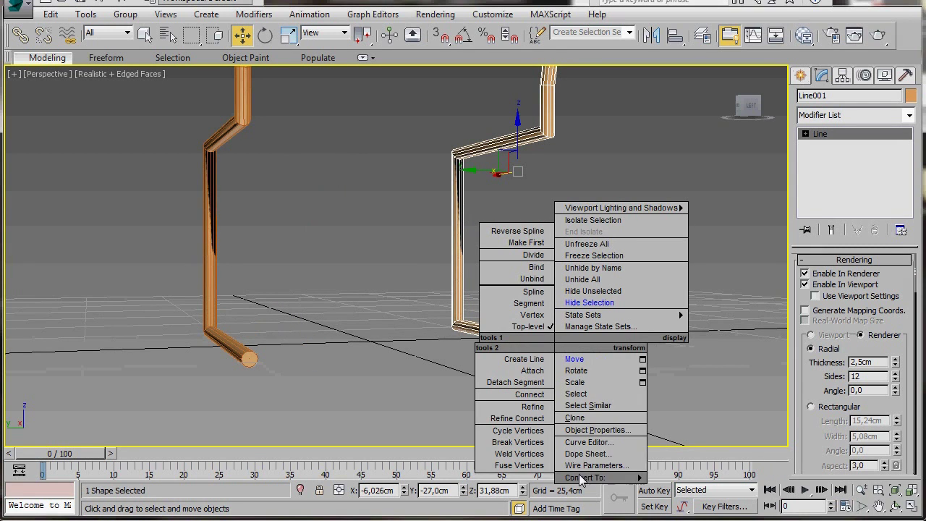
mouse_move(601, 479)
click(676, 478)
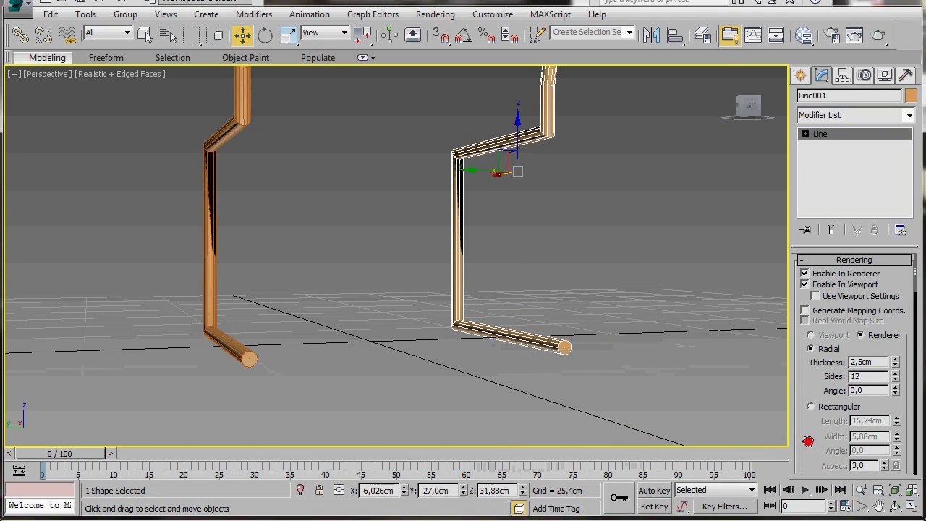
scroll(812, 434, down, 4)
scroll(817, 423, down, 5)
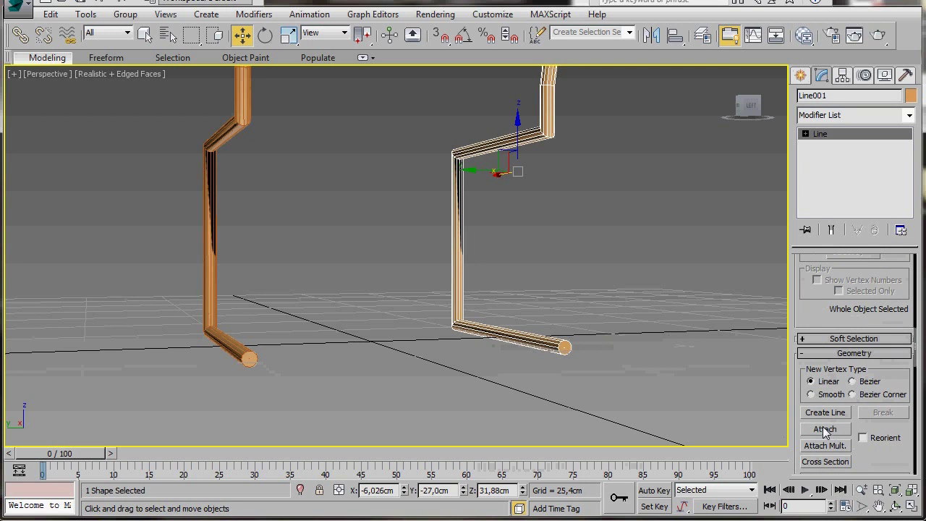
click(823, 429)
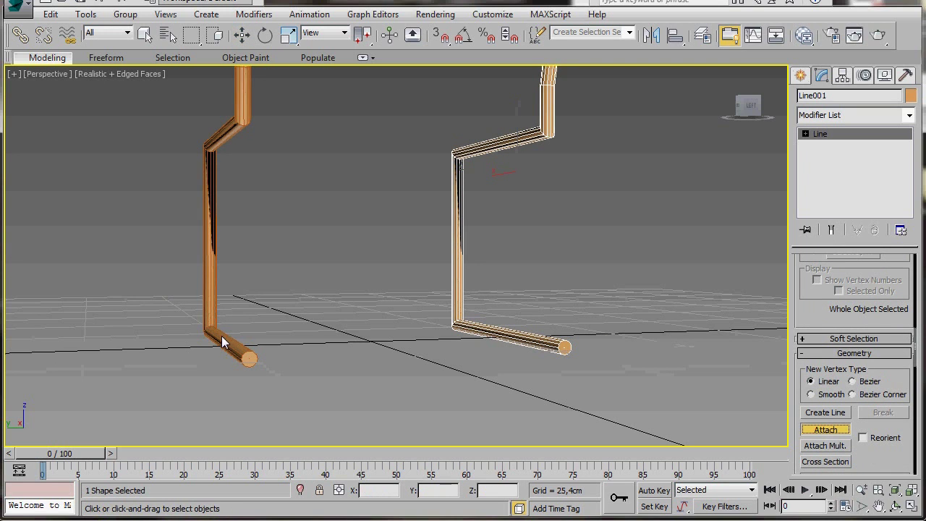
click(243, 351)
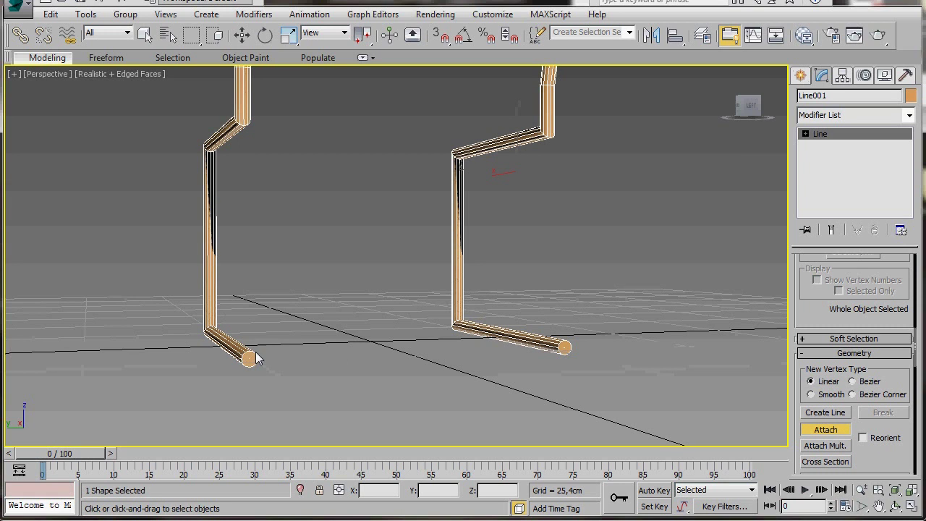
right_click(317, 361)
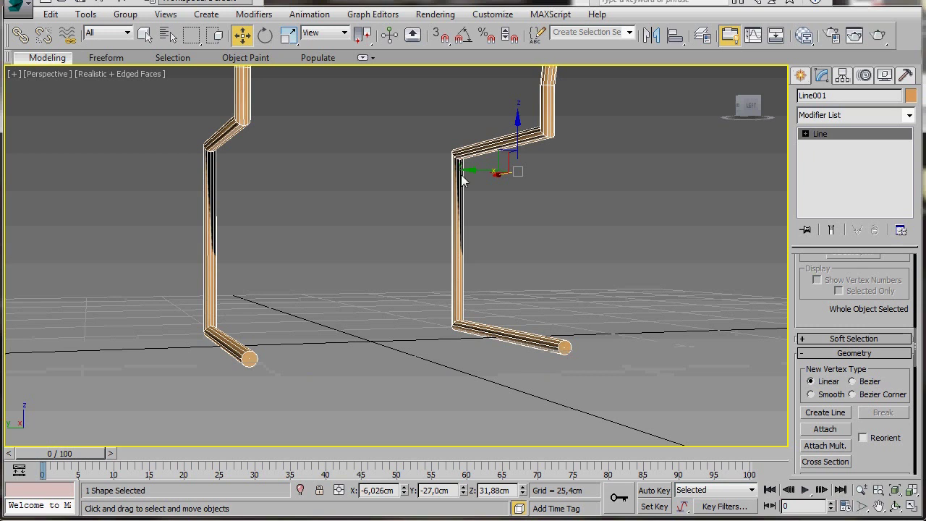
- Turn on 3D snapping and check that it is set to snap to Vertex only
click(439, 37)
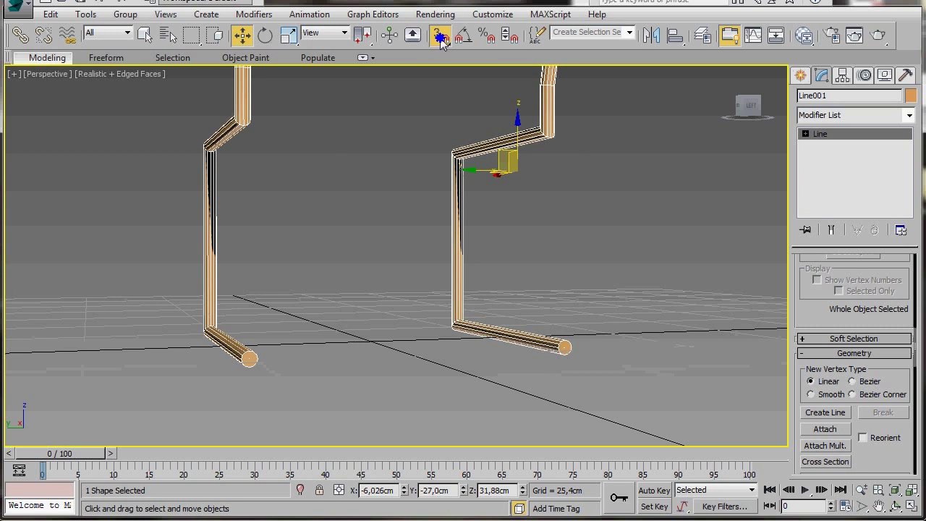
right_click(441, 38)
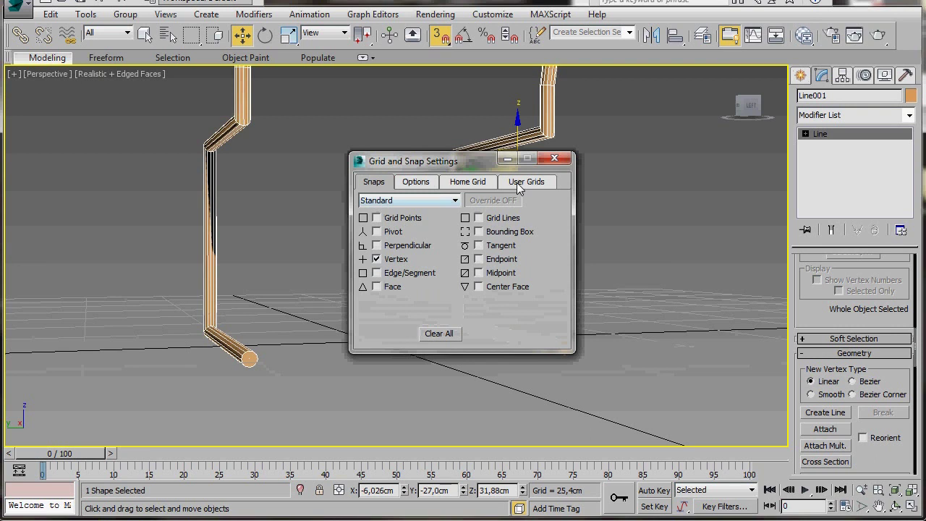
click(555, 160)
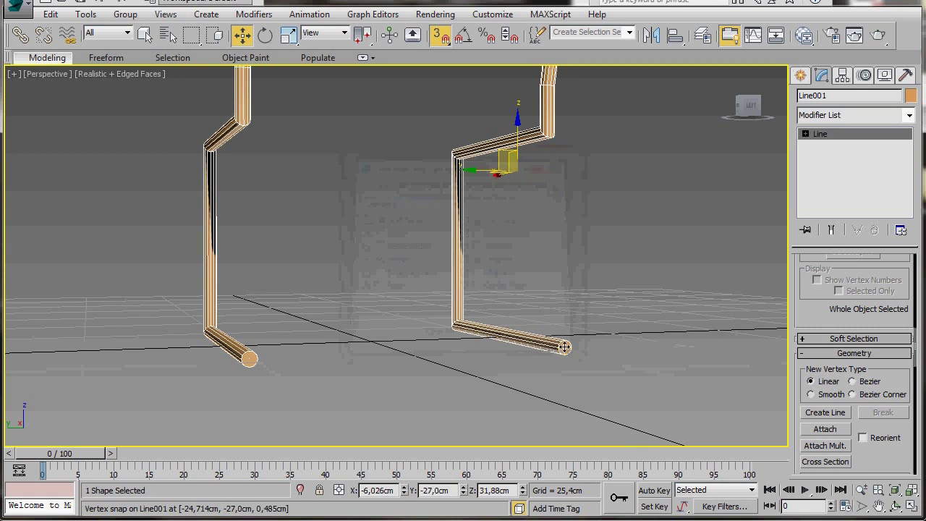
- Create a straight line within the frame spline, joining the open bottom endpoints of the two side runs
click(816, 413)
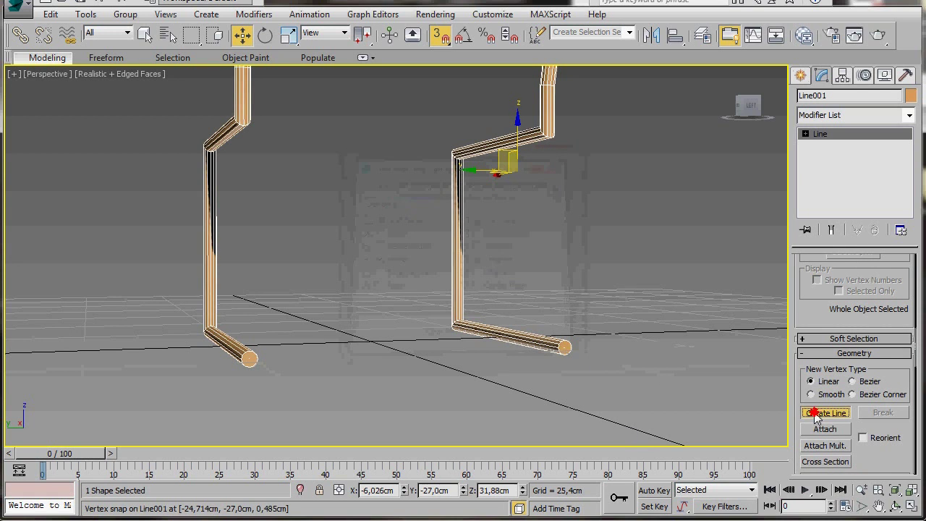
click(563, 348)
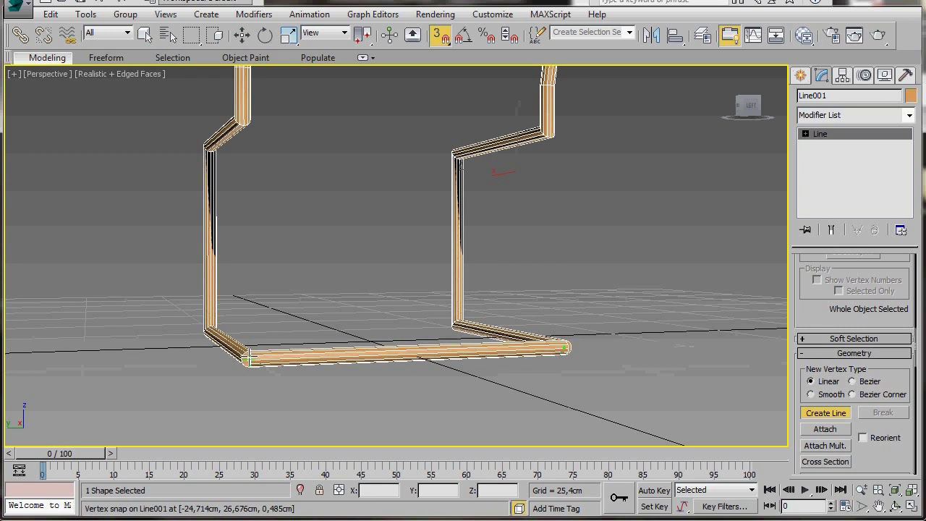
click(249, 355)
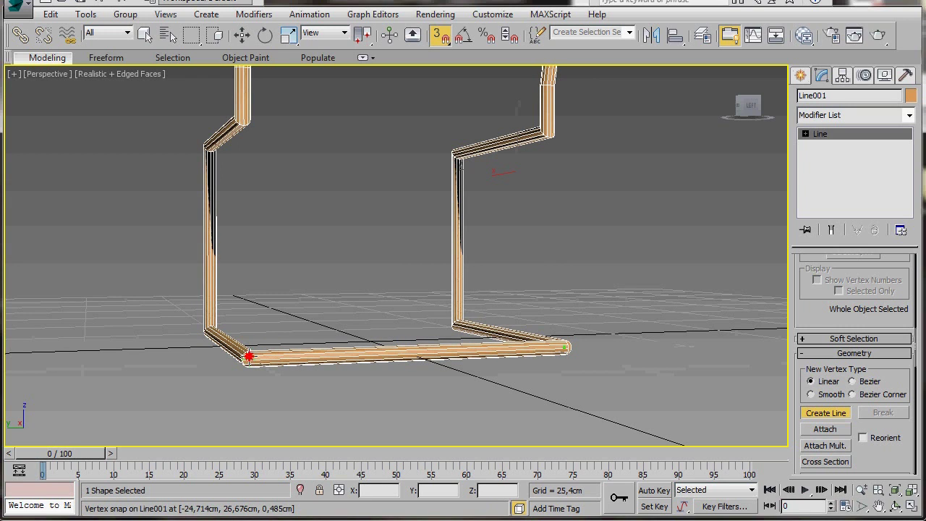
right_click(249, 355)
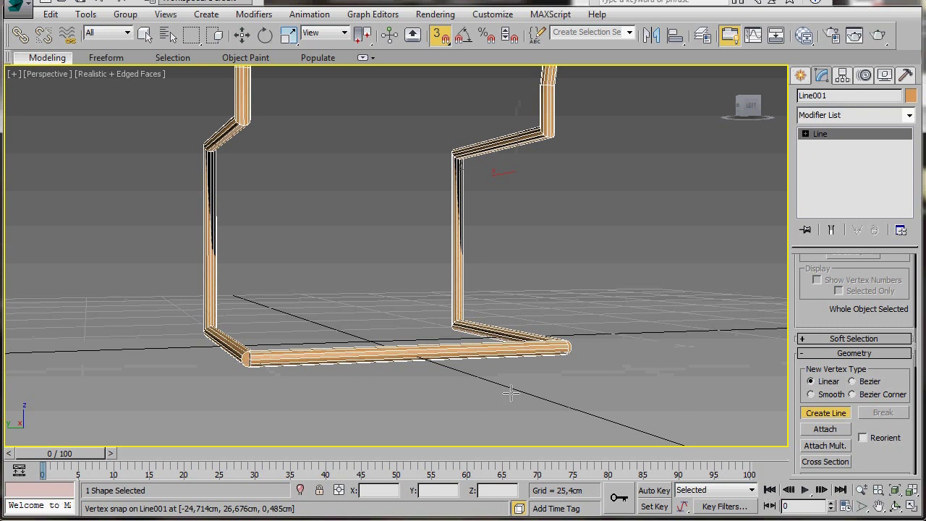
key(w)
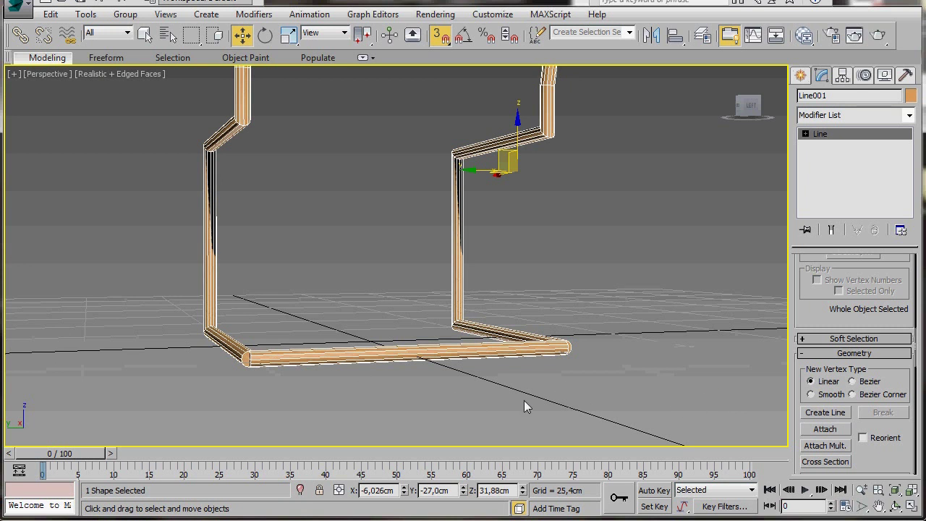
- Weld the overlapping vertex pairs at both ends of the bottom crossbar with a 0.254 cm threshold
alt+middle_drag(444, 395, 451, 450)
scroll(463, 372, up, 4)
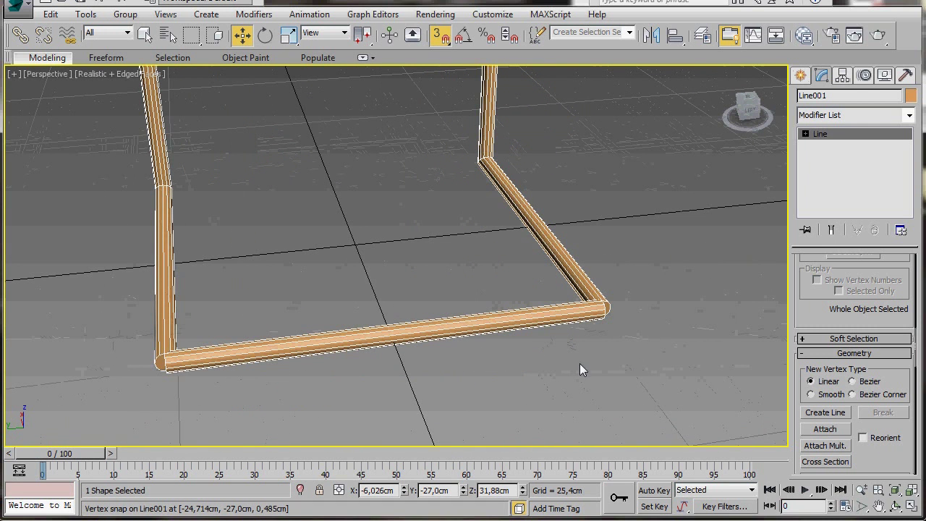
mouse_move(553, 391)
alt+middle_down()
mouse_move(541, 386)
mouse_move(544, 405)
alt+middle_up()
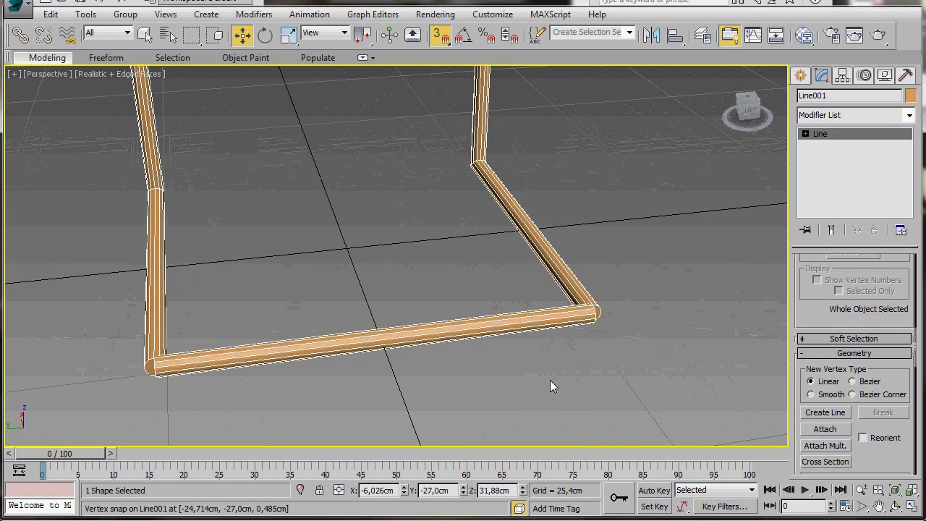
click(805, 134)
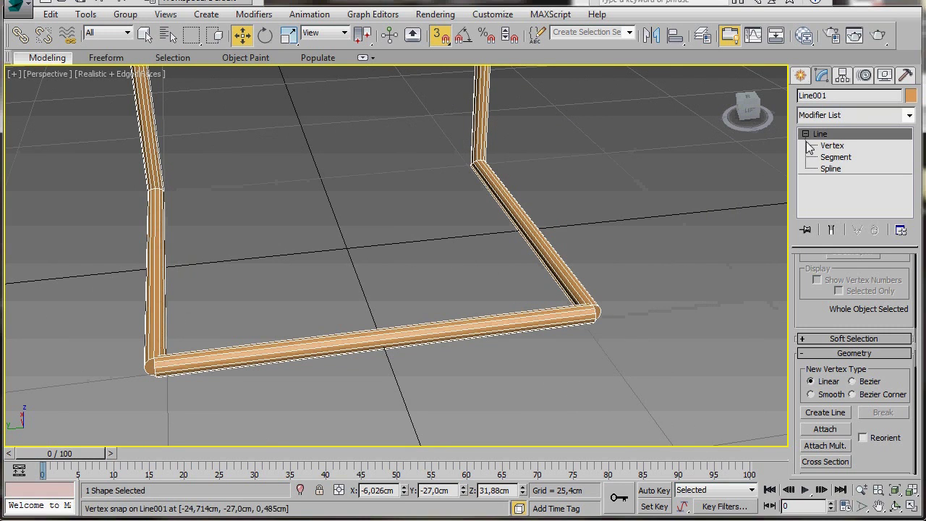
click(832, 145)
drag(523, 269, 651, 327)
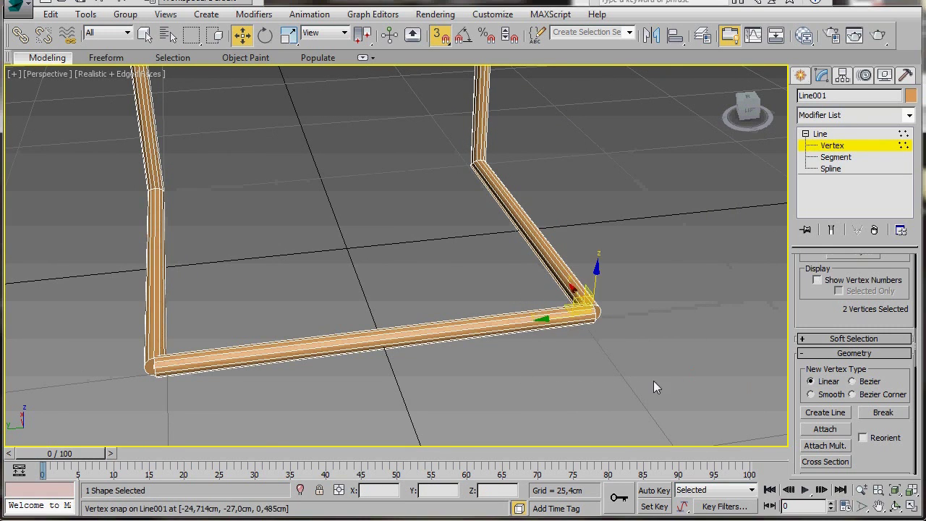
scroll(883, 442, down, 3)
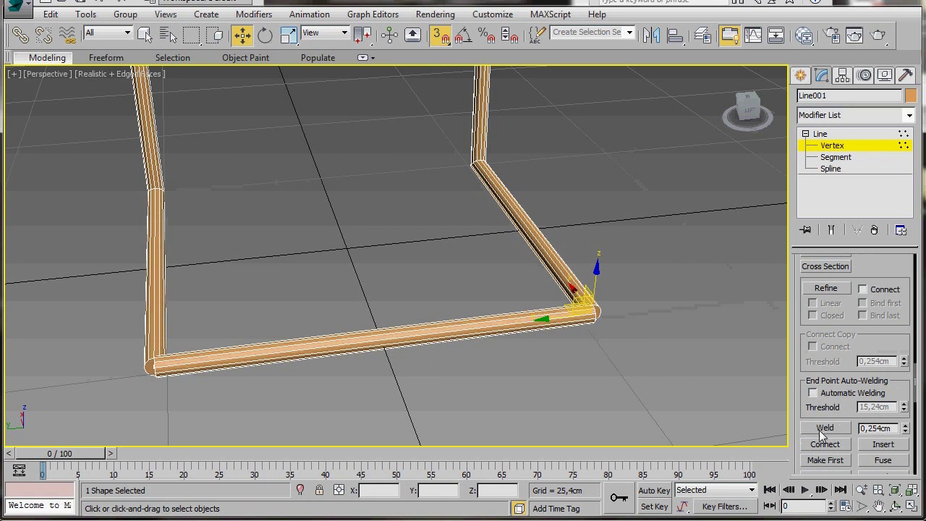
click(824, 427)
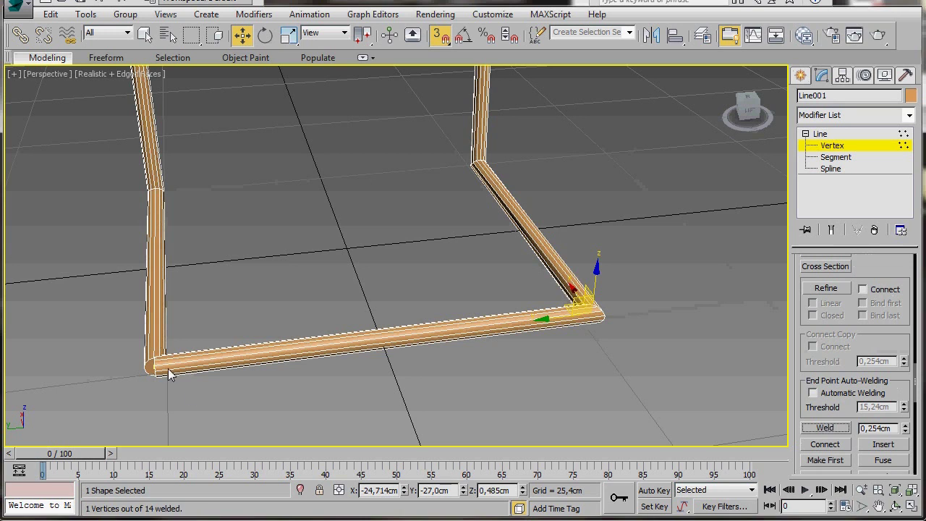
drag(104, 330, 206, 409)
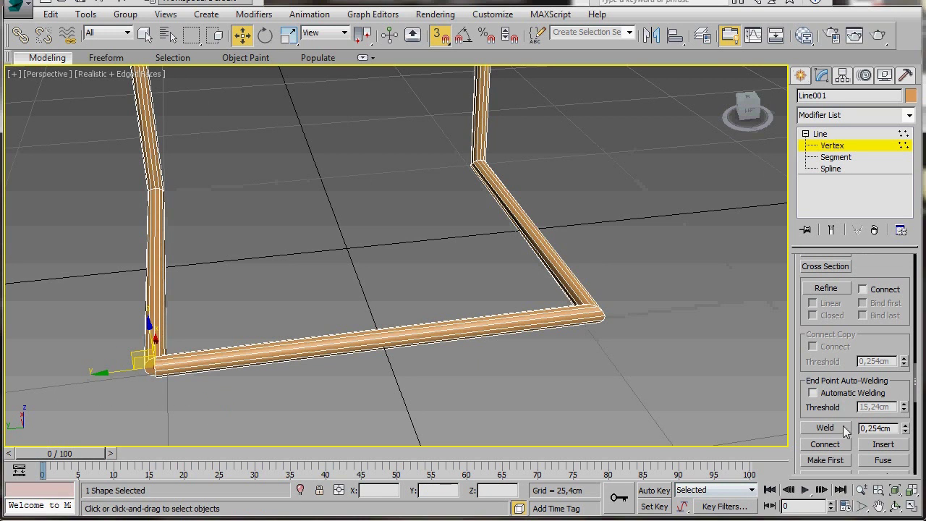
click(824, 428)
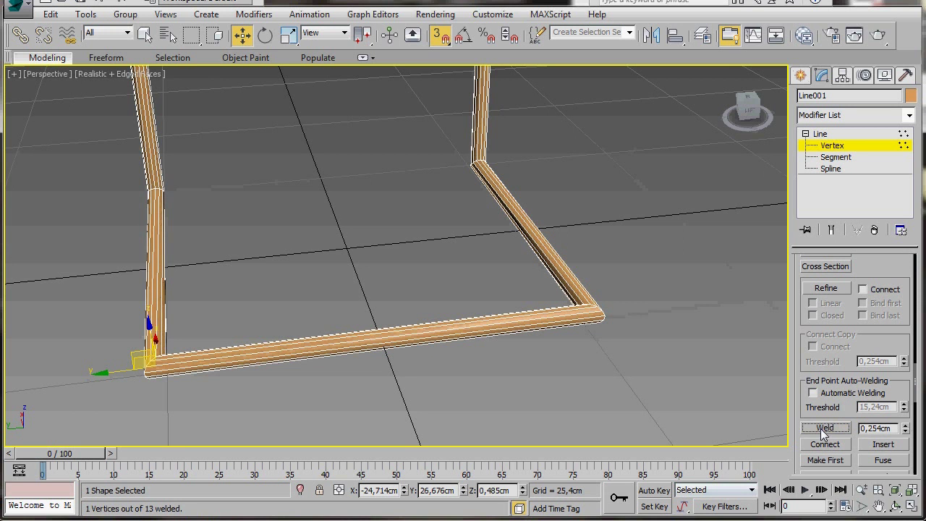
click(844, 145)
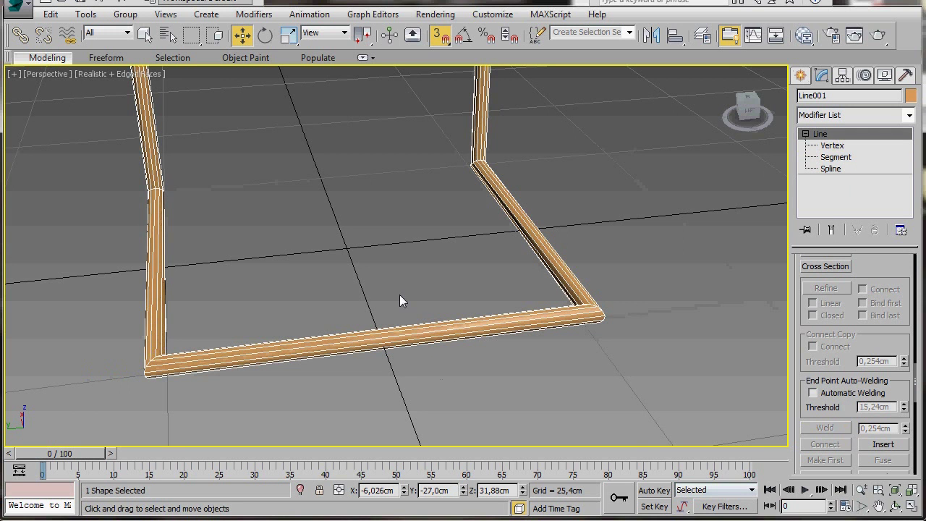
- Fillet the seat, leg and base corner vertices of the frame by 5 cm, leaving out the backrest bends
alt+middle_drag(397, 296, 403, 320)
scroll(370, 309, down, 2)
middle_drag(360, 345, 415, 355)
middle_drag(245, 316, 263, 354)
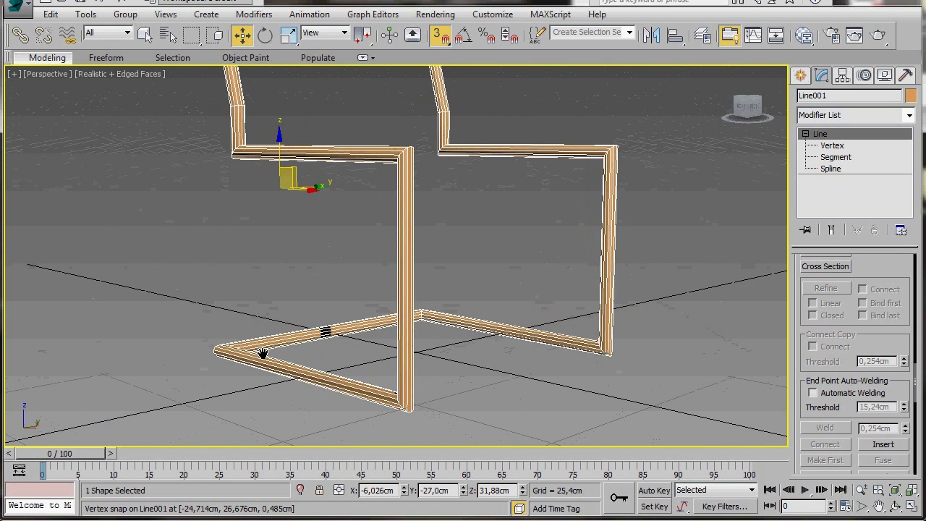
click(832, 145)
drag(188, 120, 667, 427)
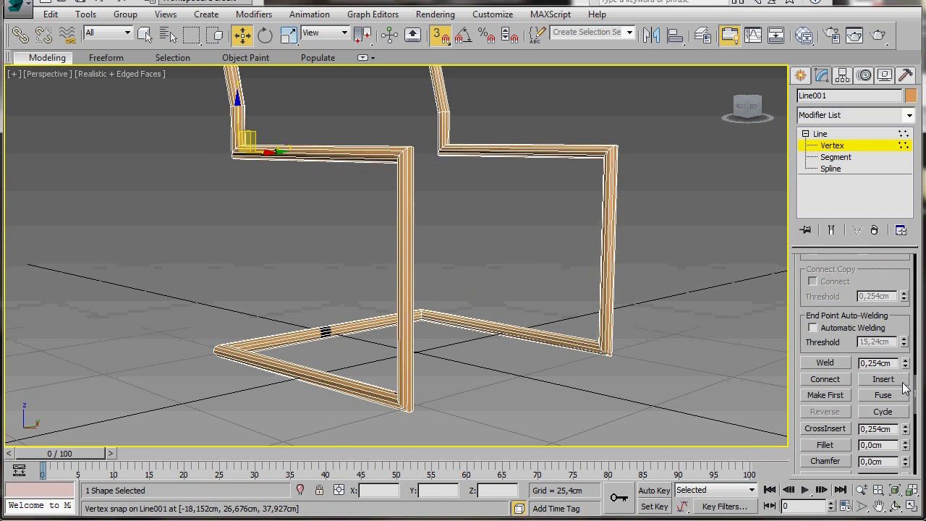
scroll(904, 387, down, 3)
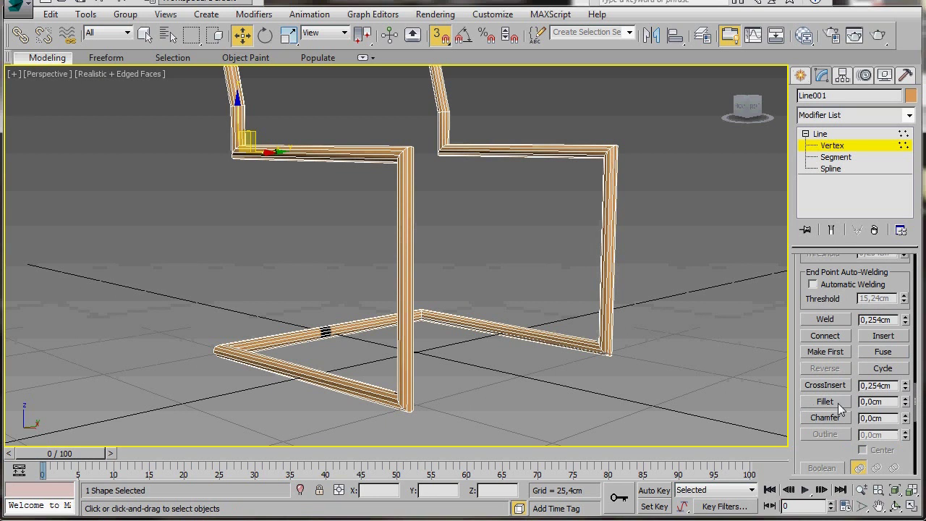
click(887, 405)
text(5)
click(821, 401)
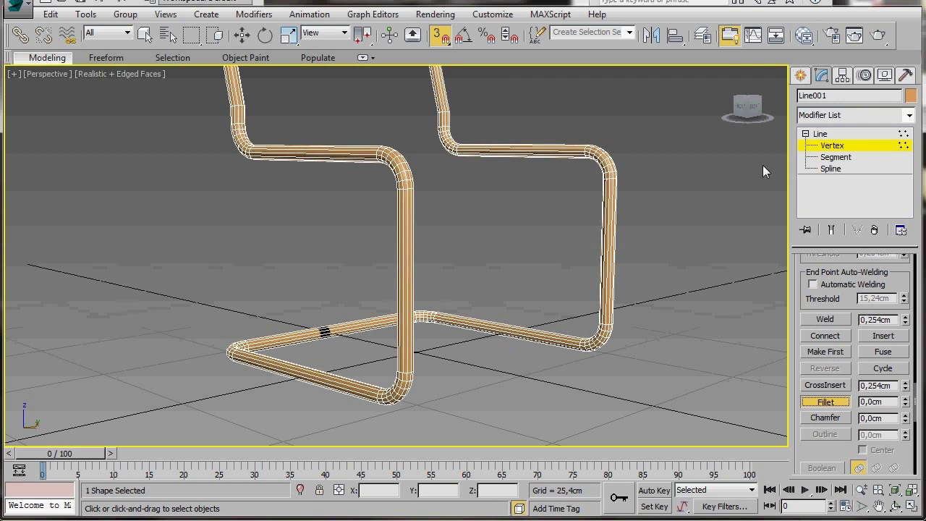
click(825, 135)
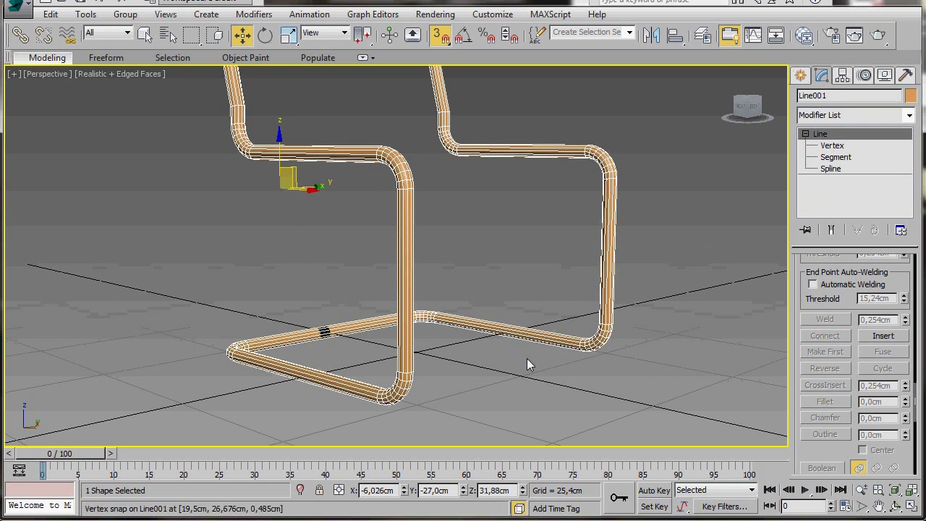
- Try to center the frame on the origin by setting its X and Y positions to 0 cm
alt+middle_drag(514, 358, 428, 367)
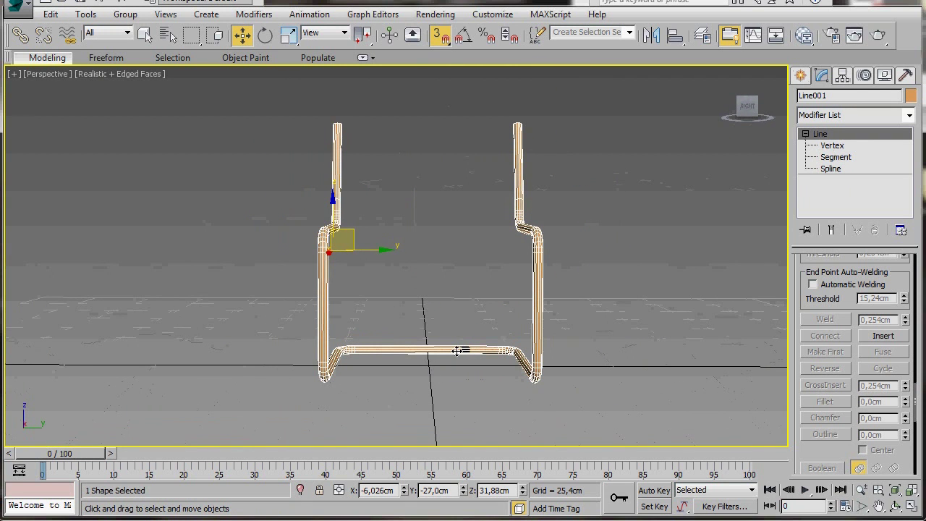
right_click(403, 491)
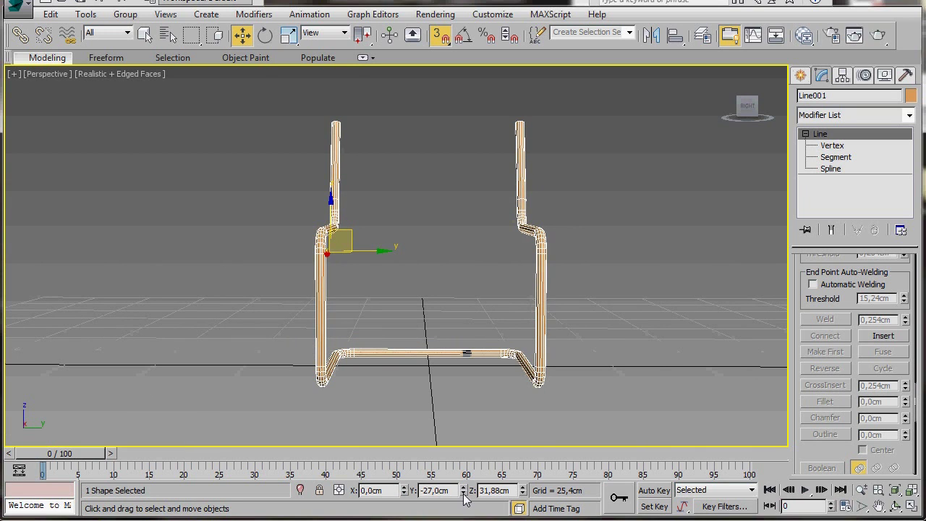
right_click(464, 493)
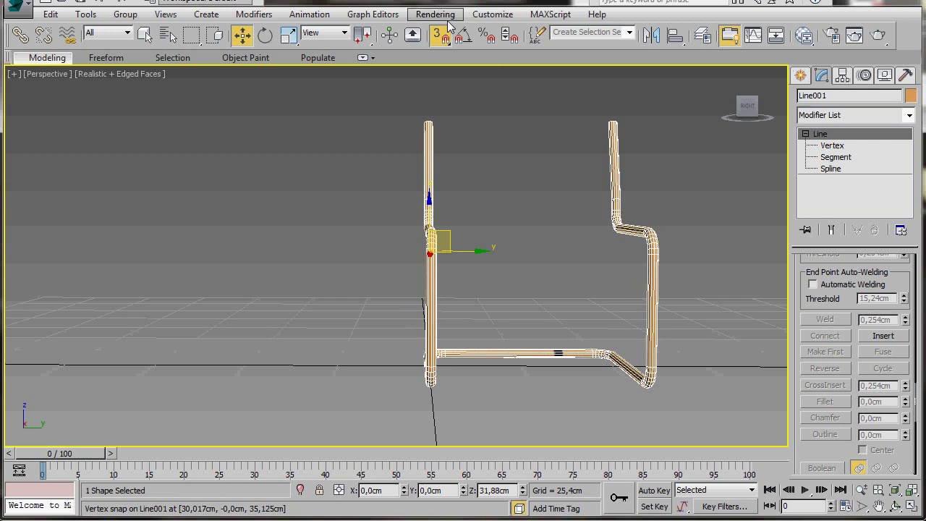
- Turn off snapping and center the frame's pivot to the object
click(437, 37)
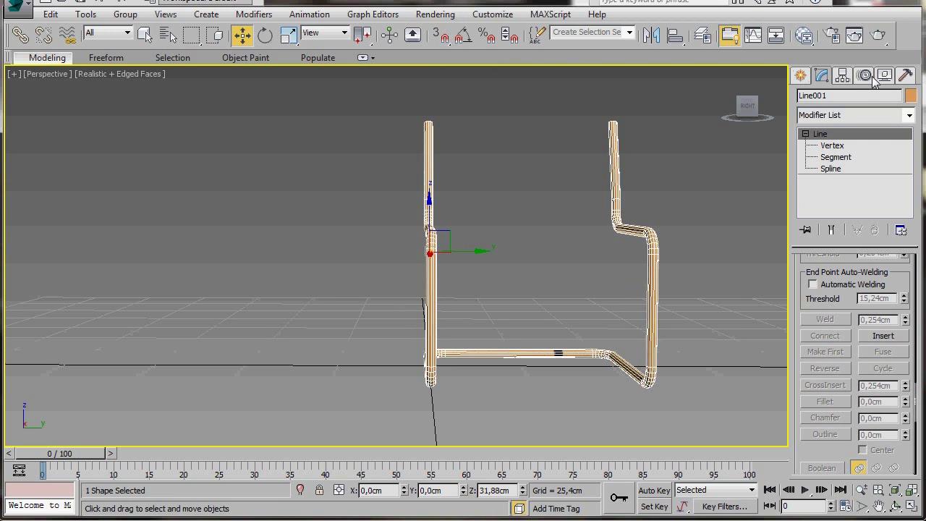
click(842, 76)
click(843, 169)
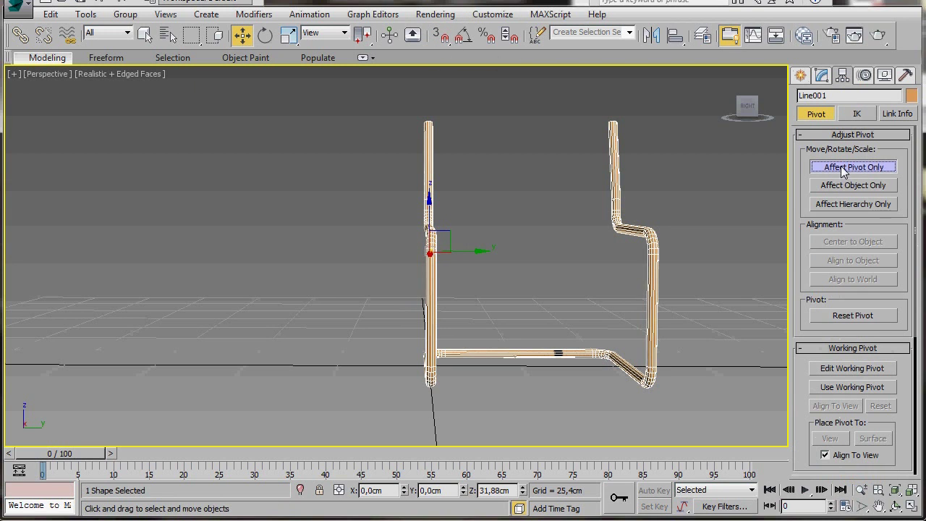
click(844, 245)
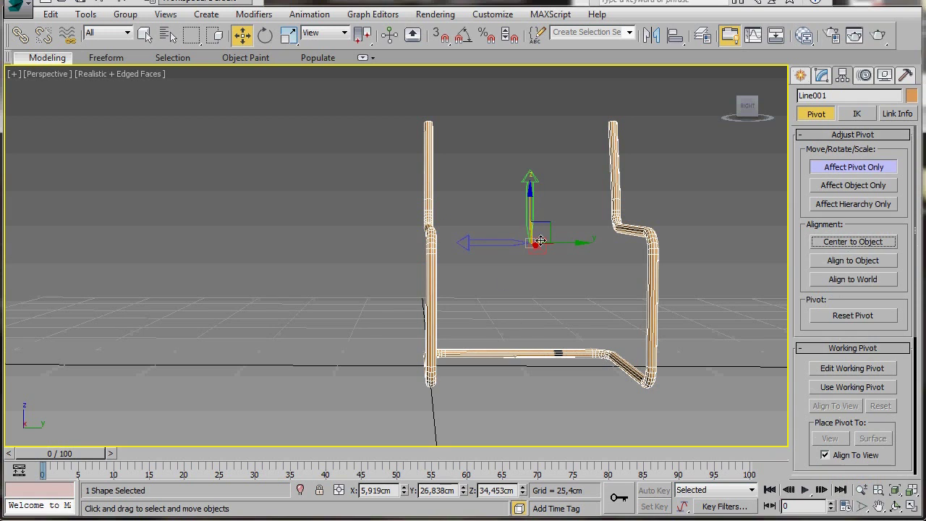
click(839, 167)
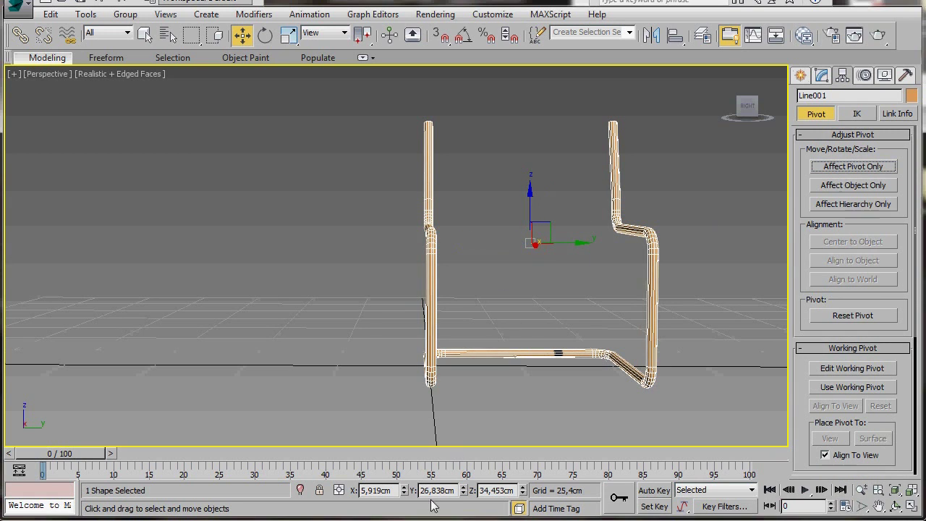
- Set the frame's X and Y positions to 0 cm using its centered pivot
right_click(404, 492)
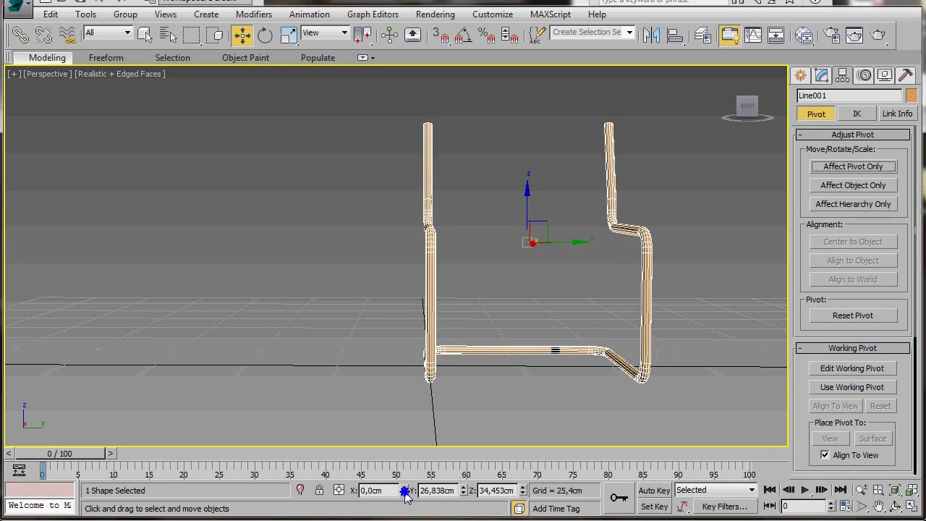
right_click(462, 493)
mouse_move(367, 411)
alt+middle_down()
mouse_move(495, 441)
mouse_move(363, 423)
mouse_move(373, 408)
alt+middle_up()
- Convert the frame spline to an Editable Poly
right_click(436, 351)
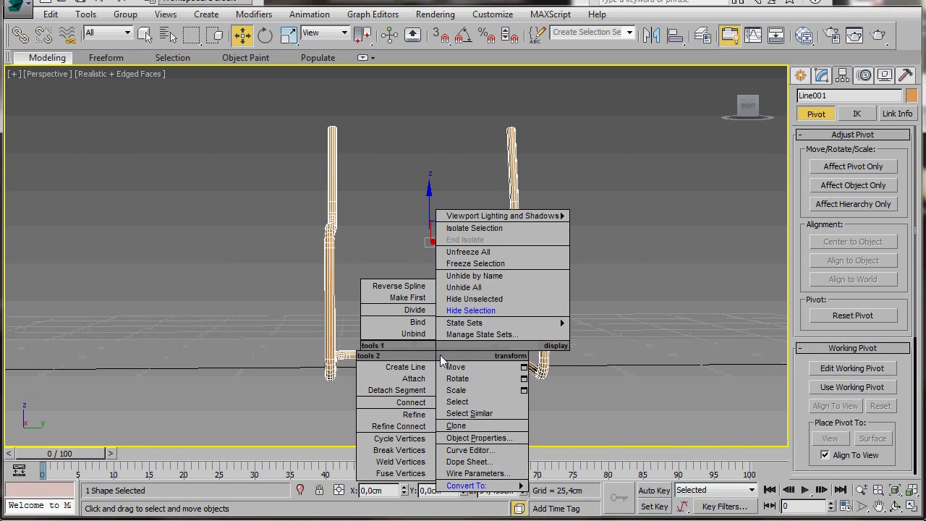
mouse_move(466, 485)
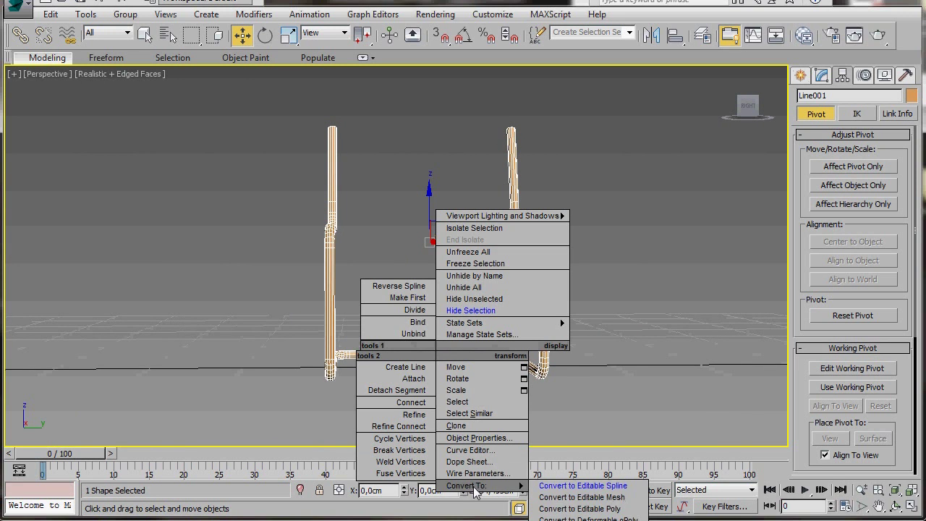
click(578, 509)
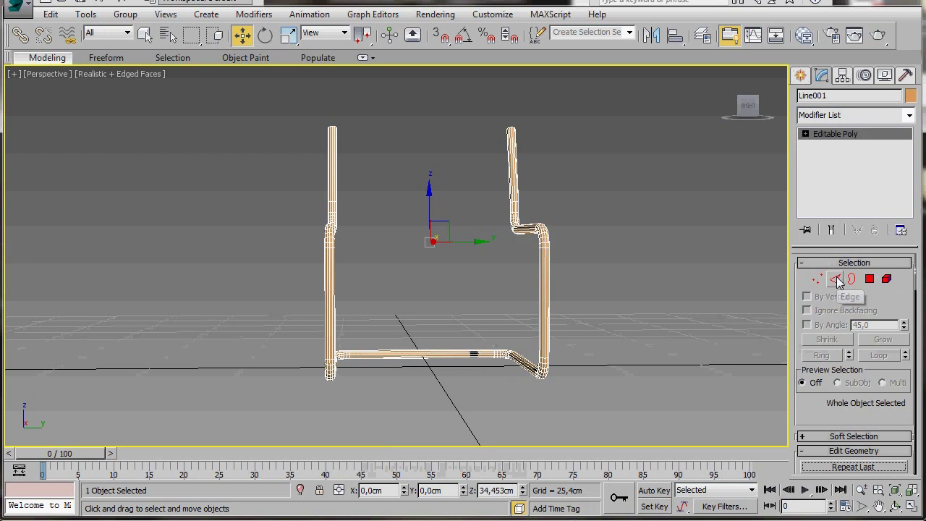
- Connect the lengthwise edges of the base crossbar with 1 segment, pinch 0 and slide 0
click(835, 279)
double_click(441, 353)
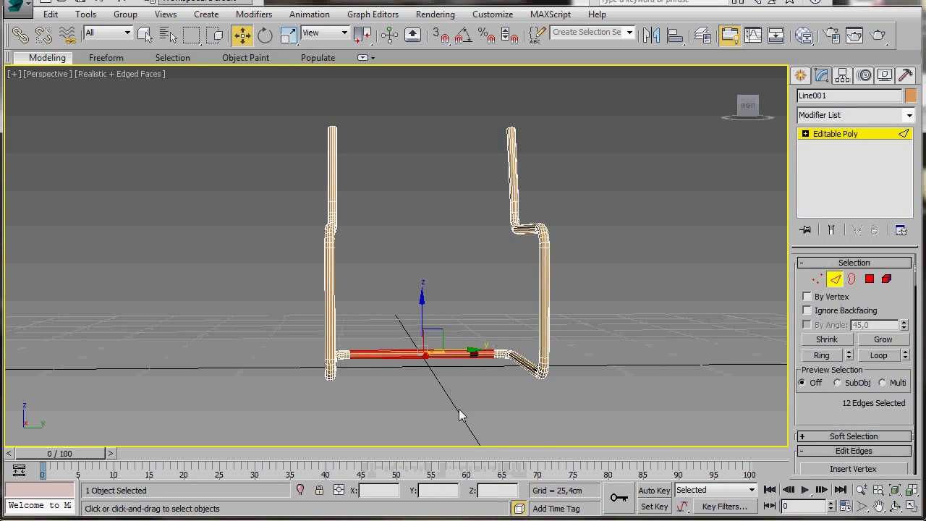
scroll(813, 409, down, 3)
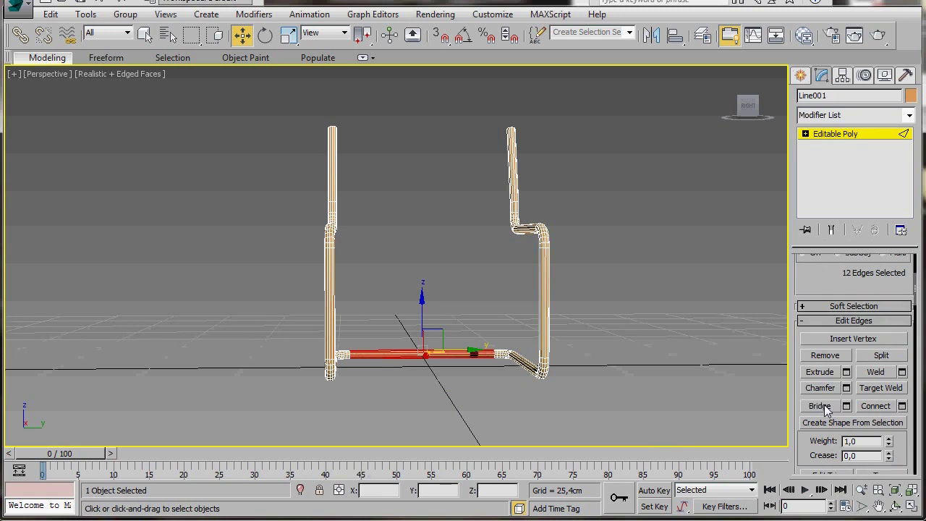
click(902, 406)
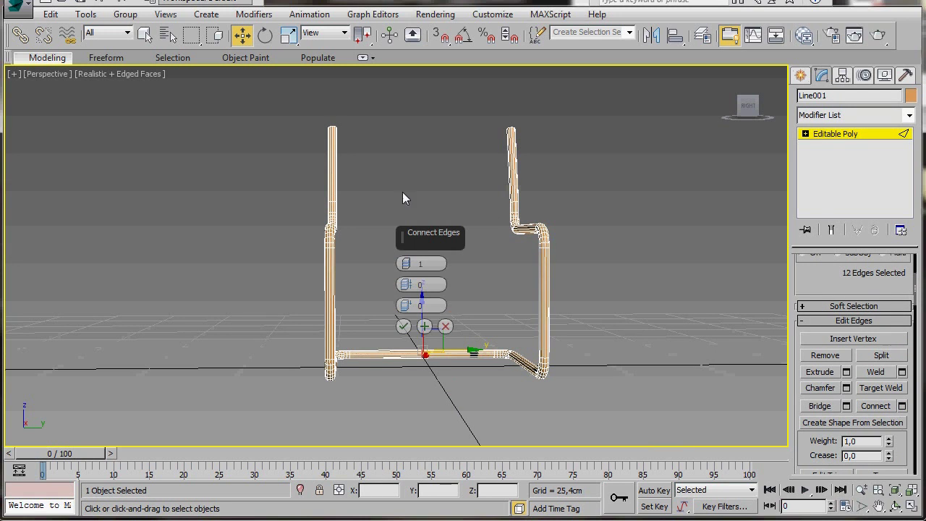
drag(420, 208, 419, 166)
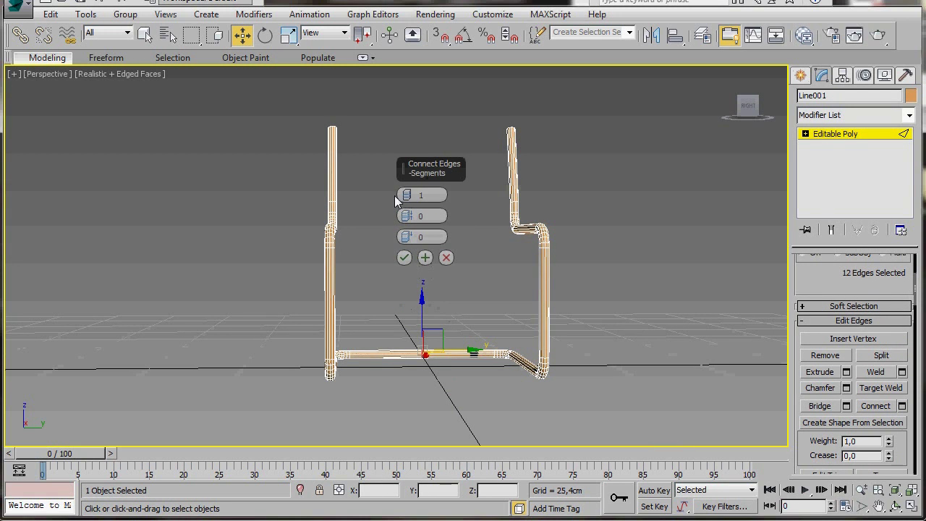
click(404, 257)
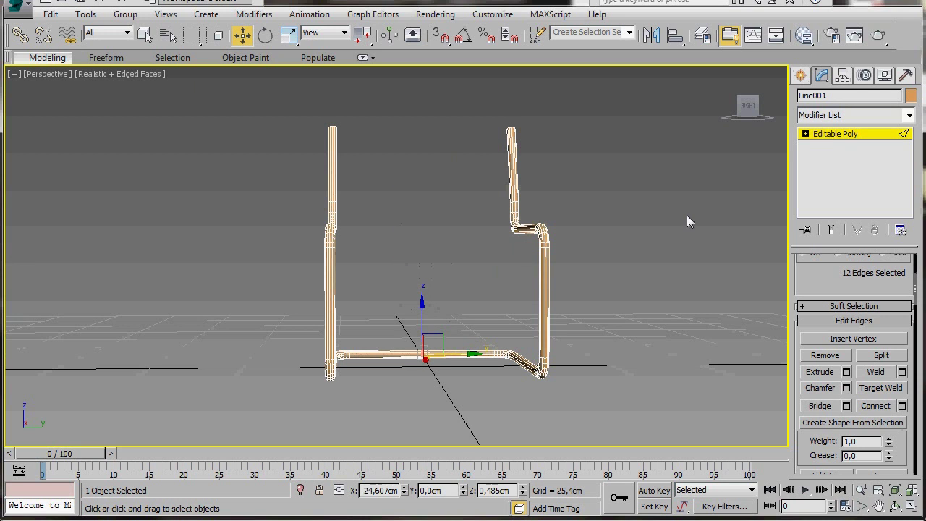
- Delete all polygons on one side of the crossbar's new center loop, leaving half of the frame
click(806, 135)
click(834, 180)
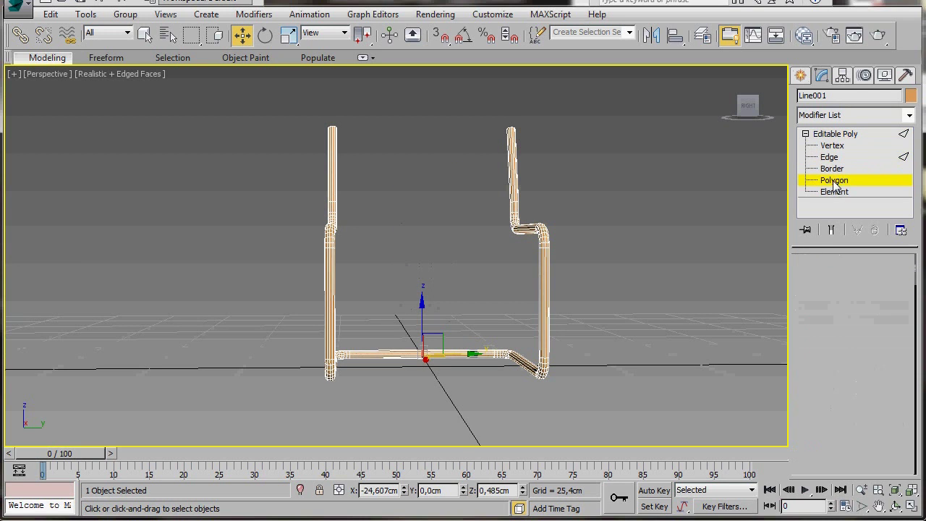
drag(491, 229, 619, 409)
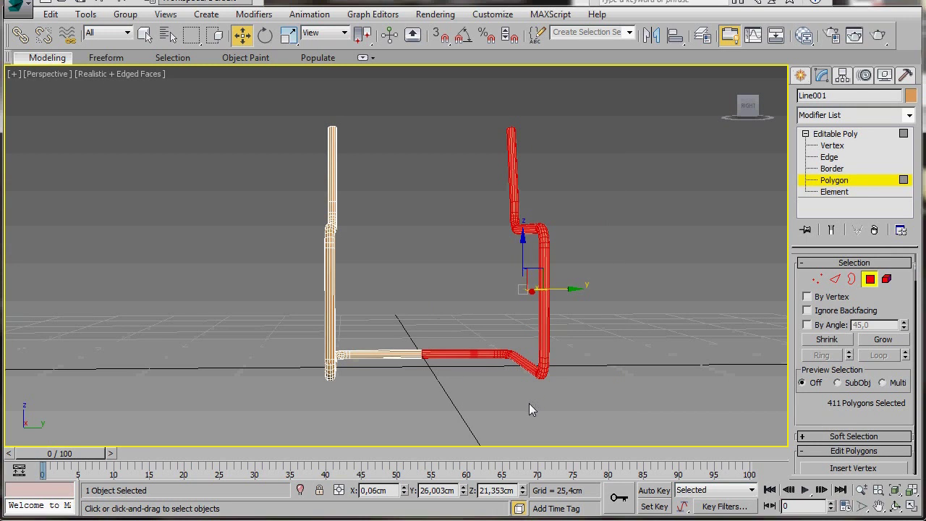
key(Delete)
click(834, 135)
- Add a Symmetry modifier to the half frame and set its mirror axis to Z
click(909, 116)
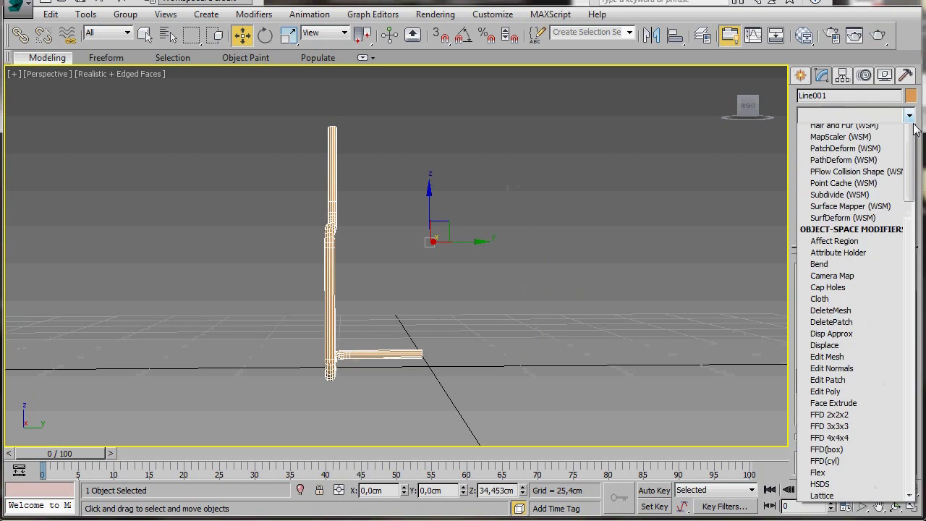
scroll(839, 376, down, 8)
scroll(839, 378, down, 13)
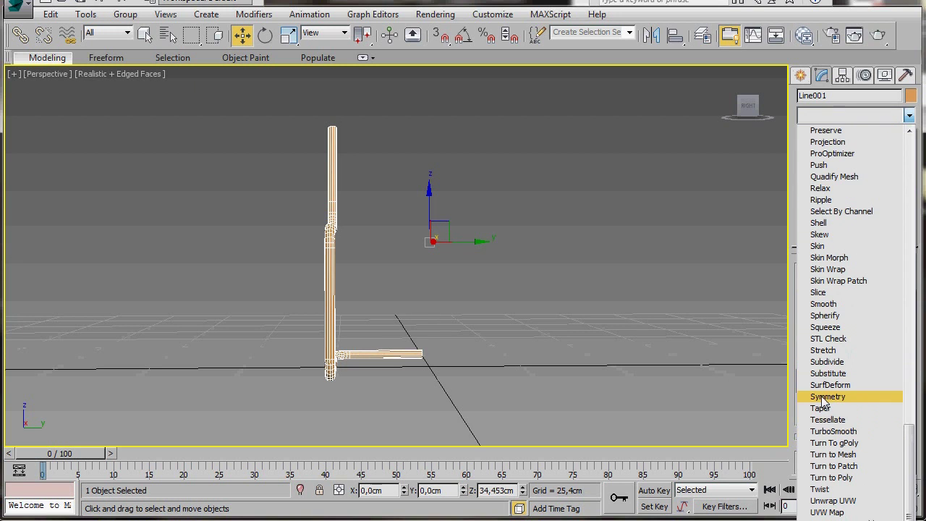
click(825, 396)
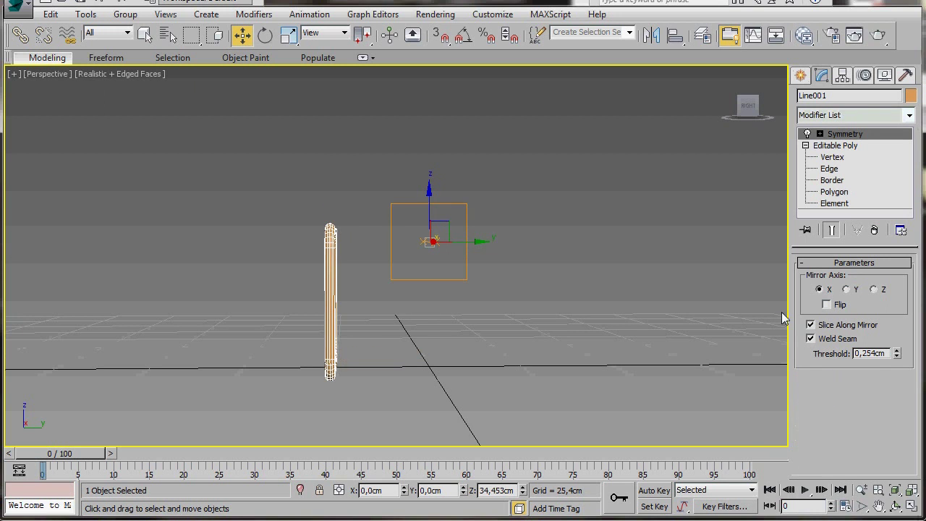
click(846, 289)
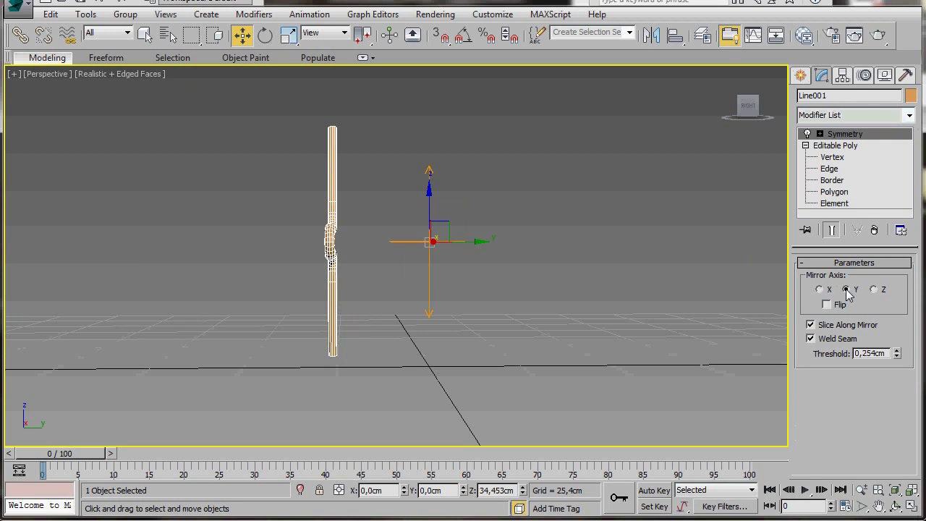
click(874, 290)
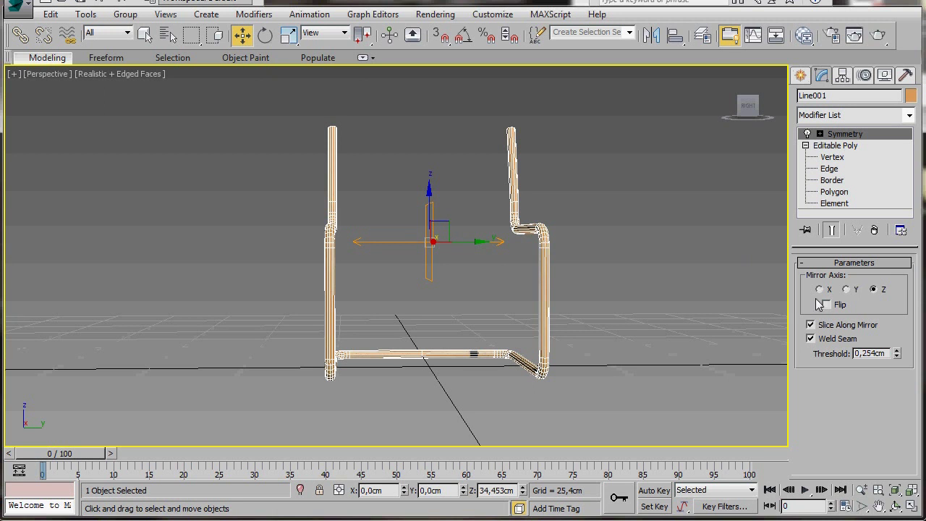
- Turn off edged faces, deselect the frame and examine its mirrored shape from several angles
key(q)
alt+middle_drag(436, 382, 492, 396)
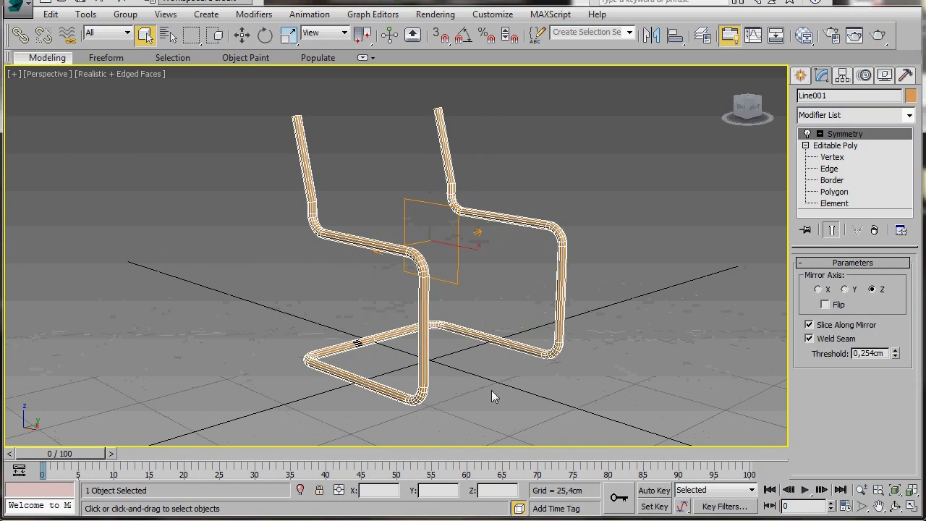
click(132, 74)
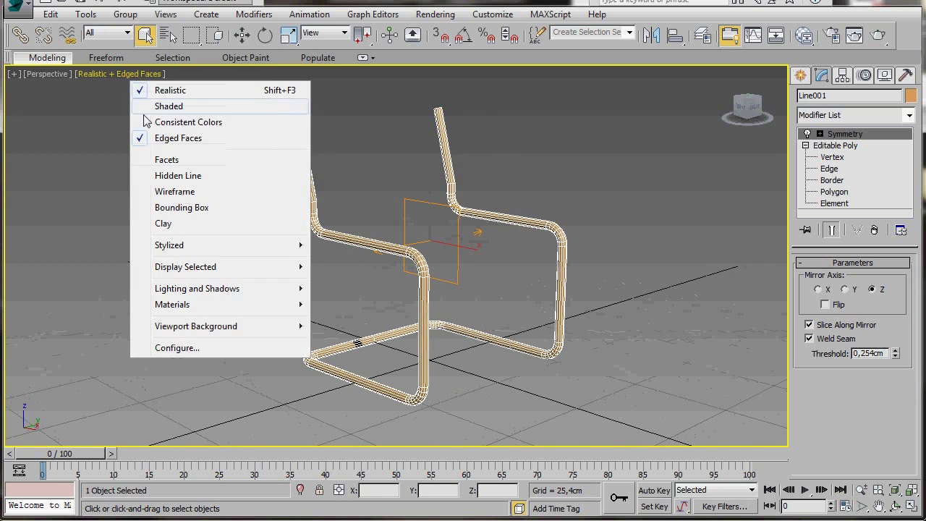
click(174, 139)
click(230, 230)
alt+middle_drag(346, 353, 543, 354)
middle_drag(379, 345, 425, 340)
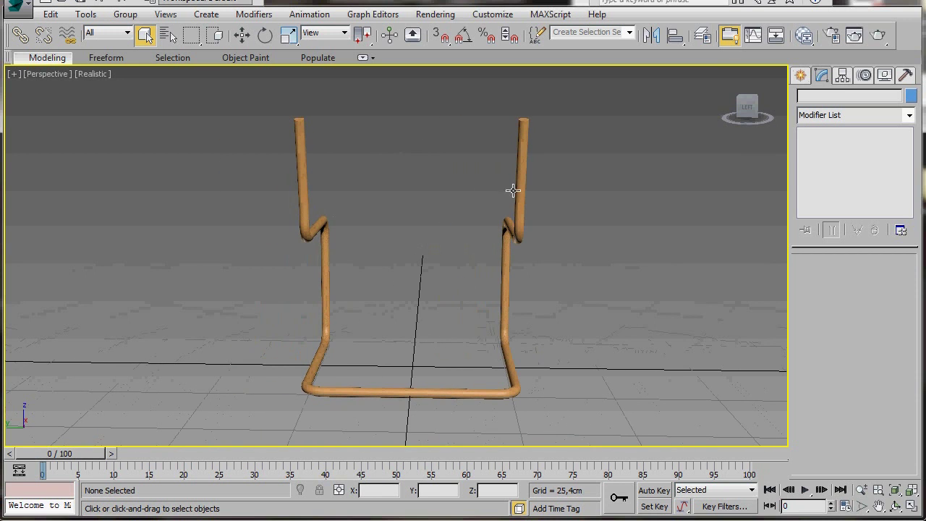
click(747, 108)
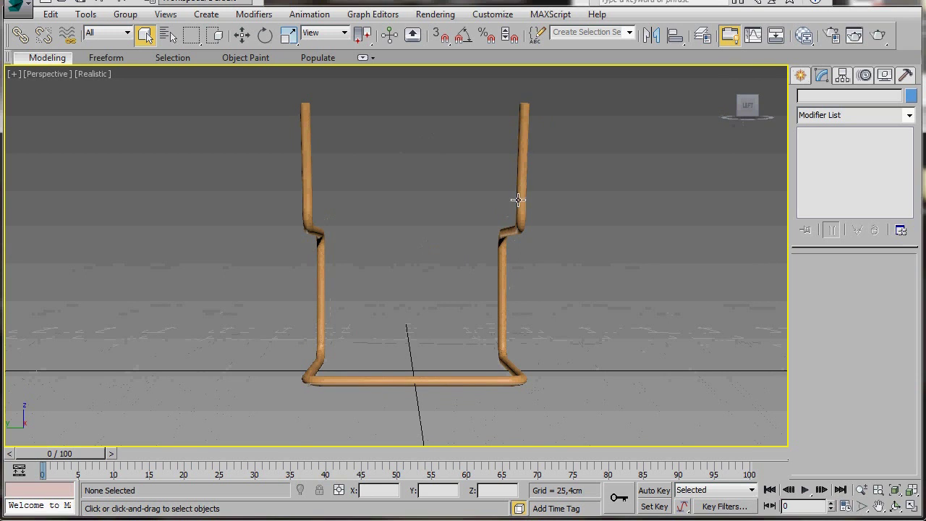
- Turn edged faces back on and view the frame from the top
click(91, 73)
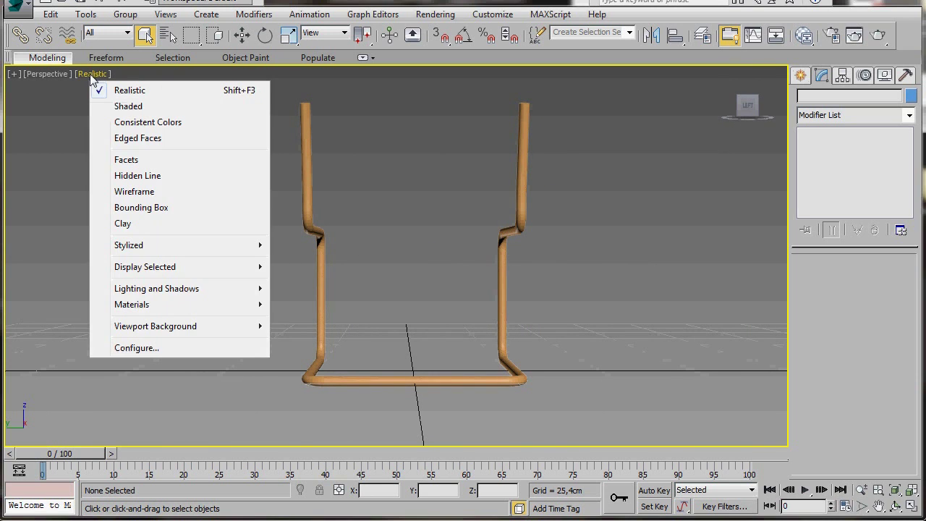
click(134, 140)
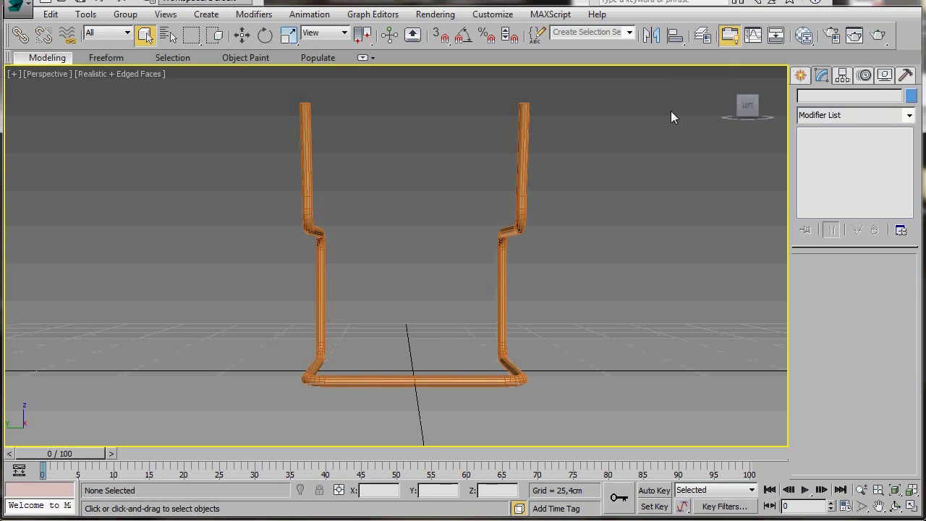
click(747, 90)
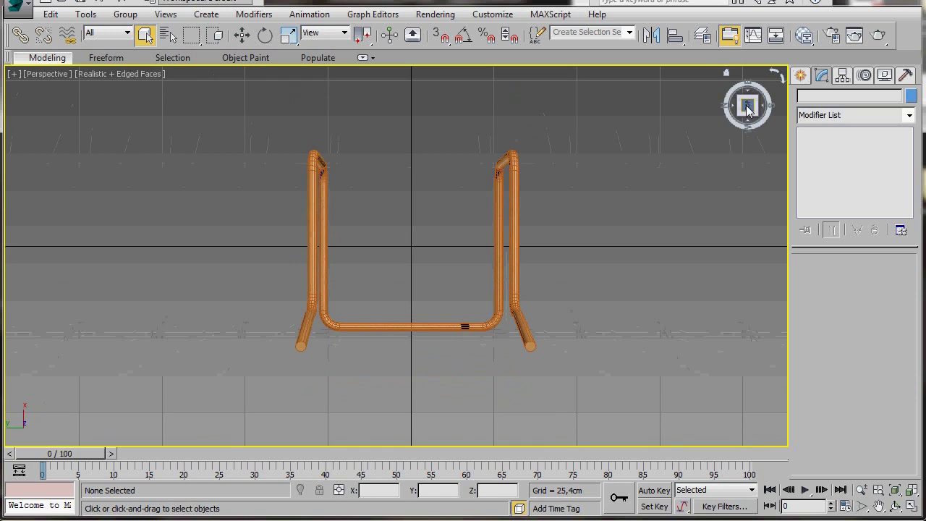
- Add an Edit Poly modifier to the frame and place it beneath Symmetry in the modifier stack
click(531, 348)
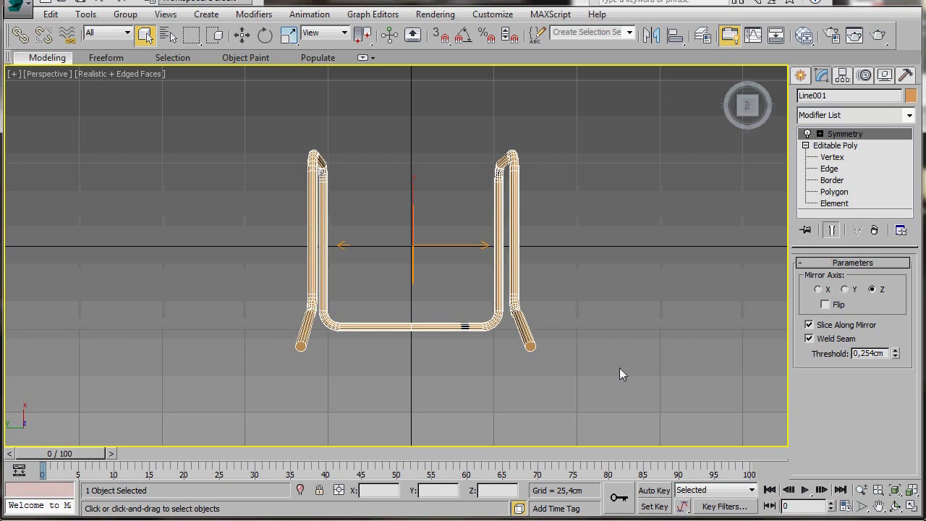
click(908, 115)
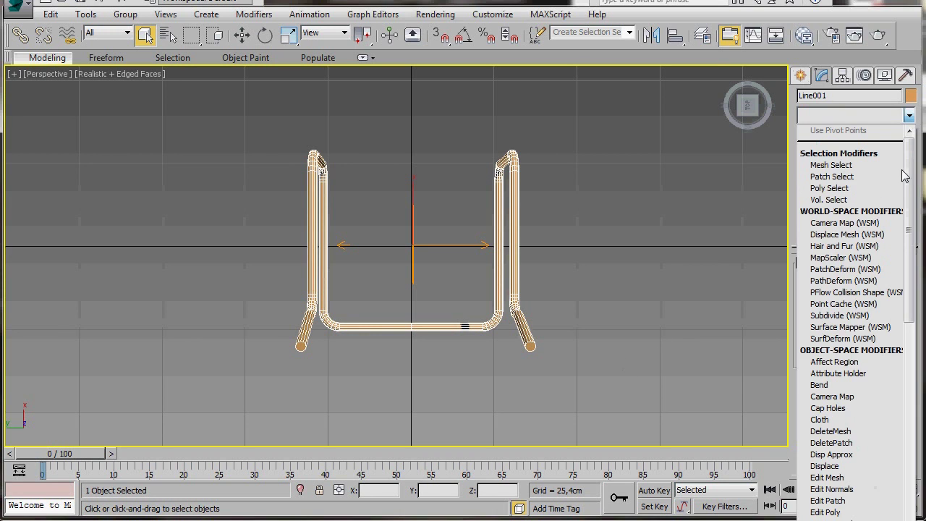
click(839, 512)
drag(830, 135, 832, 152)
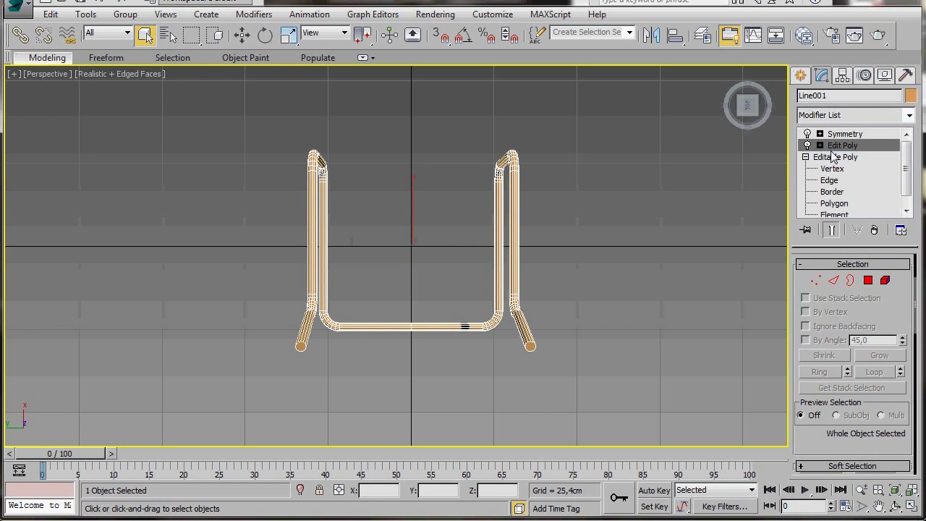
- Disable the Symmetry modifier and delete the cap polygon at the backrest tube's upper end in Edit Poly
click(819, 146)
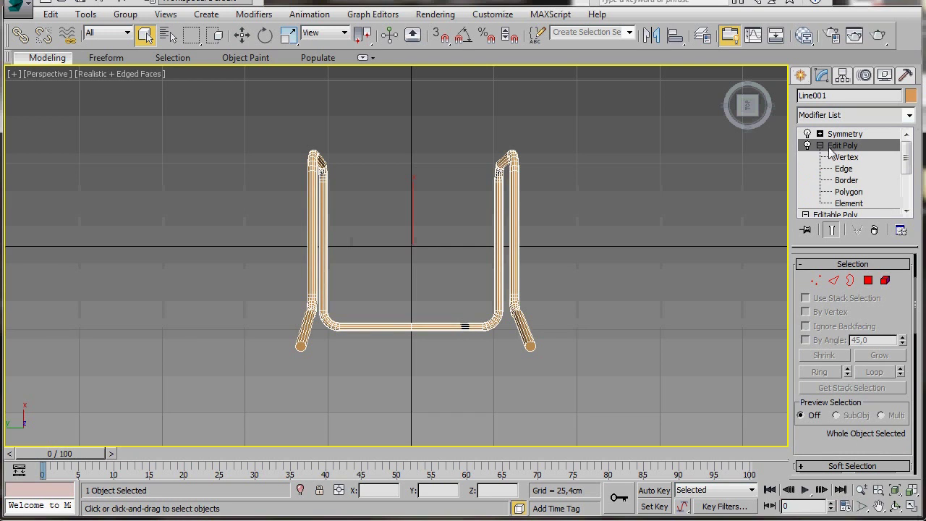
click(855, 194)
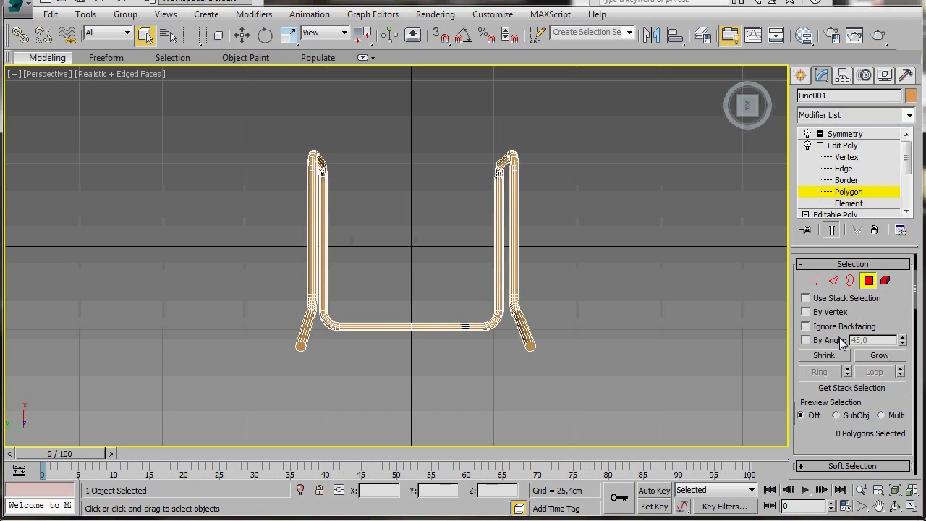
click(529, 346)
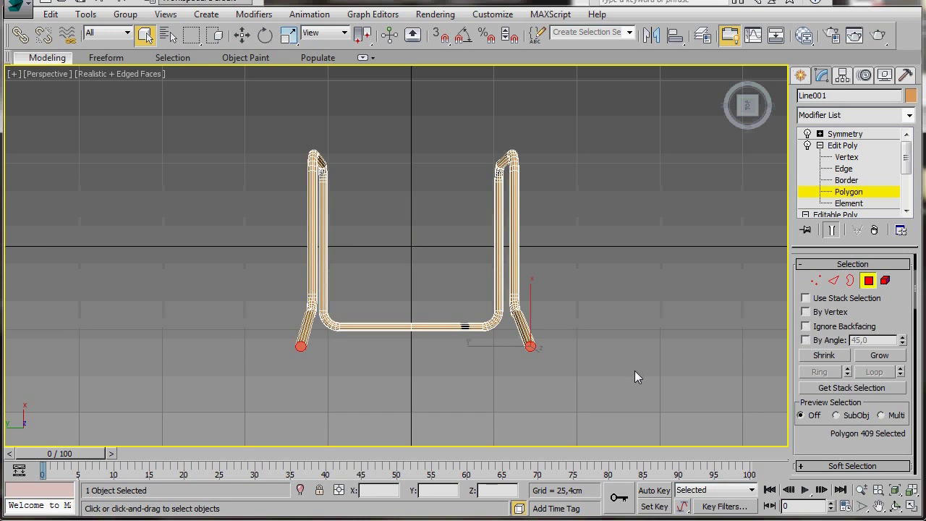
click(808, 134)
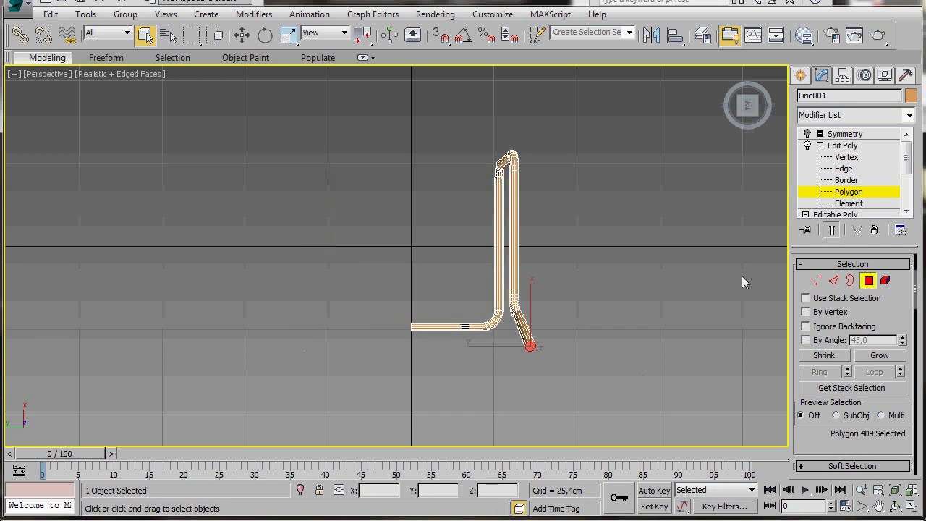
key(z)
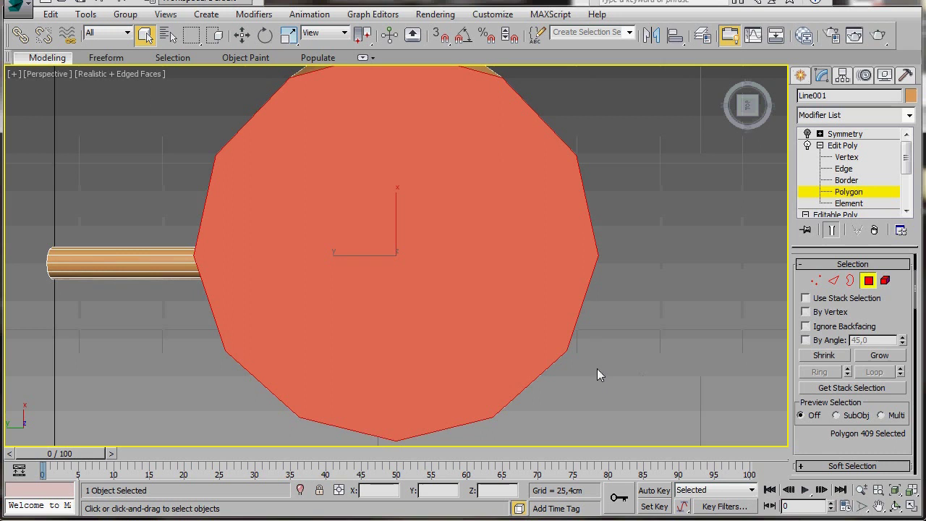
click(585, 361)
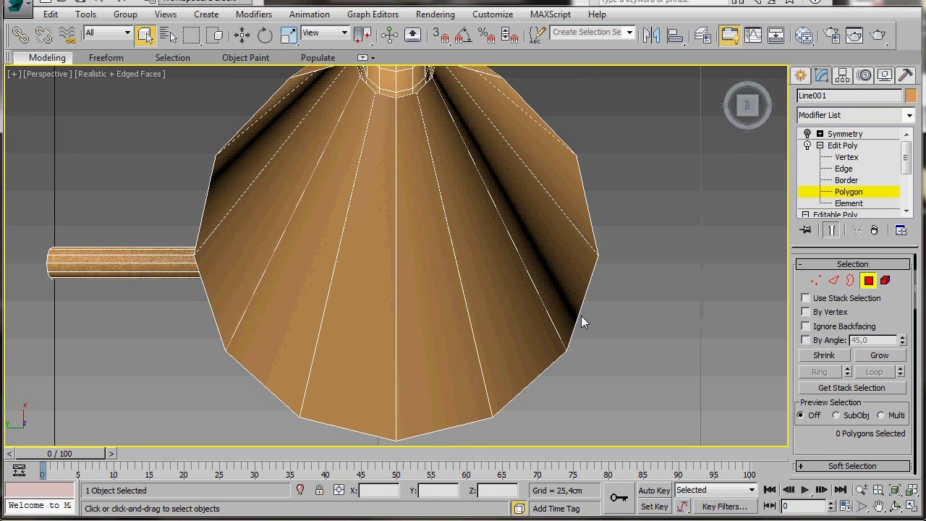
- Select the open border at the tube end and scale a copy inward to form a narrow ring of faces
click(851, 282)
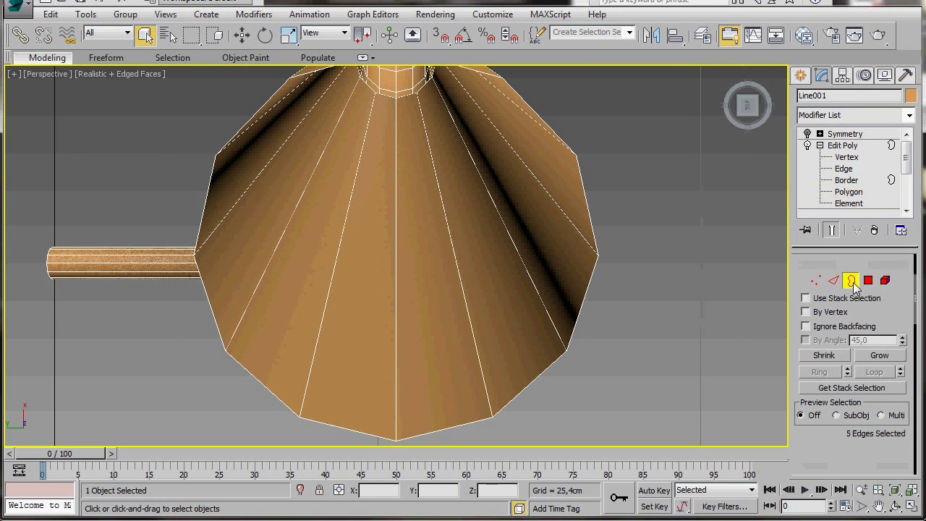
click(573, 329)
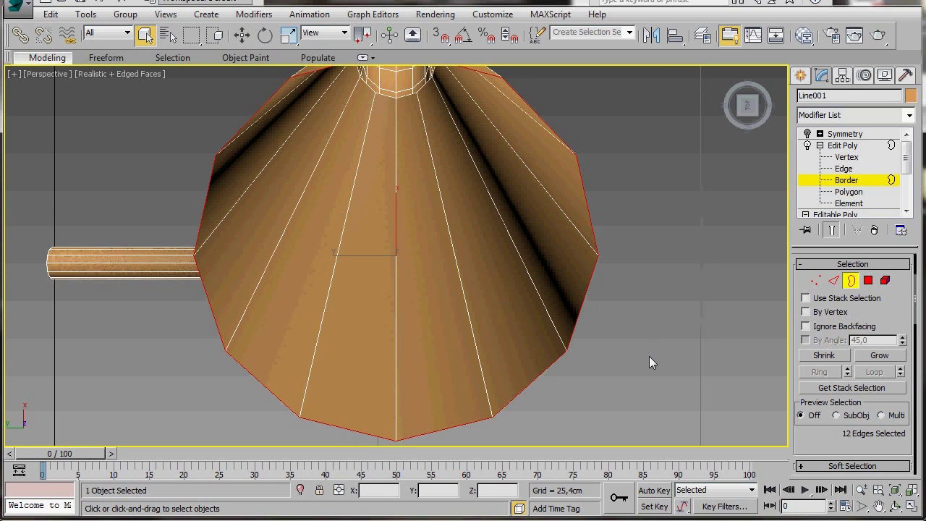
click(287, 36)
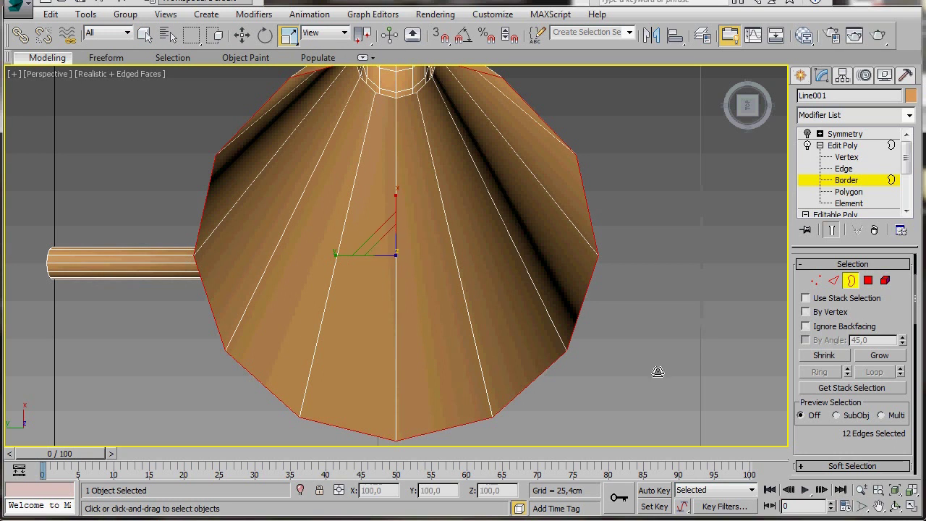
click(860, 490)
drag(480, 318, 492, 350)
right_click(491, 350)
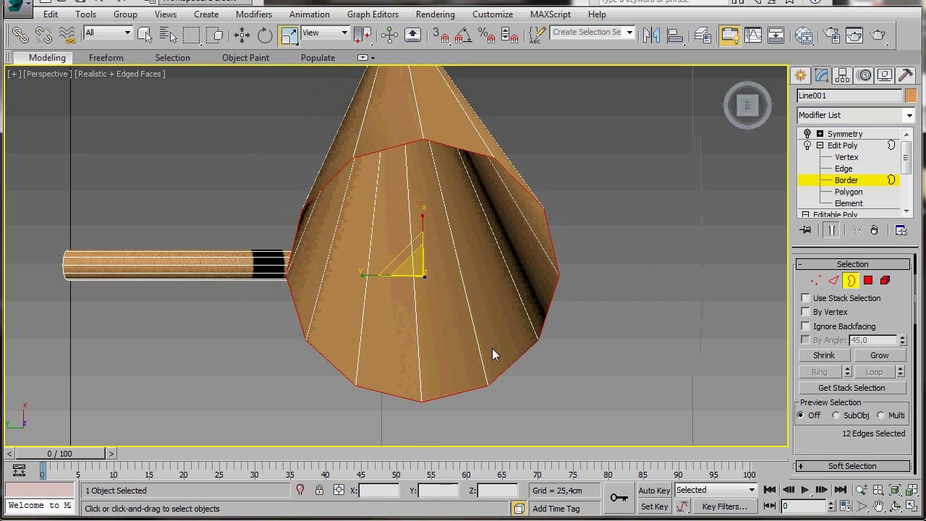
shift+drag(416, 266, 417, 280)
right_click(418, 273)
click(426, 287)
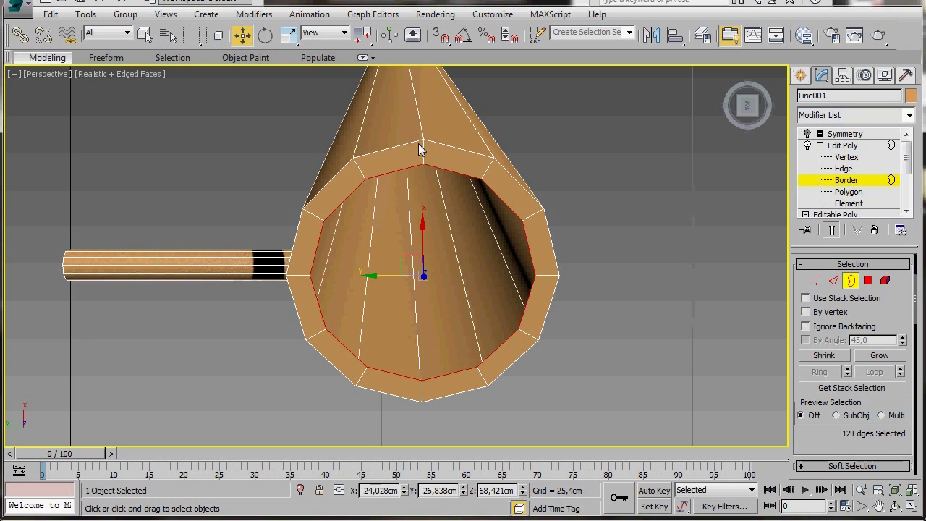
- Bridge the inner ring's opposite side edges across the tube end with 2 segments, excluding the two edges at each end of the vertical centreline
click(834, 282)
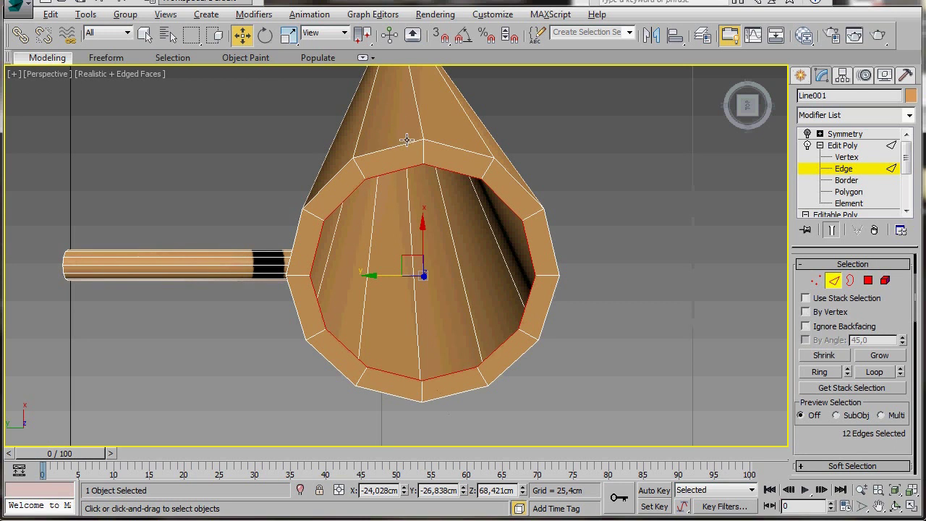
alt+click(411, 168)
alt+click(432, 167)
alt+click(435, 378)
alt+click(406, 375)
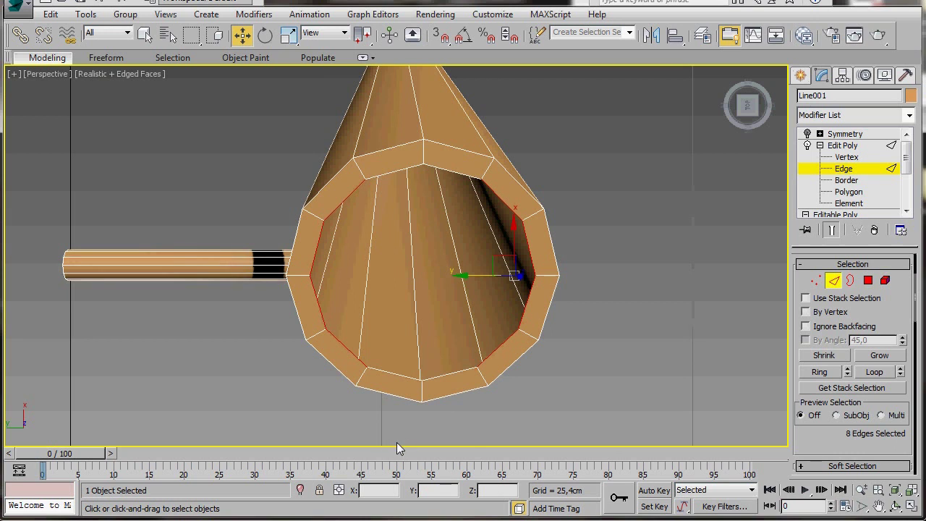
scroll(811, 435, down, 5)
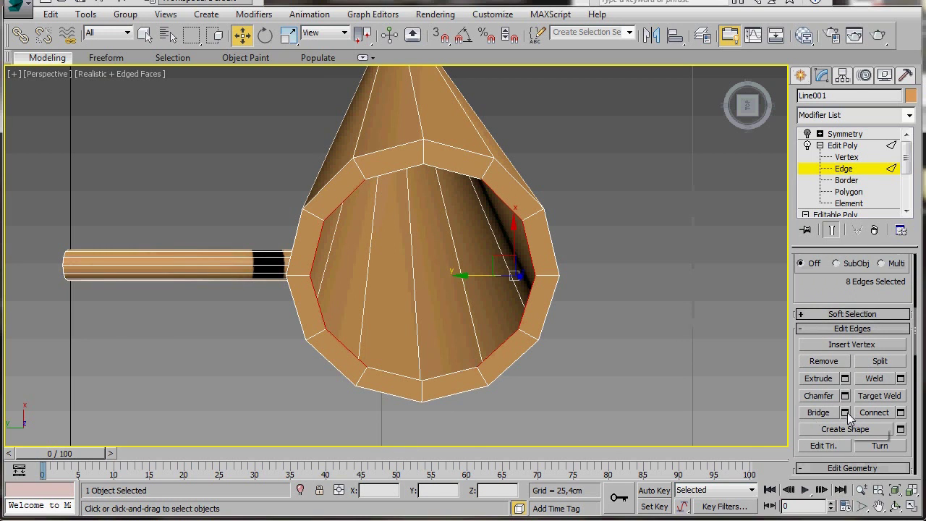
click(845, 412)
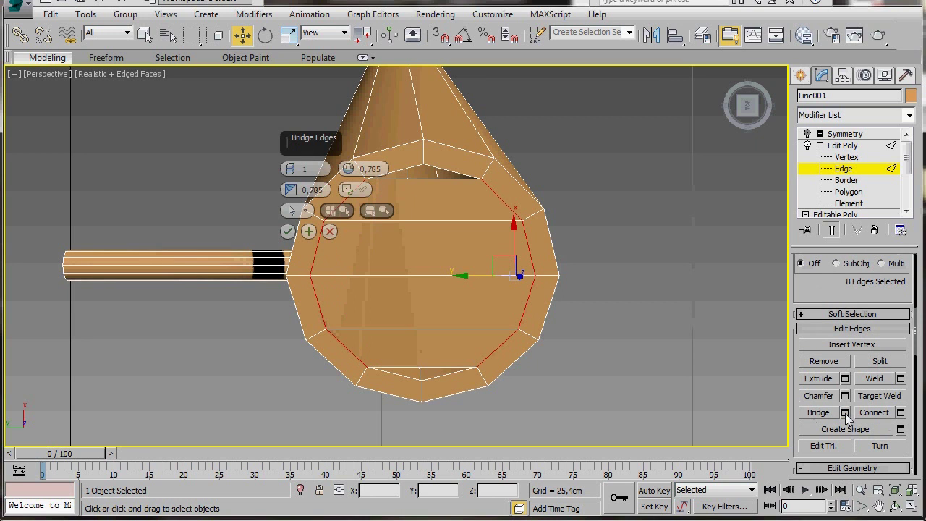
drag(307, 142, 638, 148)
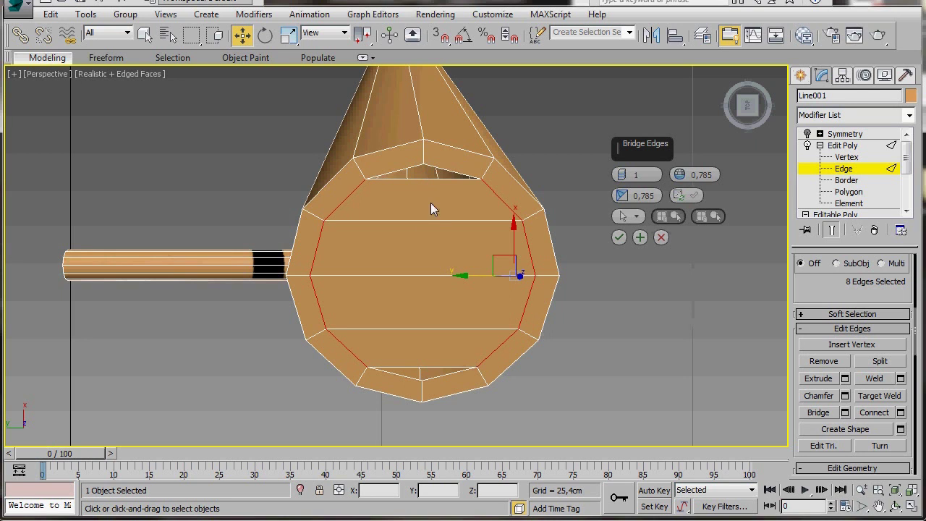
click(624, 172)
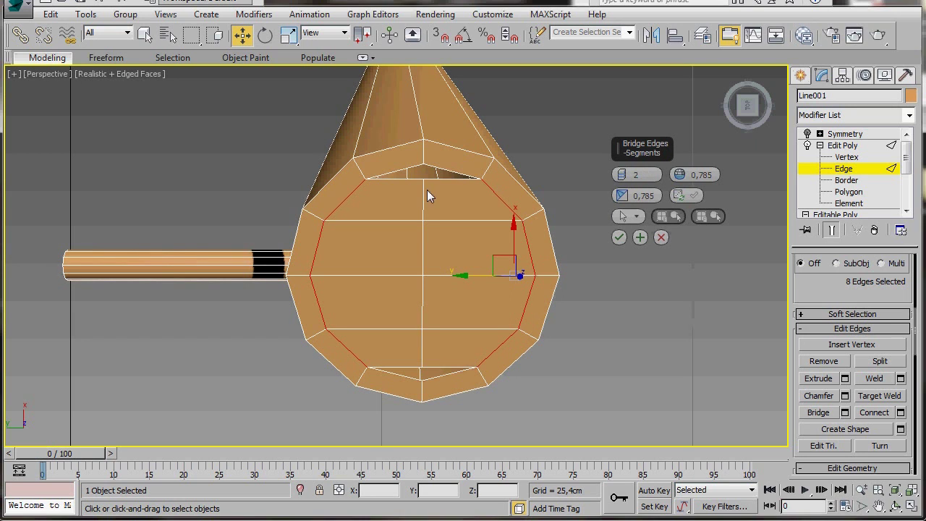
click(619, 237)
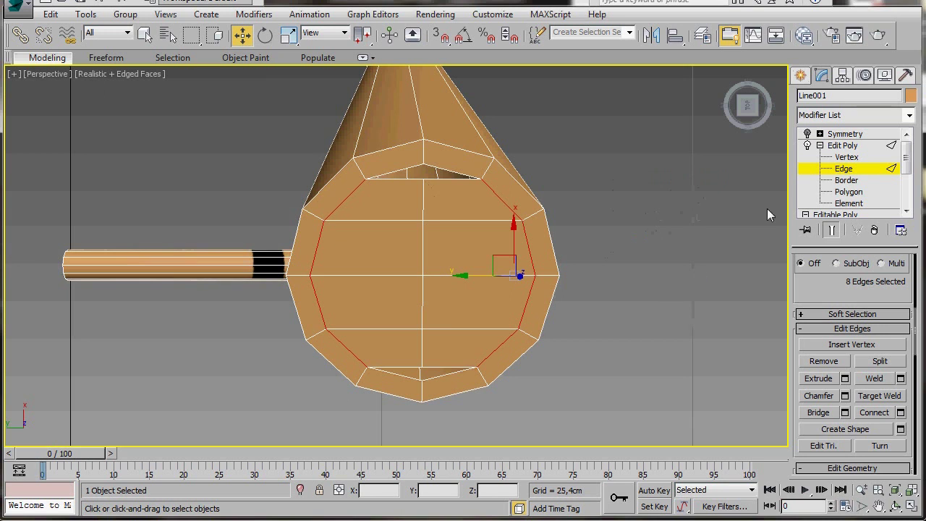
- Close the two remaining gaps in the cap by target welding the paired centreline vertices of the ring and bridge
click(846, 157)
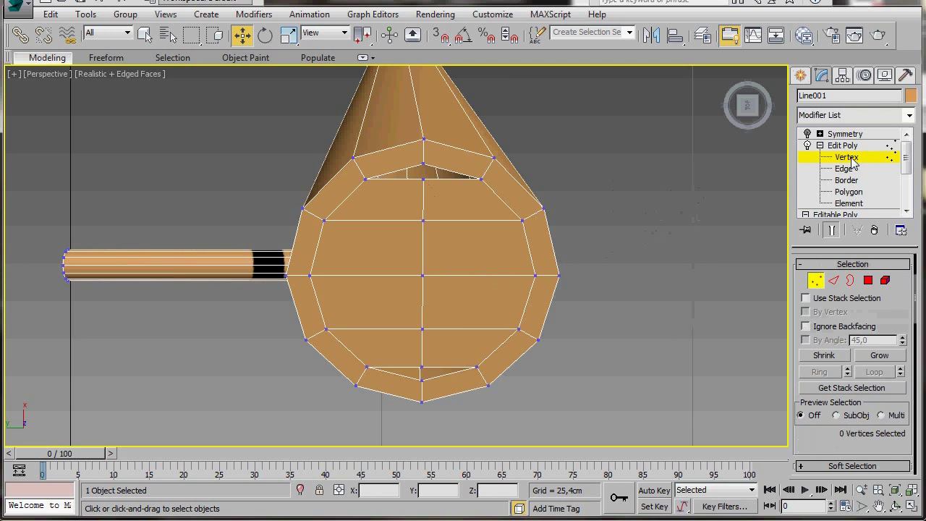
scroll(821, 434, down, 5)
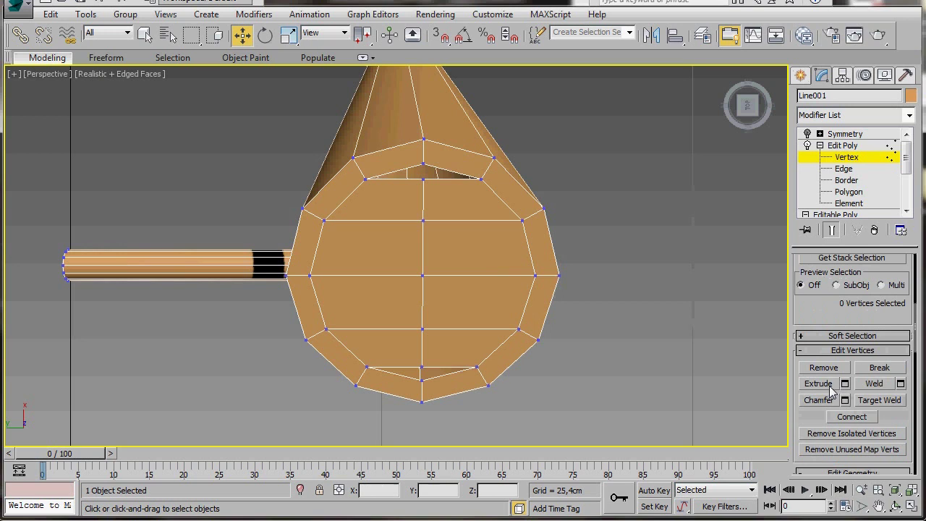
click(891, 401)
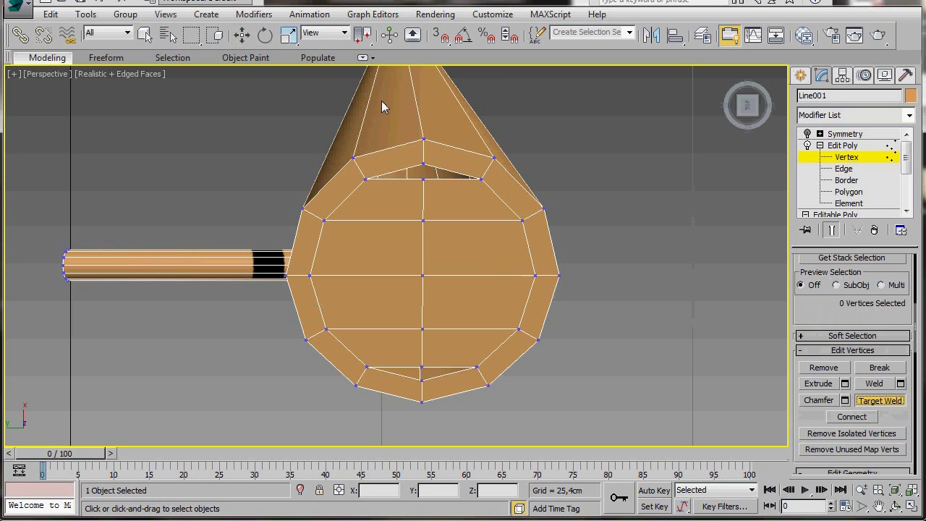
click(424, 163)
click(423, 179)
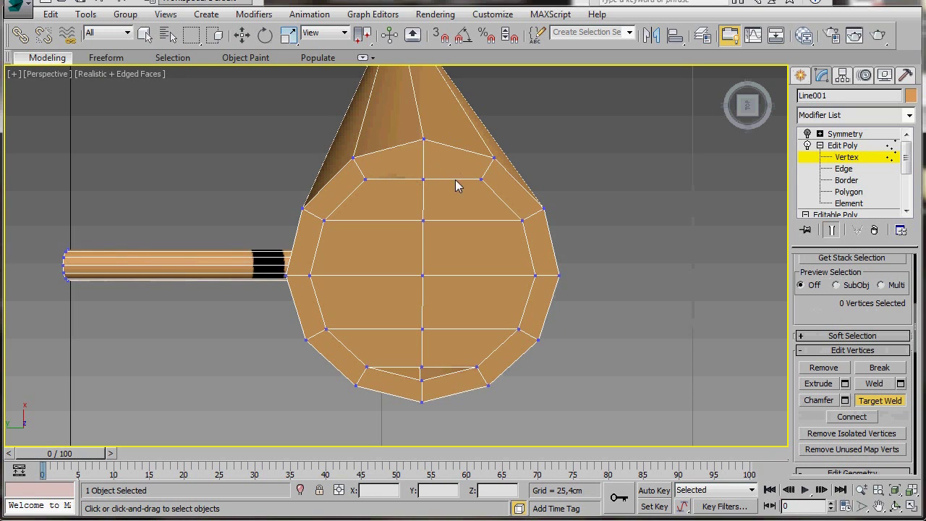
click(422, 367)
click(421, 380)
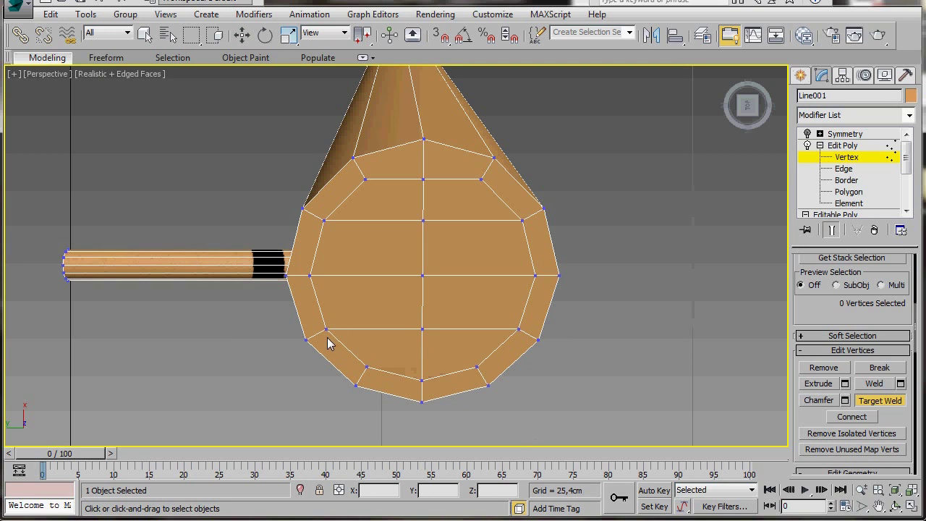
click(881, 403)
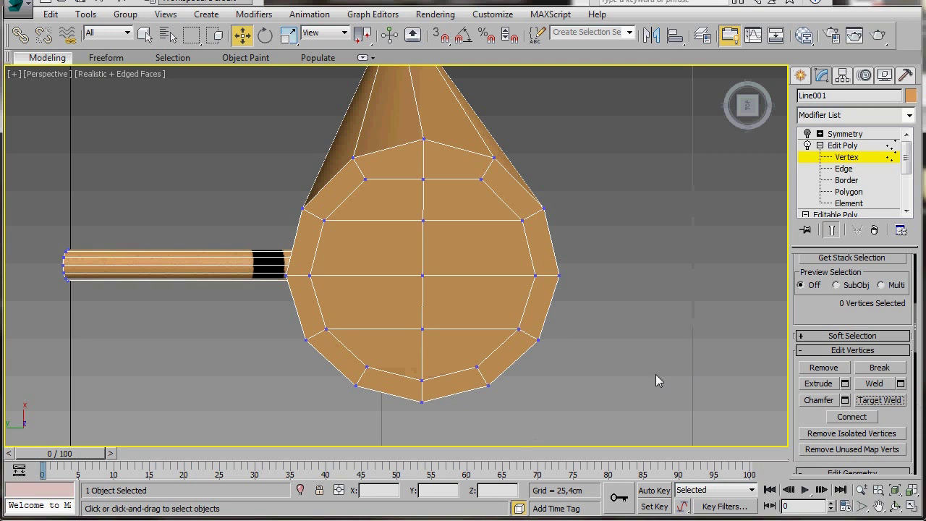
- Select all the cap polygons including the outer ring and detach them as a clone named "top"
click(849, 191)
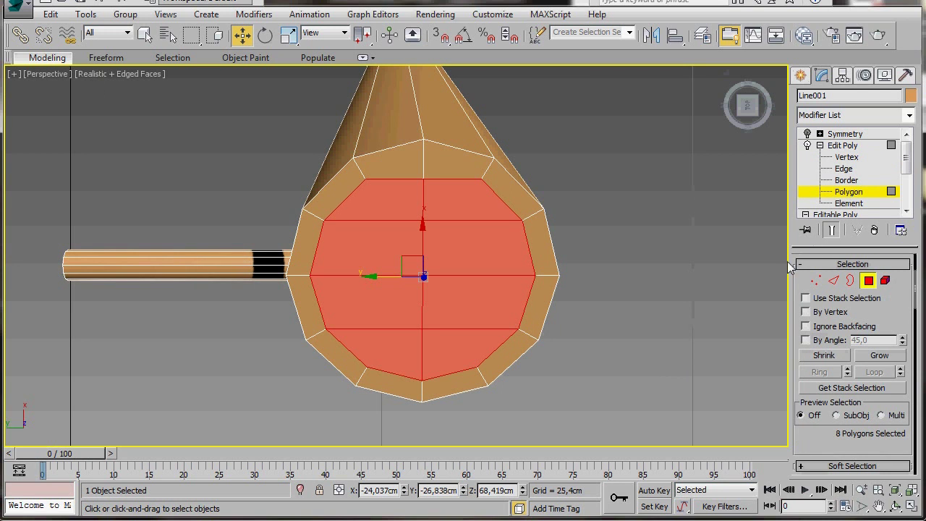
click(878, 355)
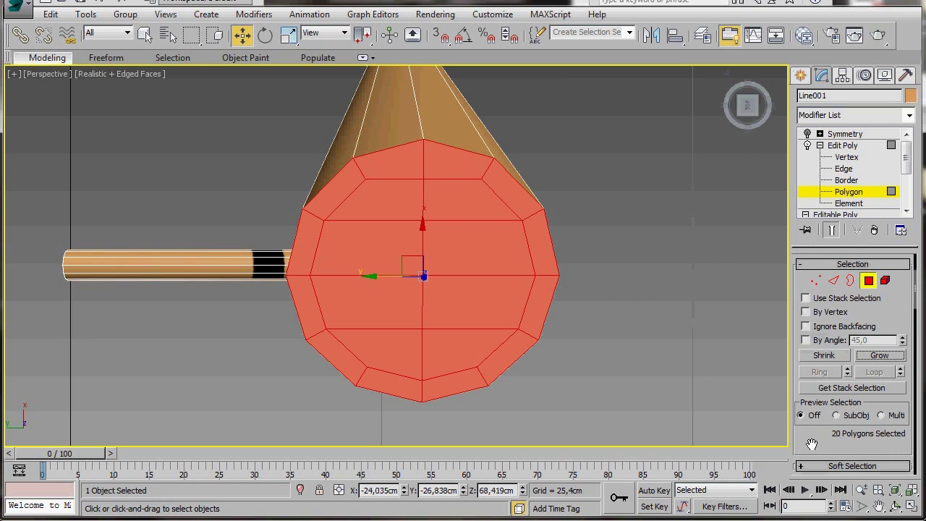
scroll(820, 402, down, 3)
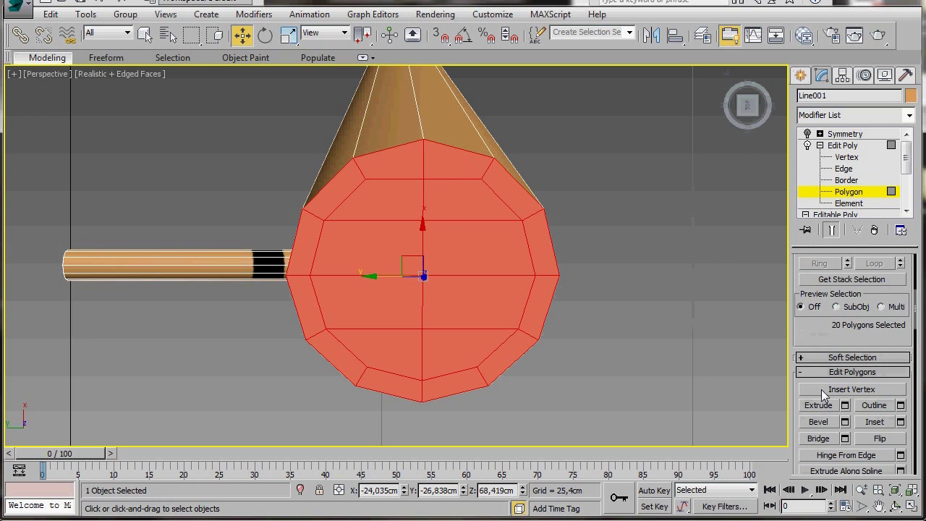
scroll(821, 393, down, 5)
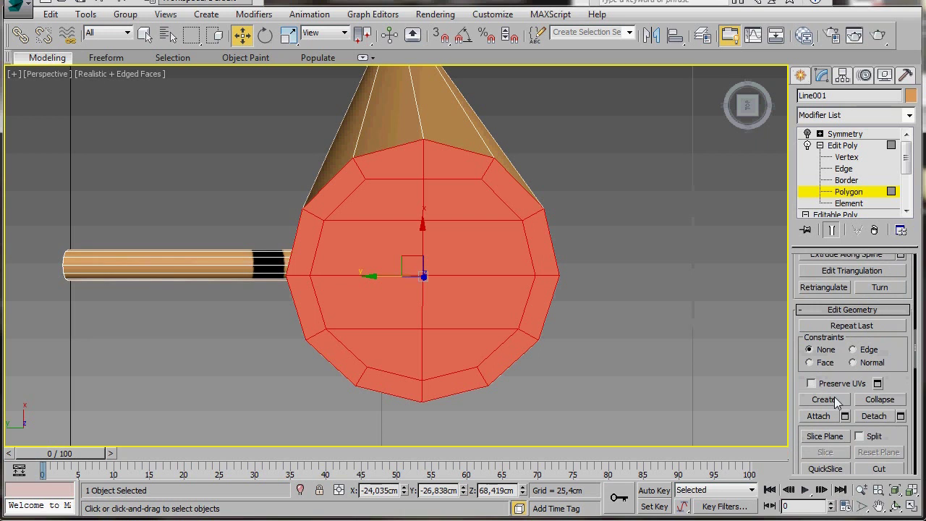
click(901, 418)
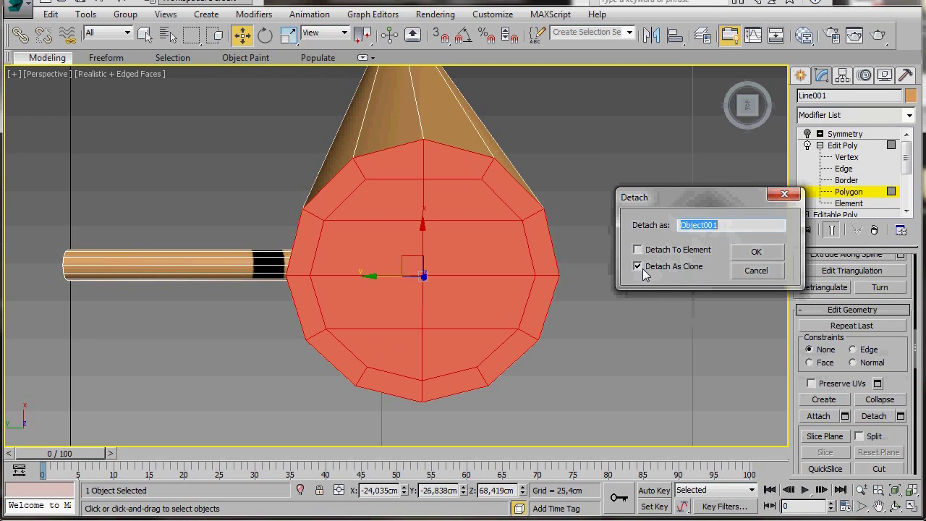
text(top)
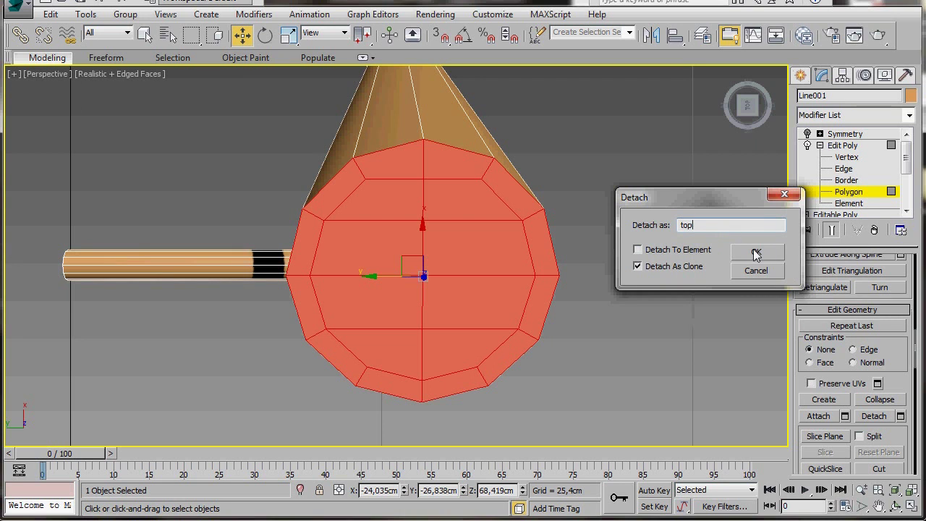
click(747, 253)
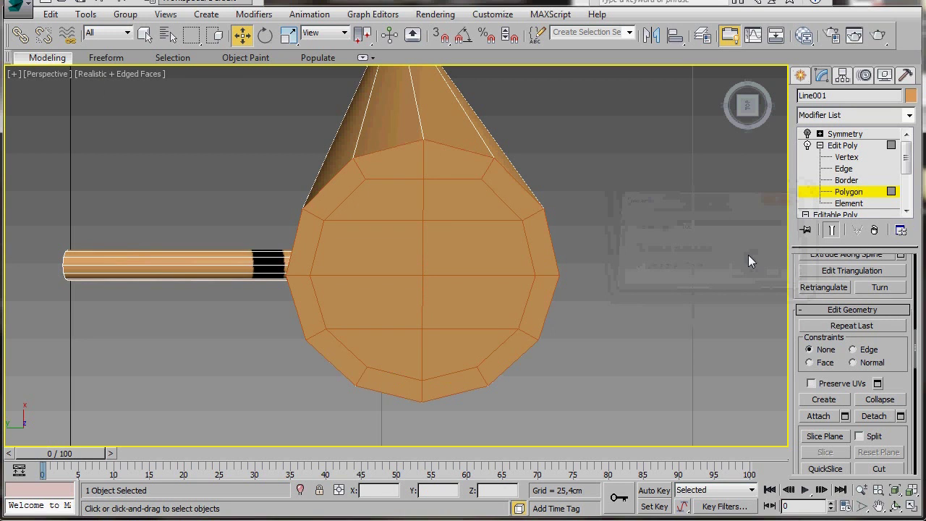
- Copy the frame's Symmetry modifier and paste it onto the detached object "top"
click(839, 147)
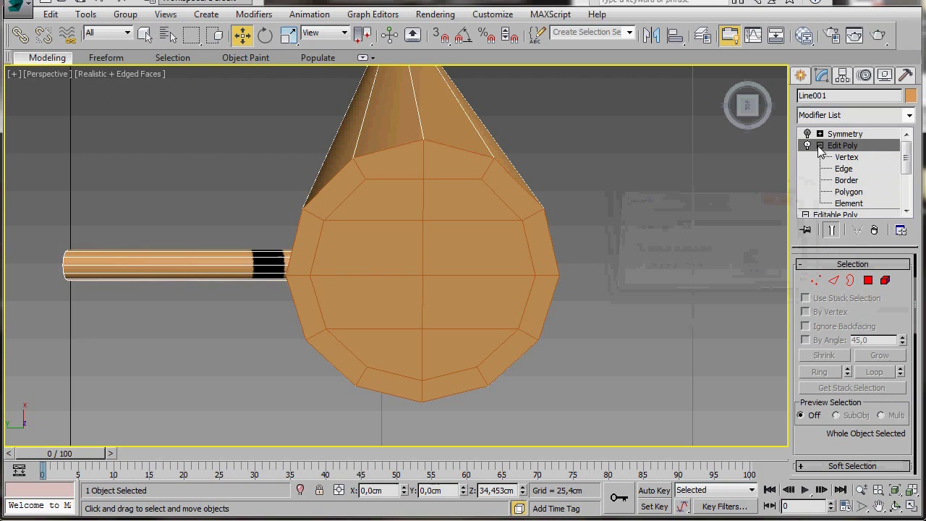
click(845, 134)
right_click(845, 136)
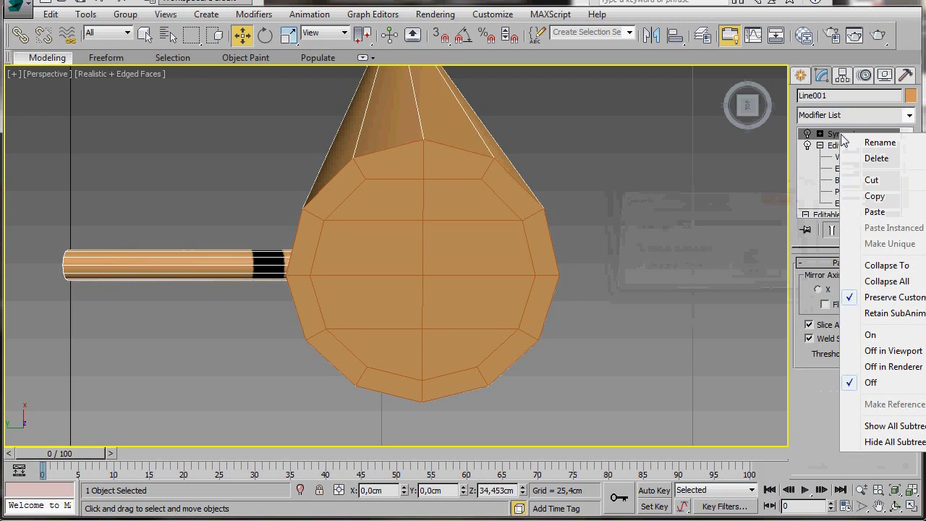
click(862, 199)
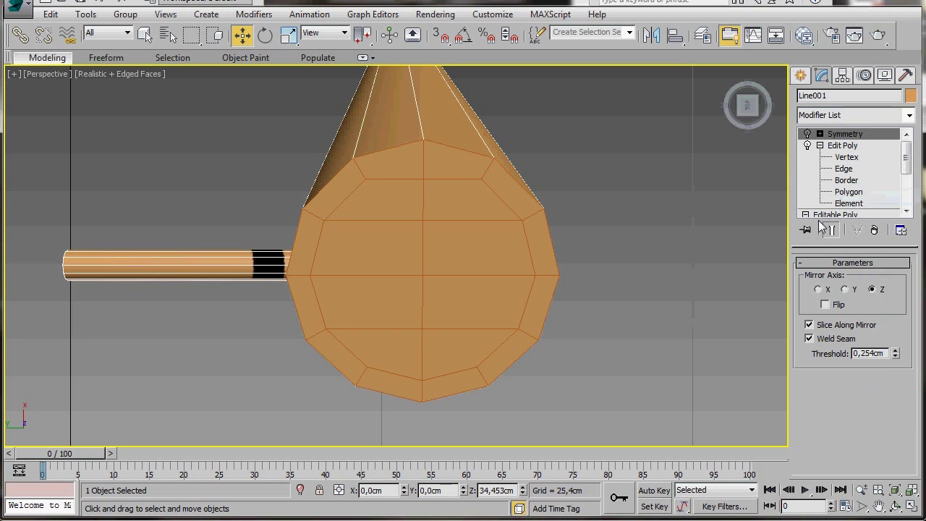
click(167, 35)
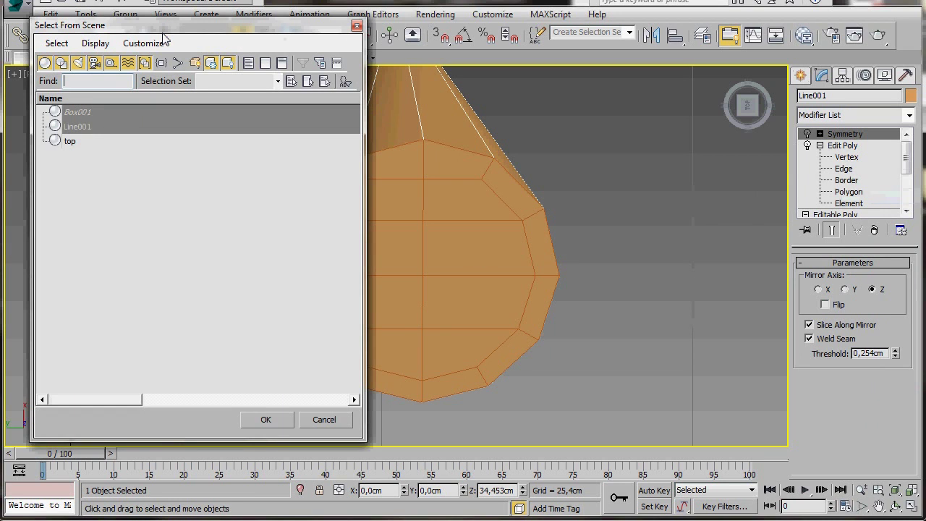
click(69, 141)
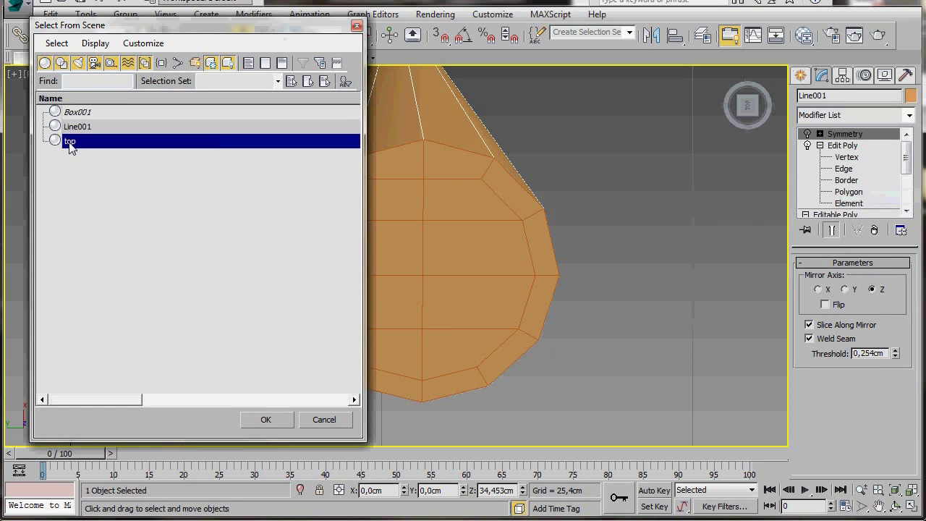
click(263, 420)
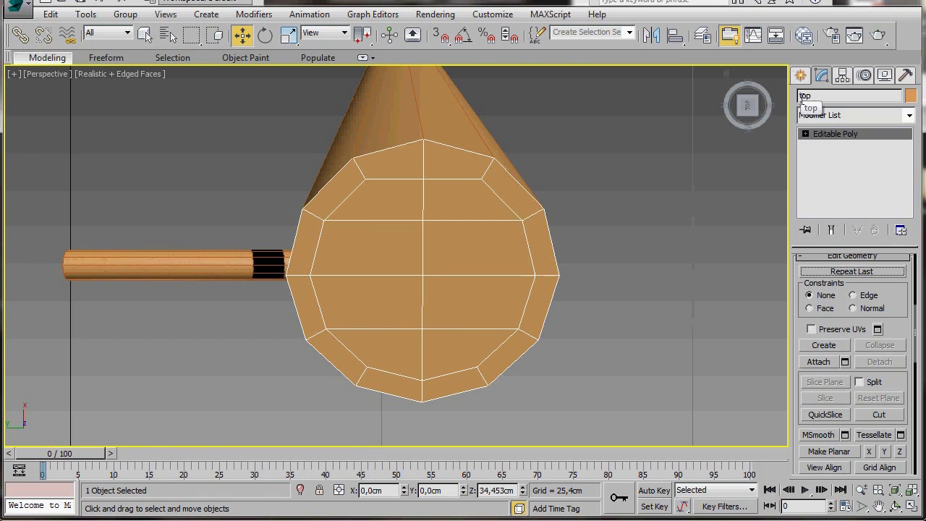
click(851, 135)
right_click(852, 135)
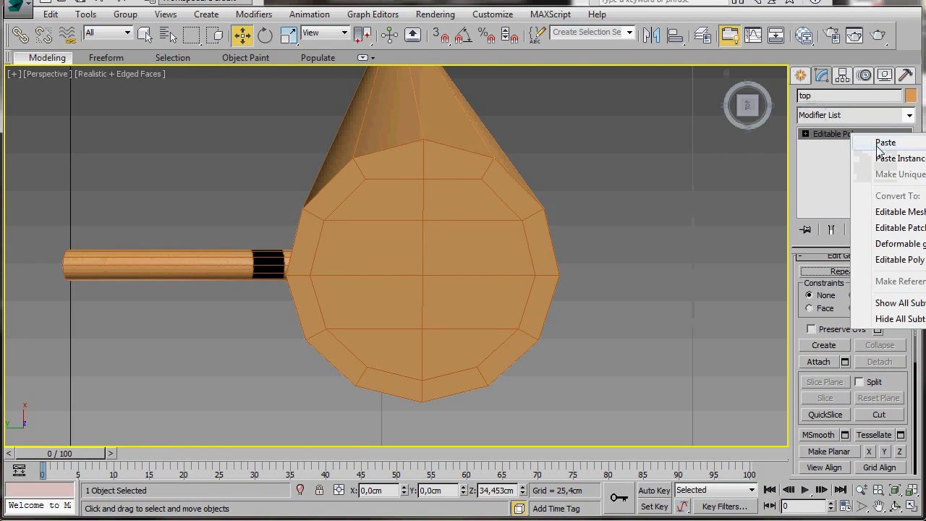
click(883, 143)
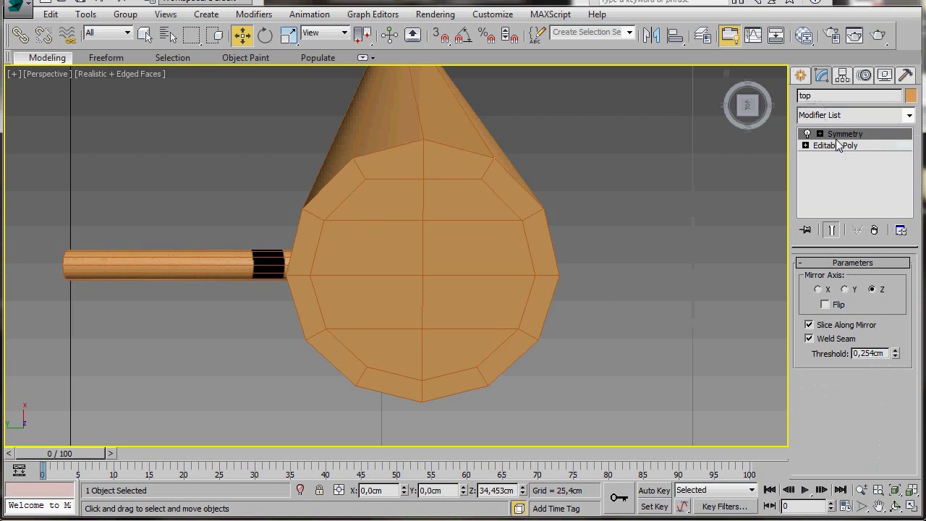
- Change the object colour of "top" to red from the 3ds Max palette
click(909, 96)
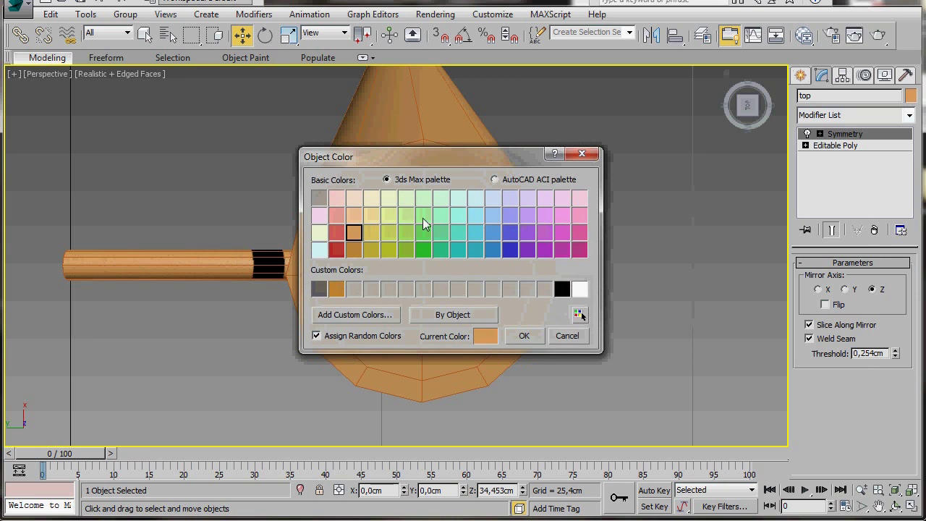
click(337, 232)
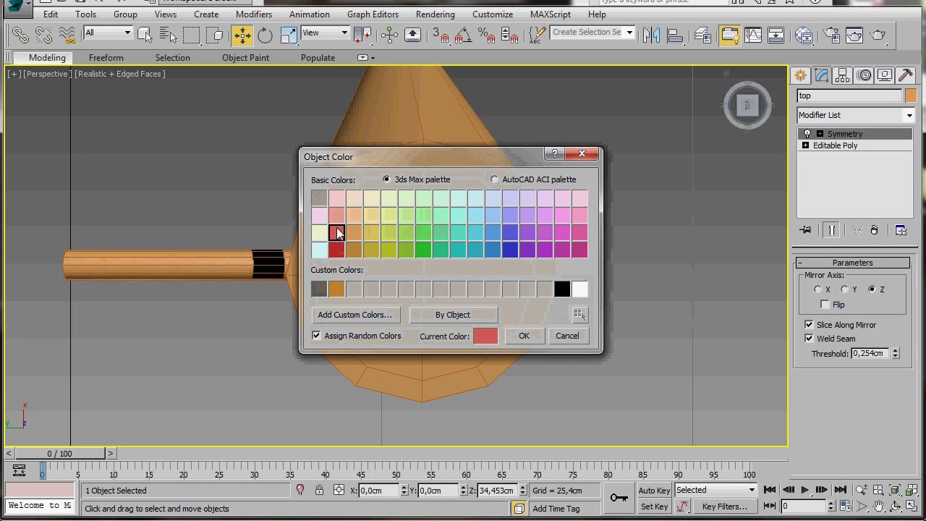
click(523, 337)
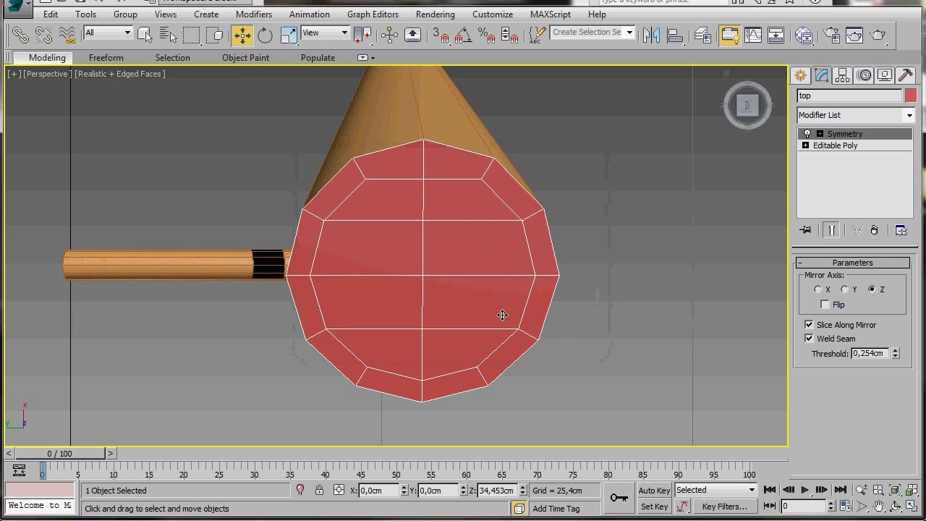
click(589, 321)
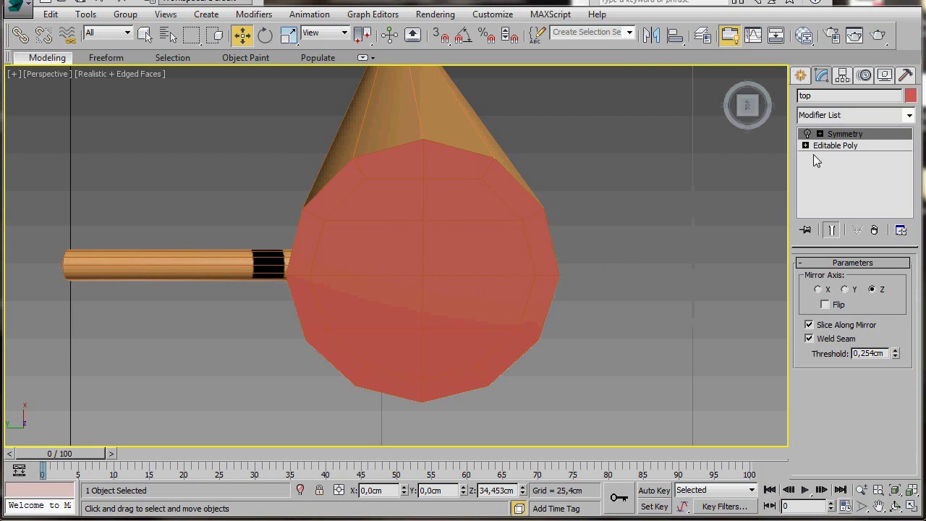
- Add a Shell modifier above Symmetry on the "top" cap object
click(909, 116)
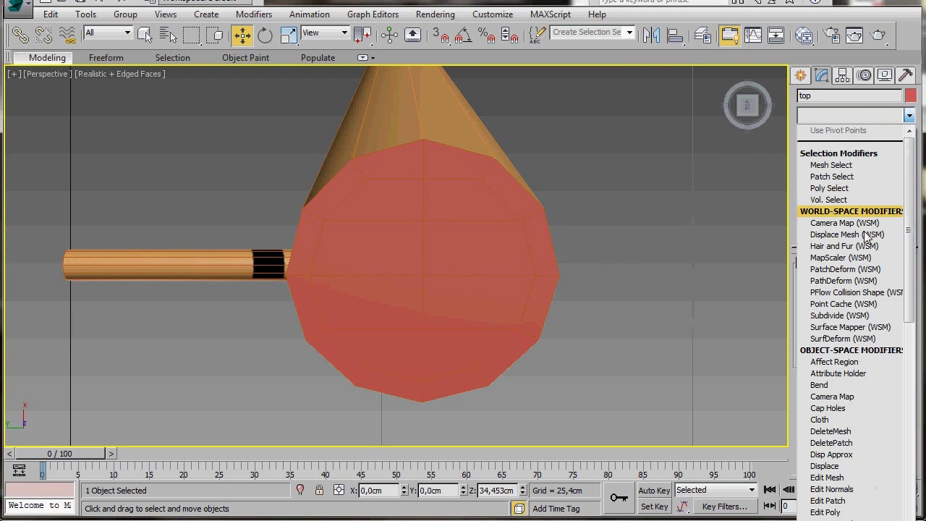
scroll(824, 304, down, 4)
scroll(828, 338, down, 12)
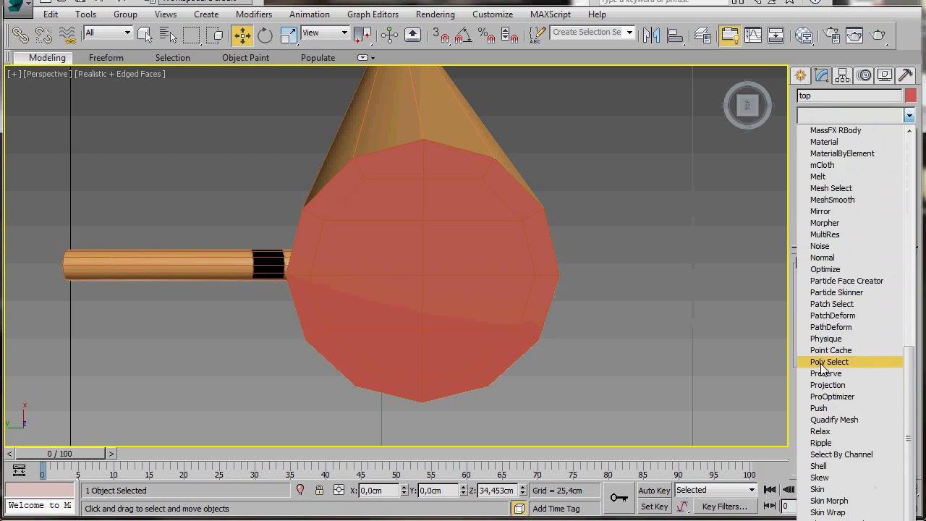
click(818, 327)
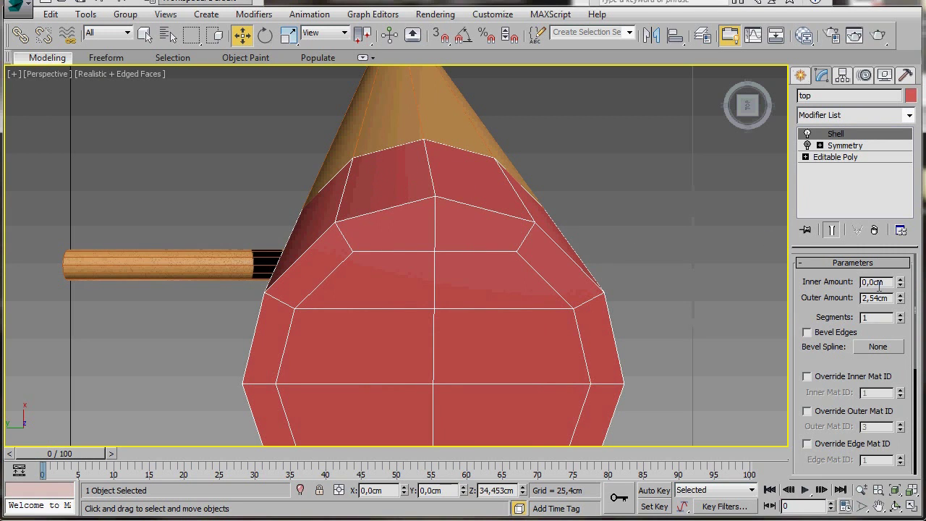
- Set the Shell modifier's outer amount on the "top" cap to 0,2 cm, keeping the inner amount at 0,0 cm
right_click(901, 303)
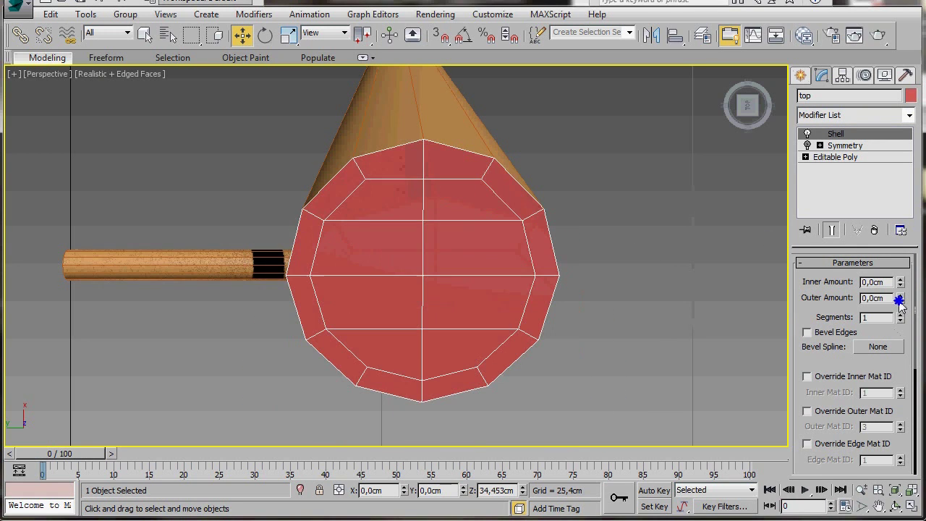
drag(871, 303, 897, 301)
text(2)
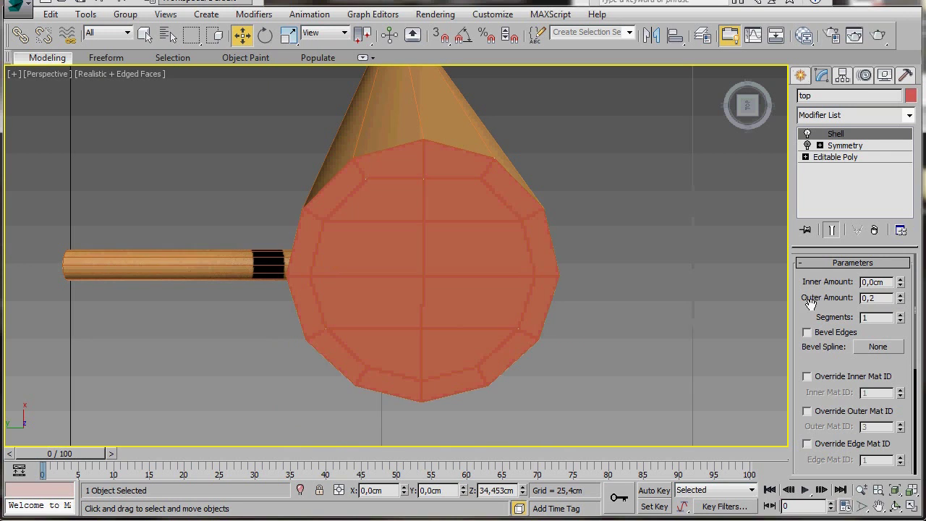
- Move Shell below Symmetry in the modifier stack of "top" and add an Edit Poly modifier between the two
drag(852, 131, 850, 159)
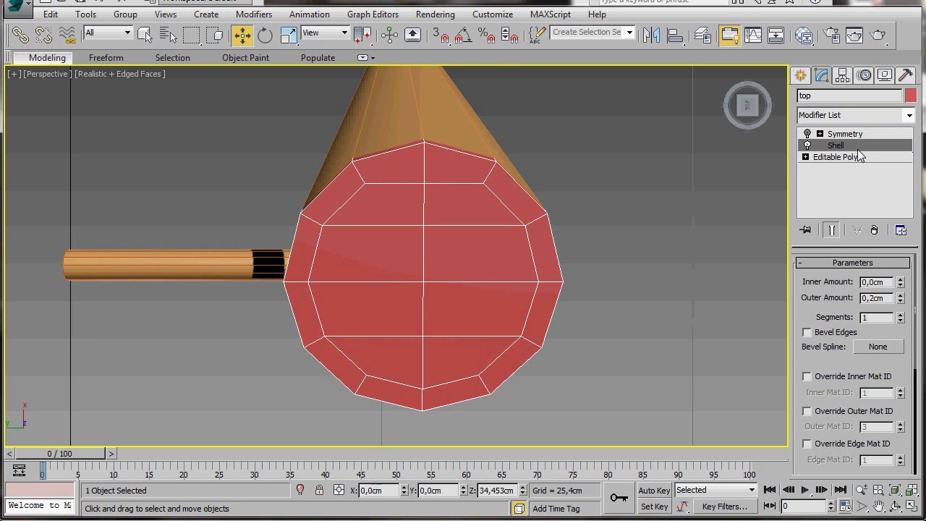
click(909, 116)
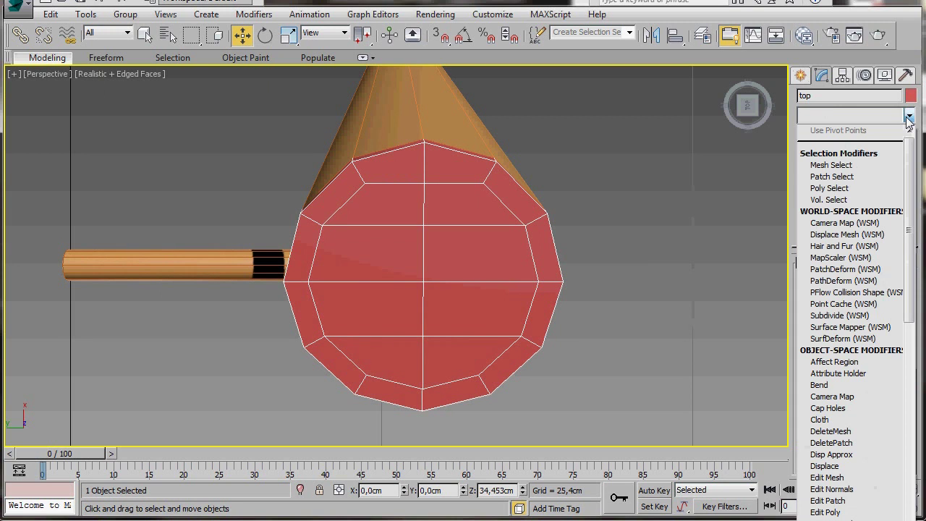
click(835, 512)
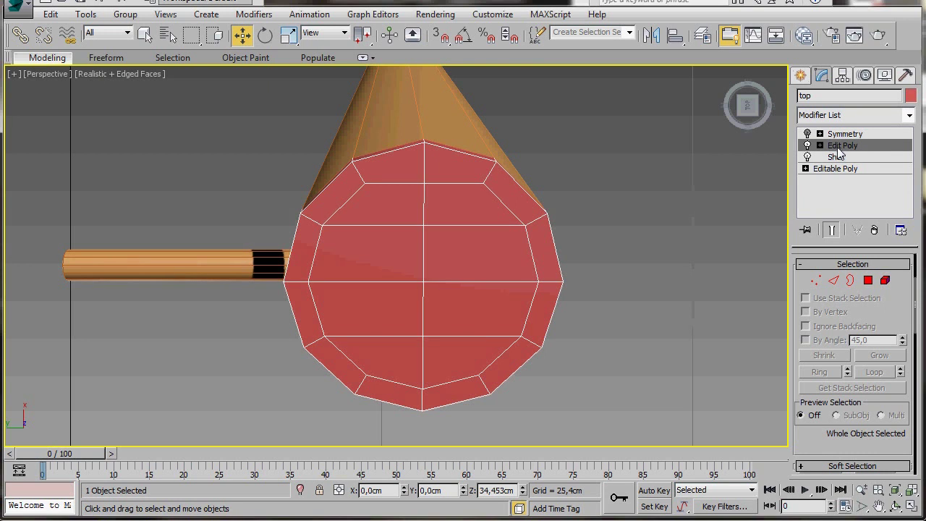
- Connect the ring of vertical edges around the cap's side with 1 segment, pinch 0 and slide 96, near the lower rim
click(749, 125)
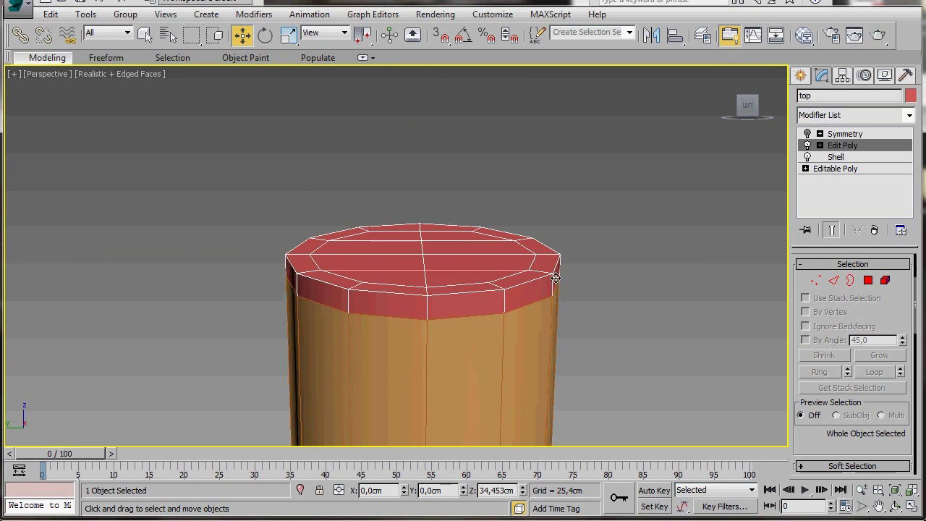
click(819, 145)
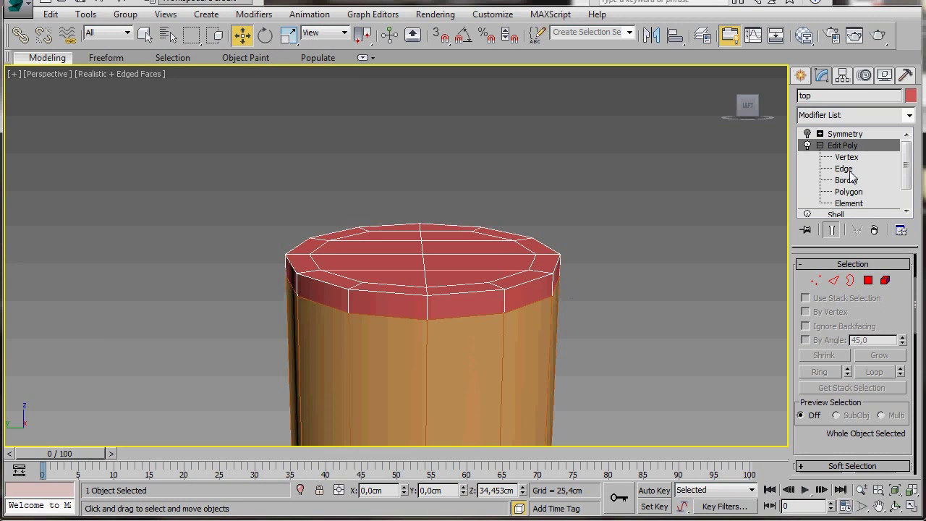
click(844, 169)
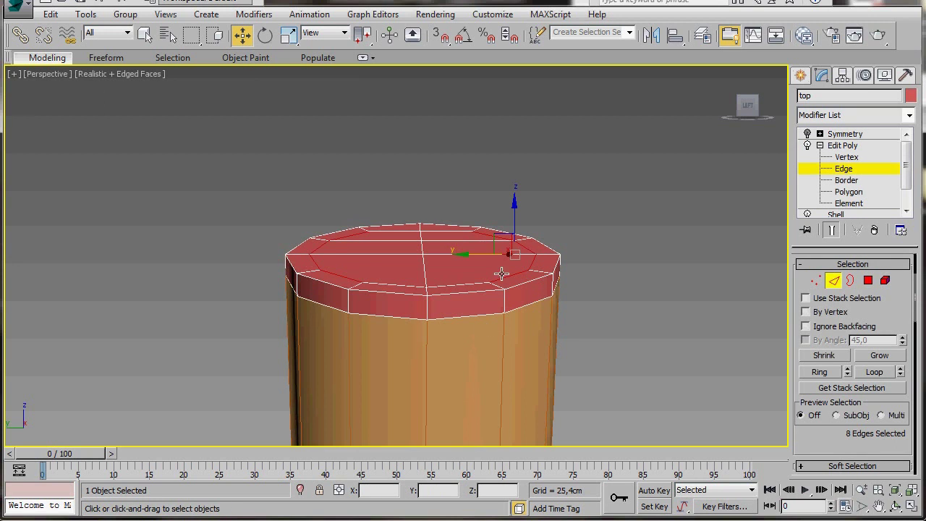
click(507, 301)
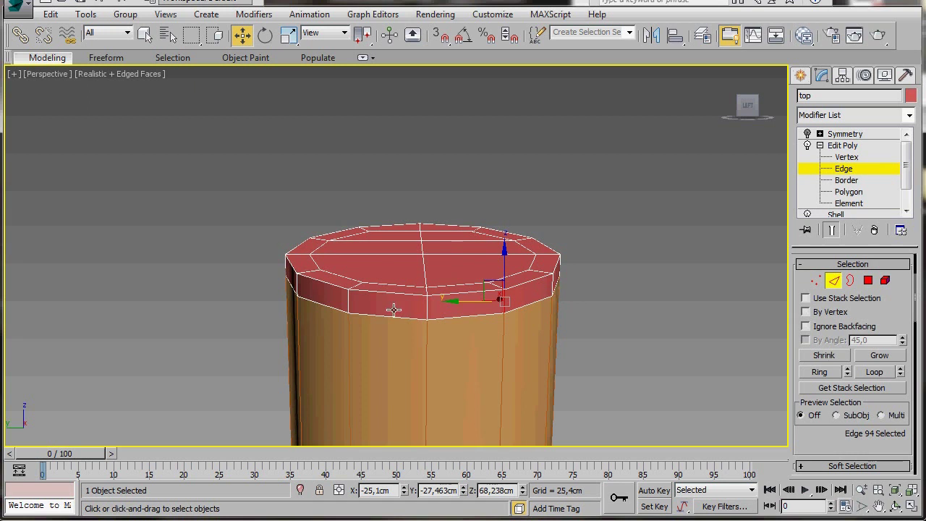
click(818, 372)
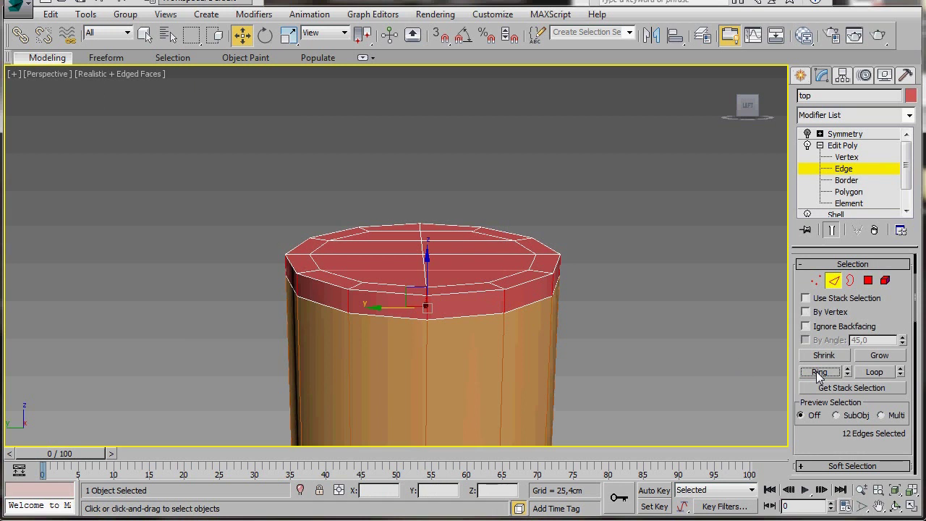
scroll(822, 434, down, 5)
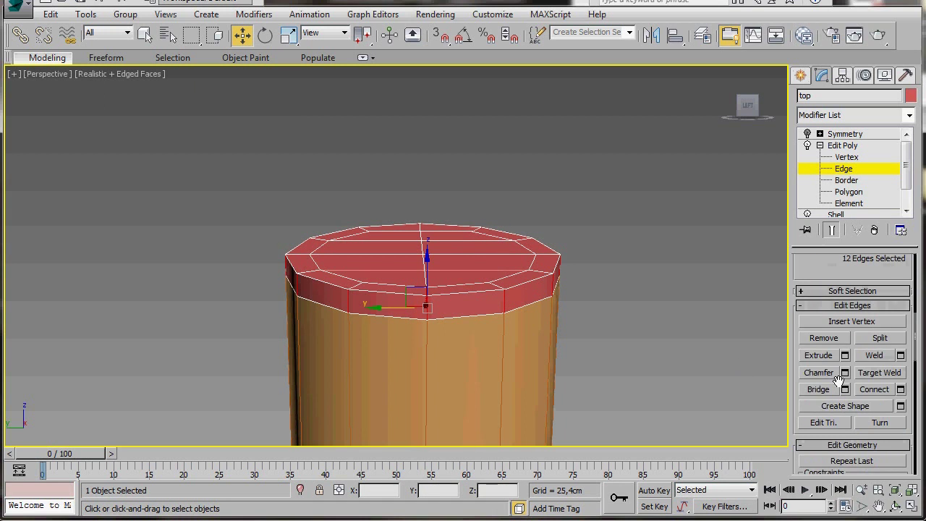
click(900, 389)
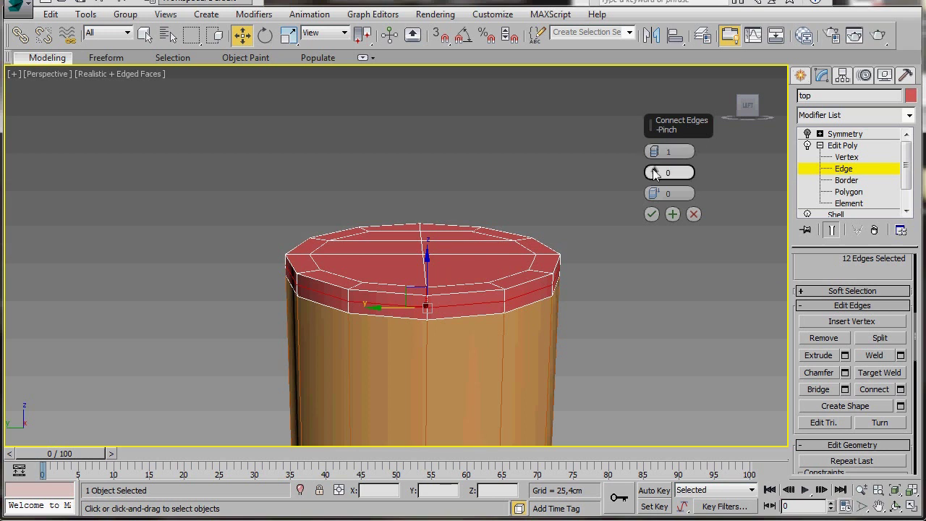
drag(653, 194, 639, 2)
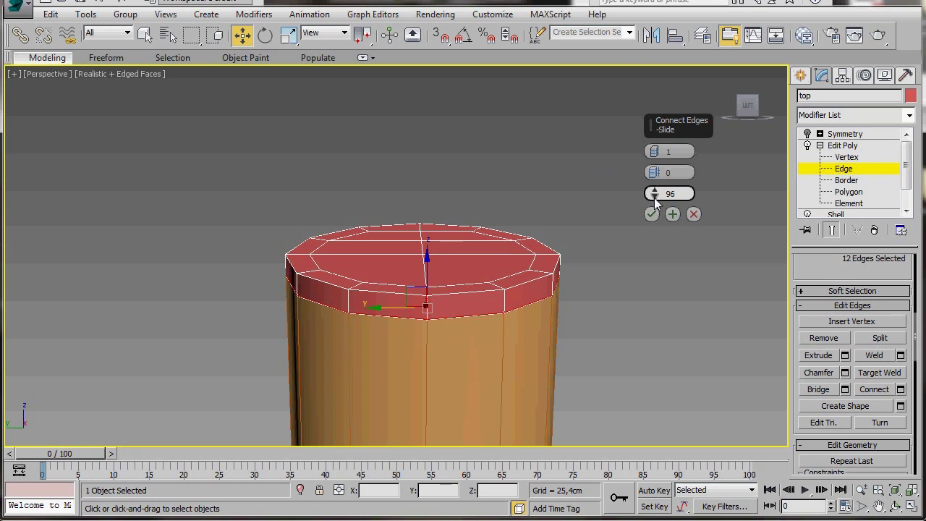
click(650, 215)
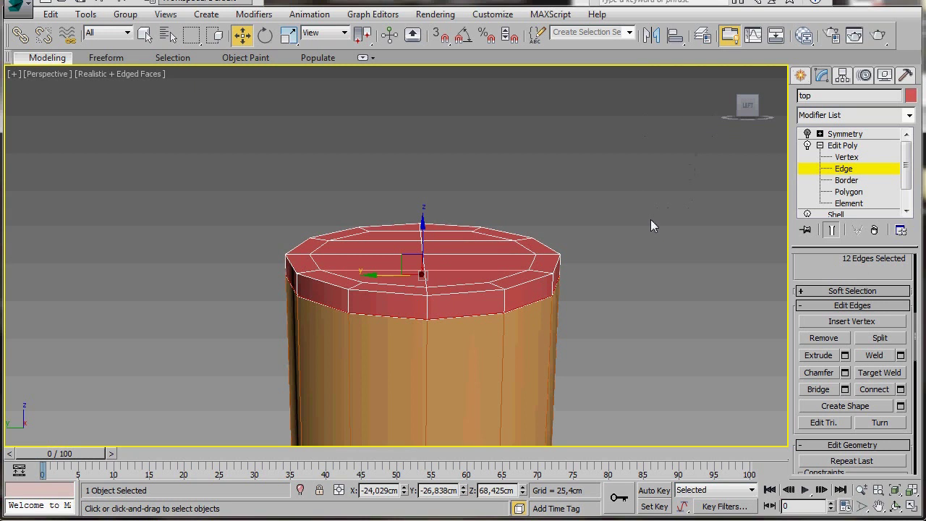
- Select the cap's upper outer rim edge loop and extrude it with height 0,0 cm and width 0,025 cm
click(861, 489)
drag(496, 363, 468, 351)
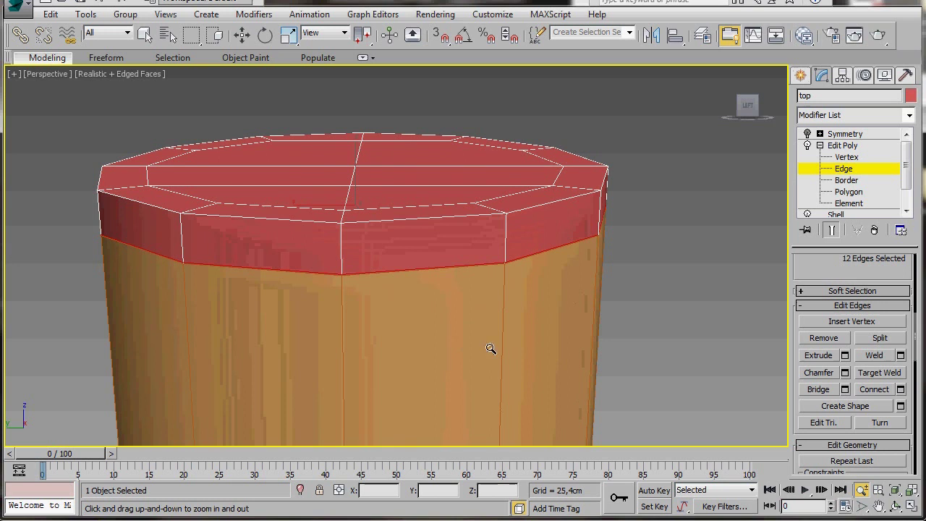
key(w)
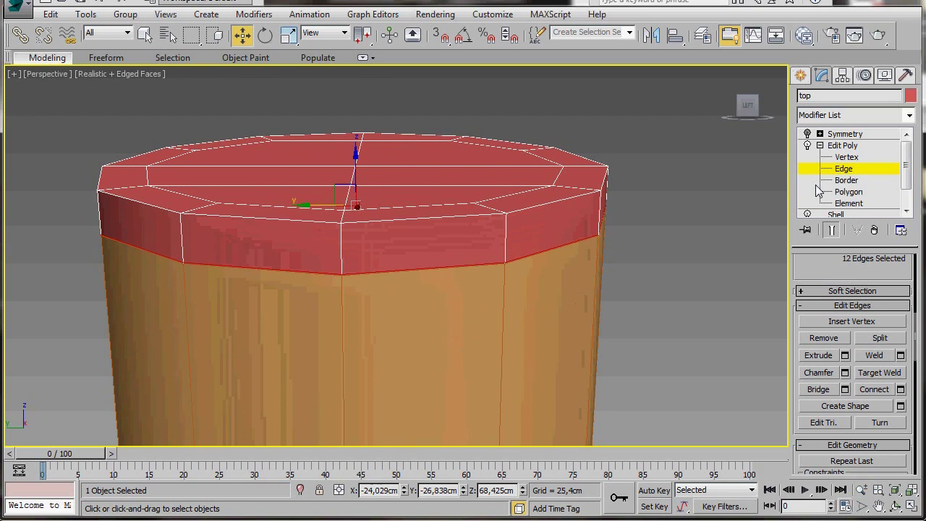
click(558, 201)
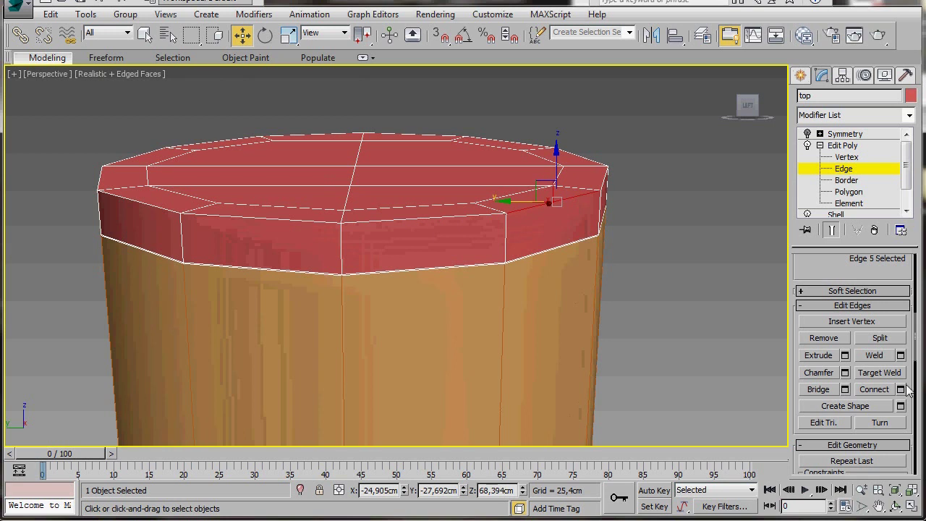
scroll(832, 297, up, 5)
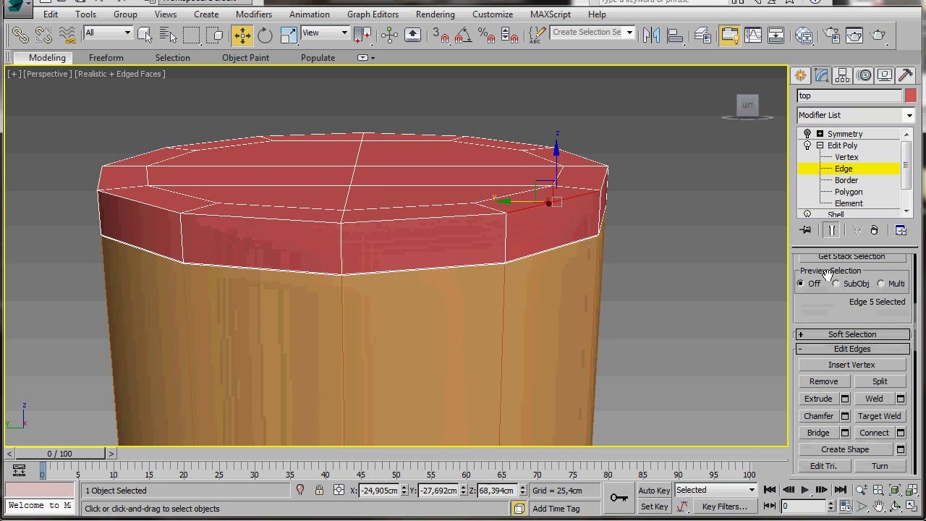
click(868, 307)
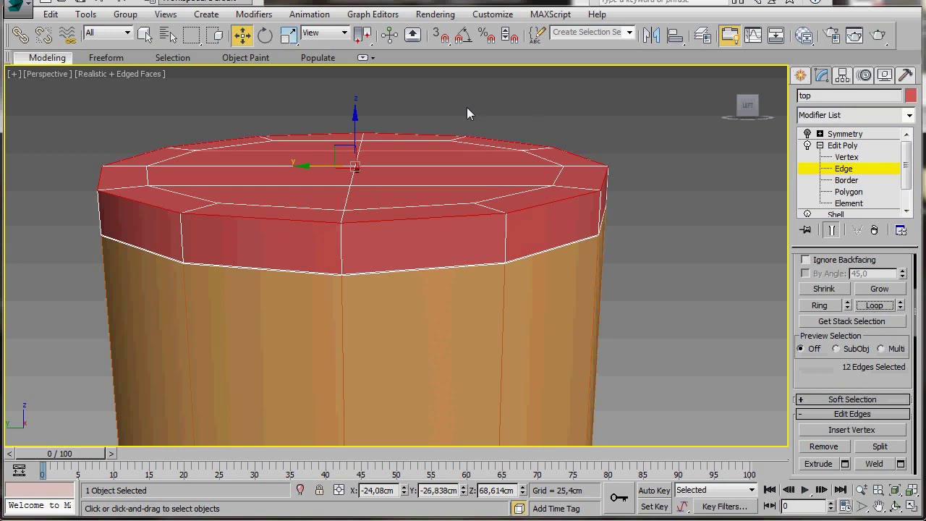
click(819, 369)
scroll(818, 370, down, 2)
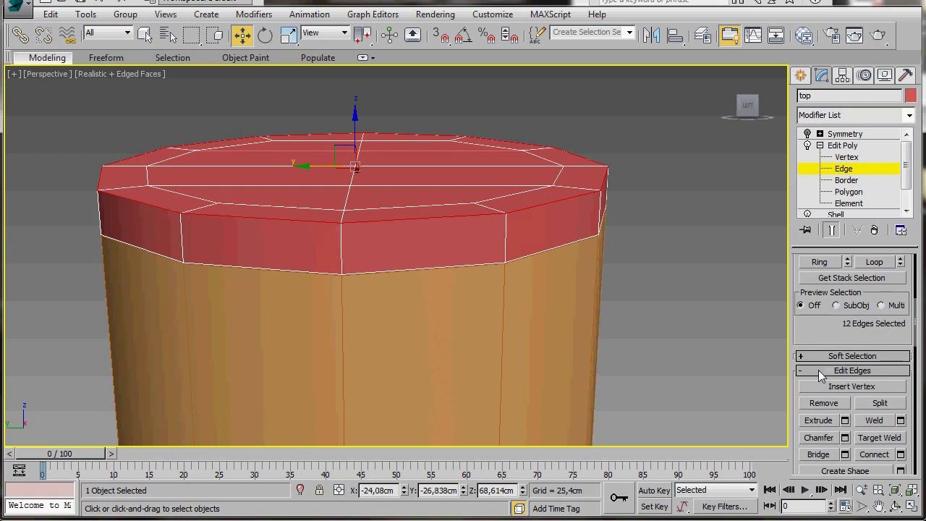
click(845, 421)
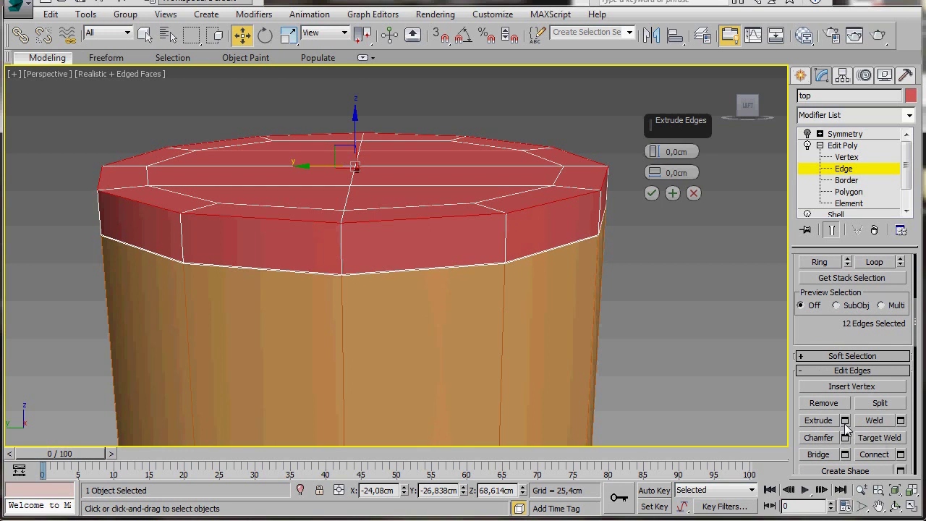
click(655, 170)
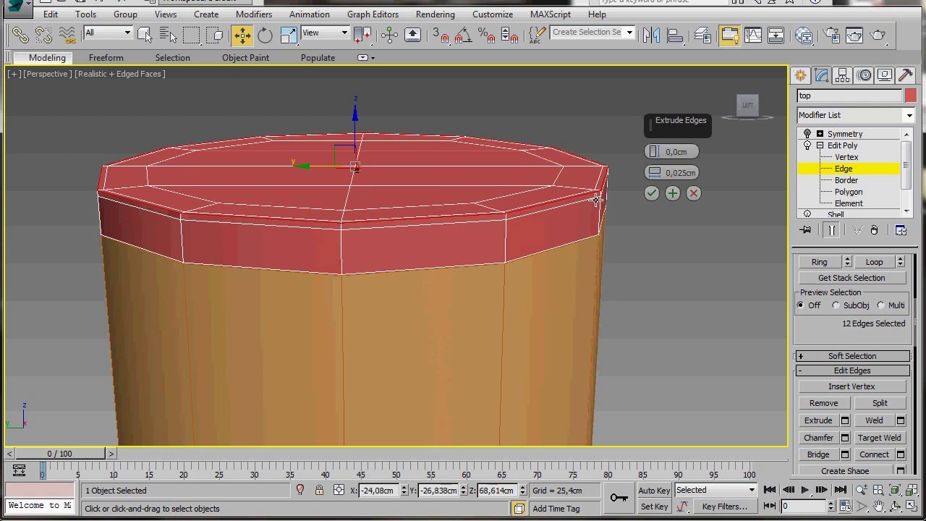
click(651, 193)
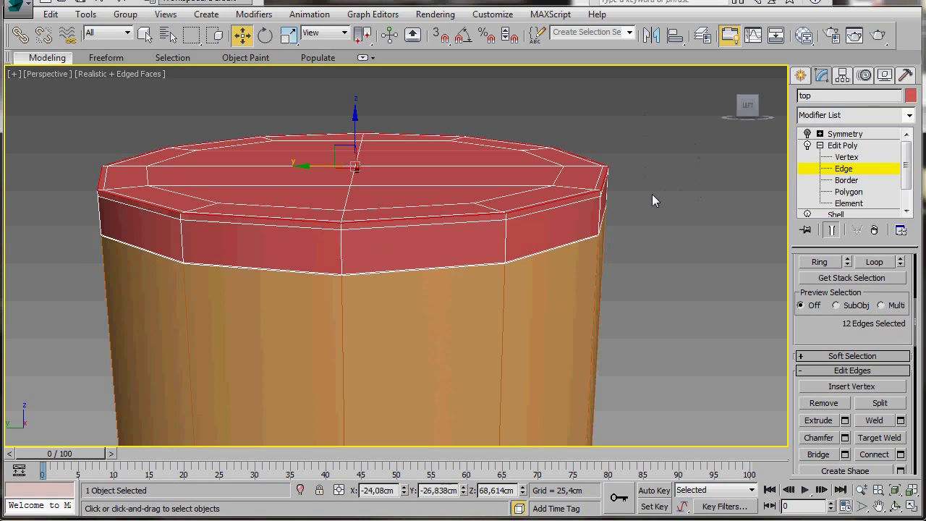
- Leave edge editing and turn the cap's Symmetry modifier back on
click(857, 147)
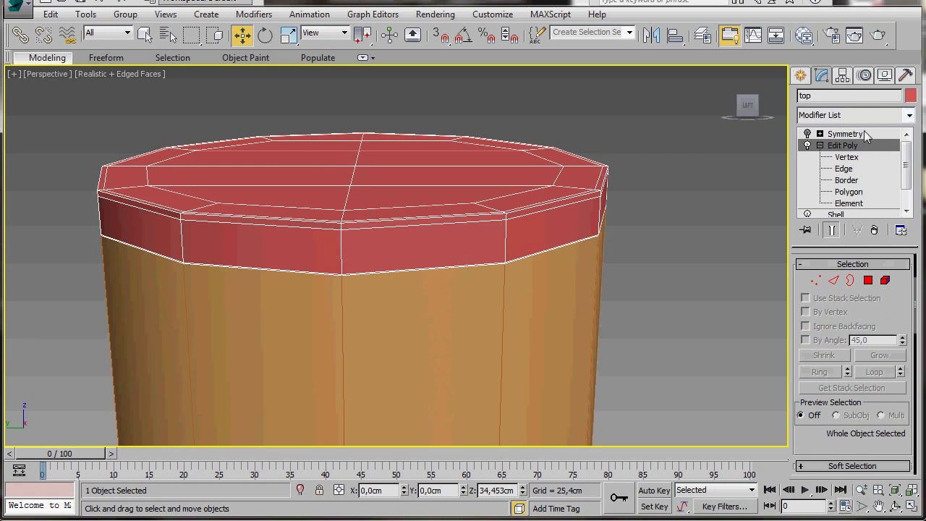
click(808, 134)
click(846, 134)
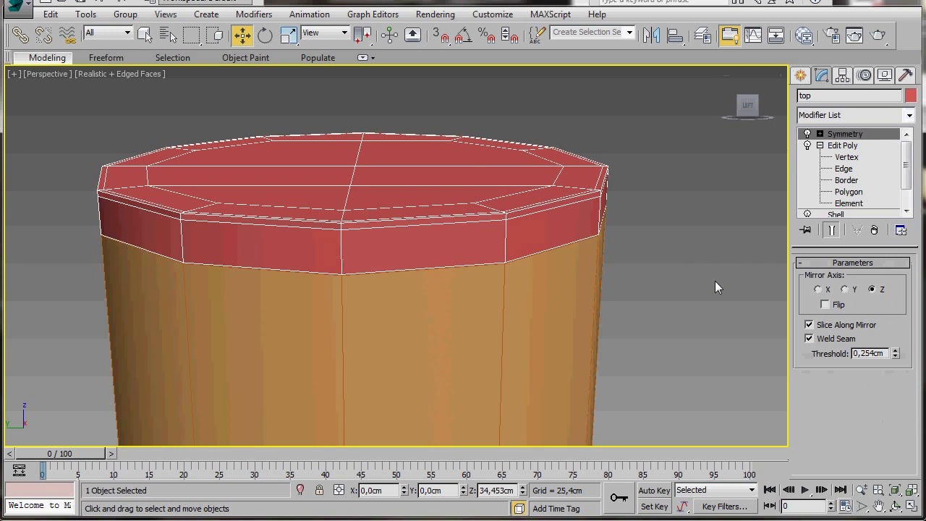
- Examine the mirrored caps in an enlarged Top view, then return to the full Perspective view with "top" selected
key(alt+w)
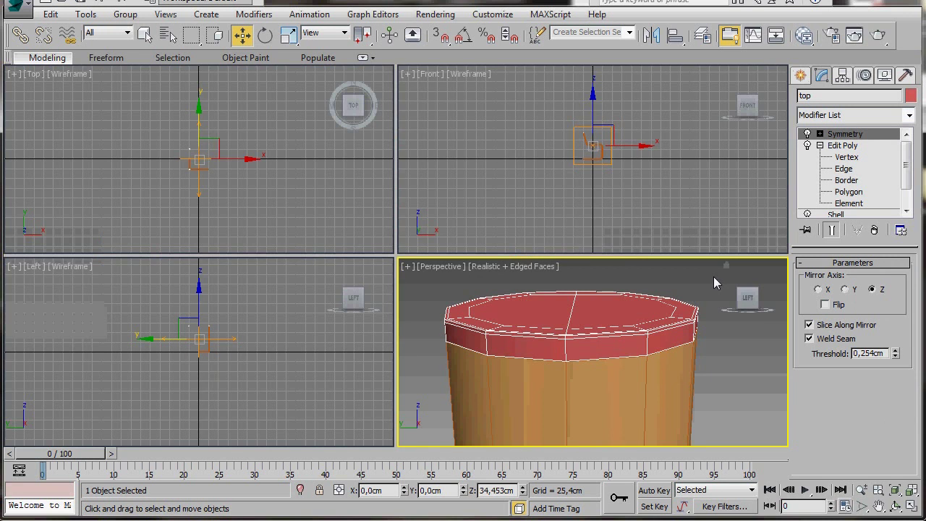
click(228, 212)
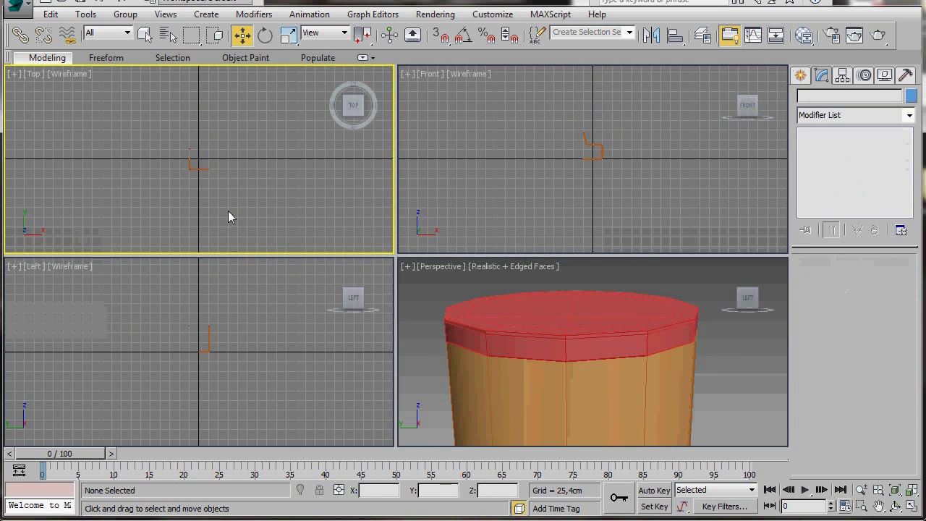
drag(199, 154, 199, 155)
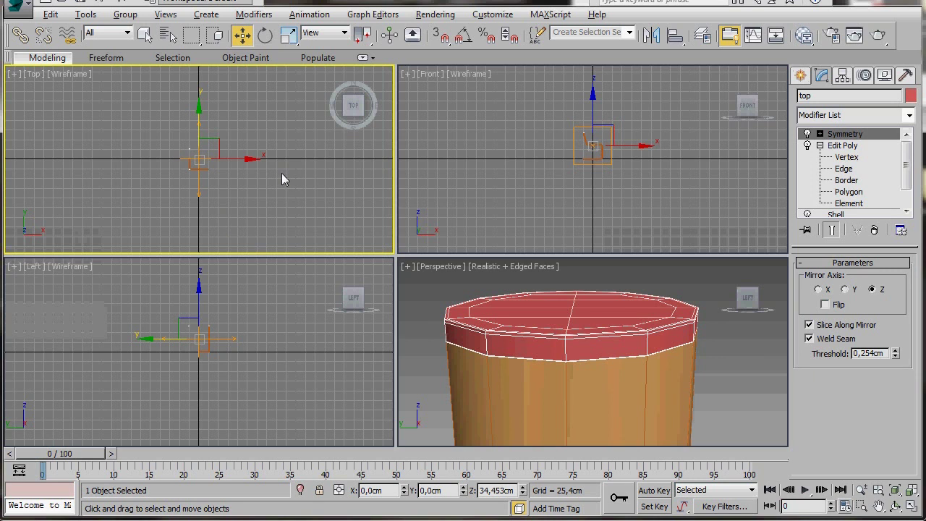
key(alt+w)
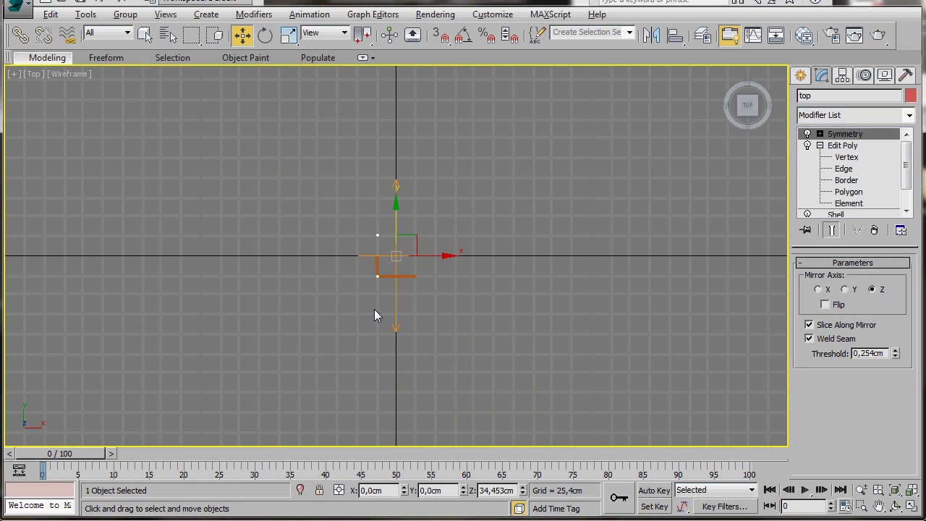
scroll(382, 302, up, 4)
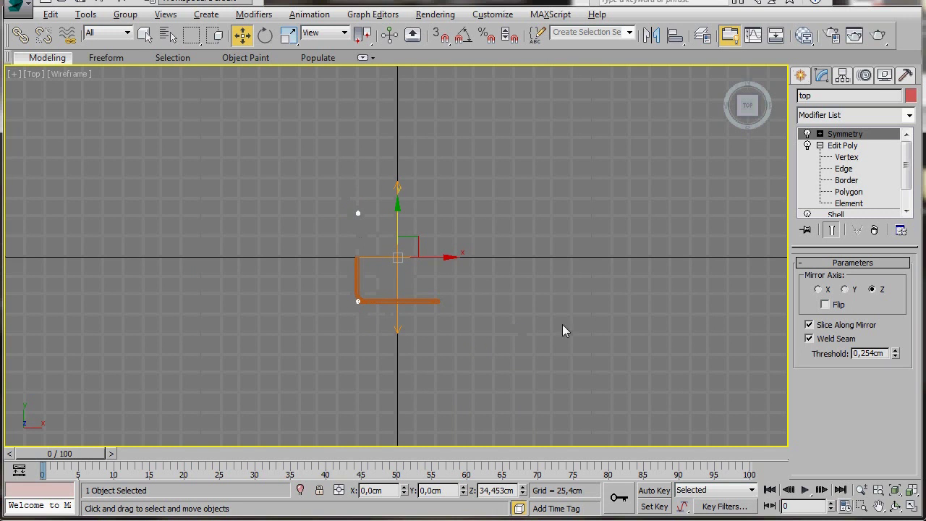
key(alt+w)
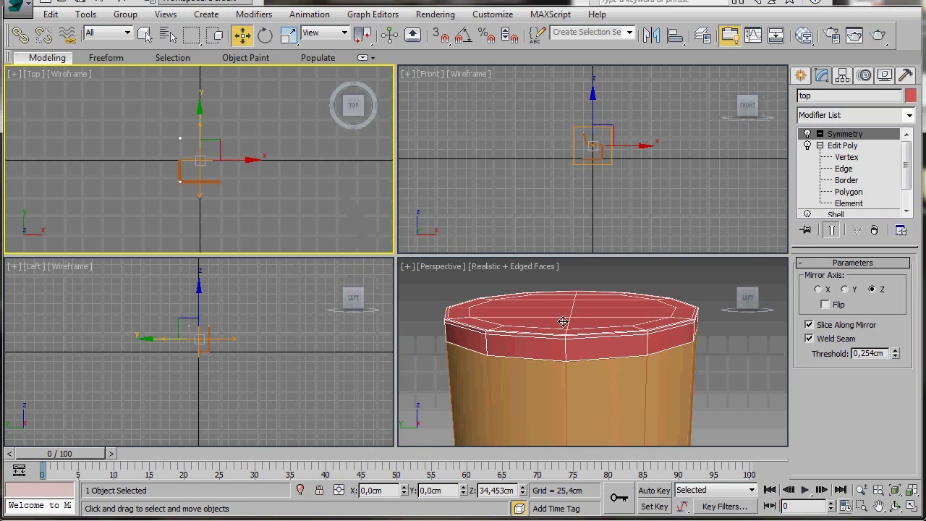
click(714, 370)
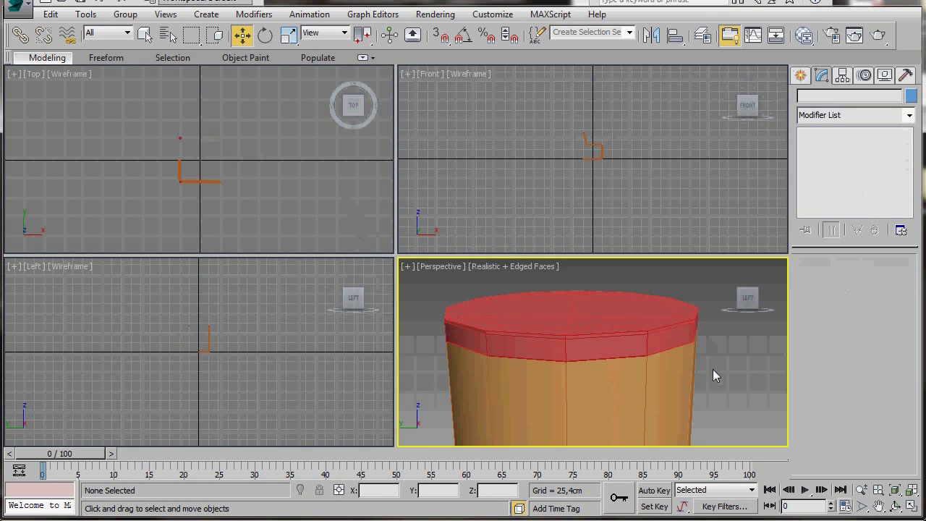
key(alt+w)
click(373, 221)
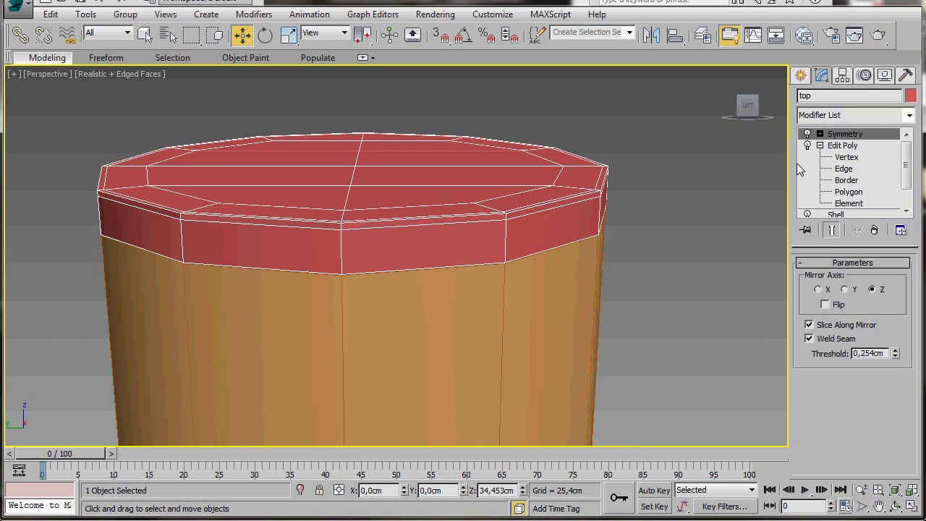
- Add a TurboSmooth modifier with 2 iterations above Symmetry on the "top" cap
click(912, 117)
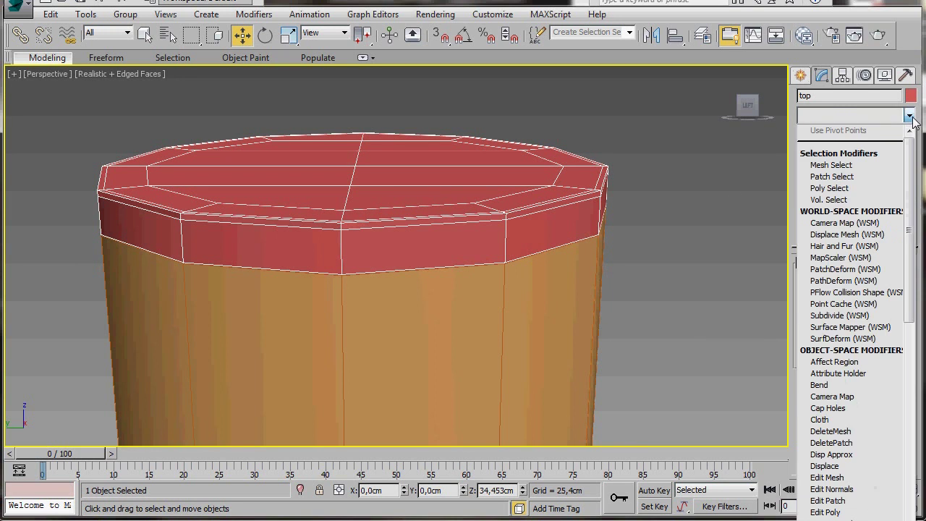
scroll(876, 374, down, 4)
scroll(878, 376, down, 18)
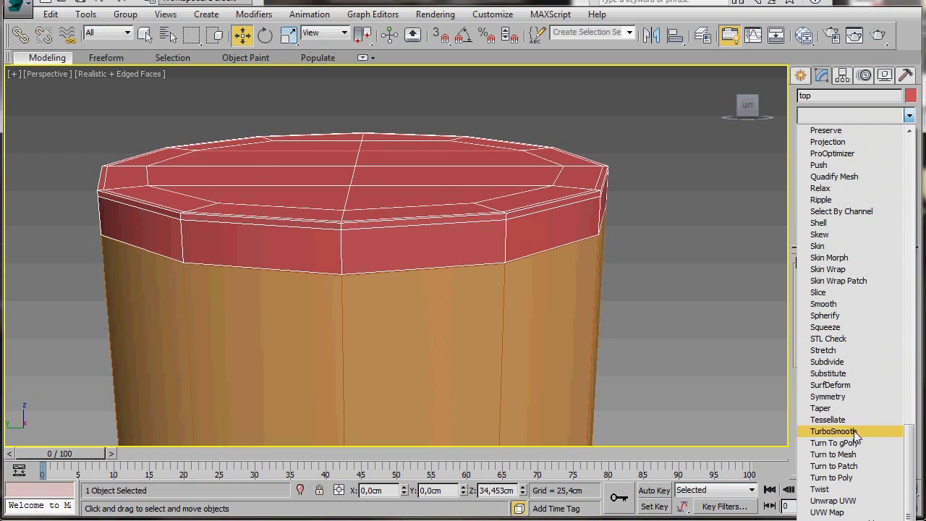
click(852, 436)
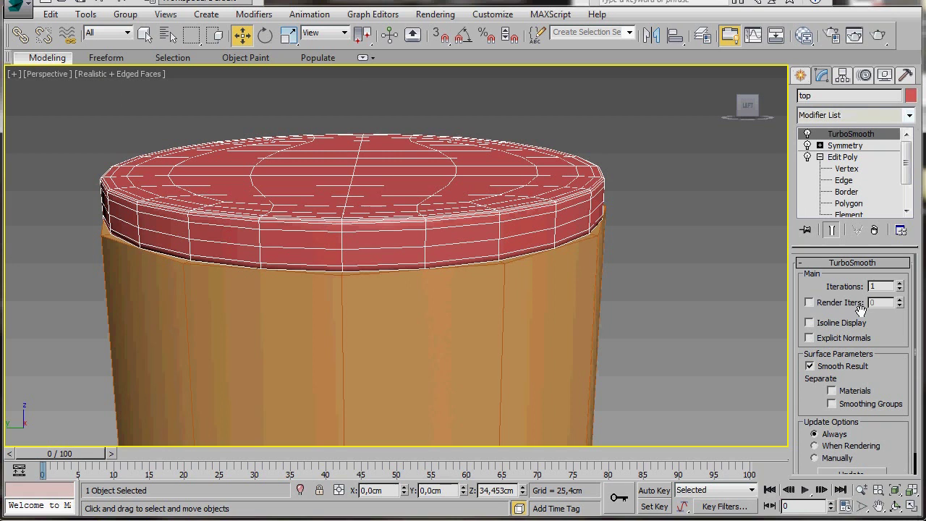
click(900, 283)
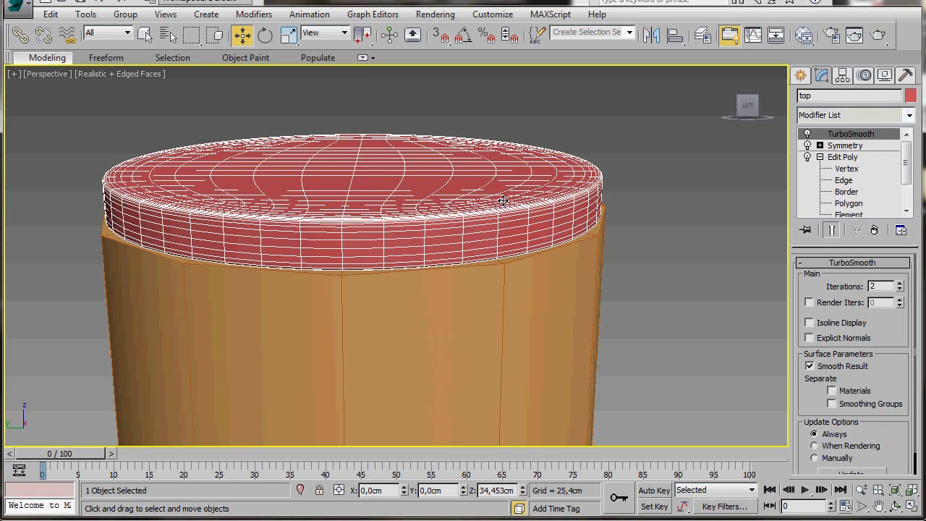
- Hide the edged faces in the Perspective view to examine the smoothed cap, then show them again
click(119, 74)
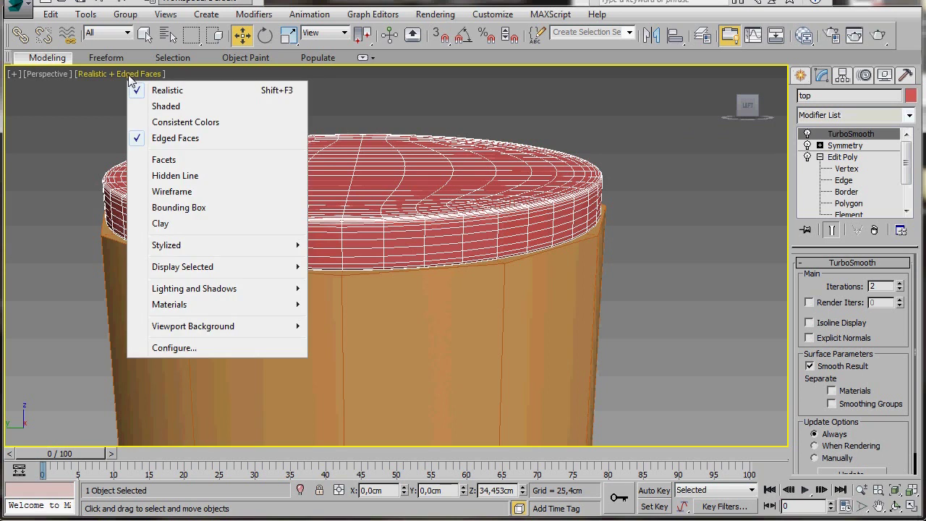
click(174, 138)
click(76, 135)
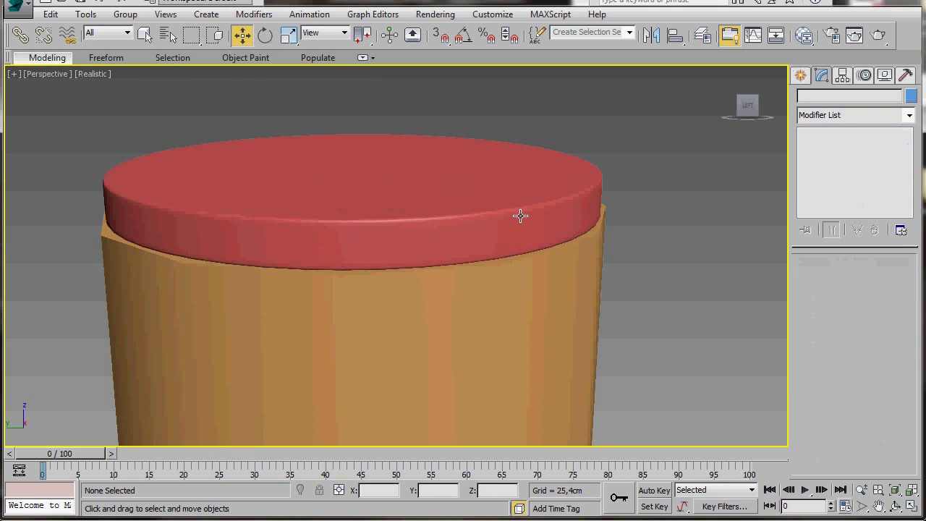
click(87, 75)
click(107, 139)
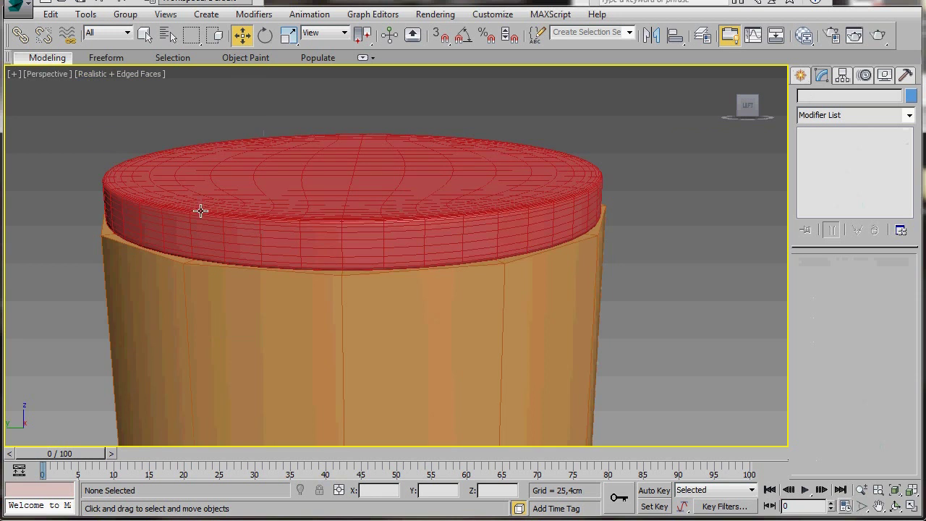
- Enable Isoline Display on the red cap's TurboSmooth and collapse its modifier stack up to and including Symmetry
click(418, 233)
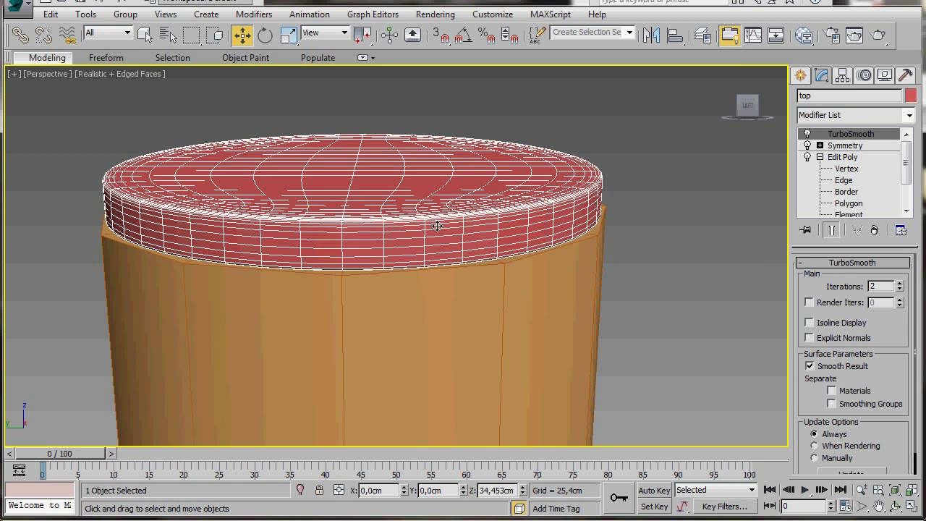
click(809, 323)
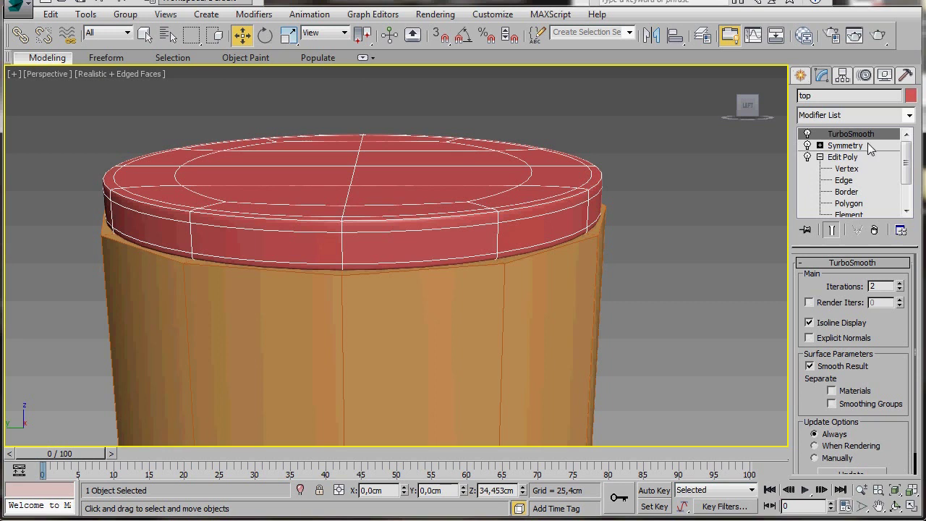
click(839, 146)
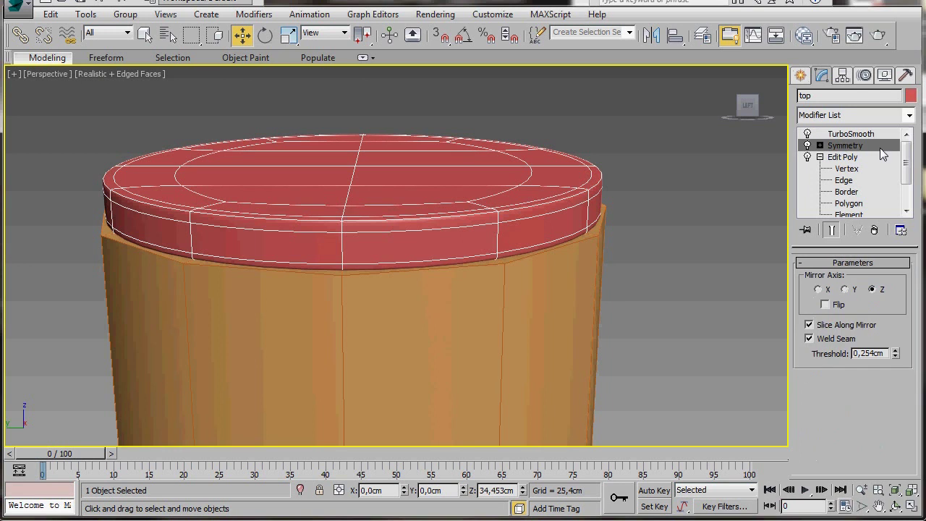
right_click(801, 146)
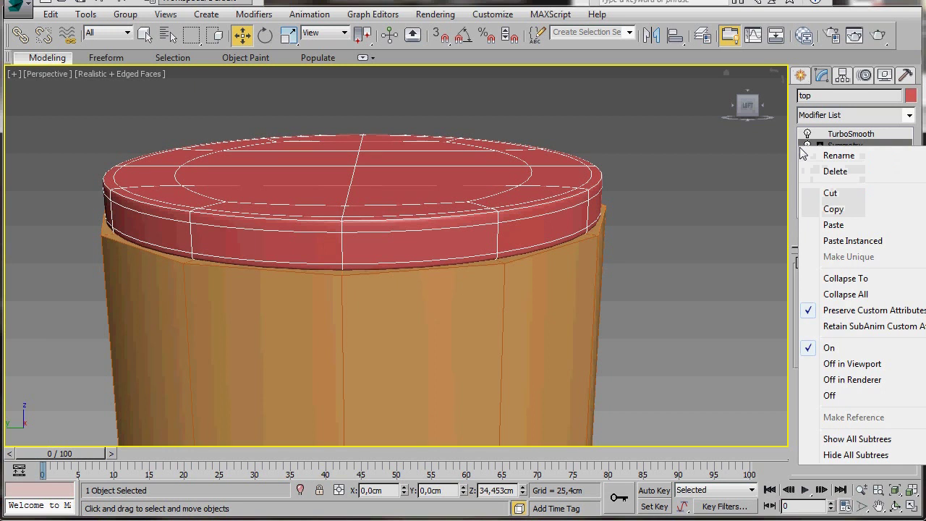
click(851, 280)
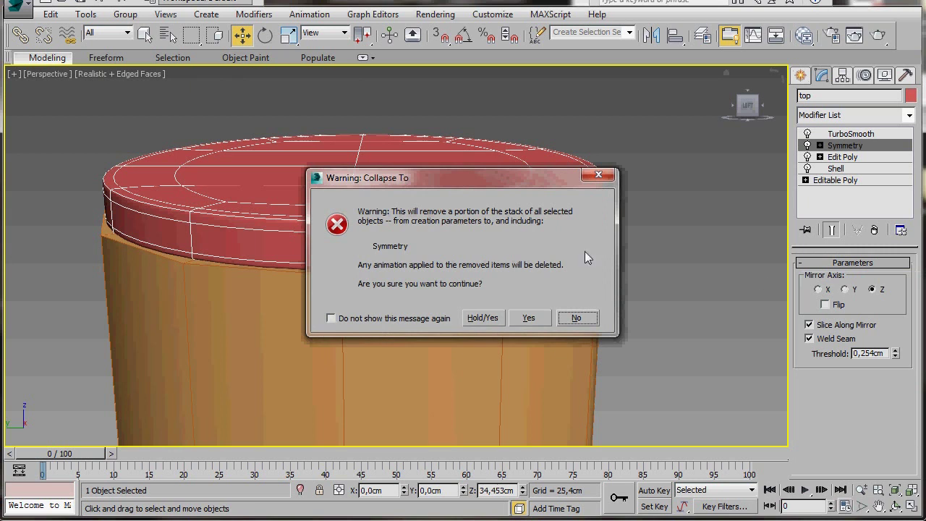
click(528, 319)
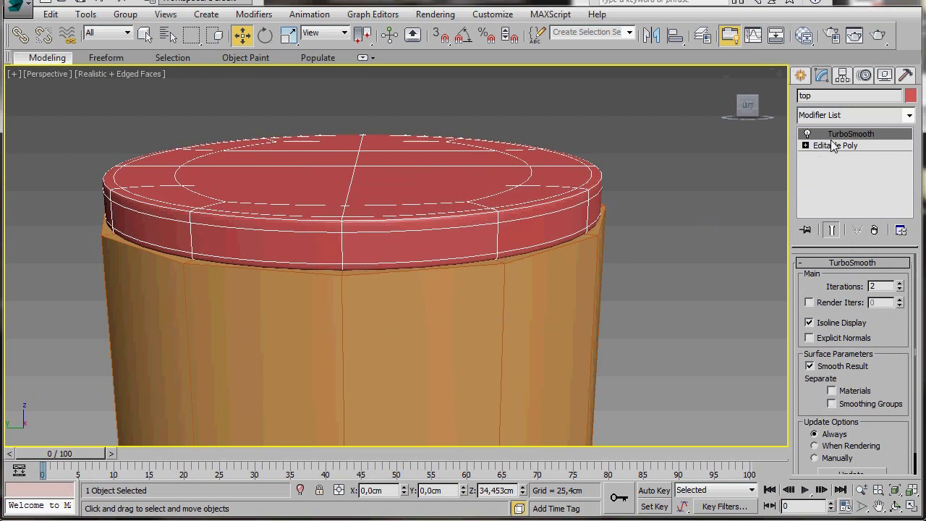
key(q)
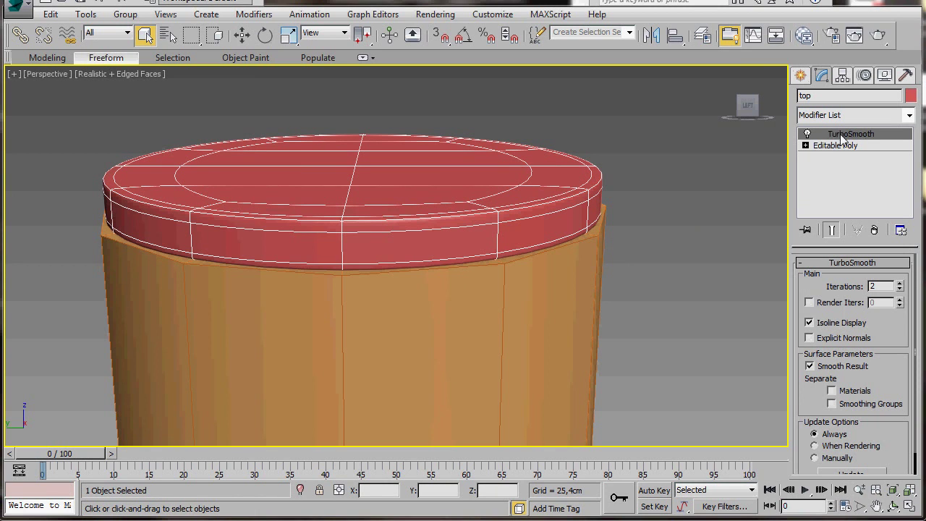
click(809, 323)
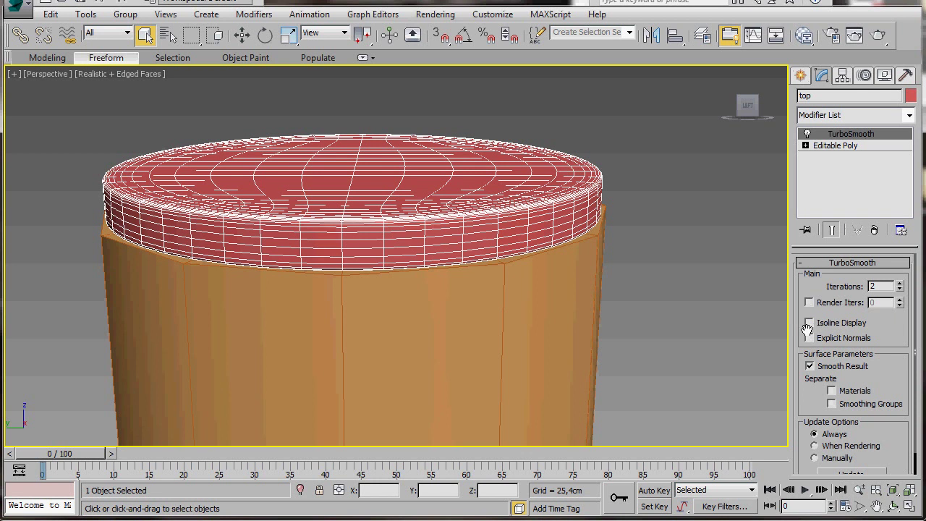
click(810, 323)
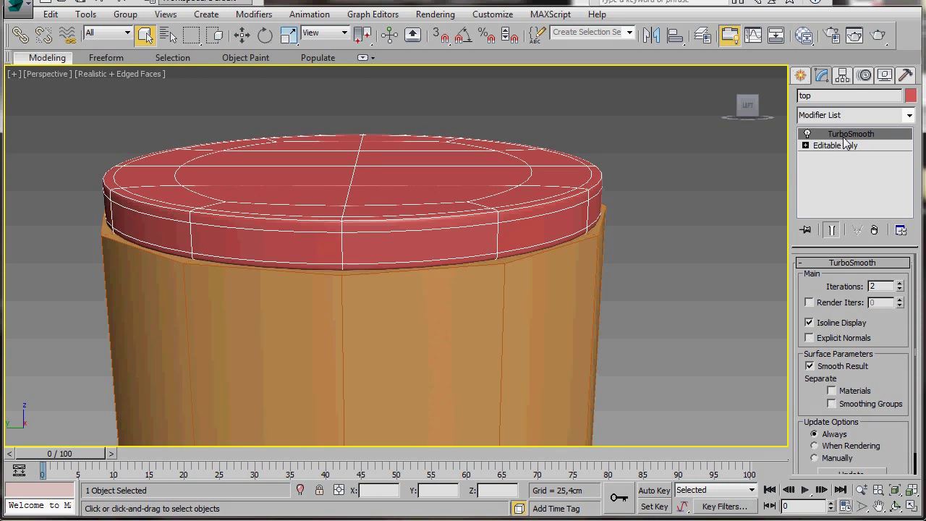
- Rename the orange tube object below the cap as chair
click(366, 371)
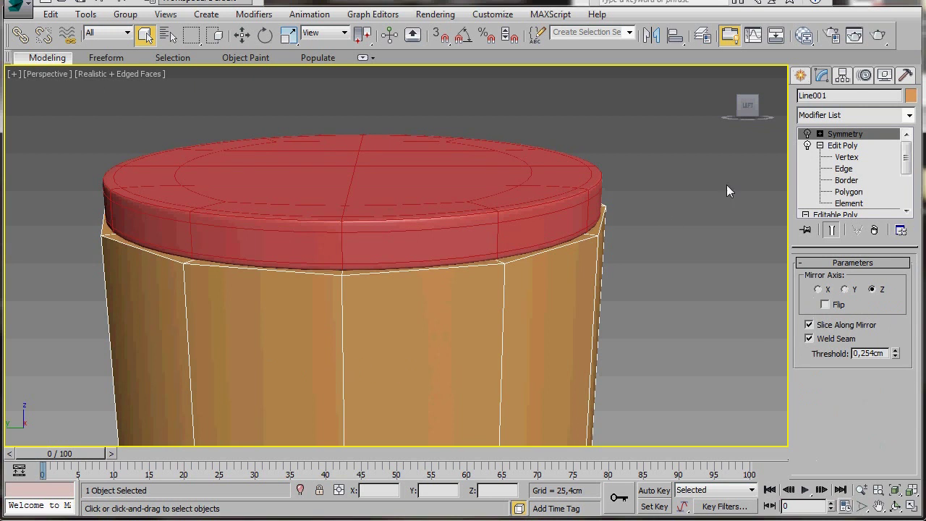
click(825, 95)
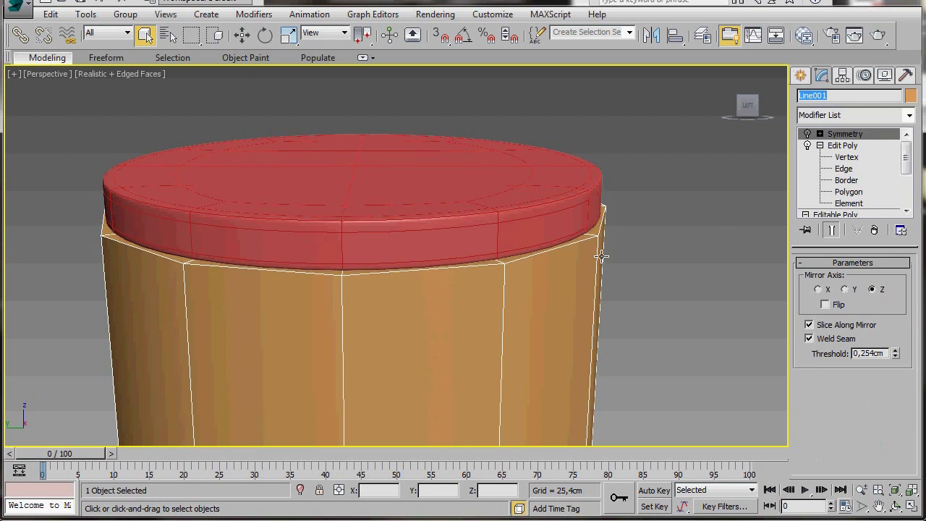
text(chair)
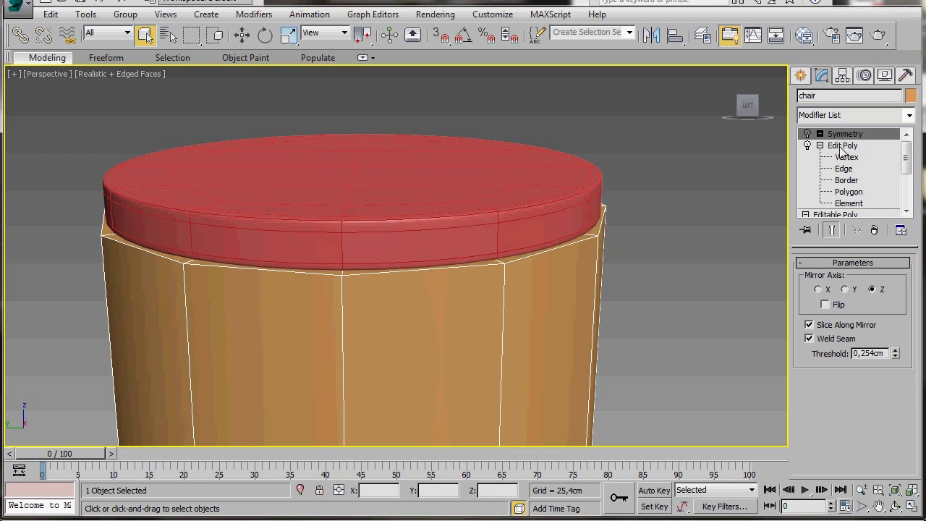
- Connect the ring of vertical edges around the tube's upper end with 1 segment, pinch 0 and slide -97
click(843, 169)
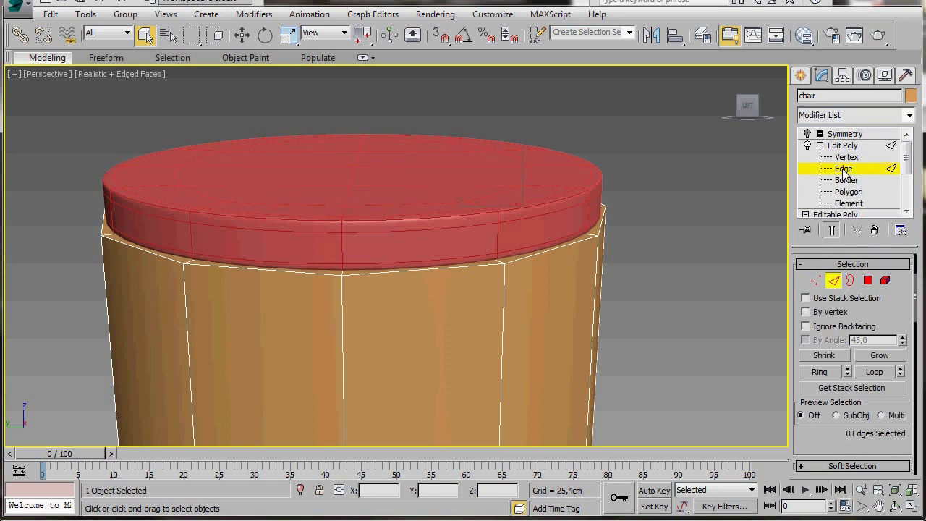
click(343, 406)
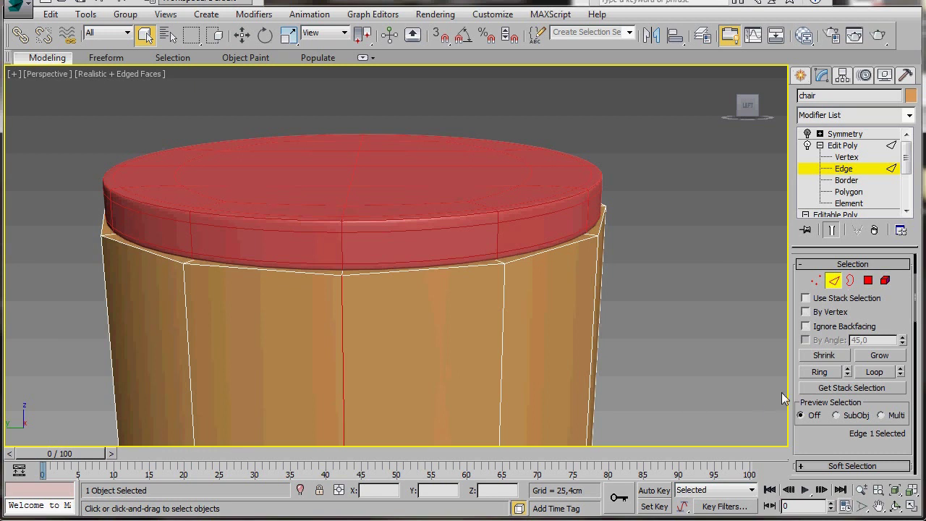
click(818, 373)
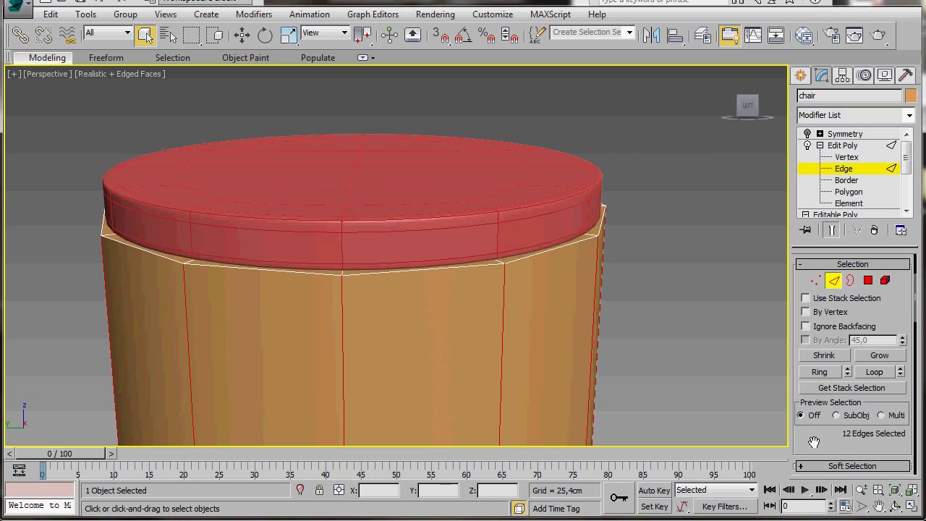
scroll(814, 442, down, 5)
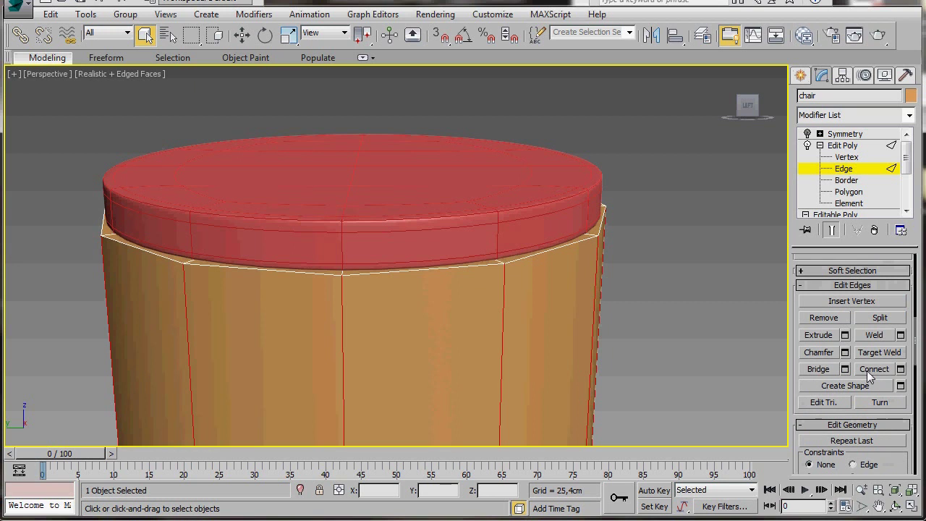
click(900, 369)
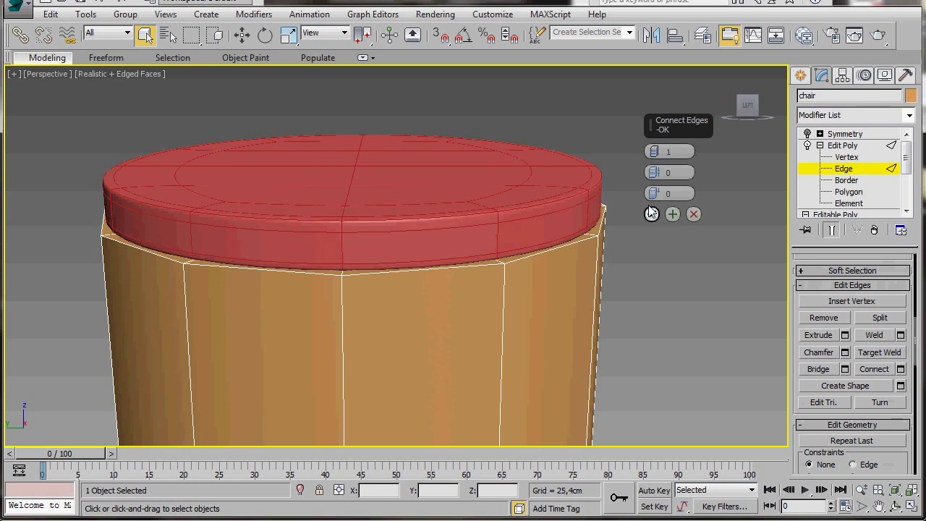
drag(653, 196, 611, 481)
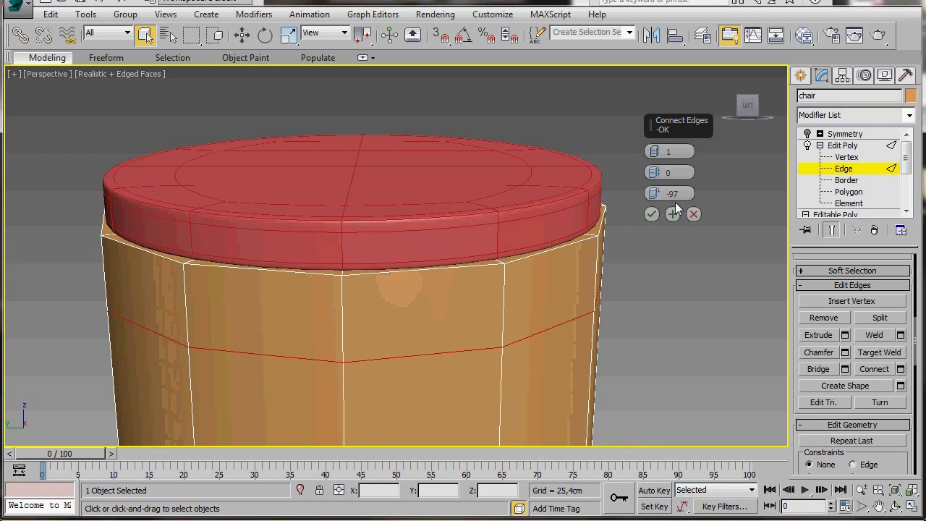
click(651, 214)
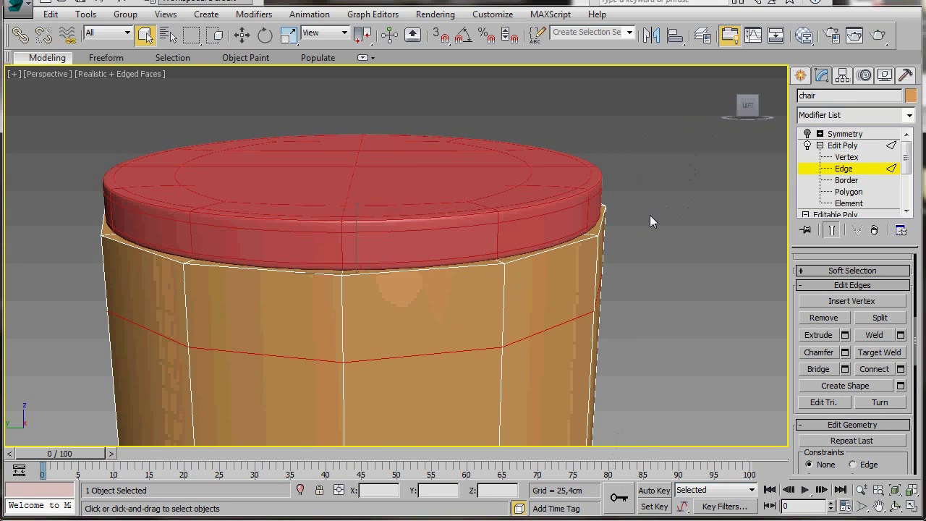
click(835, 145)
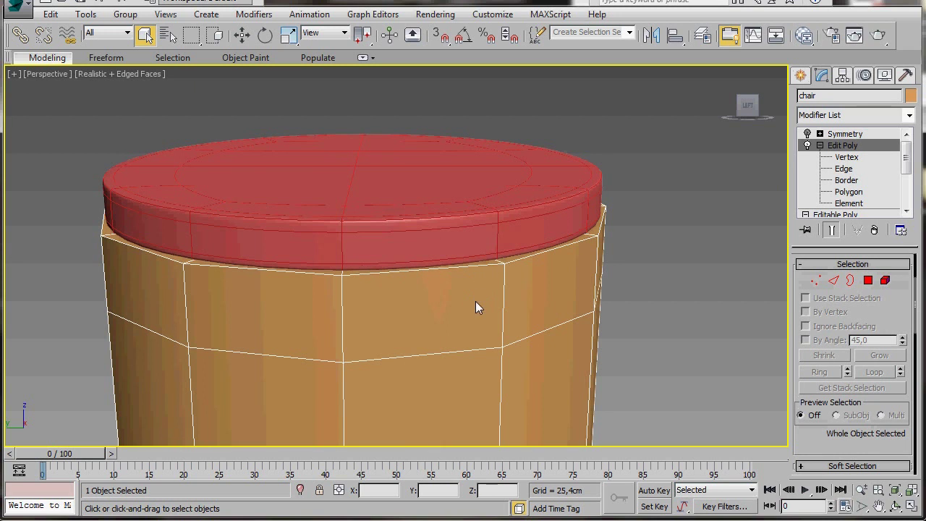
- Isolate the chair object and frame the upper end of its tube
right_click(475, 301)
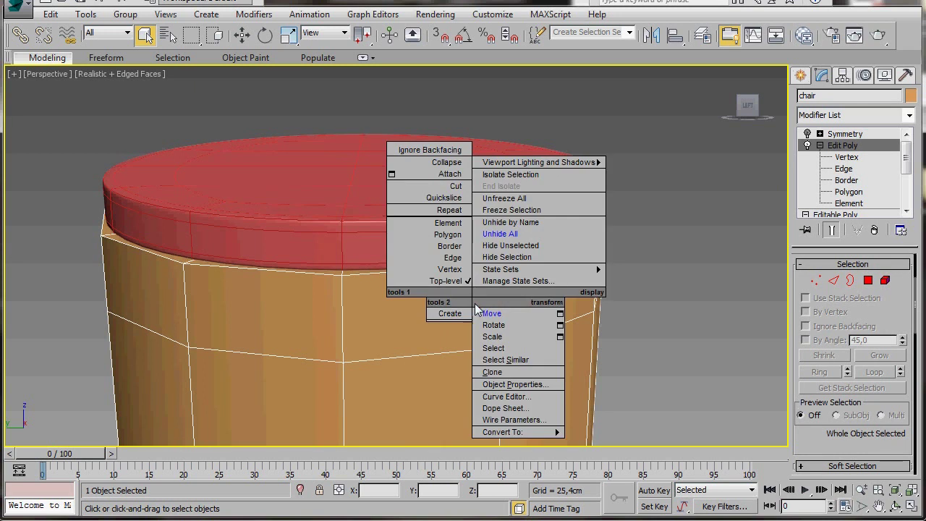
click(492, 175)
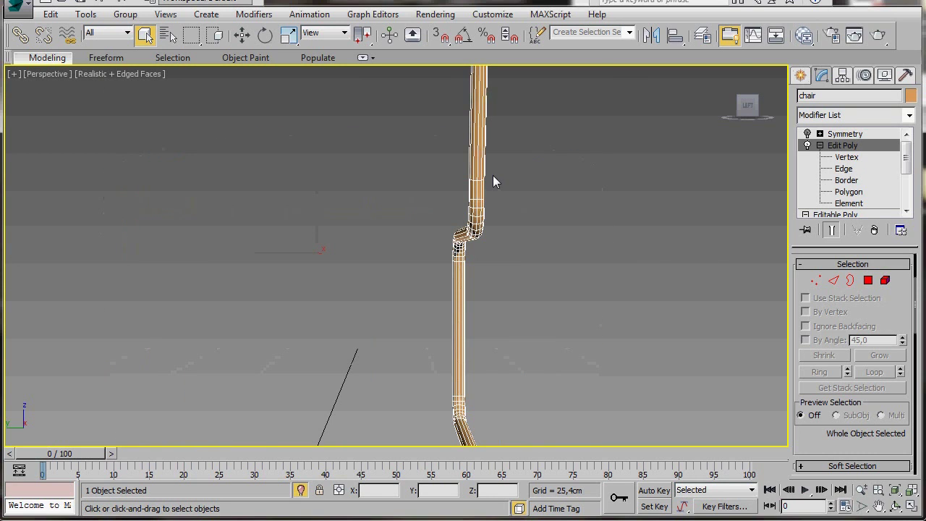
click(860, 489)
drag(582, 271, 468, 205)
middle_drag(342, 127, 379, 453)
drag(438, 343, 408, 283)
middle_drag(322, 133, 381, 255)
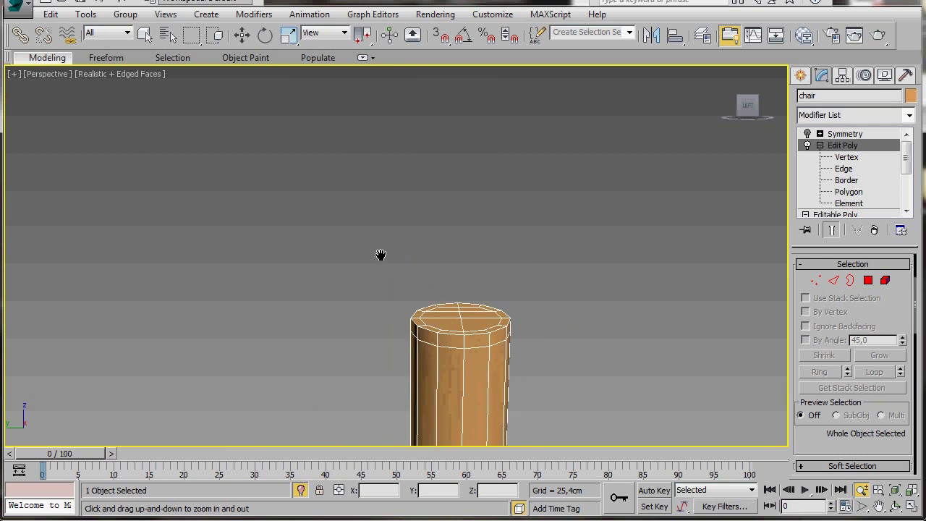
scroll(382, 254, up, 3)
middle_drag(598, 396, 523, 321)
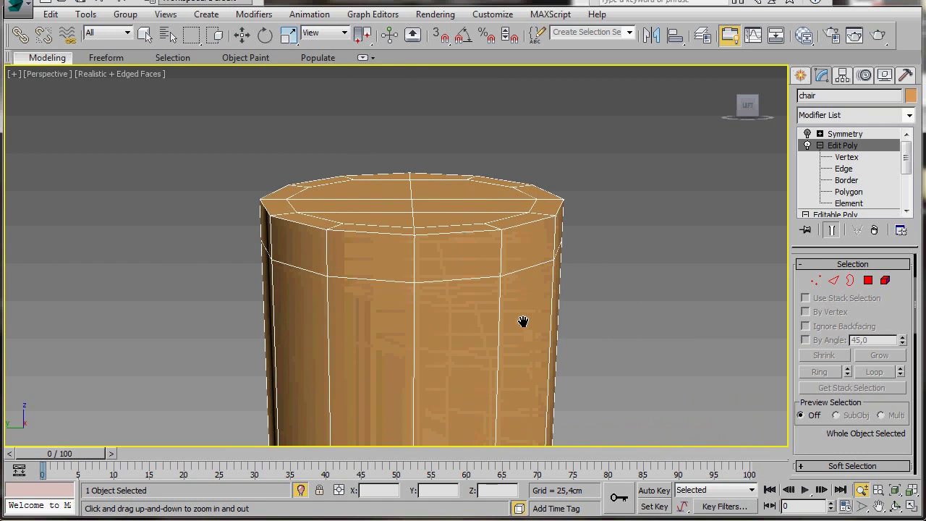
right_click(617, 307)
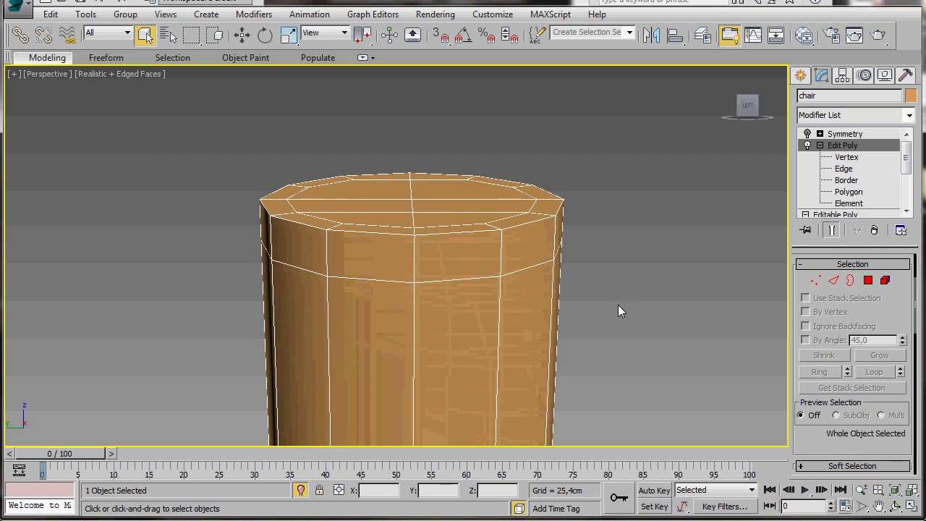
- Extrude the outer rim edge loop on the tube's top end with height 0,0cm and width 0,025cm
click(834, 280)
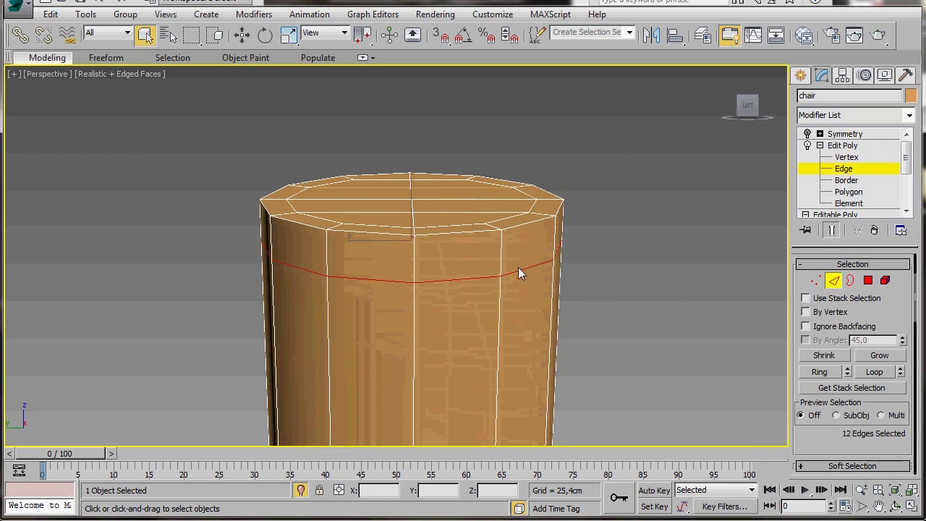
click(463, 232)
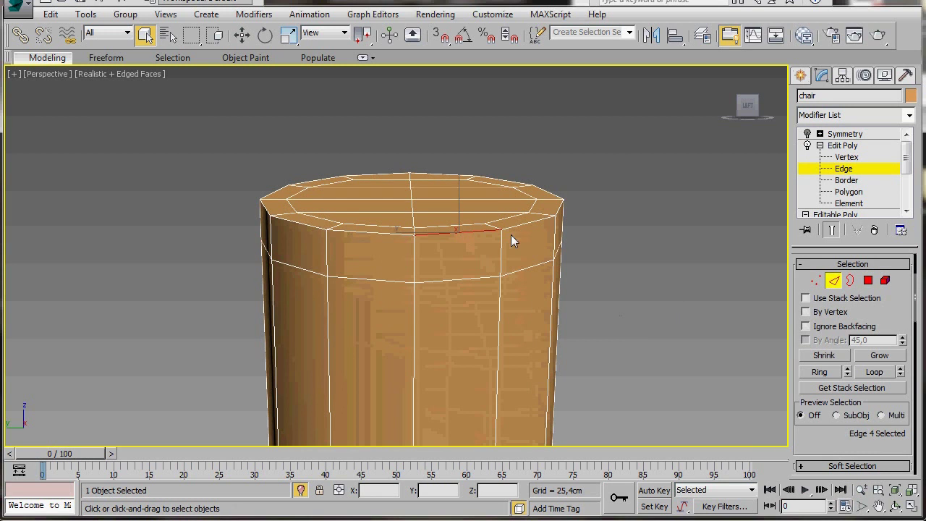
click(873, 373)
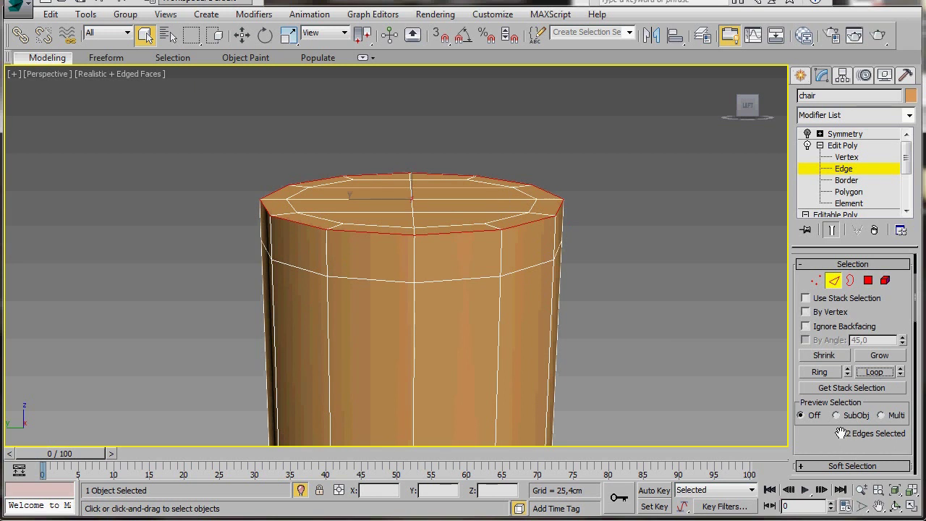
click(861, 490)
drag(509, 347, 408, 302)
middle_drag(372, 299, 405, 326)
right_click(727, 363)
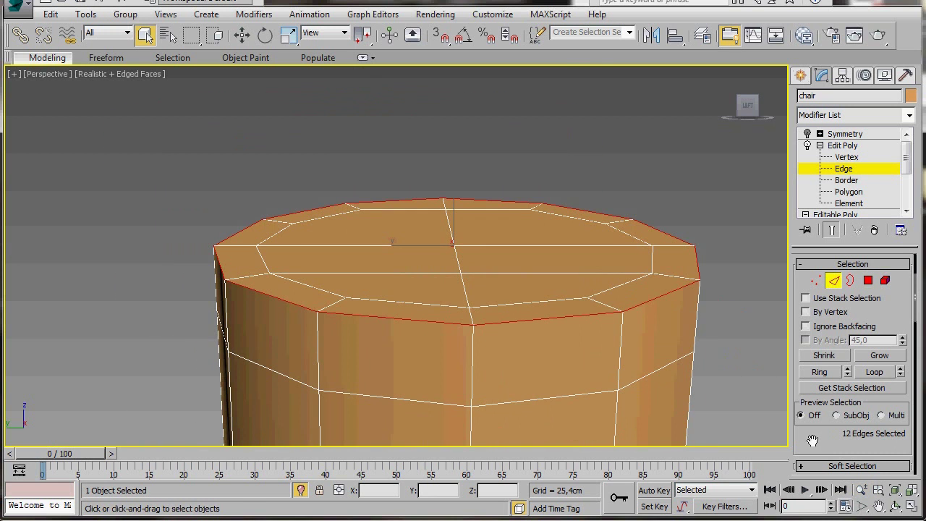
scroll(817, 416, down, 5)
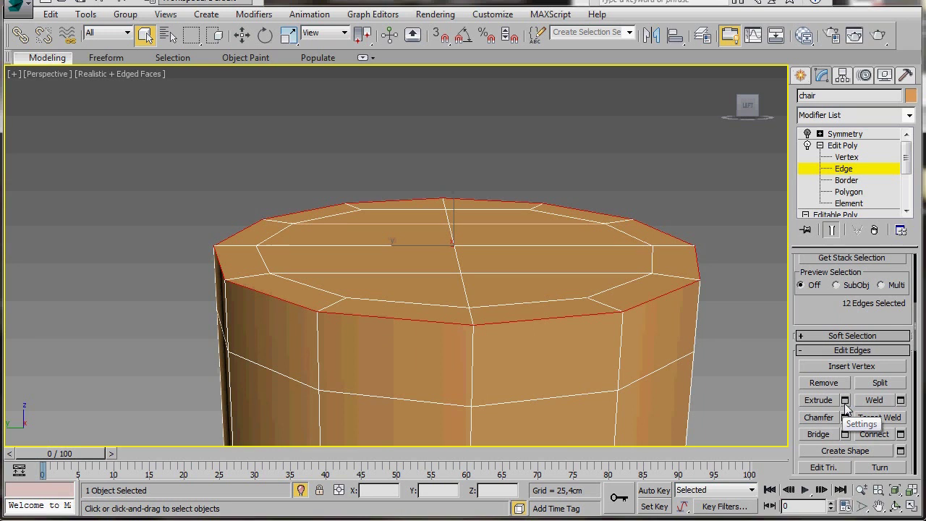
click(844, 402)
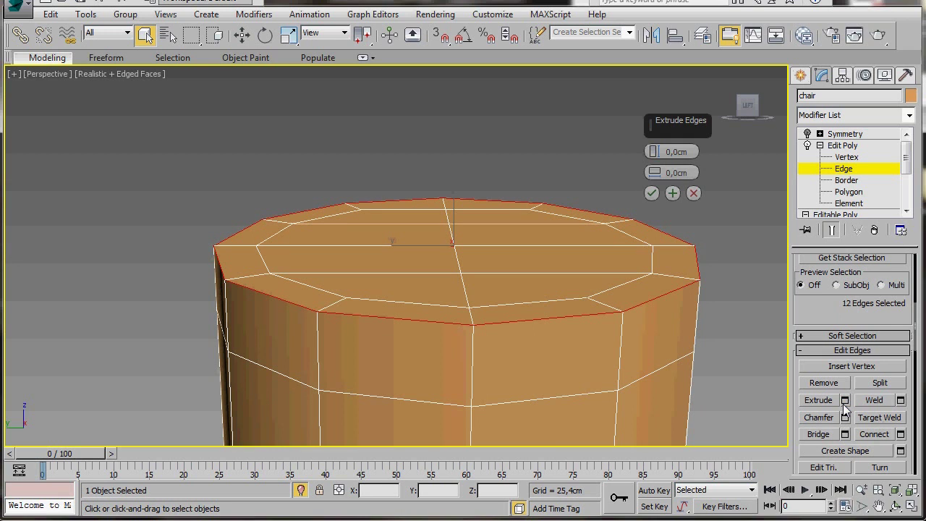
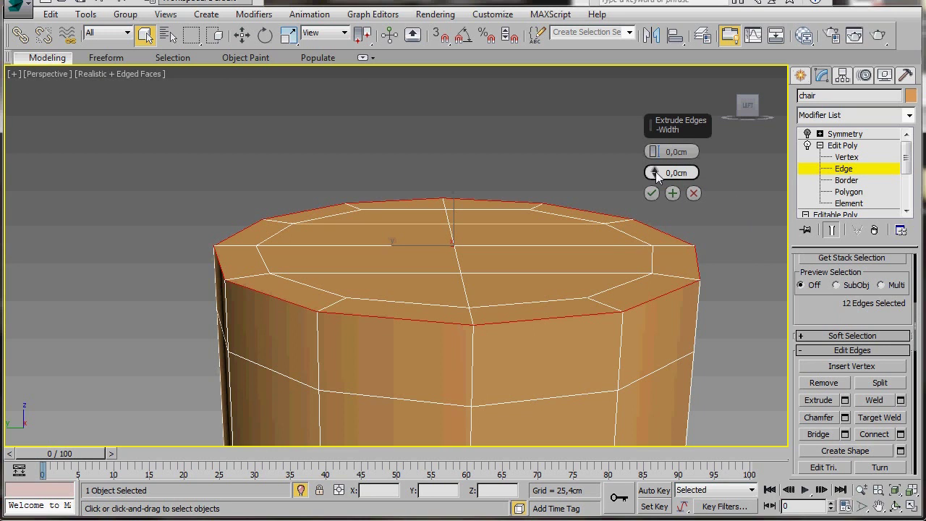
drag(655, 172, 655, 170)
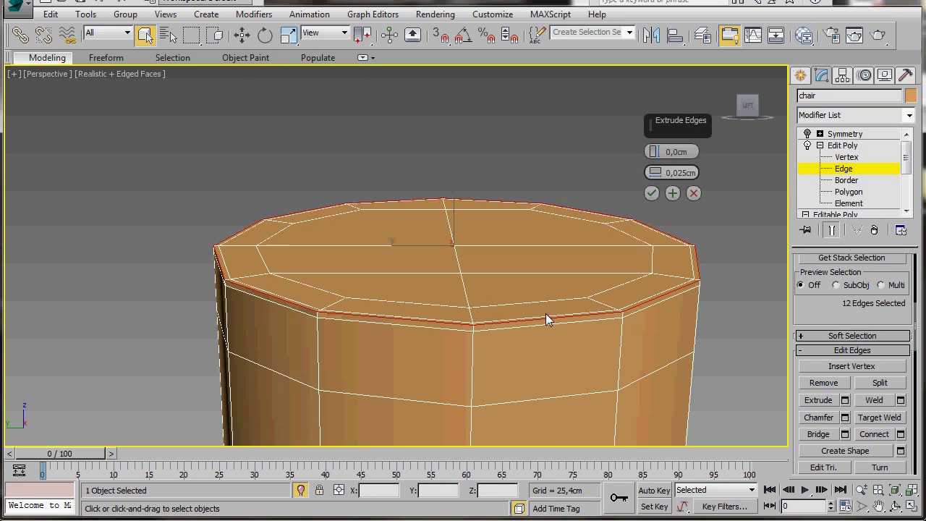
click(652, 193)
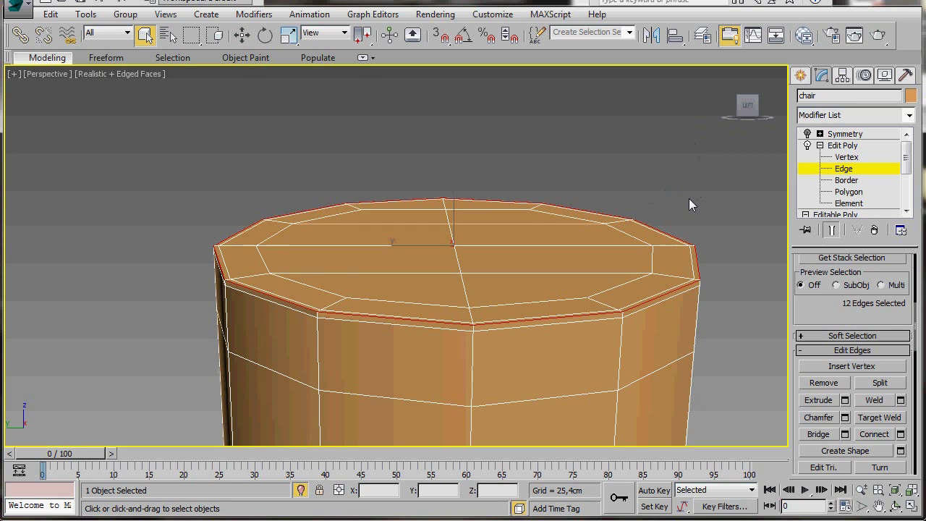
click(850, 146)
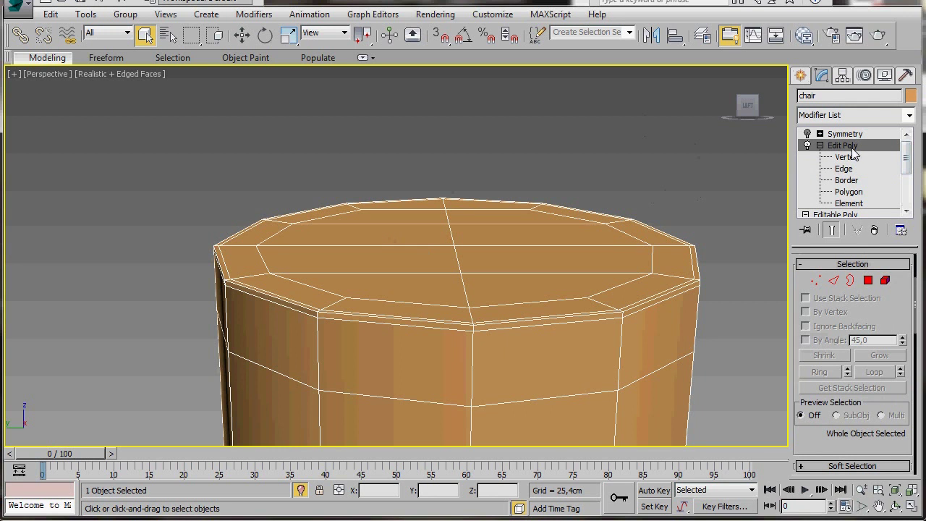
- Add a TurboSmooth modifier above the chair's Edit Poly and set it to 2 iterations
click(909, 115)
scroll(859, 333, down, 3)
scroll(856, 328, down, 18)
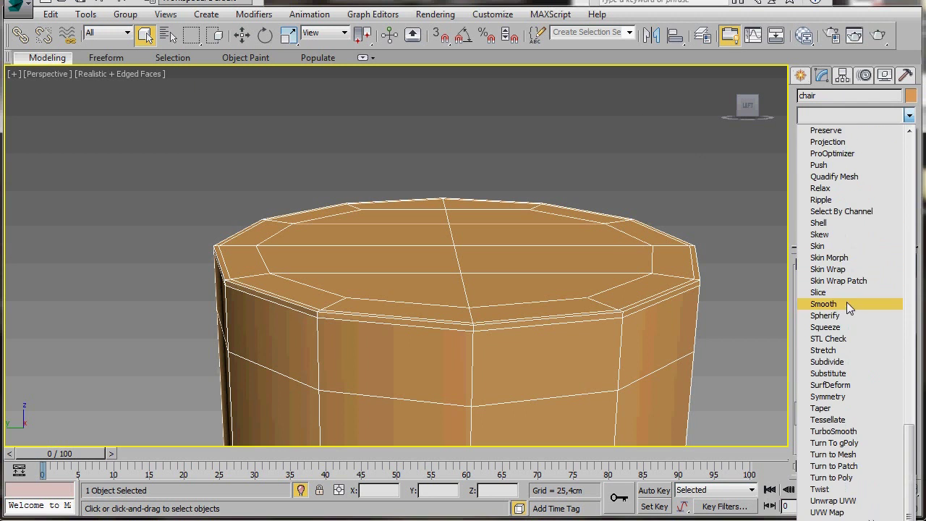
click(842, 432)
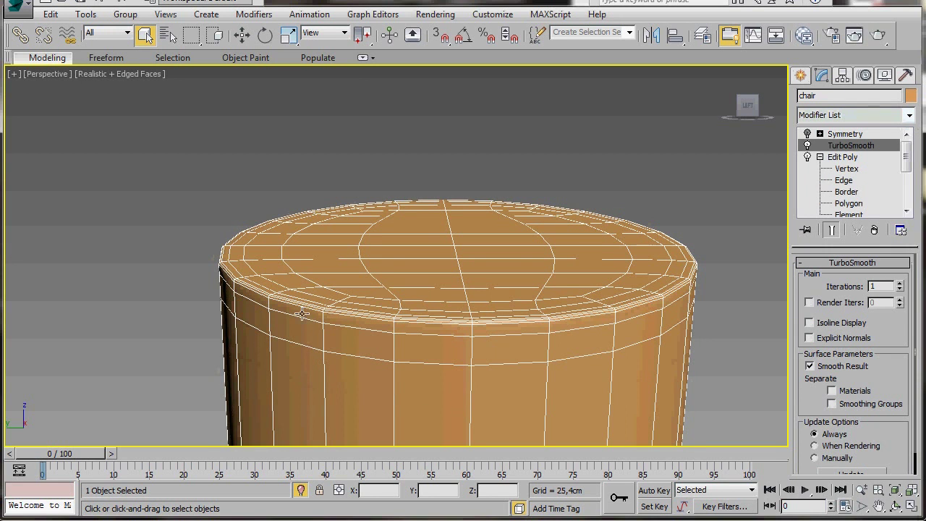
click(899, 283)
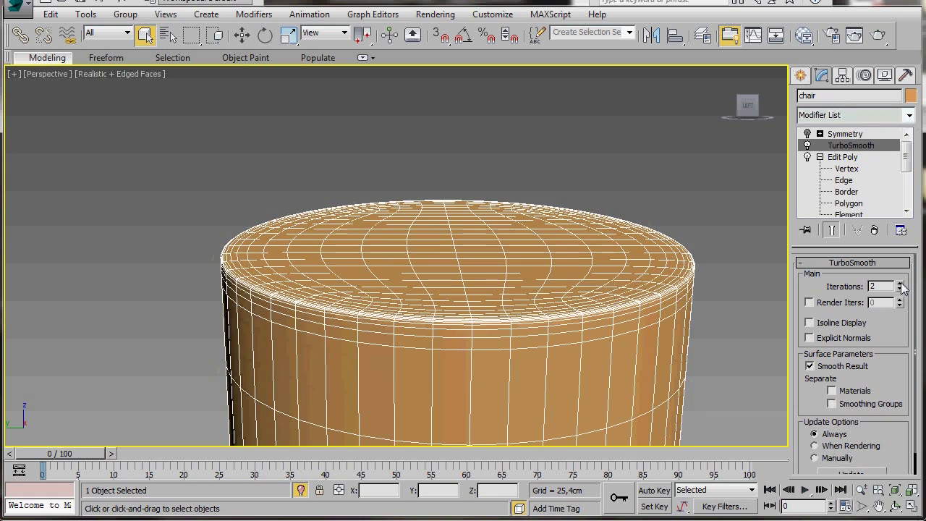
- Inspect the smoothed tube end with edged faces hidden and the object deselected, and turn the edged faces back on
click(135, 74)
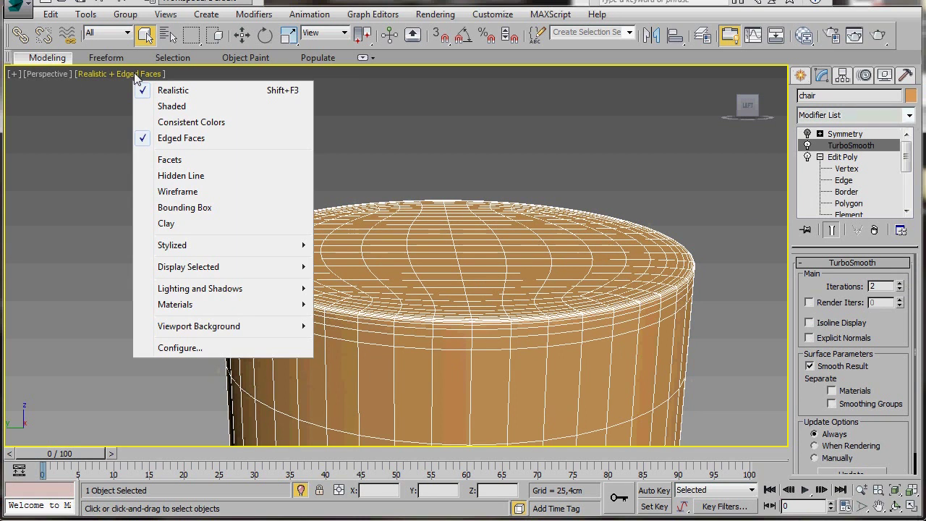
click(165, 139)
click(203, 183)
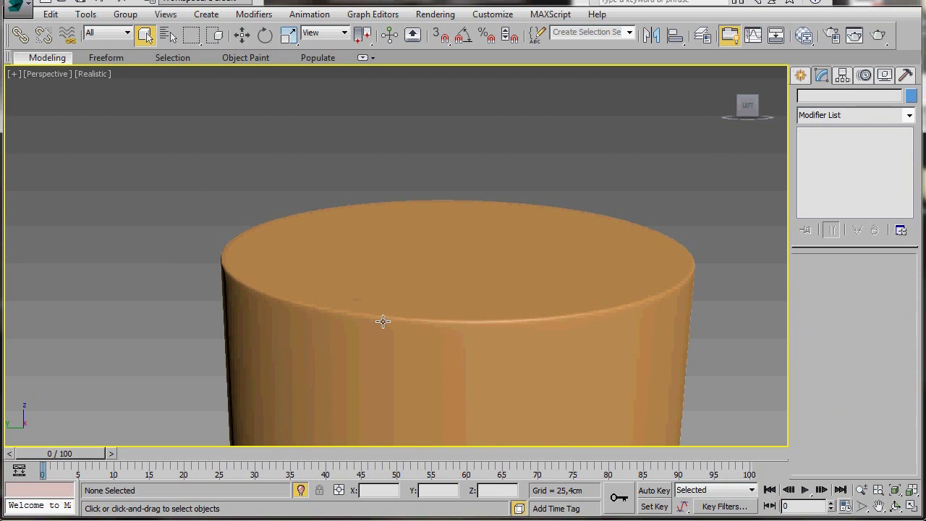
click(89, 74)
click(109, 138)
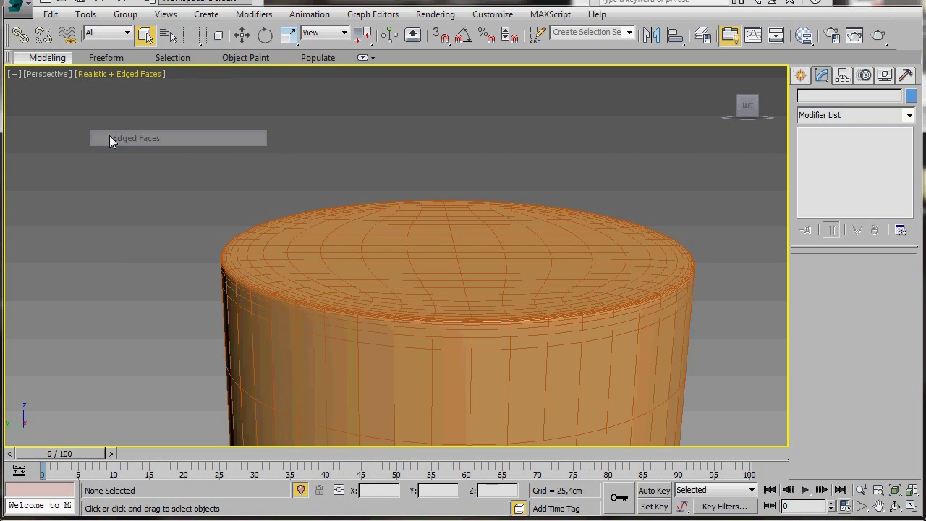
- Move the chair's TurboSmooth above Symmetry and collapse the modifier stack up to and including Symmetry
click(583, 284)
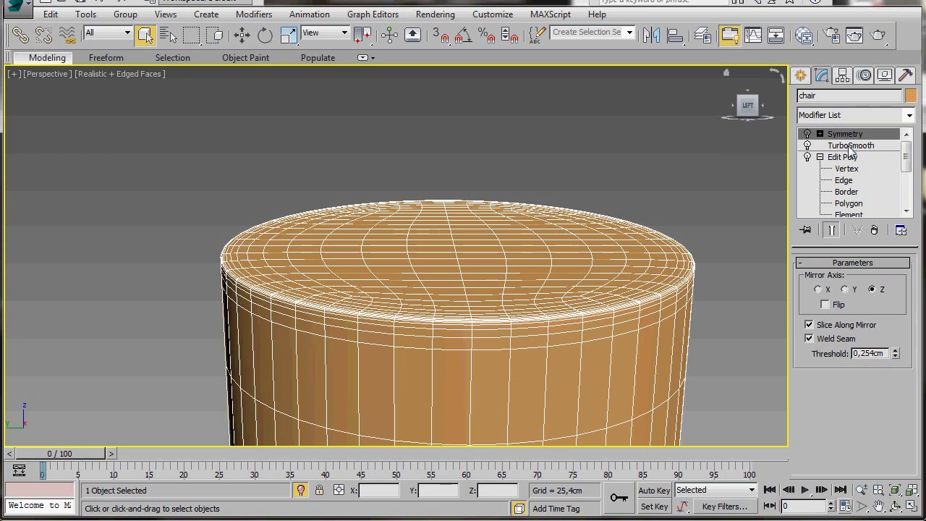
mouse_move(851, 145)
mouse_down()
mouse_move(852, 134)
mouse_move(859, 137)
mouse_up()
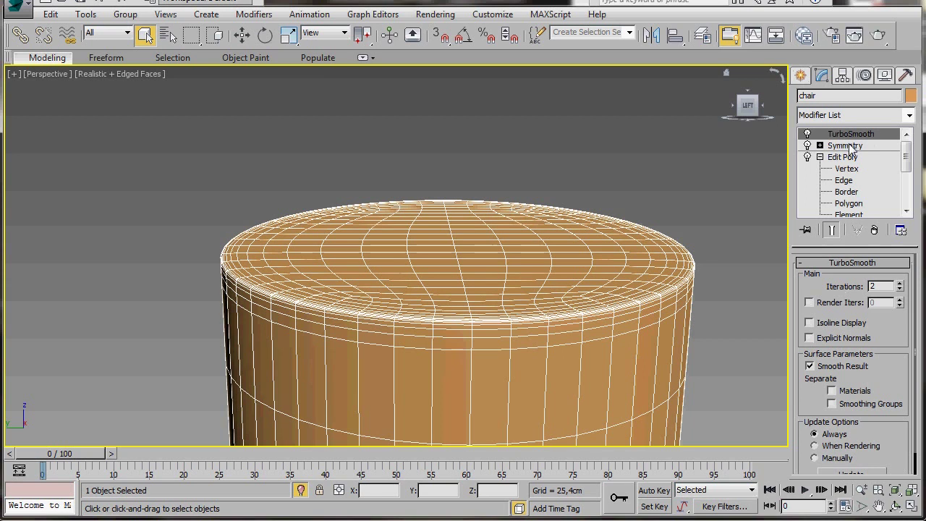
click(850, 147)
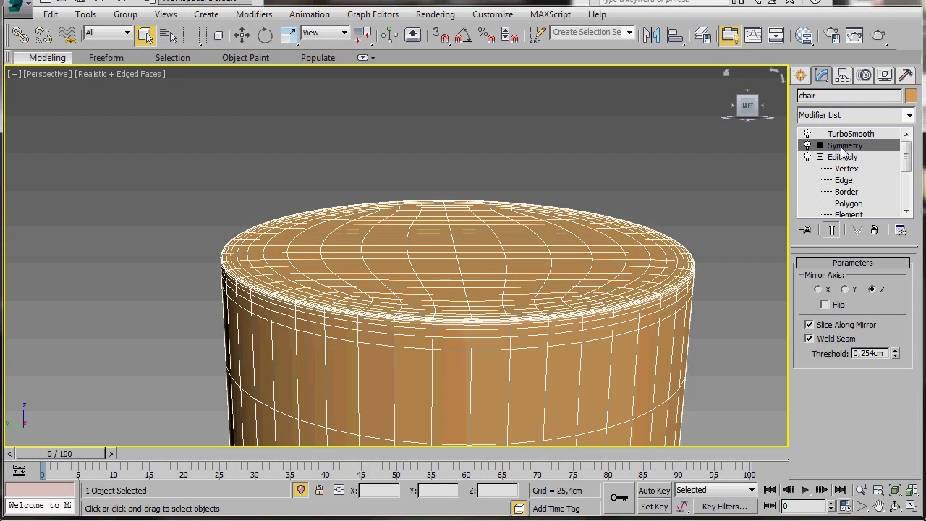
right_click(800, 152)
click(823, 278)
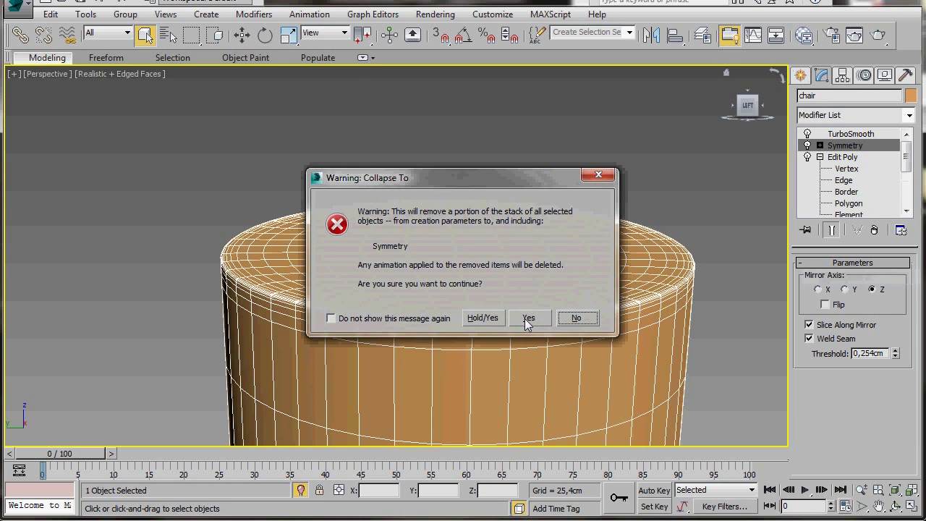
click(527, 318)
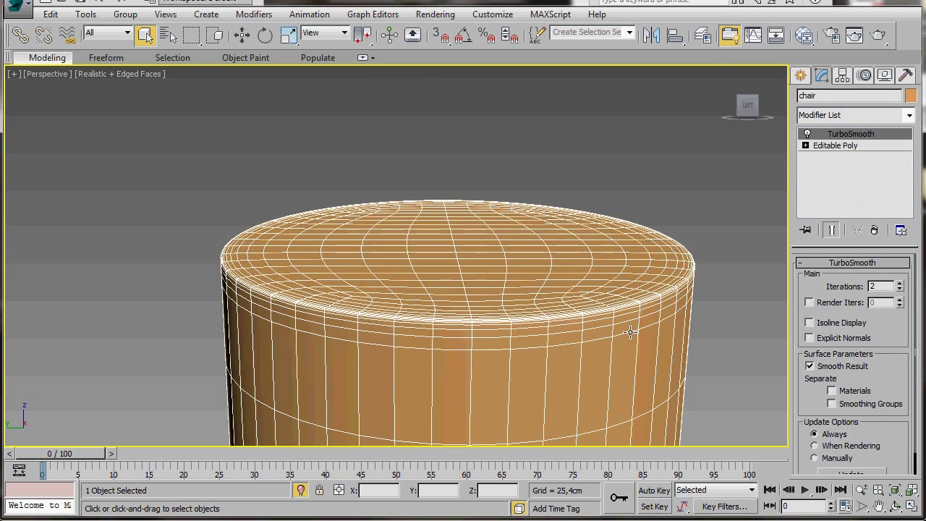
- Enable isoline display in the chair's TurboSmooth and end the isolation
click(809, 322)
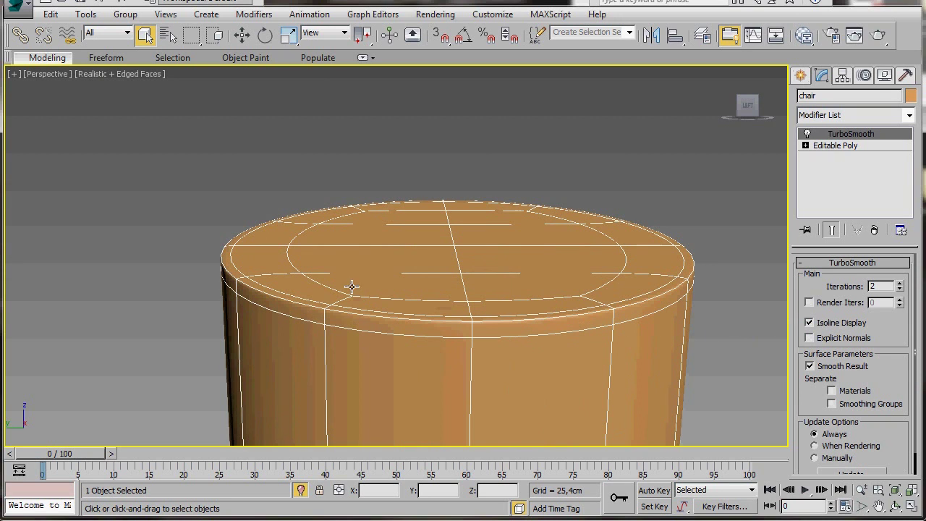
right_click(523, 257)
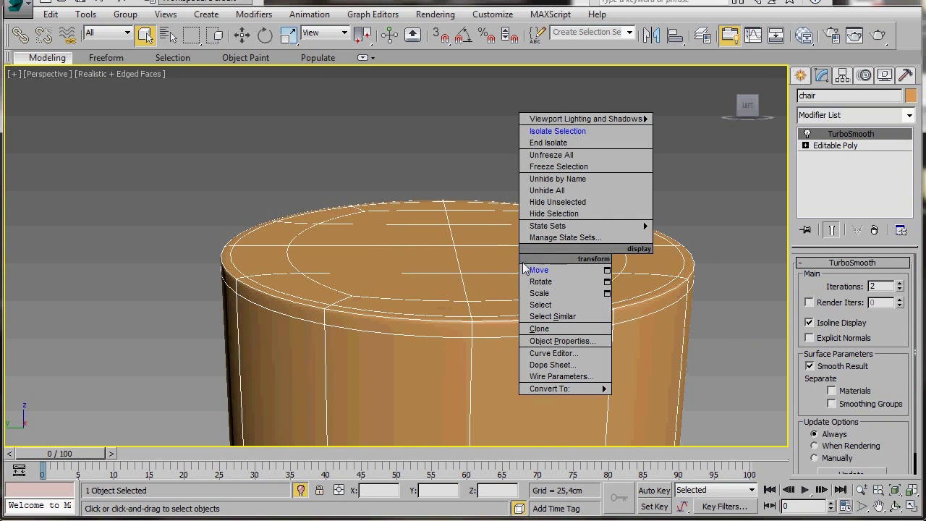
click(533, 144)
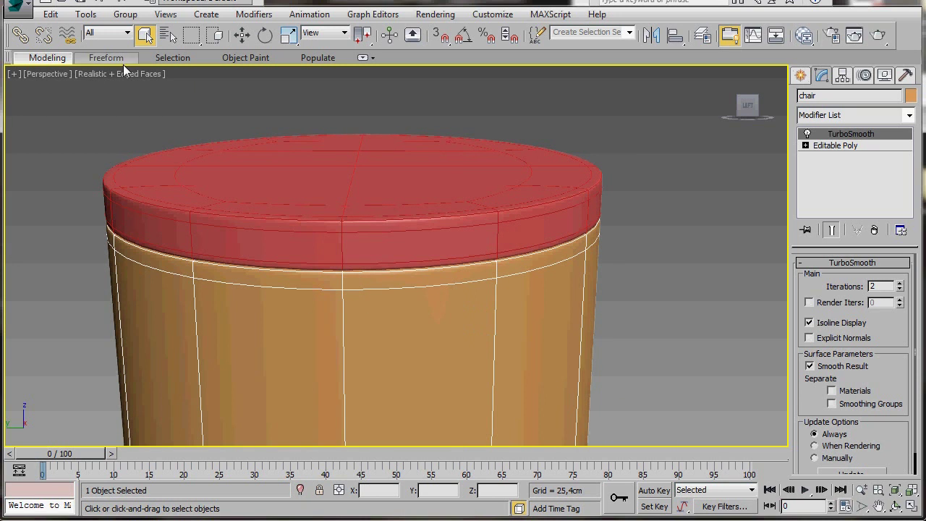
- Examine the shaded joint between the red cap and the tube without edges, and restore the edged faces
key(F4)
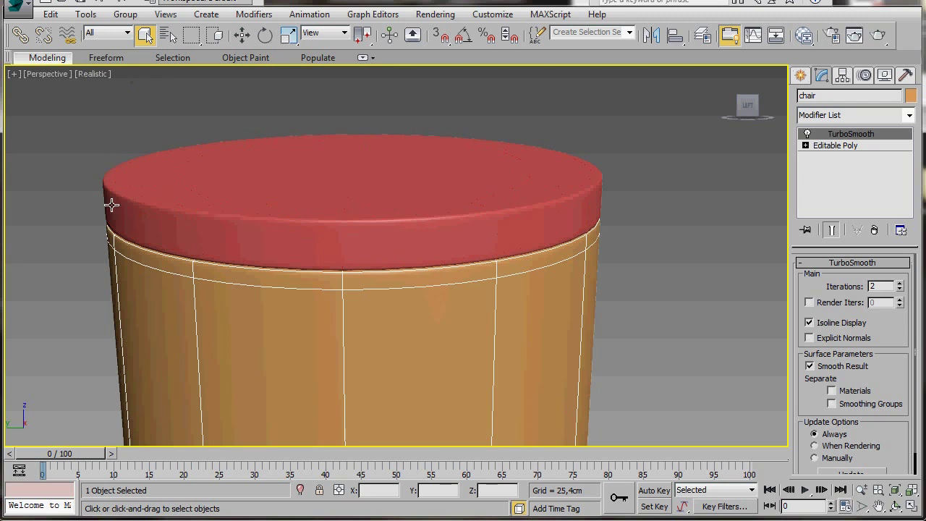
click(656, 332)
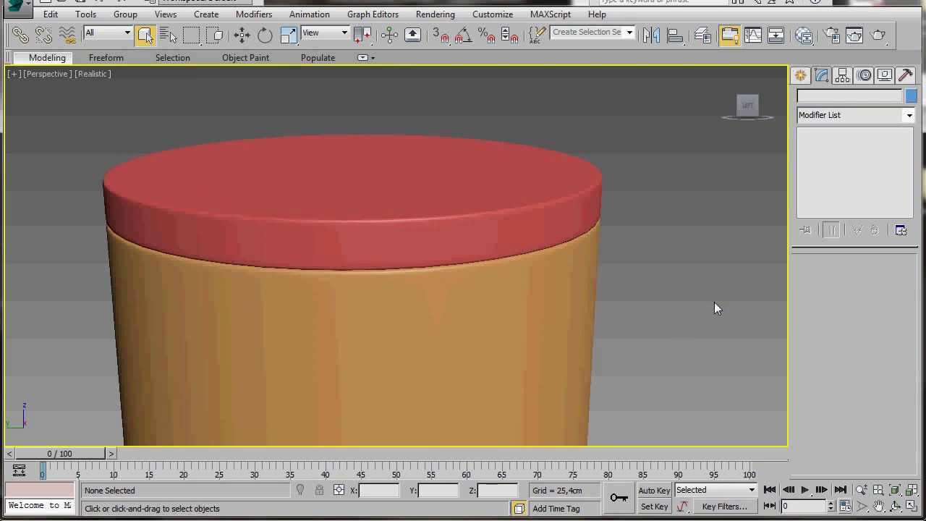
key(F4)
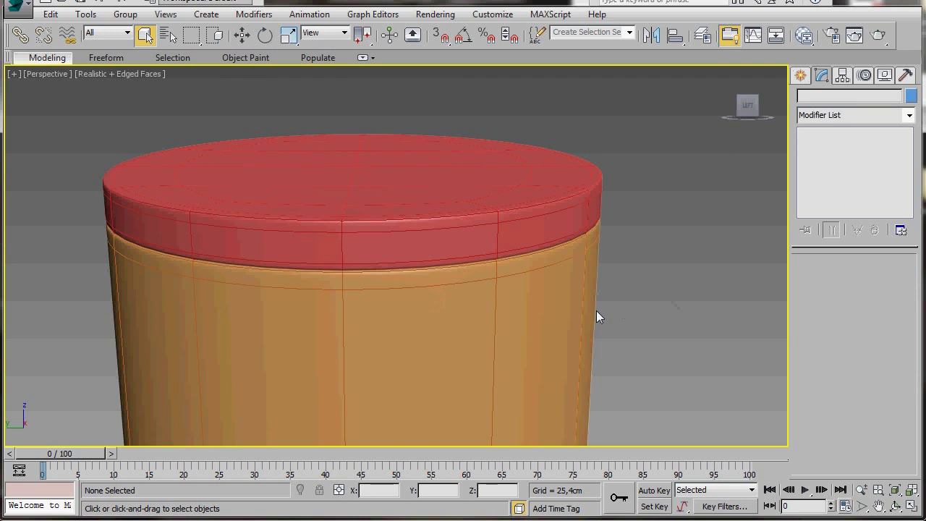
- Unhide all hidden objects around the chair frame
click(860, 489)
drag(400, 295, 417, 282)
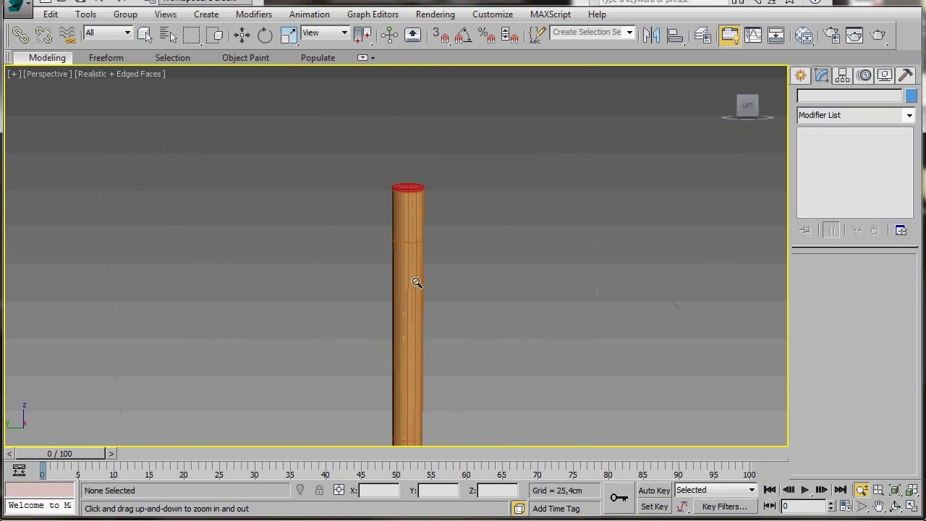
scroll(417, 283, down, 3)
scroll(397, 337, down, 5)
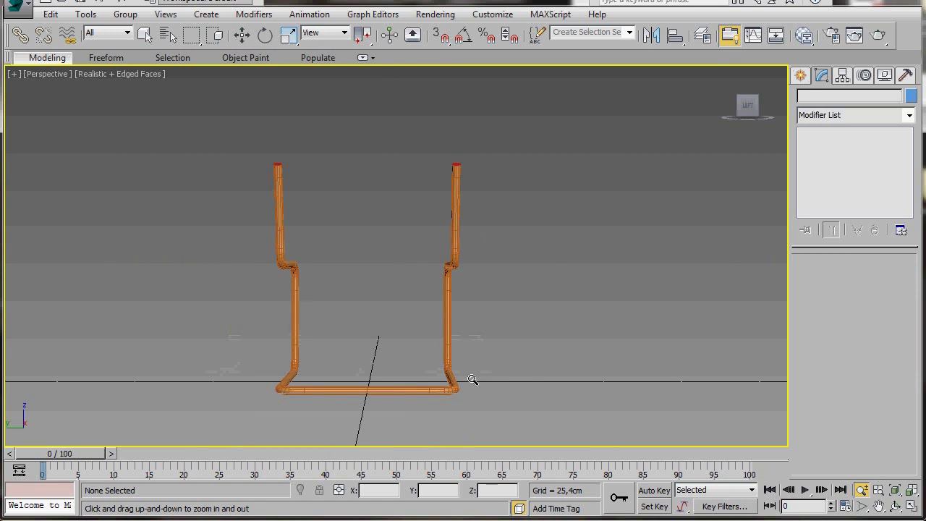
right_click(536, 354)
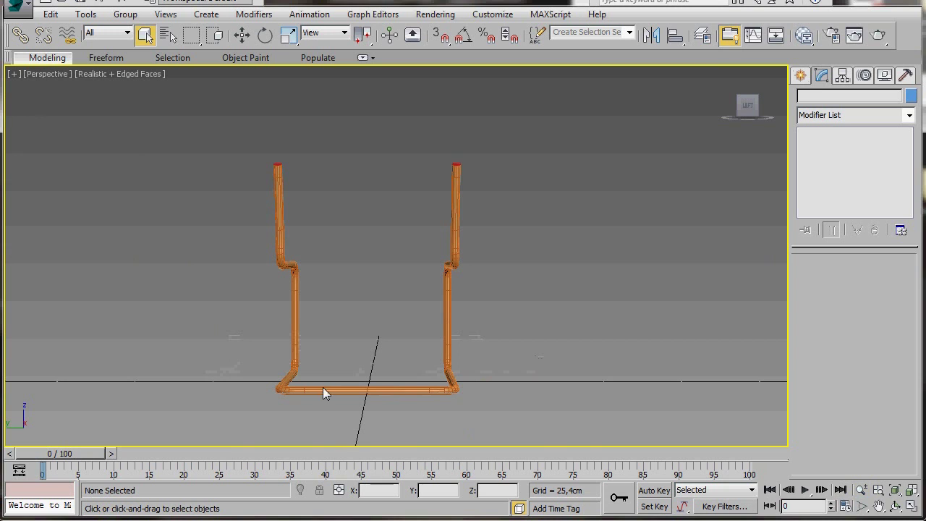
mouse_move(758, 107)
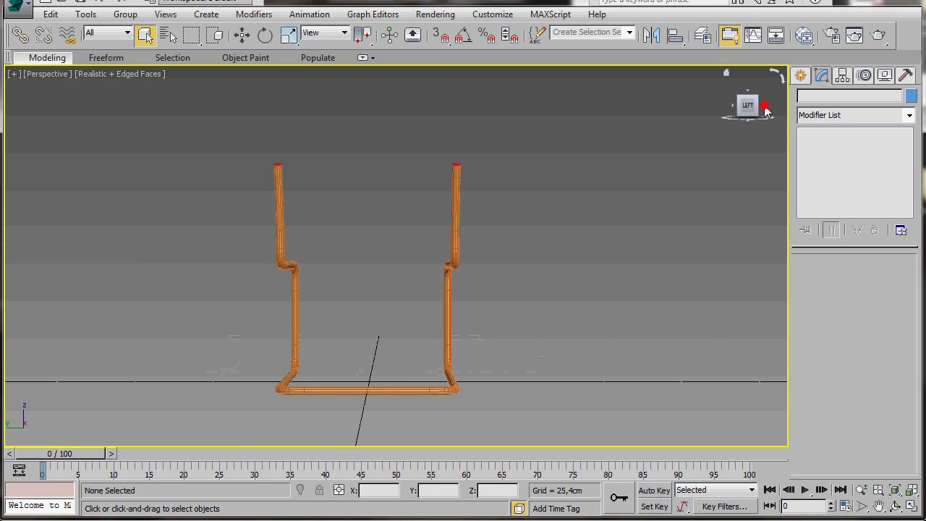
click(765, 107)
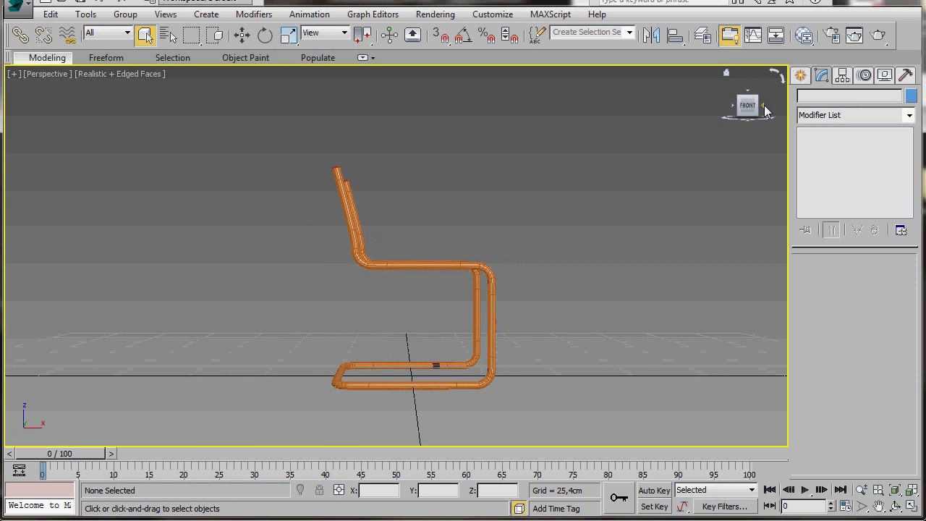
click(765, 108)
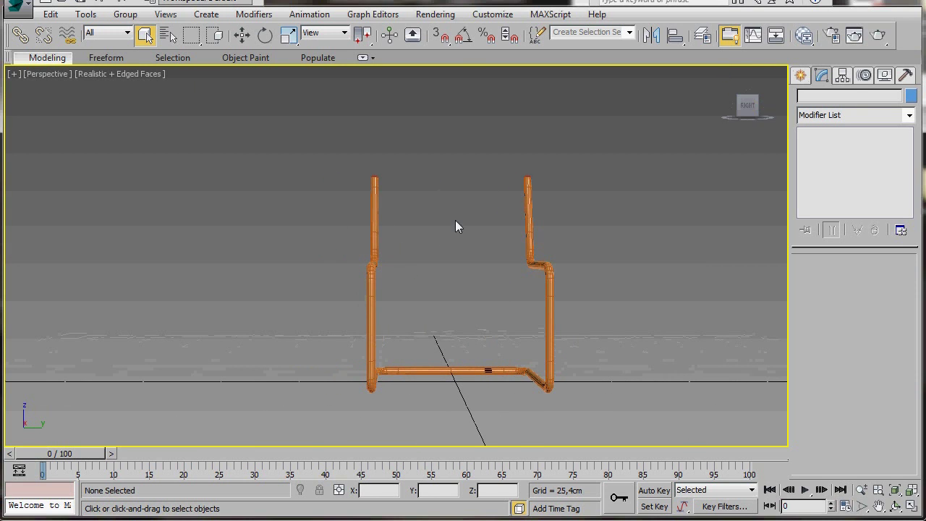
right_click(481, 294)
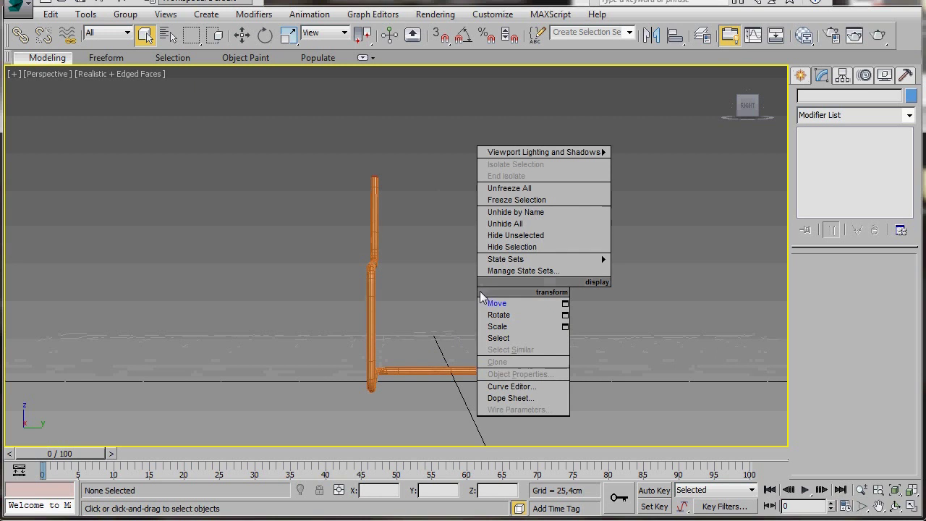
click(496, 226)
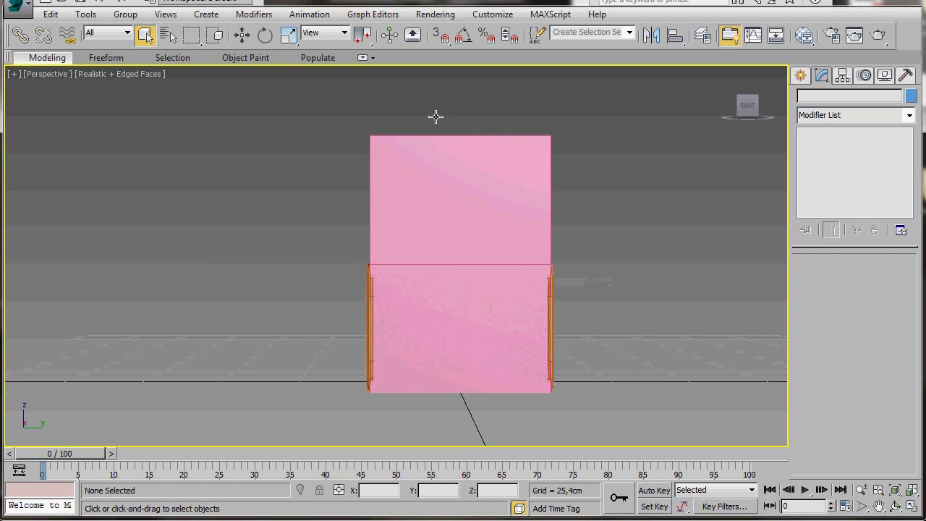
- Resize the pink box to a height of 7 cm and a length of 60 cm
click(475, 172)
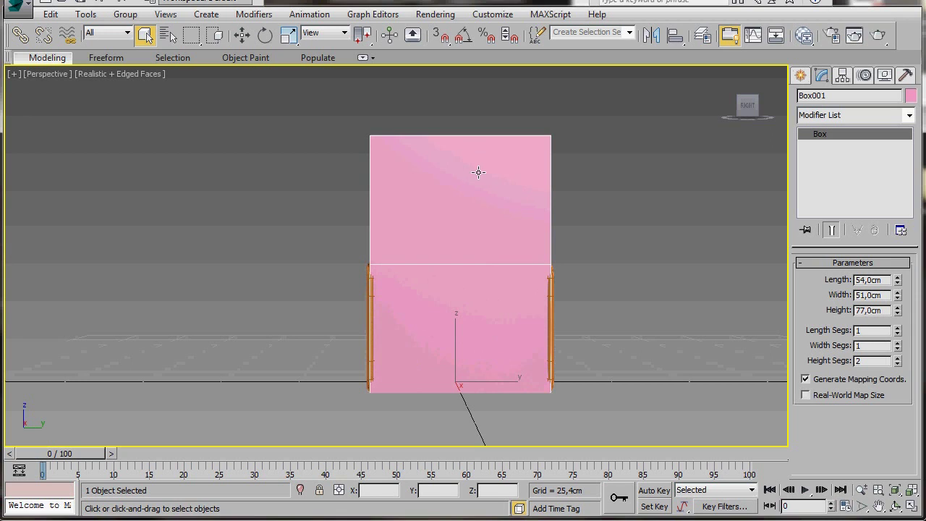
key(w)
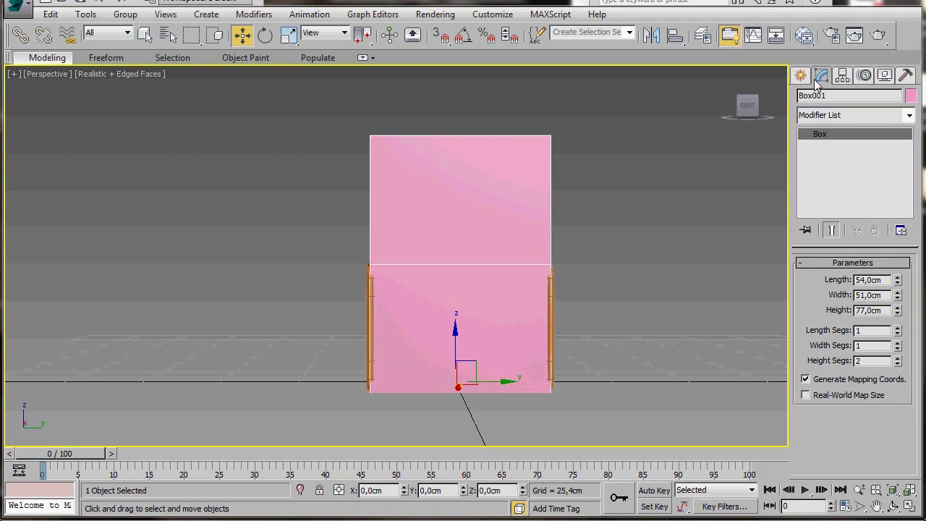
drag(886, 311, 827, 313)
text(7)
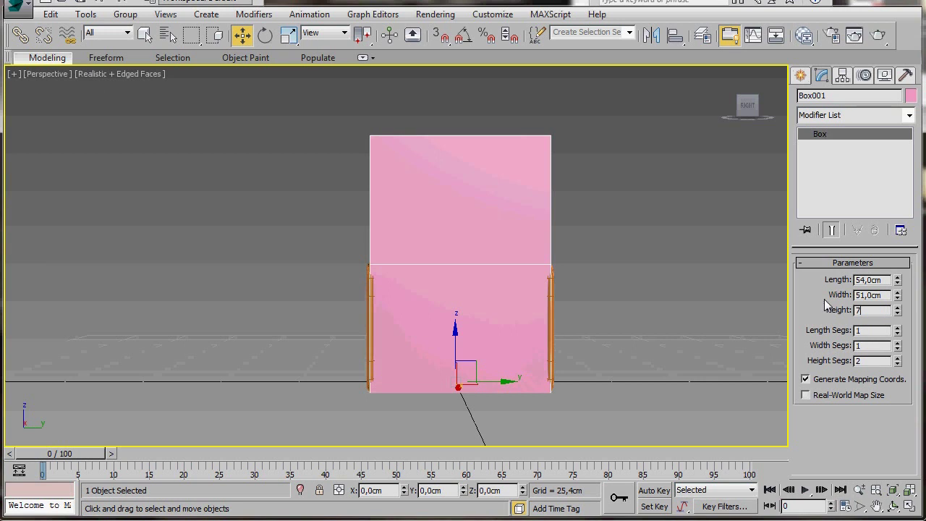
key(Return)
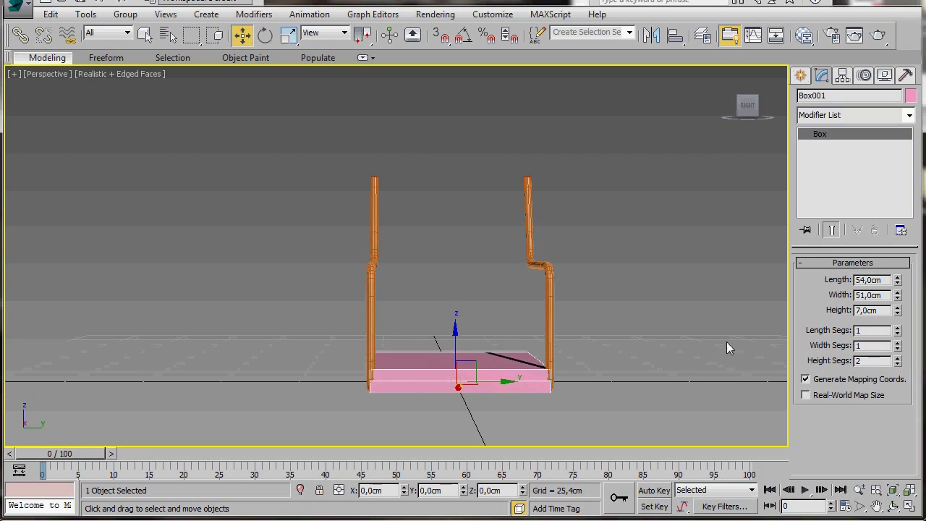
drag(887, 282, 832, 283)
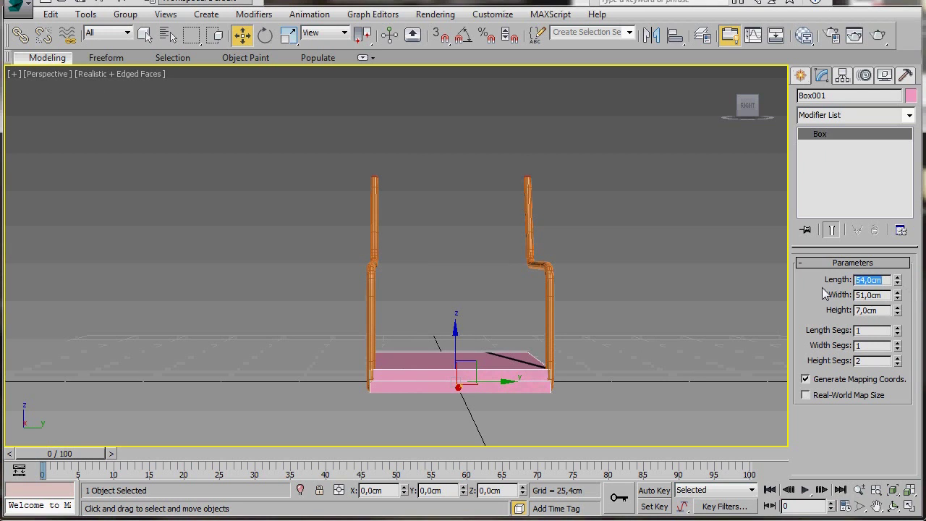
text(60)
key(Return)
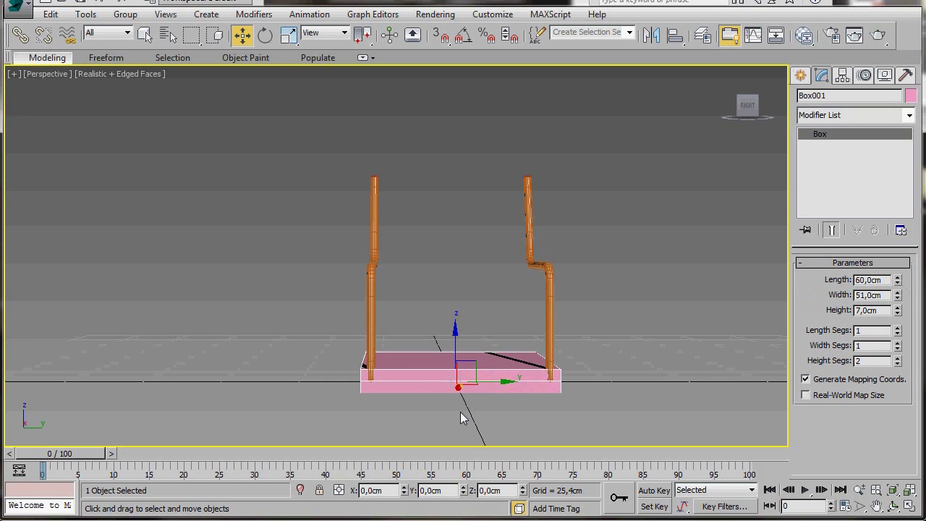
- Raise the pink box to about 38 cm so it rests on the chair frame, and shift it about 2.6 cm along X
mouse_move(765, 110)
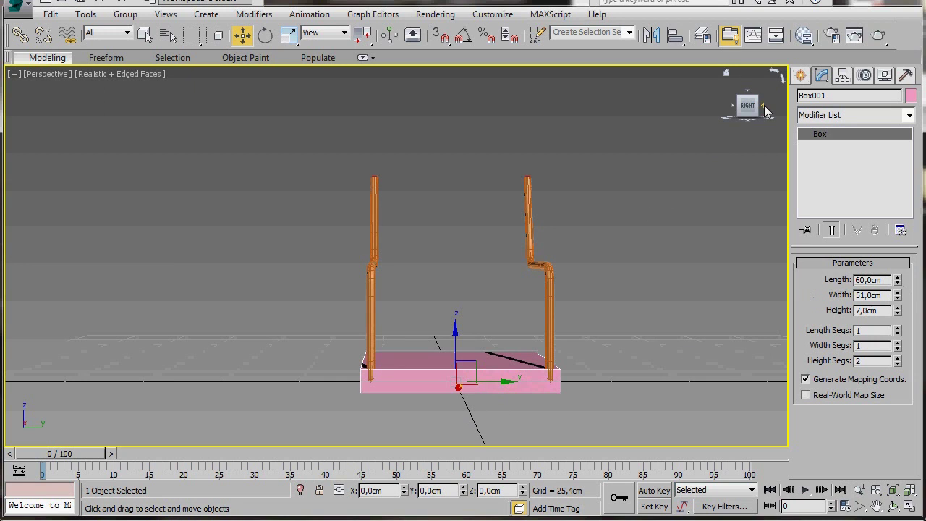
click(763, 109)
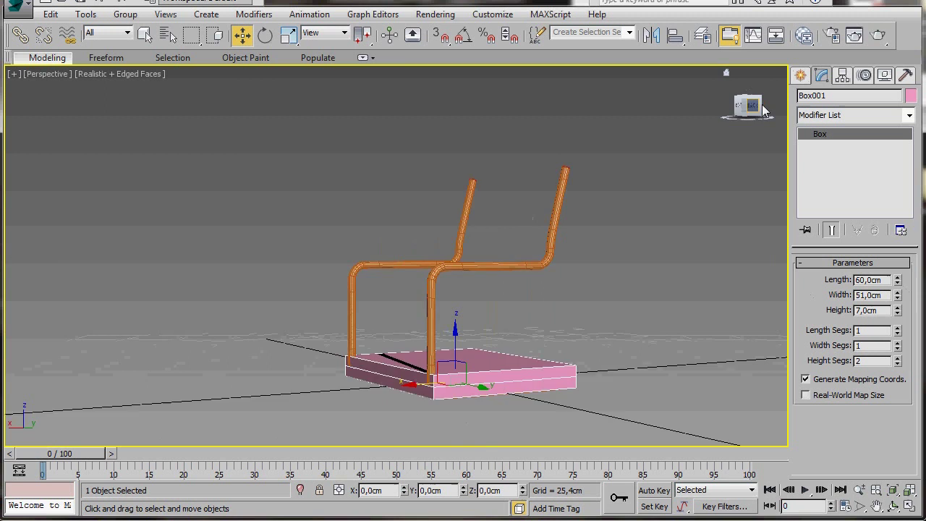
click(732, 109)
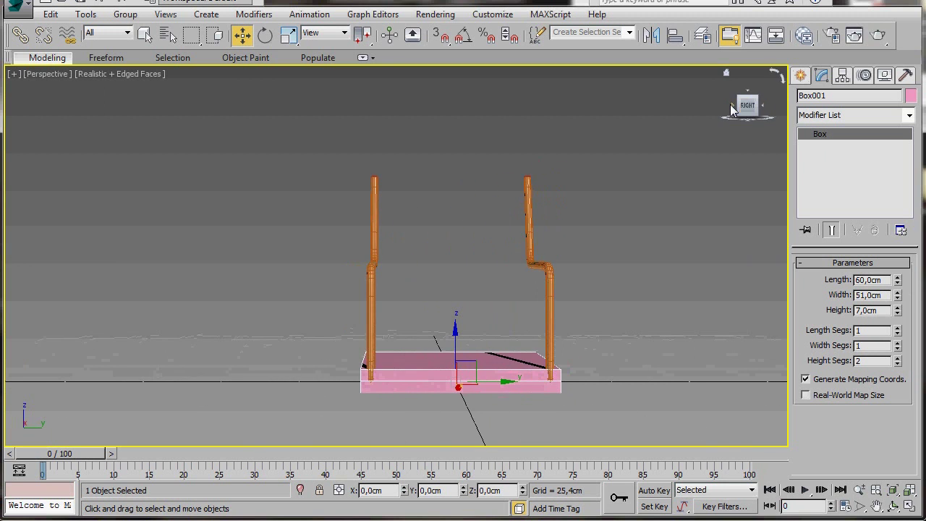
click(732, 110)
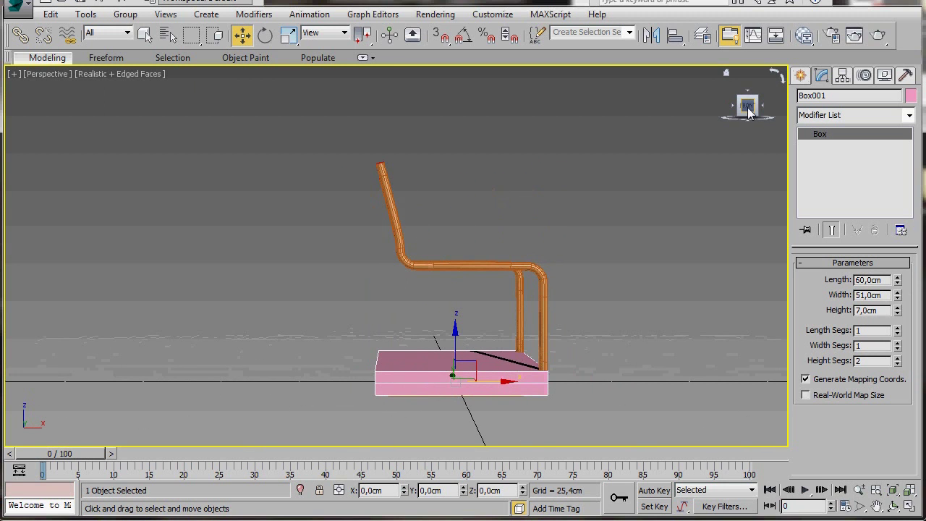
drag(455, 345, 460, 231)
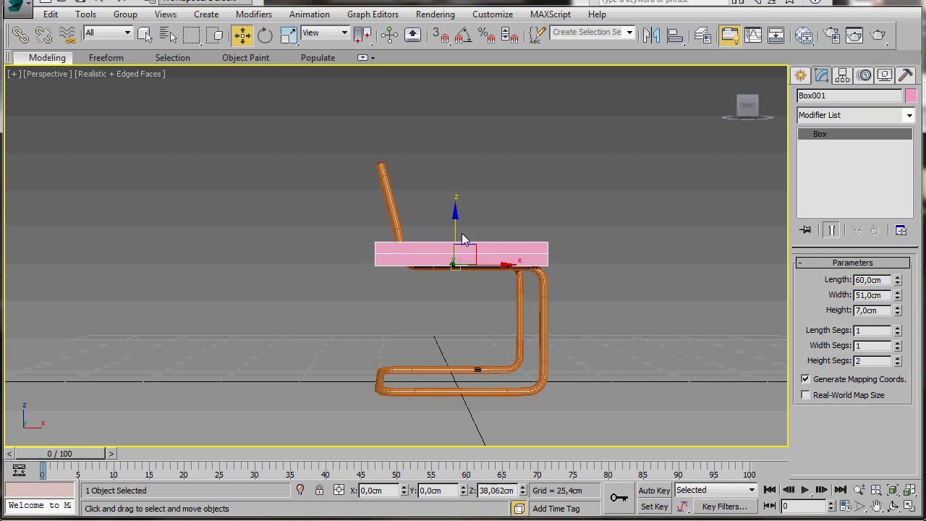
drag(506, 265, 514, 265)
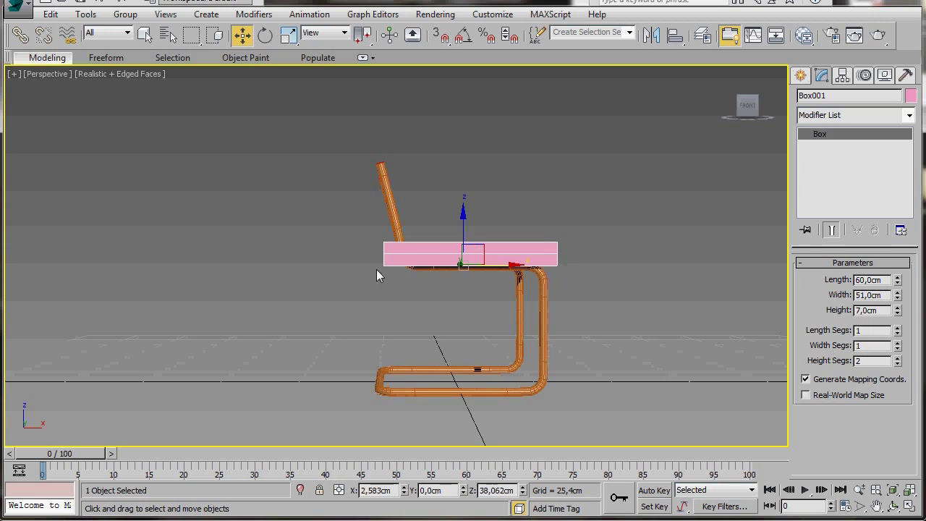
- Set the box's width to 42 cm and move it away from the backrest to about 4.9 cm in X
double_click(885, 296)
text(42)
key(Return)
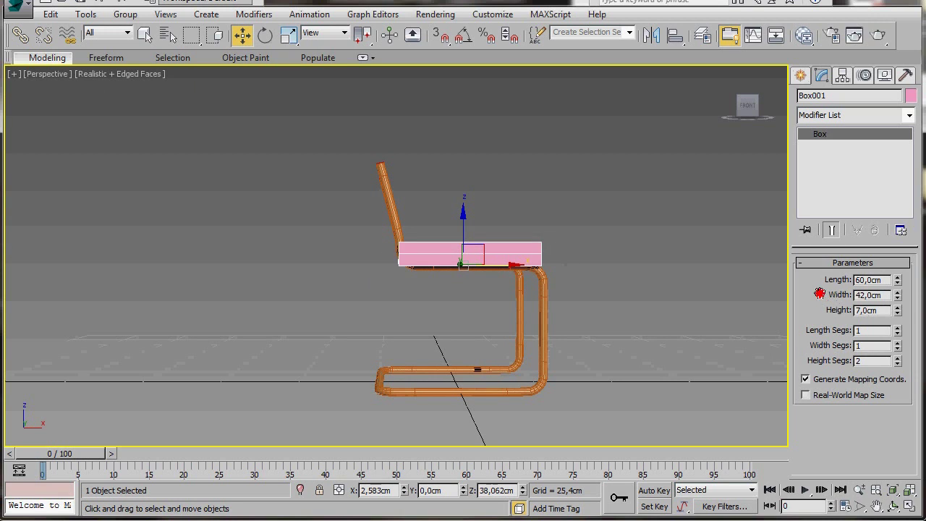
drag(509, 264, 522, 260)
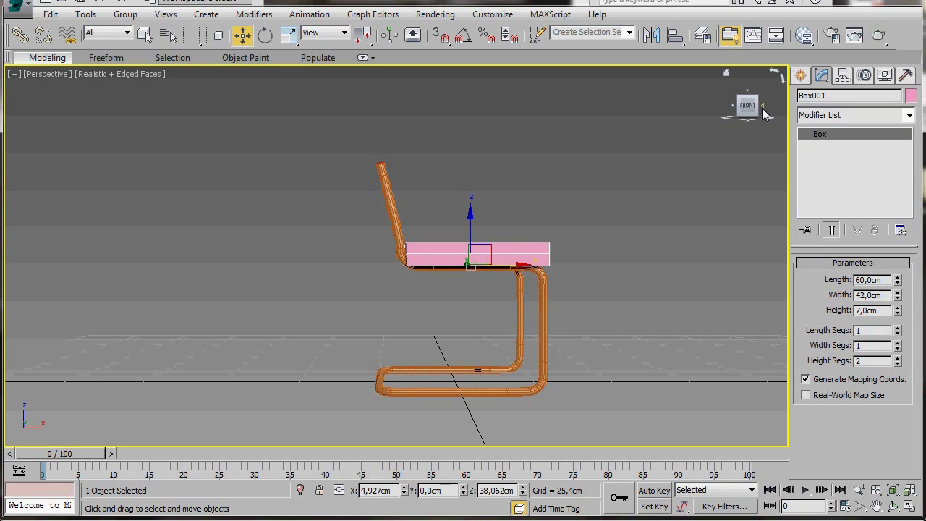
- Divide the box into 4 length segments and 4 width segments
click(765, 112)
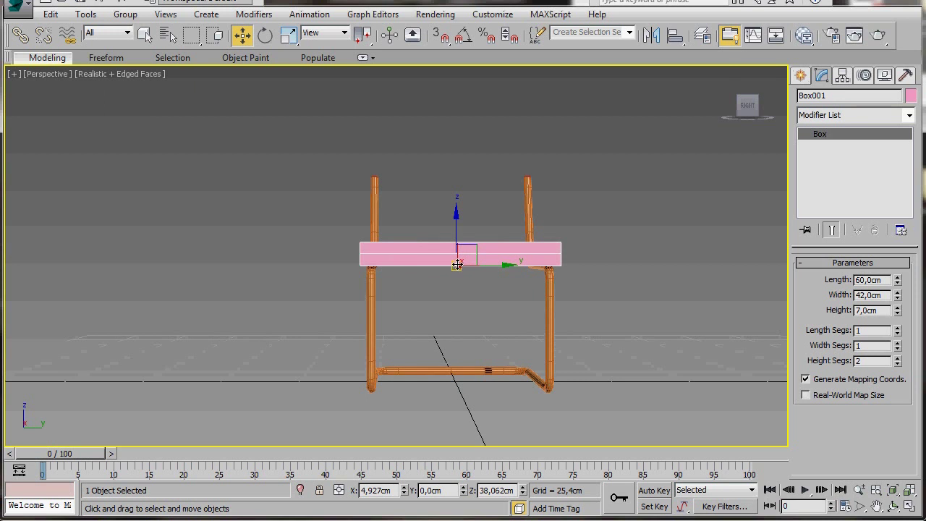
click(749, 95)
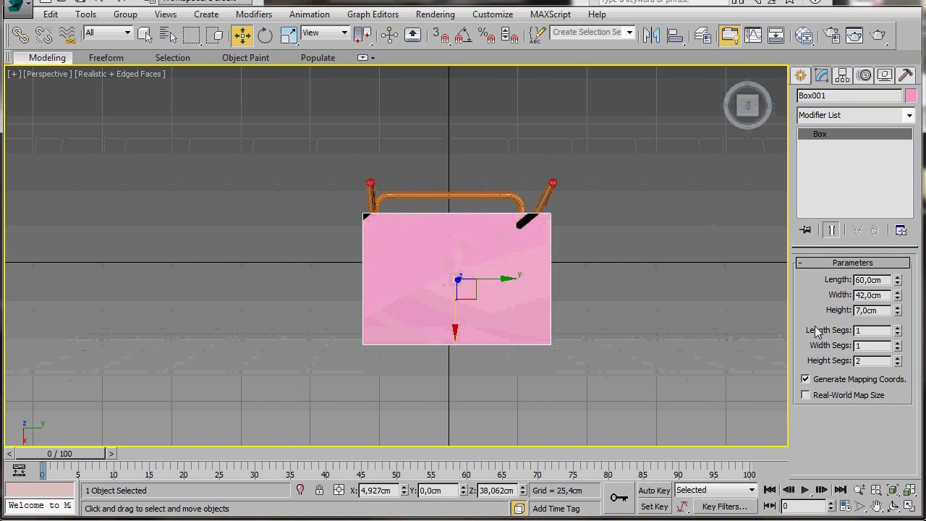
click(898, 327)
click(898, 327)
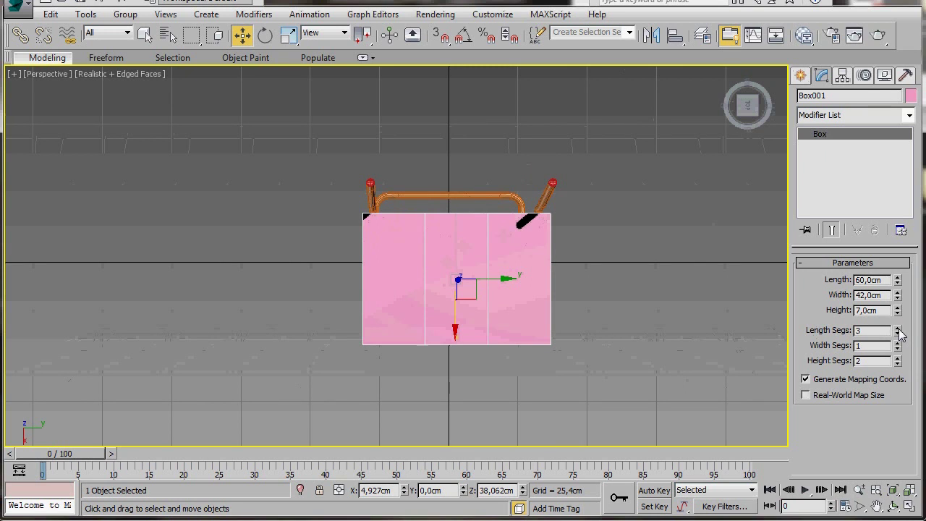
click(898, 329)
click(897, 342)
click(898, 343)
click(898, 343)
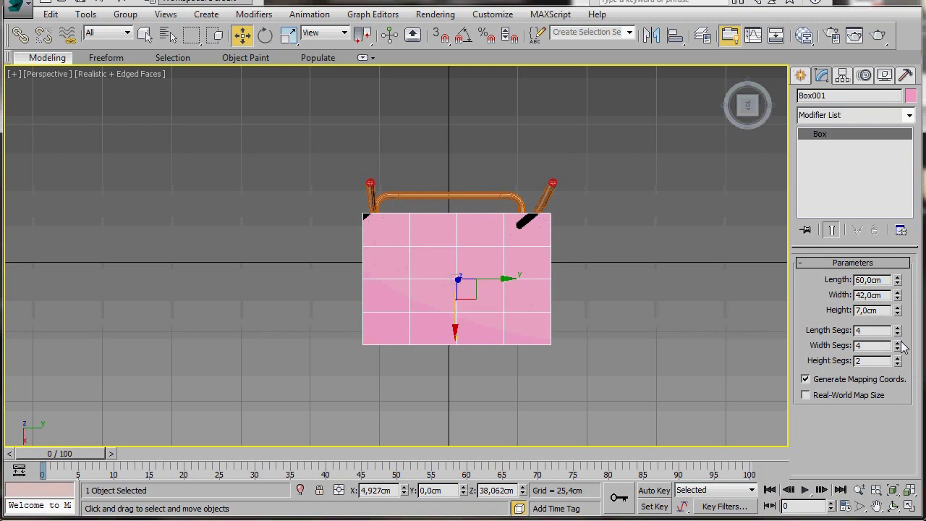
- Apply a TurboSmooth modifier with 2 iterations to the box
click(909, 116)
scroll(868, 376, down, 13)
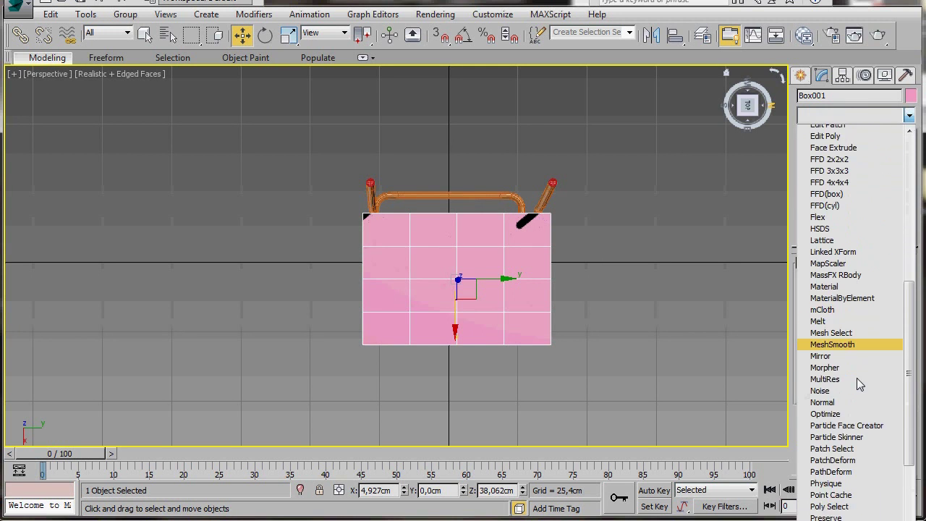
scroll(861, 405, down, 9)
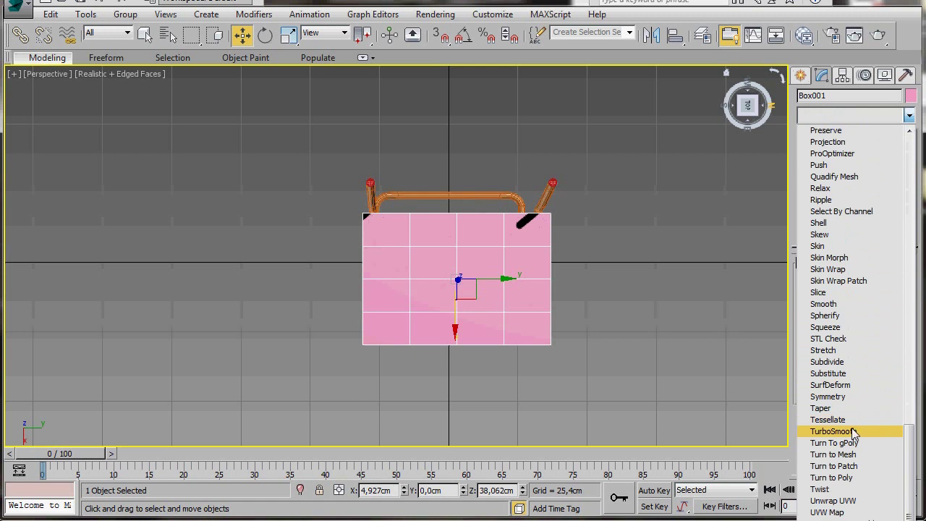
click(831, 431)
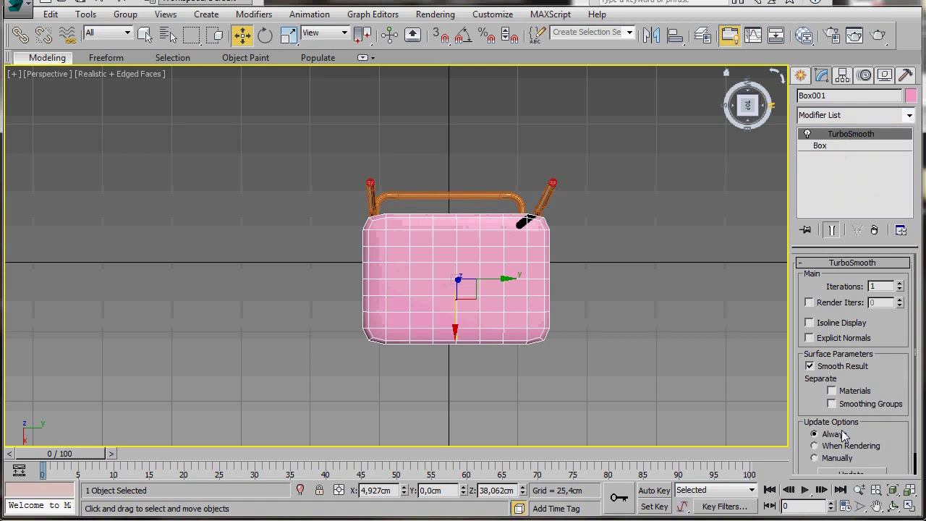
click(900, 284)
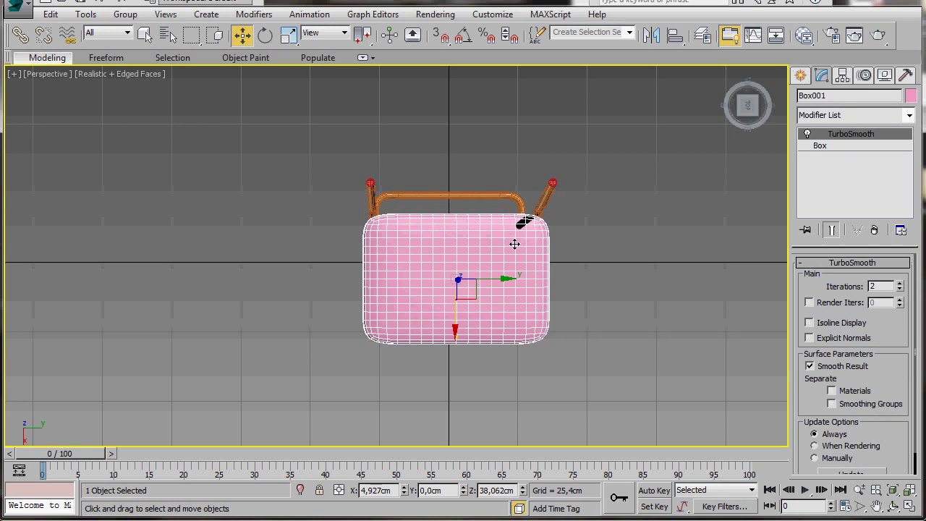
- Examine the smoothed box's rounded side and its contact with the frame up close from the right view
mouse_move(748, 131)
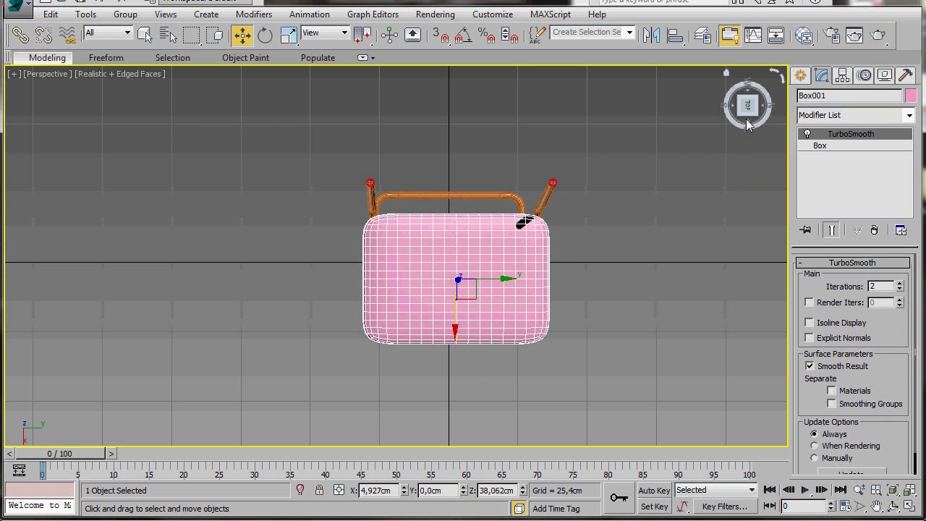
click(749, 125)
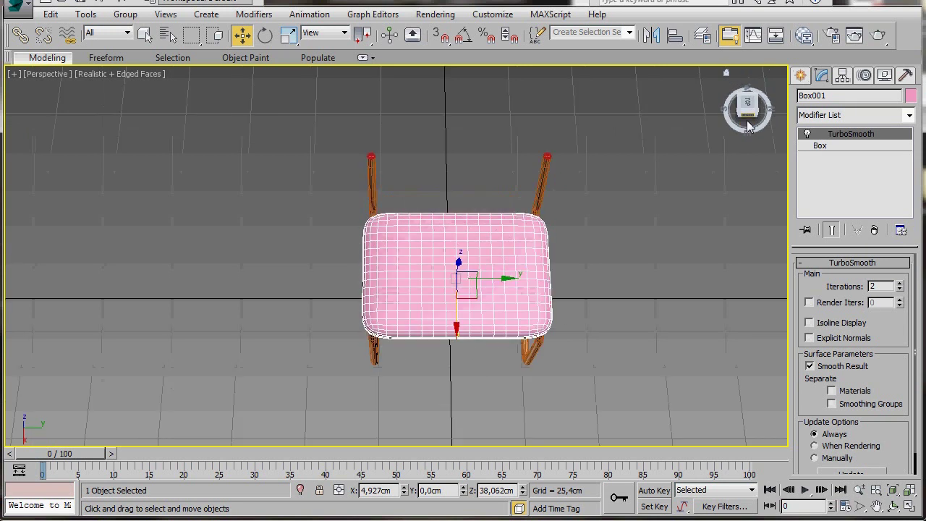
click(859, 490)
drag(500, 337, 347, 287)
middle_drag(382, 250, 392, 391)
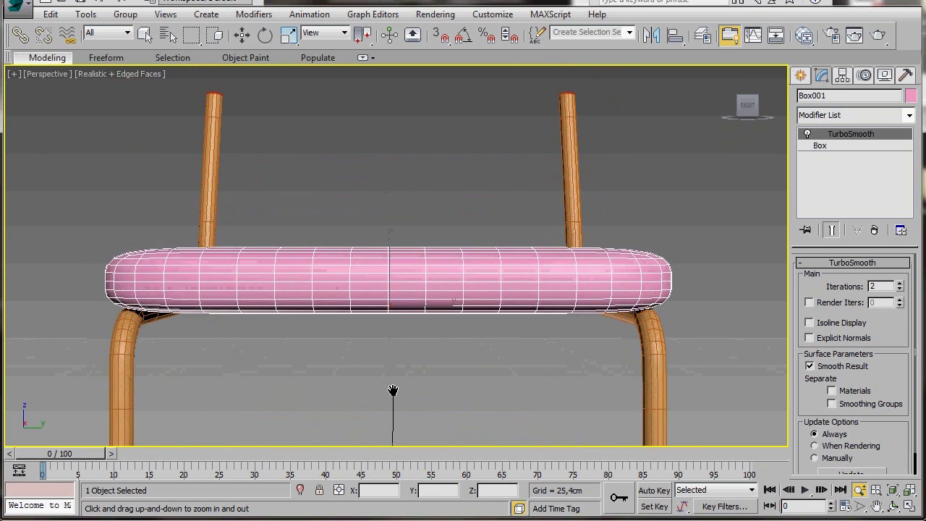
drag(453, 368, 400, 356)
middle_drag(476, 364, 469, 364)
drag(471, 367, 430, 362)
key(w)
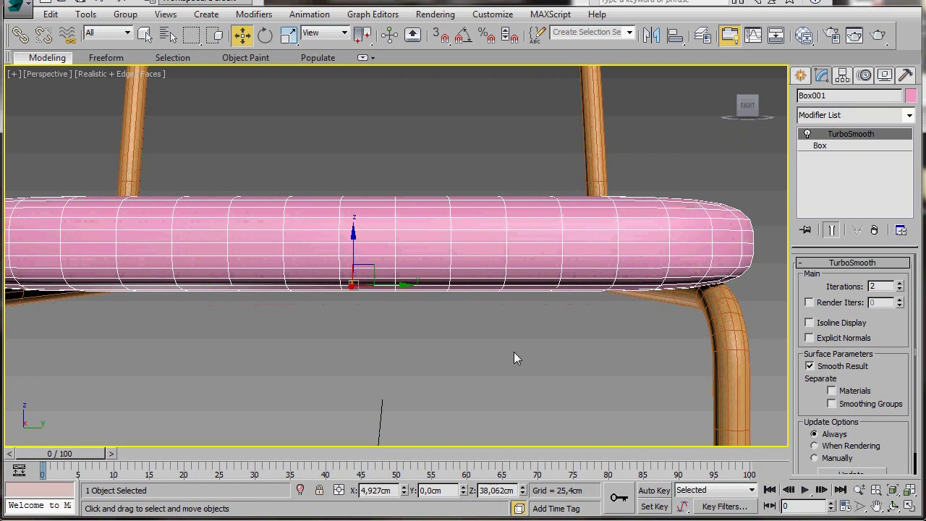
- Add an Edit Poly modifier above the box's TurboSmooth and rename the object as seat
click(909, 115)
scroll(882, 357, down, 3)
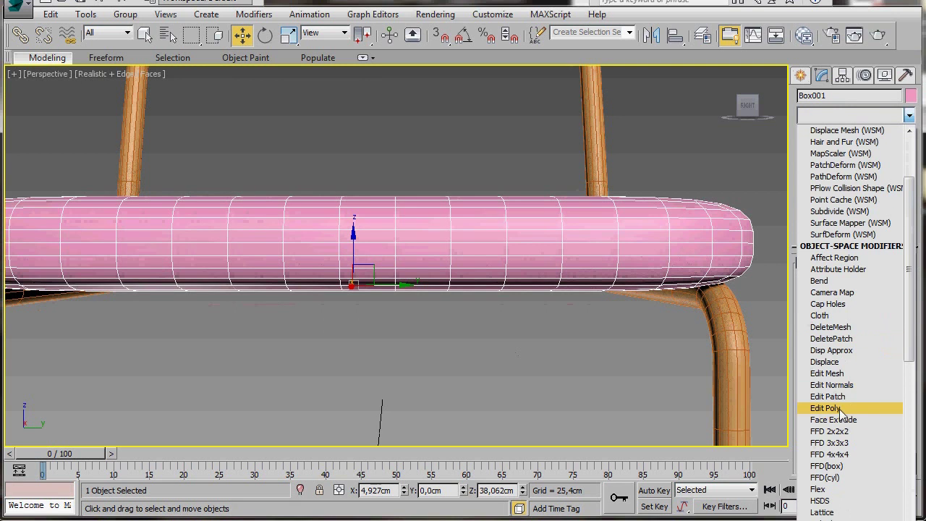
click(832, 407)
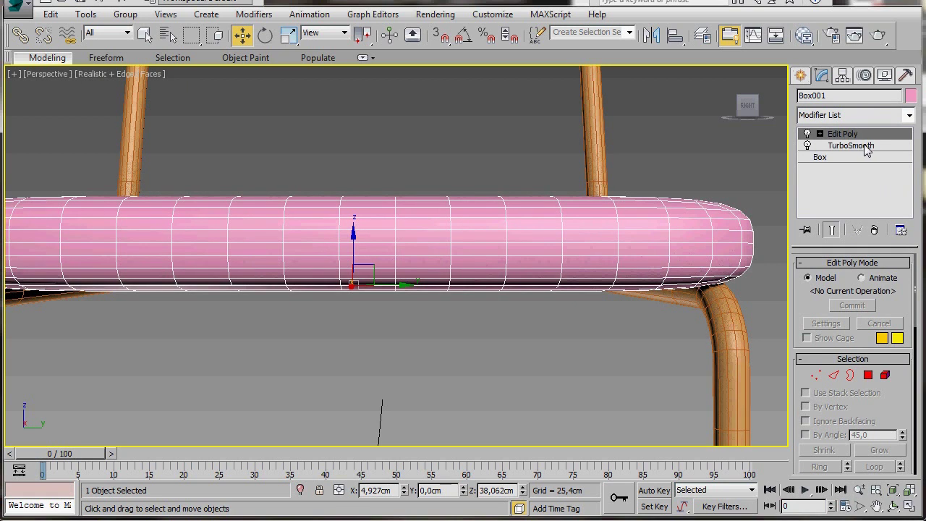
click(825, 95)
text(seat)
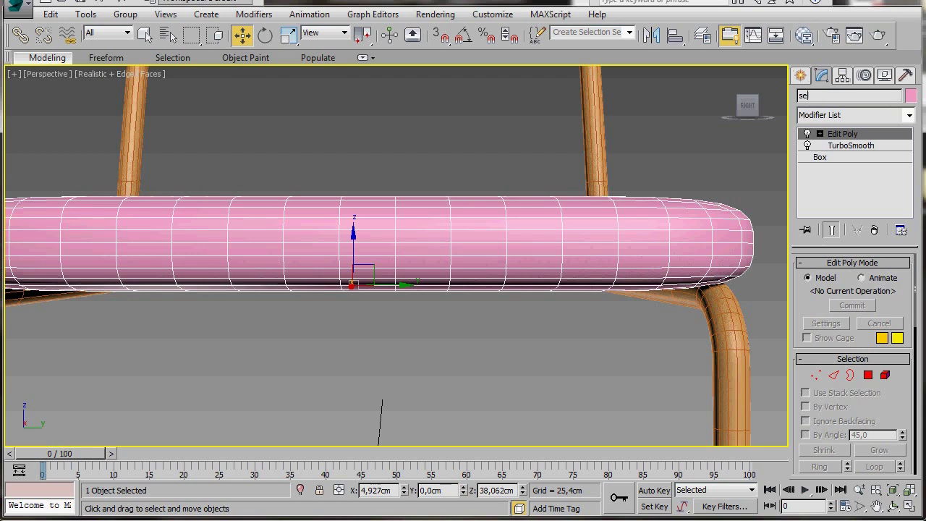
- Select the two full edge loops running around the seat's side, one near its upper rim and one near its lower rim
click(819, 134)
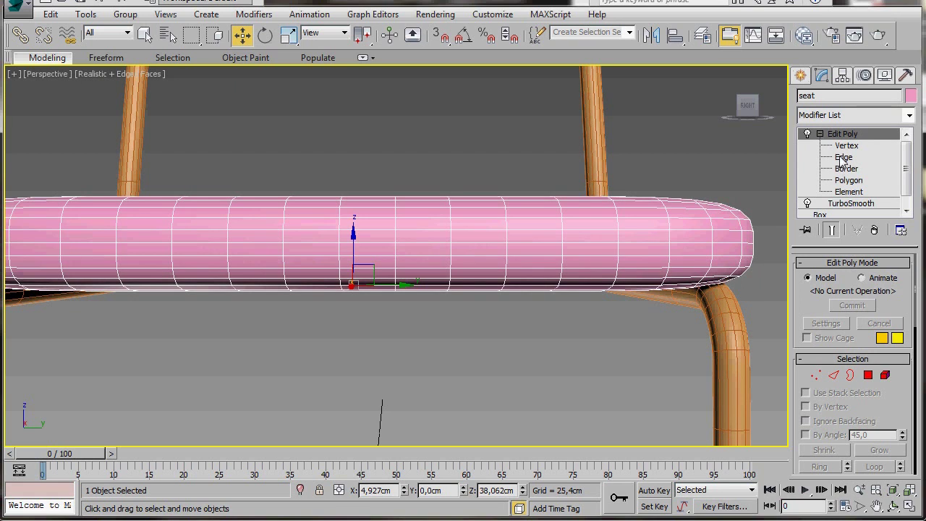
click(842, 159)
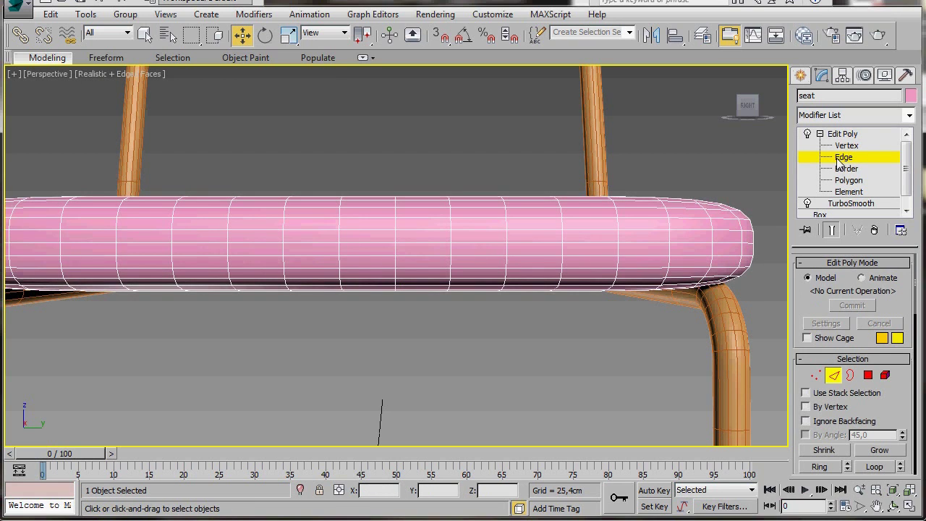
click(699, 208)
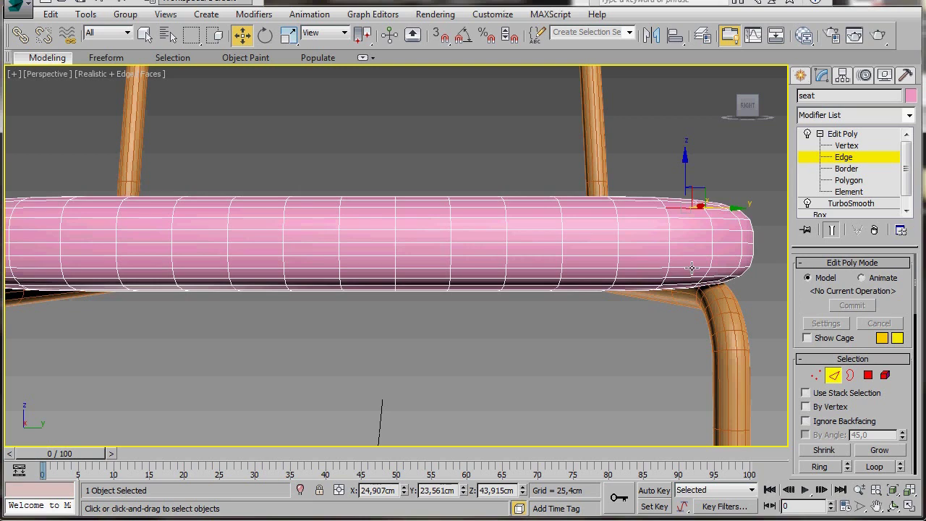
click(691, 268)
alt+middle_drag(640, 348, 698, 355)
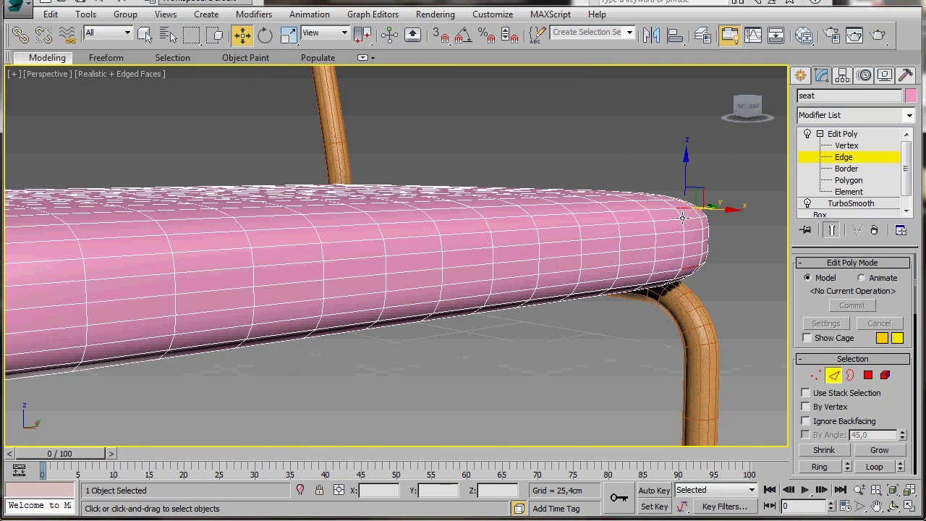
click(688, 216)
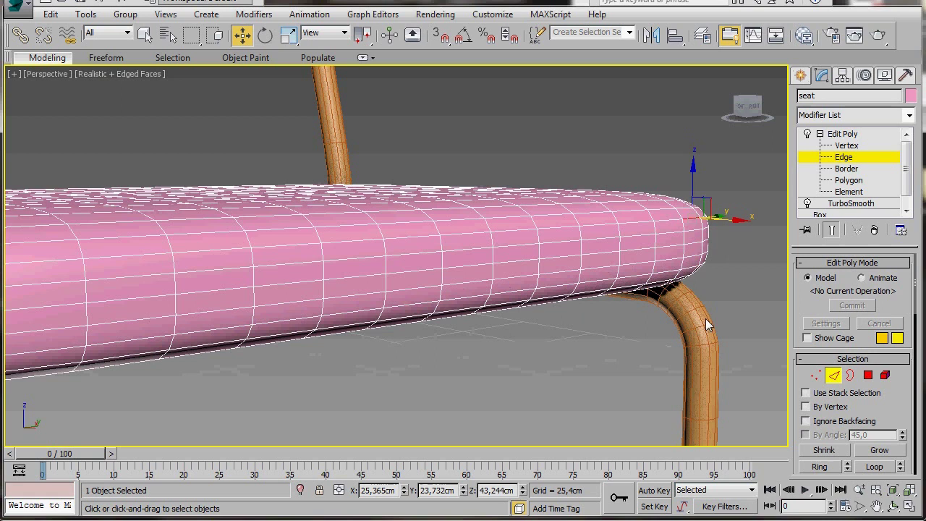
click(689, 269)
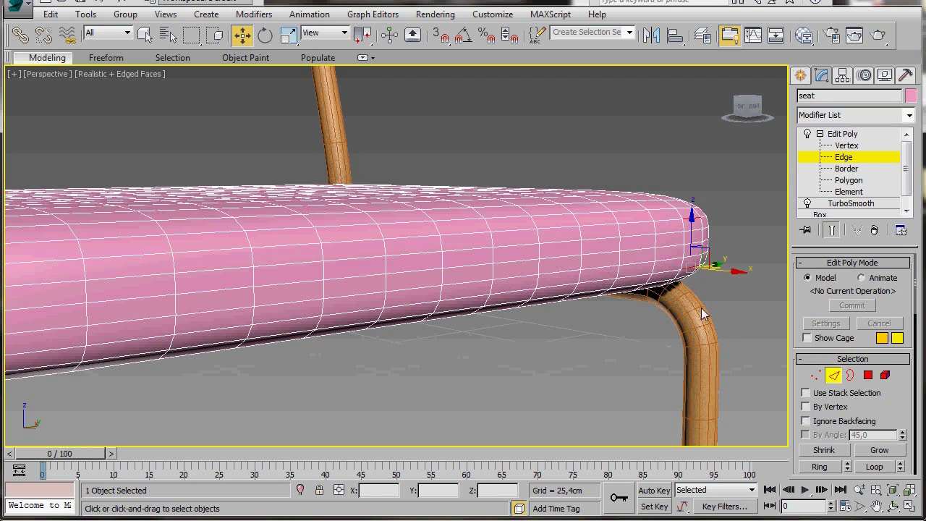
click(885, 466)
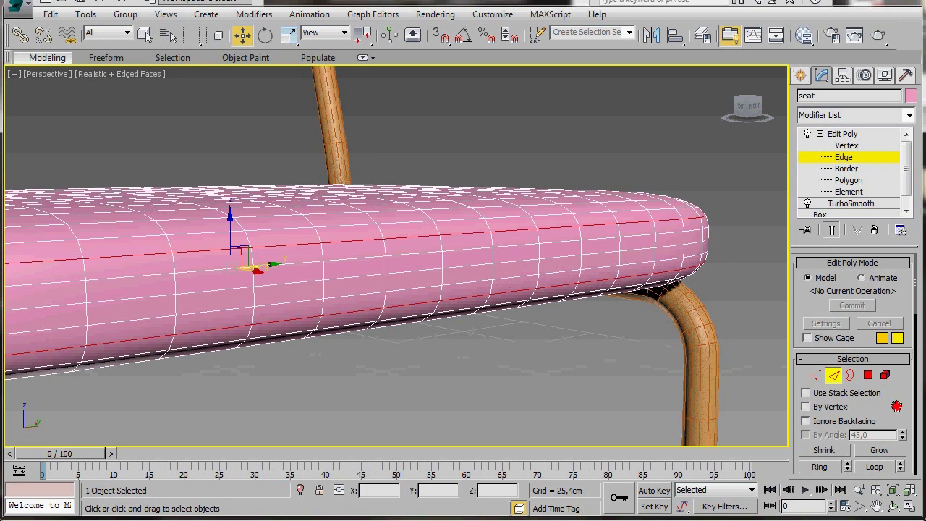
- Create a shape from the seat's two selected edge loops and leave edge editing
scroll(893, 403, down, 5)
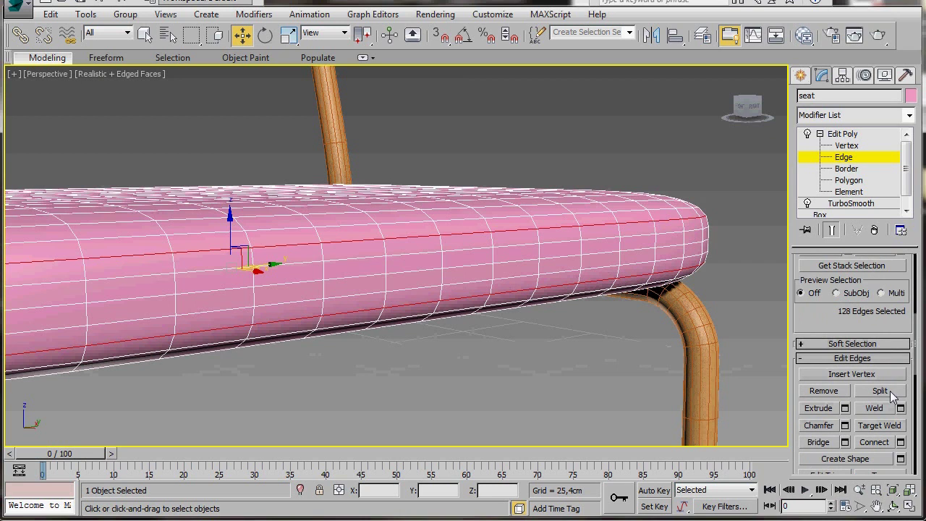
scroll(893, 395, down, 1)
click(822, 439)
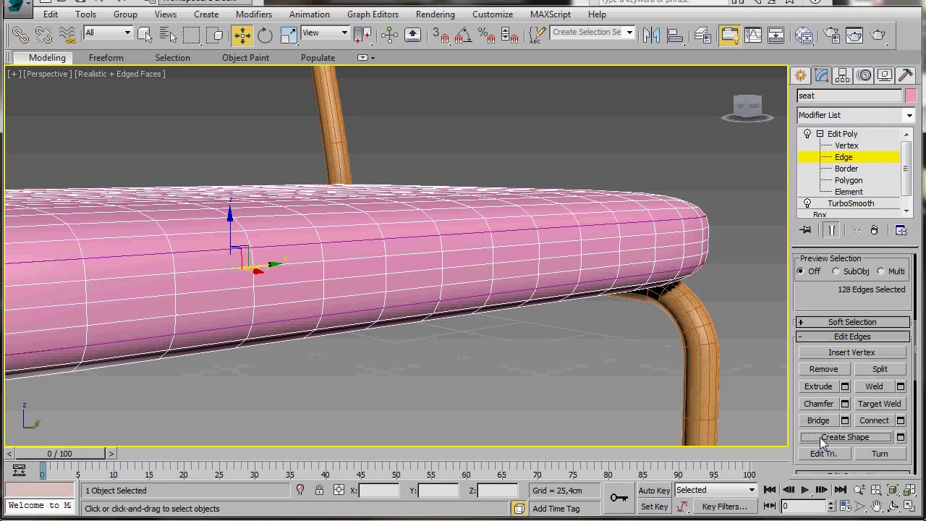
click(844, 135)
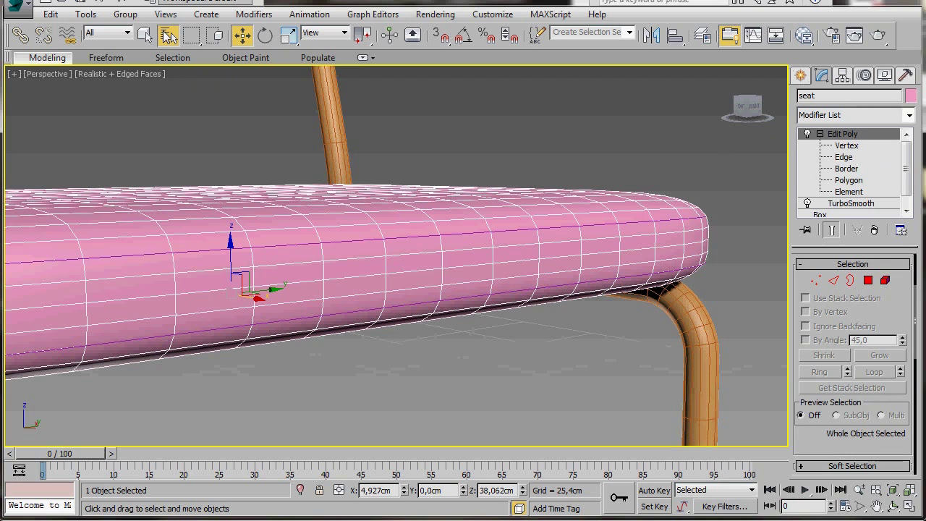
- Select the extracted Shape by name and enable it in the renderer and viewport as a radial spline
click(168, 36)
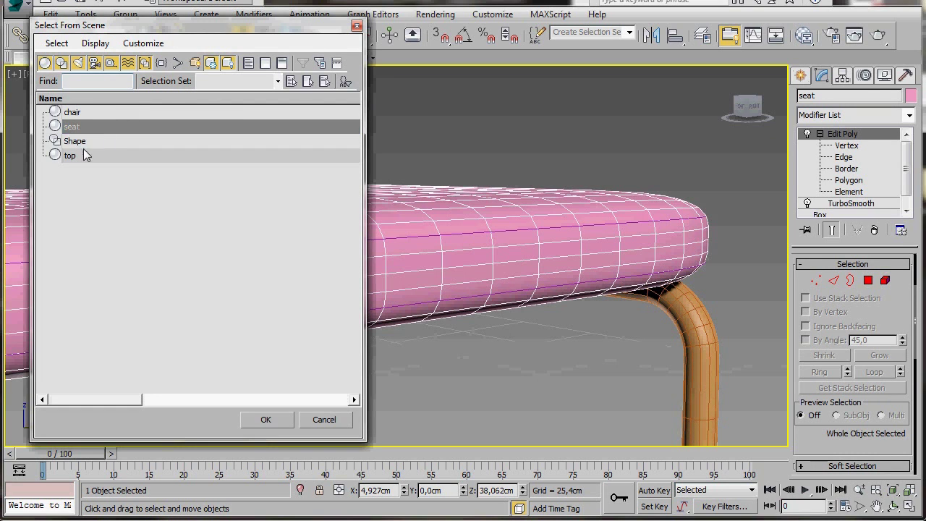
click(134, 147)
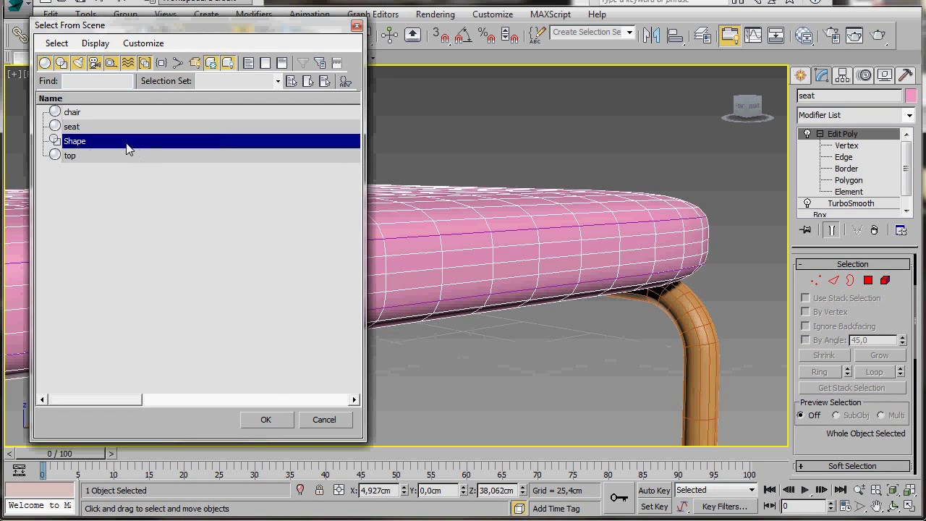
click(262, 420)
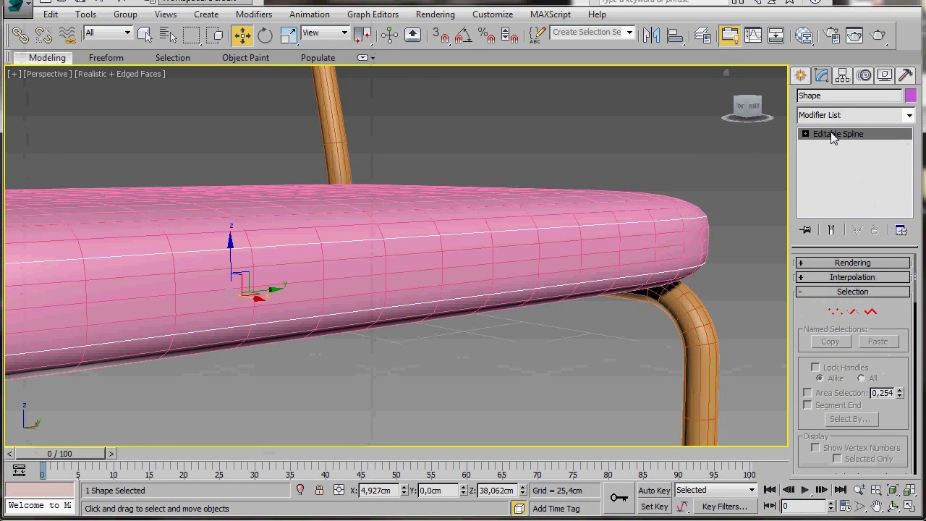
click(803, 264)
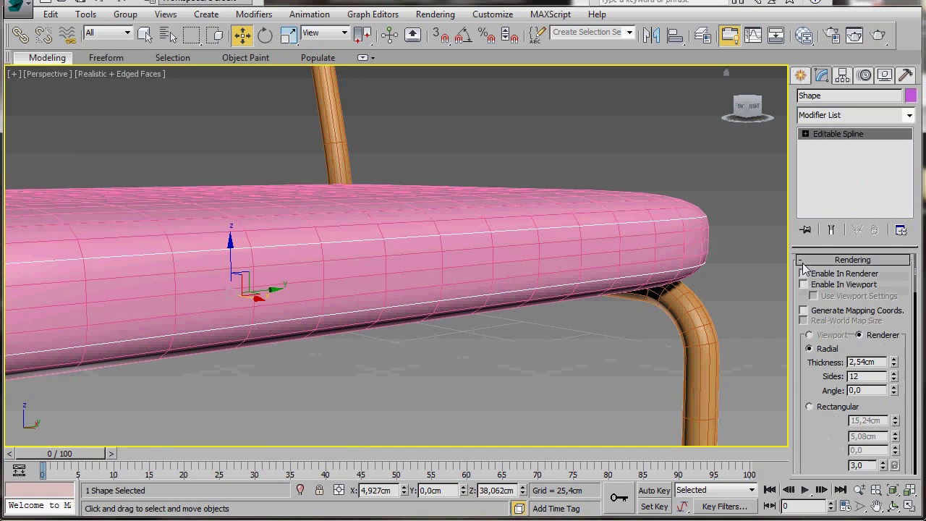
click(804, 284)
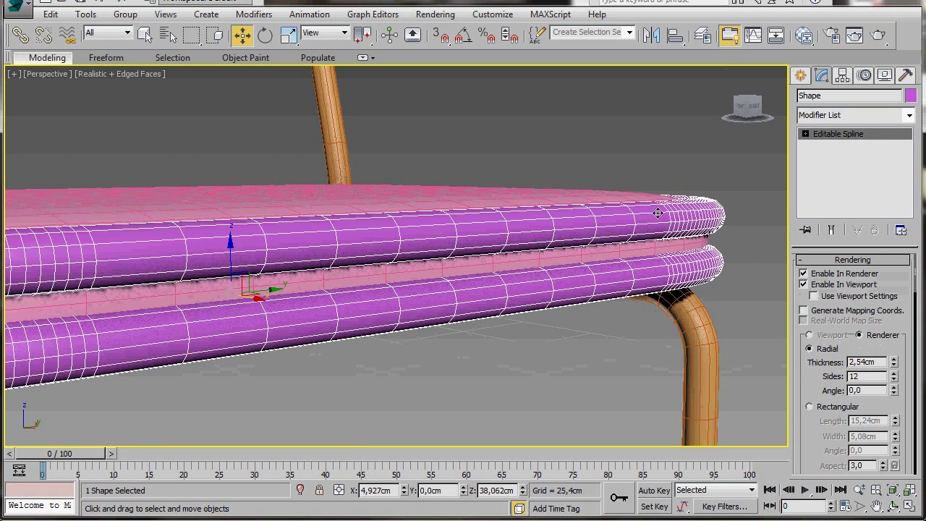
- Set the shape's radial rendering thickness to 0,5 cm
double_click(879, 362)
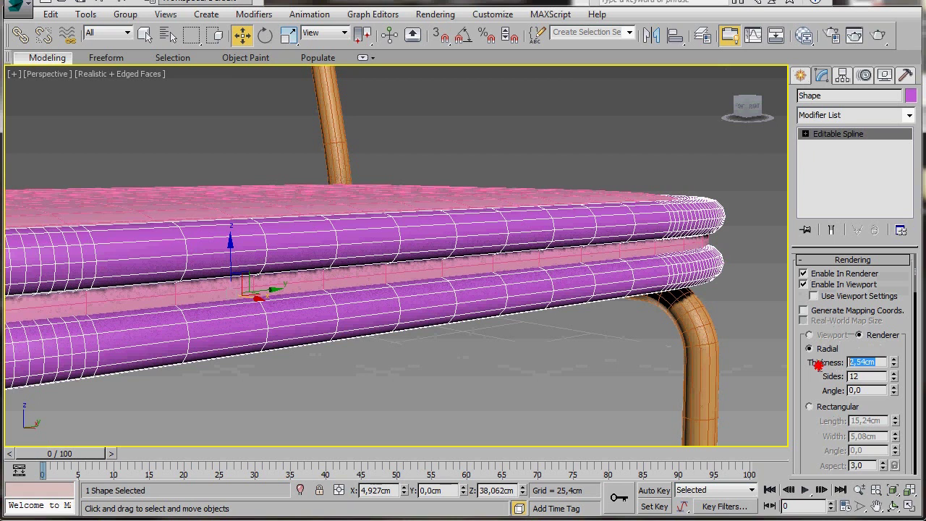
text(0,)
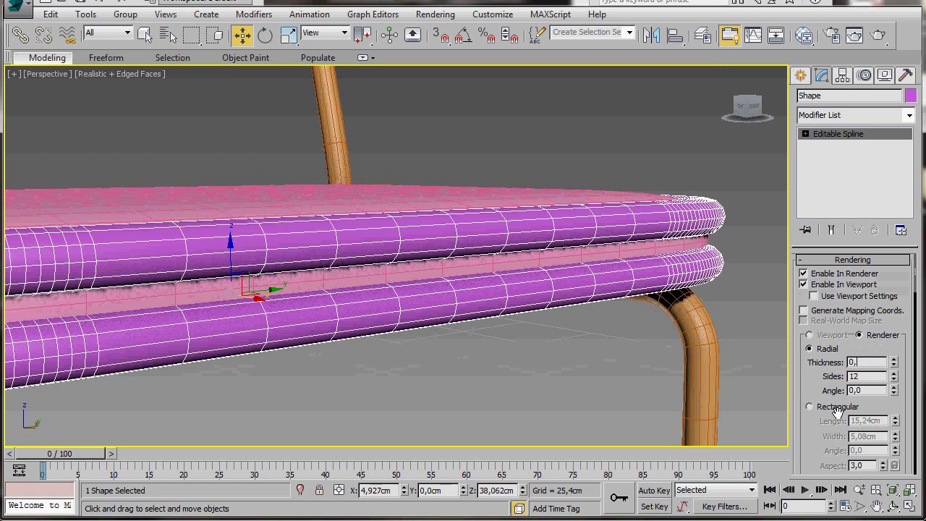
text(5cm)
key(Return)
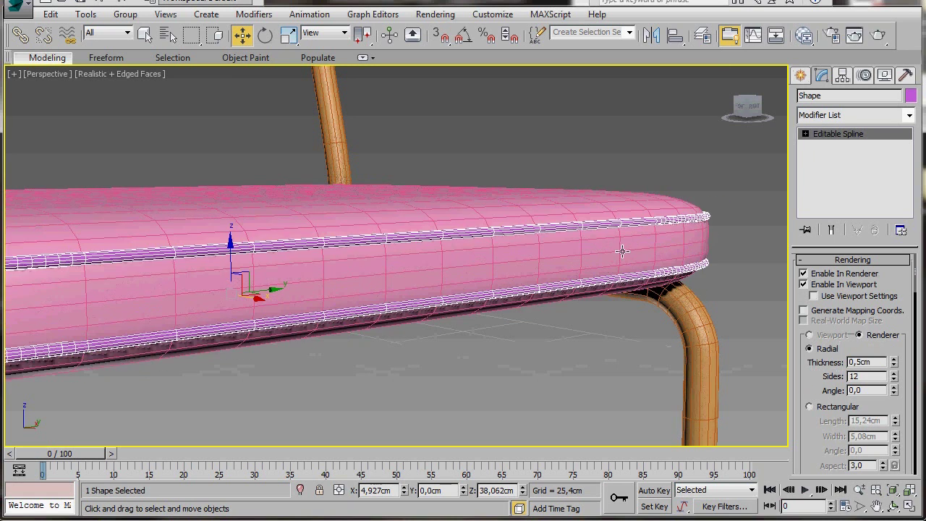
- Attach the two thin piping loops to the seat's Edit Poly so they become one object
middle_drag(475, 303, 509, 306)
scroll(511, 304, up, 1)
scroll(509, 302, down, 1)
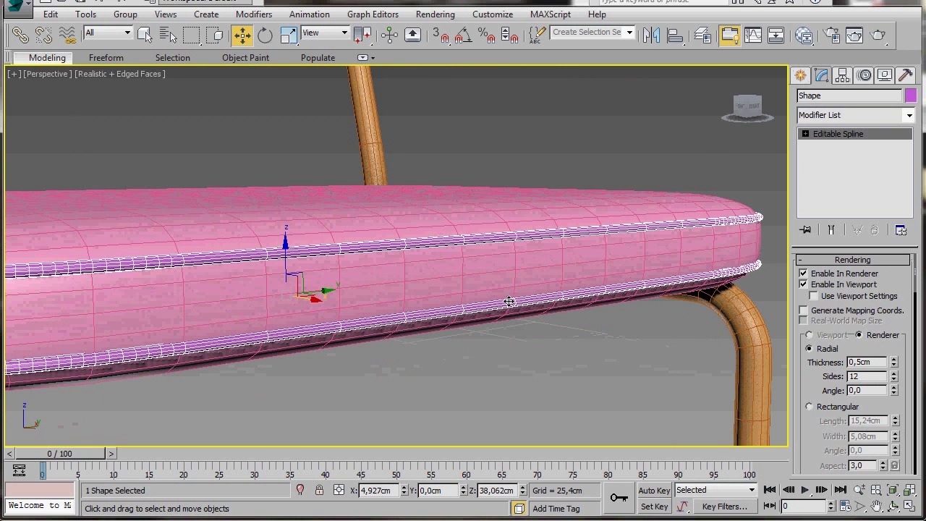
scroll(509, 302, down, 2)
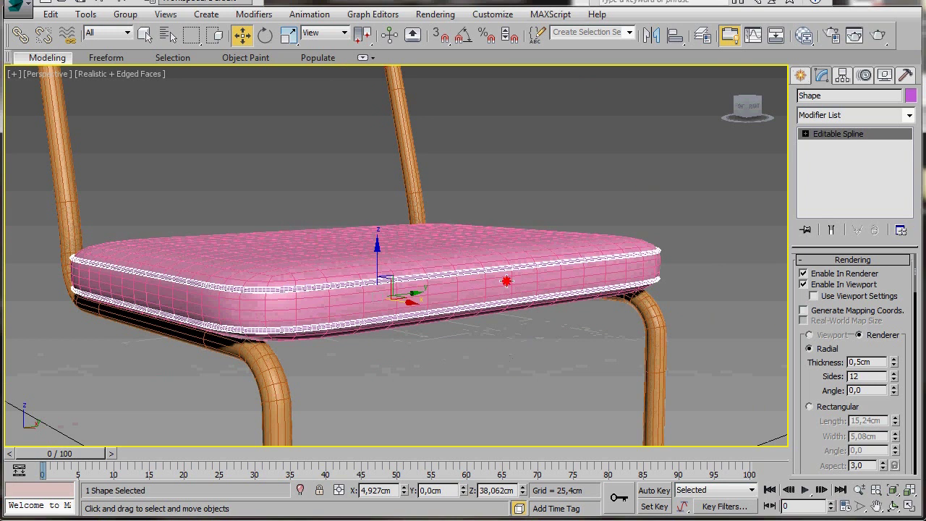
click(505, 282)
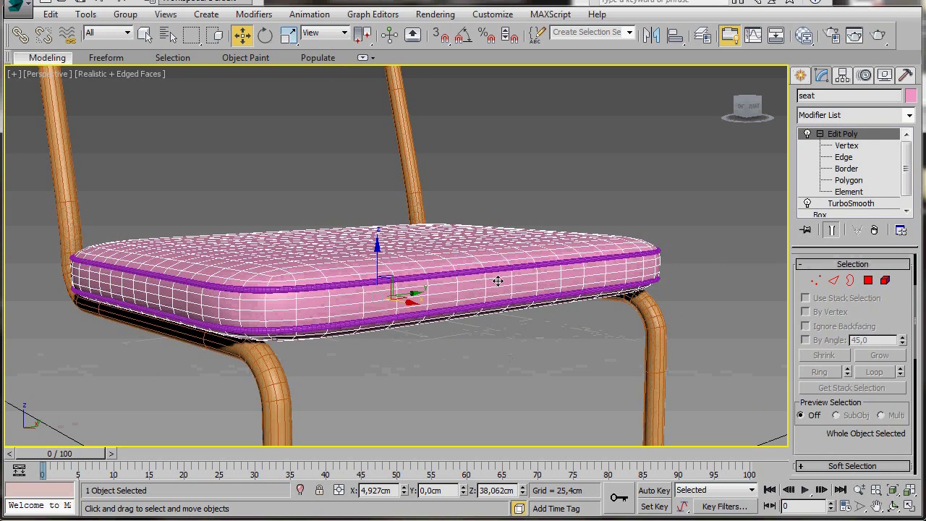
scroll(821, 434, down, 5)
click(821, 390)
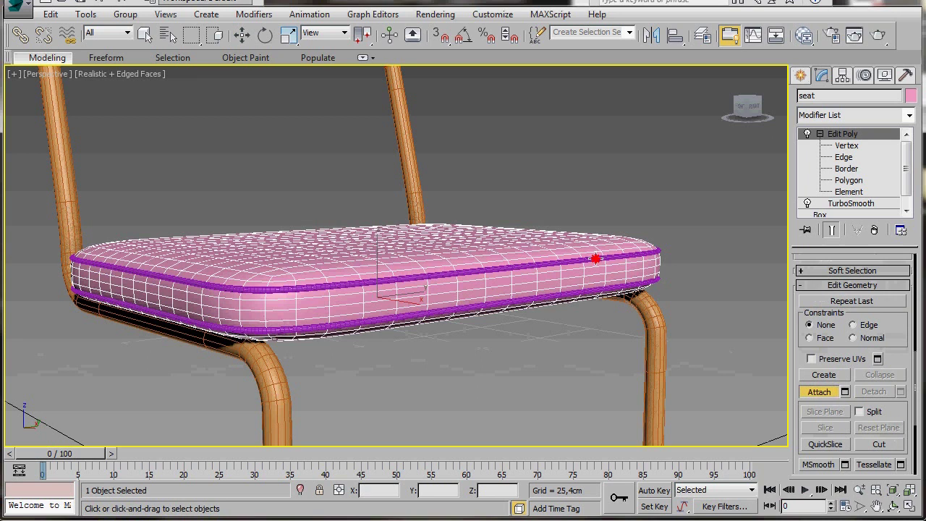
click(594, 258)
click(819, 392)
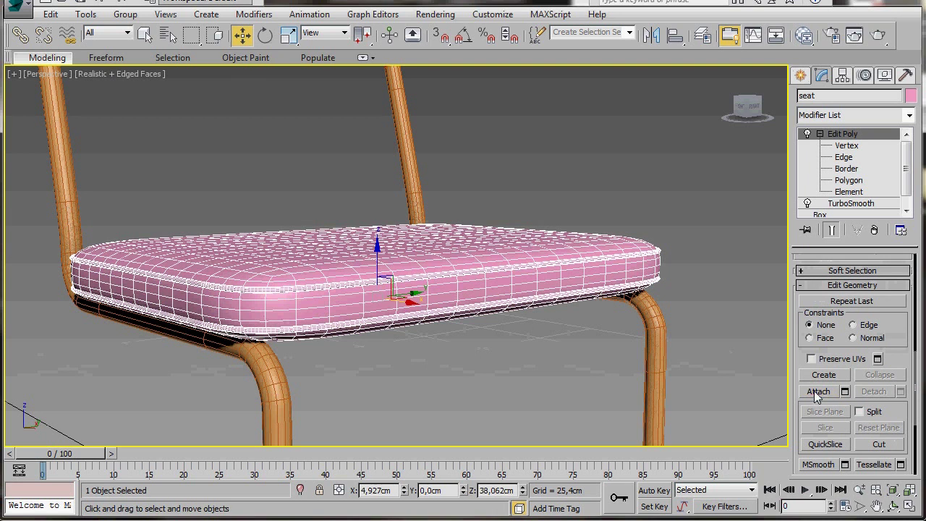
- Change the seat's object colour to dark red and turn off the edged-faces display in the perspective view
click(541, 358)
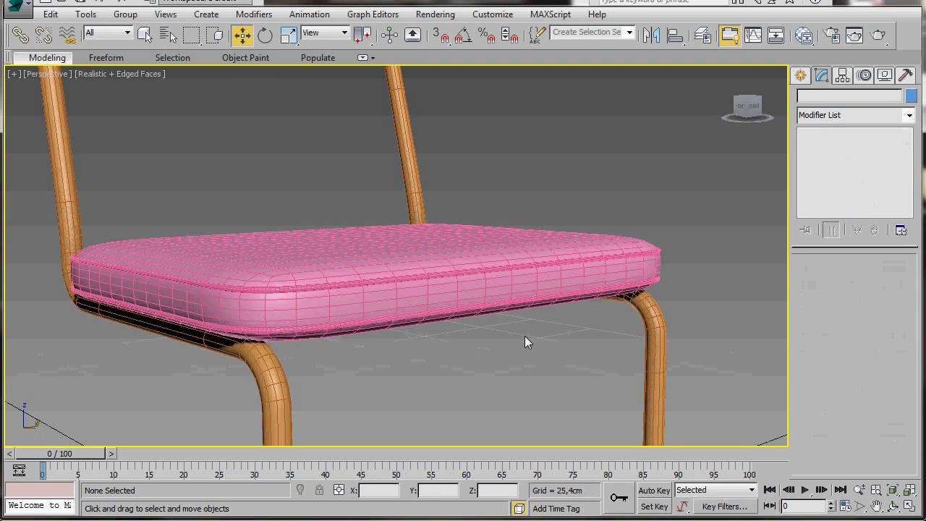
click(465, 289)
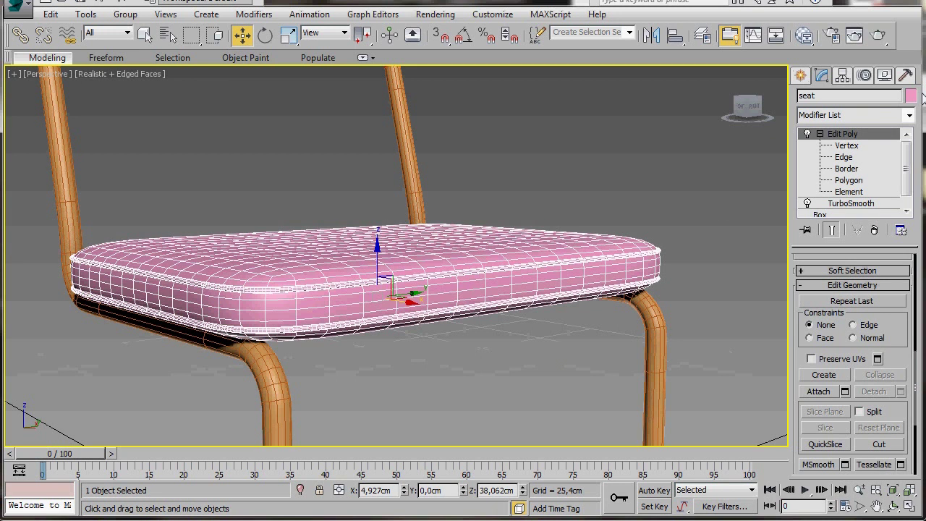
click(912, 97)
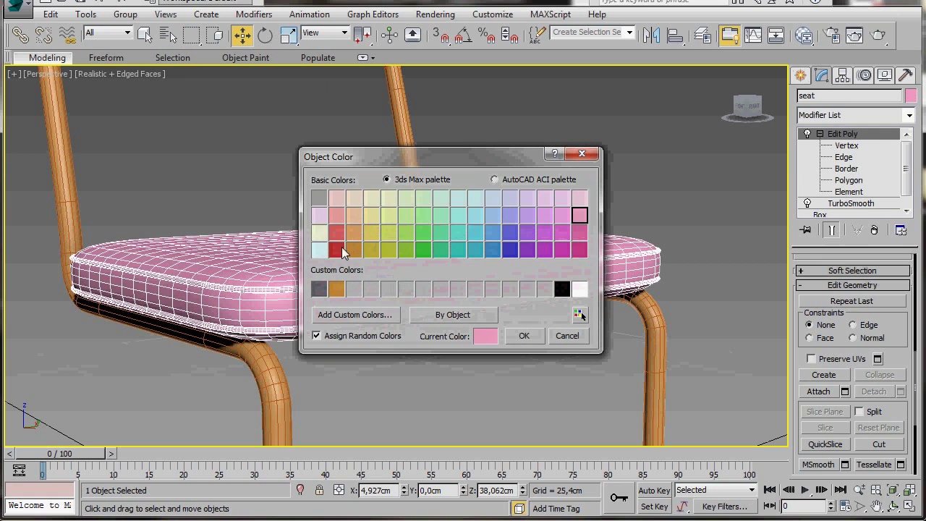
click(337, 249)
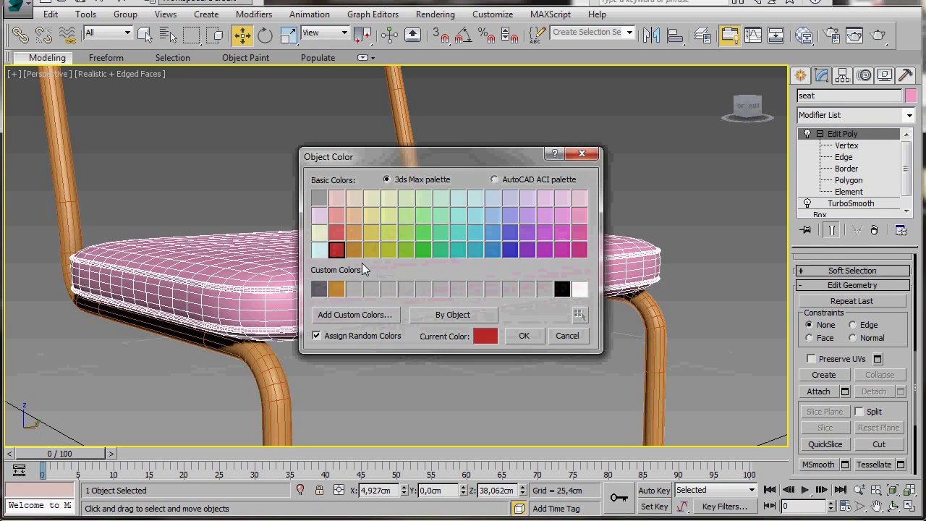
click(515, 338)
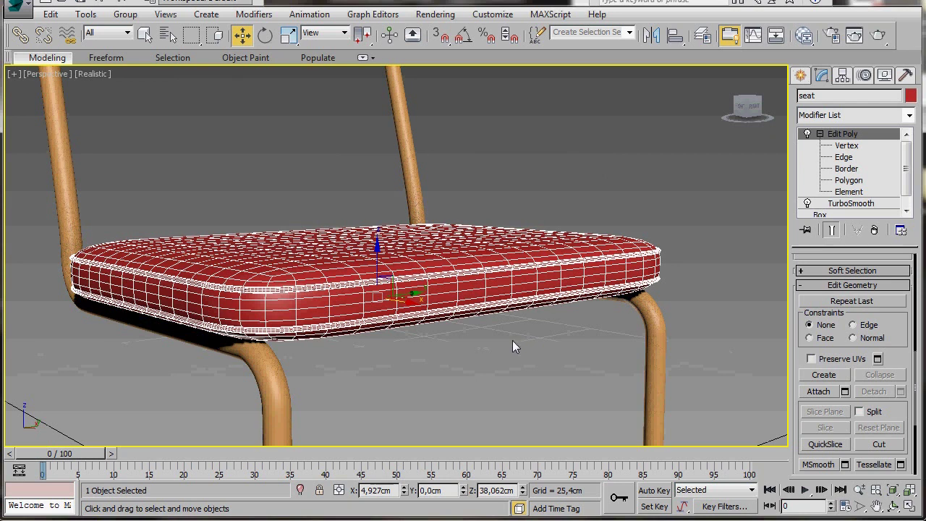
click(511, 346)
key(F4)
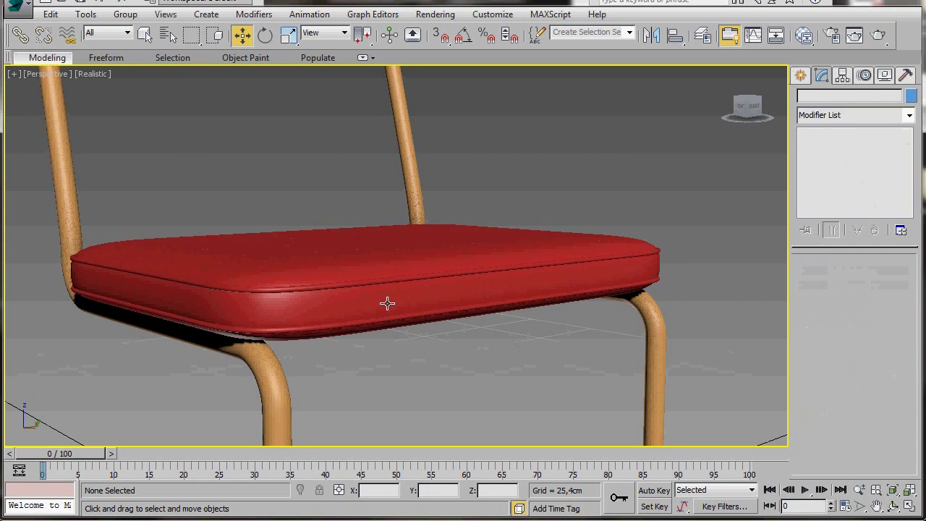
- Move the seat forward to about X 6,337 cm and lower it onto the frame at about Z 37,807 cm
alt+middle_drag(419, 367, 483, 362)
alt+middle_drag(605, 258, 601, 300)
scroll(479, 403, up, 5)
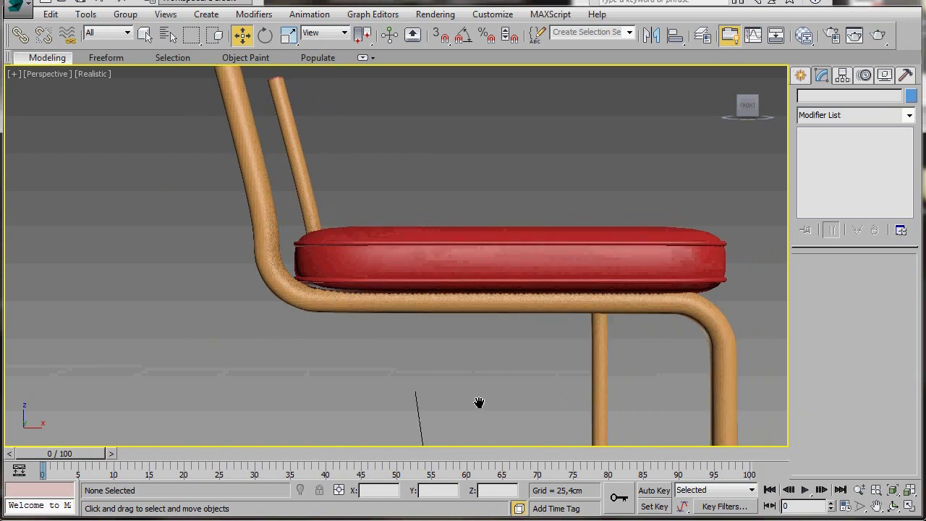
scroll(437, 395, down, 5)
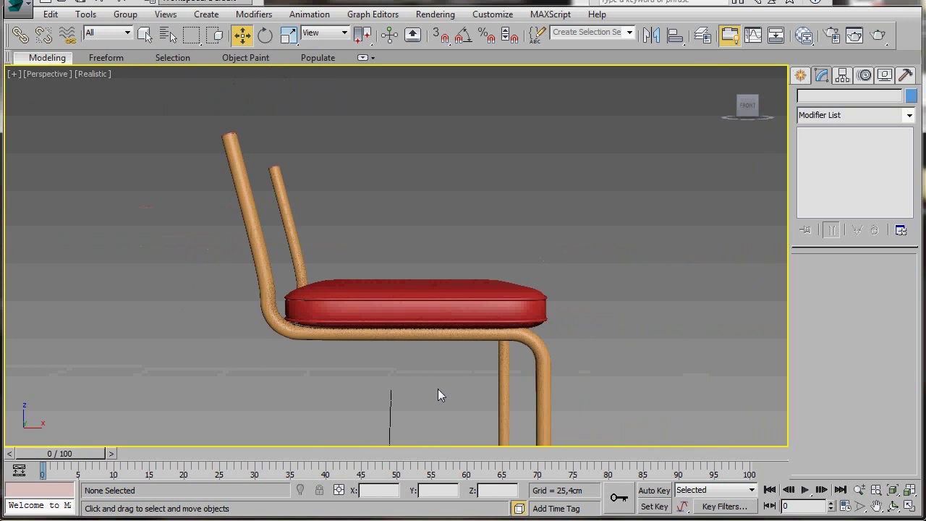
scroll(437, 395, up, 2)
click(436, 266)
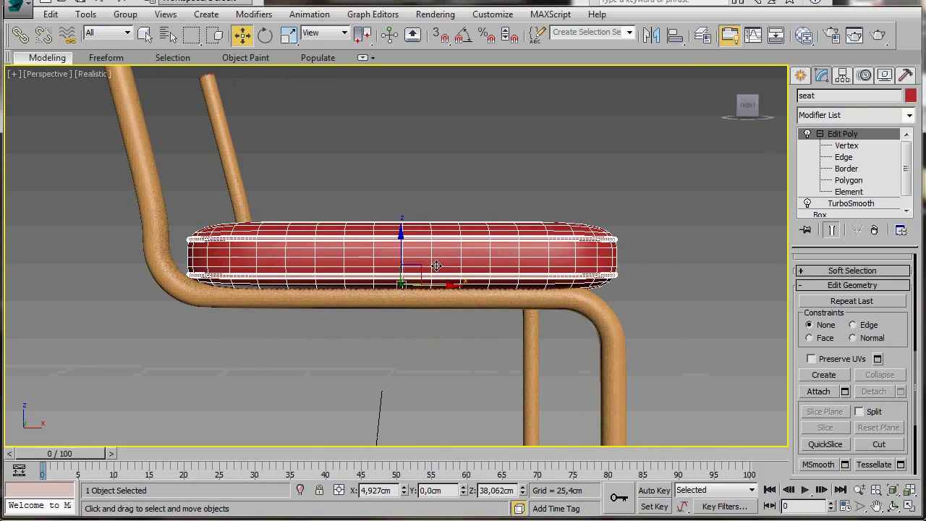
drag(445, 285, 456, 279)
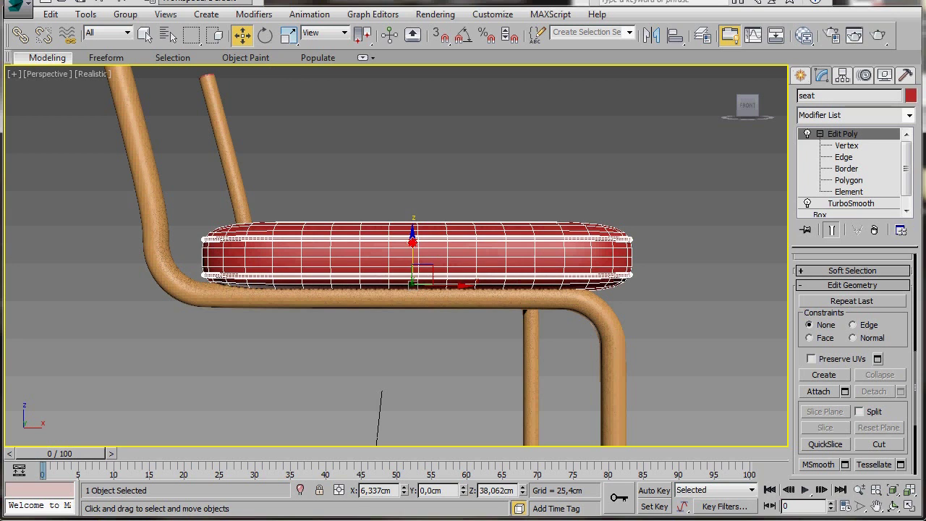
drag(413, 246, 413, 245)
click(462, 390)
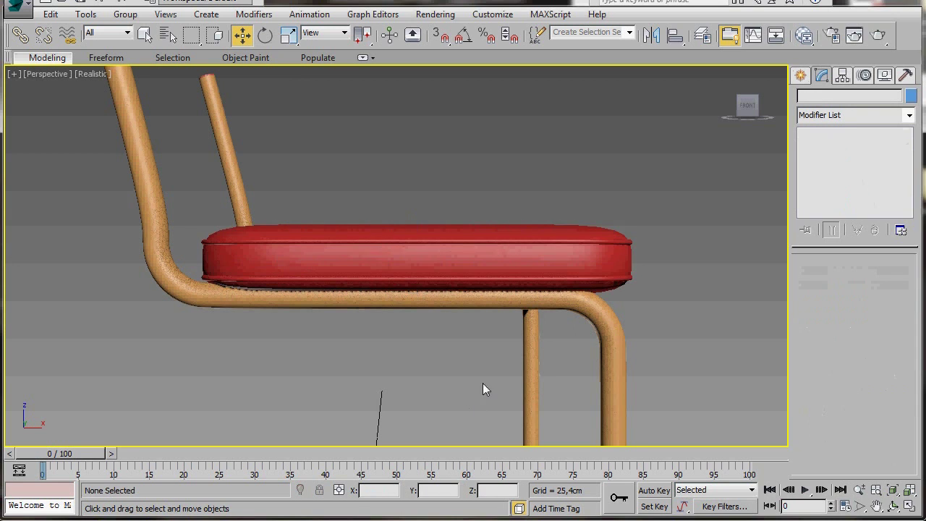
- Add an FFD 3x3x3 modifier on top of the seat's Edit Poly
click(764, 107)
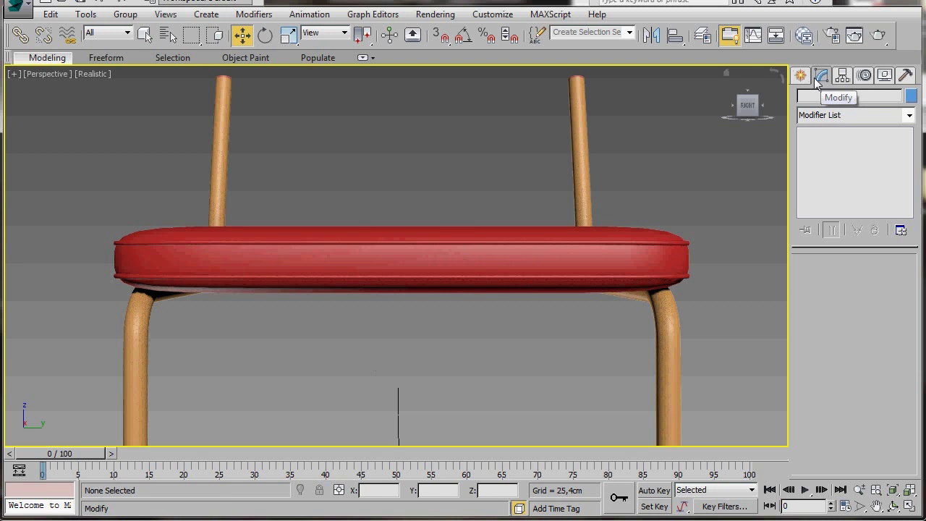
click(398, 262)
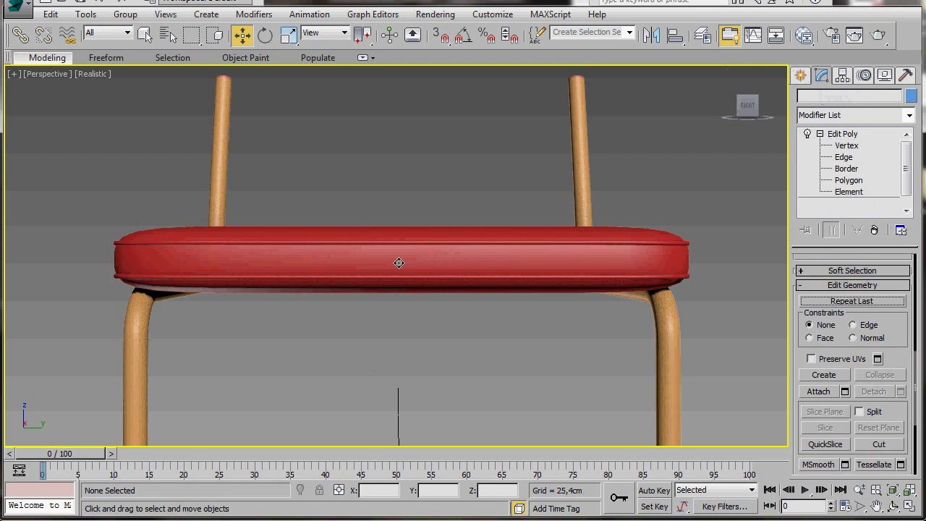
click(908, 115)
scroll(843, 390, down, 5)
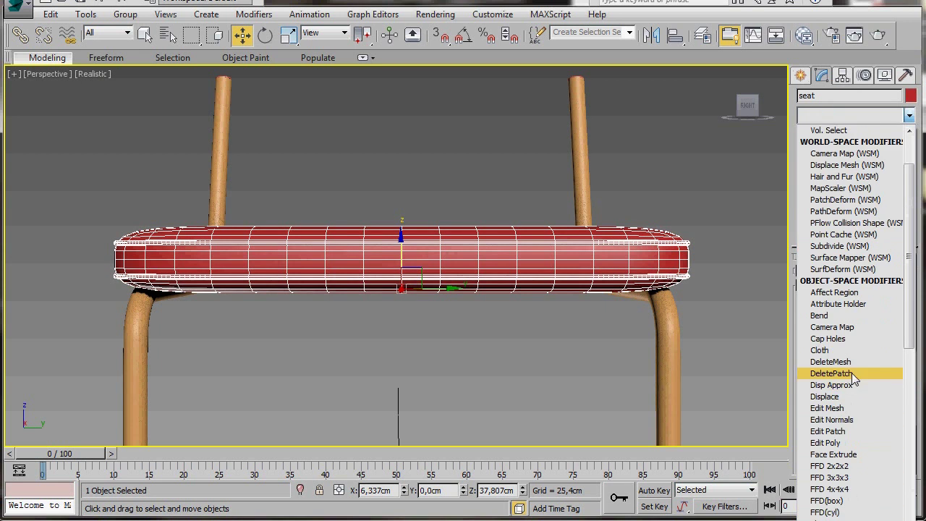
scroll(852, 374, down, 2)
click(857, 303)
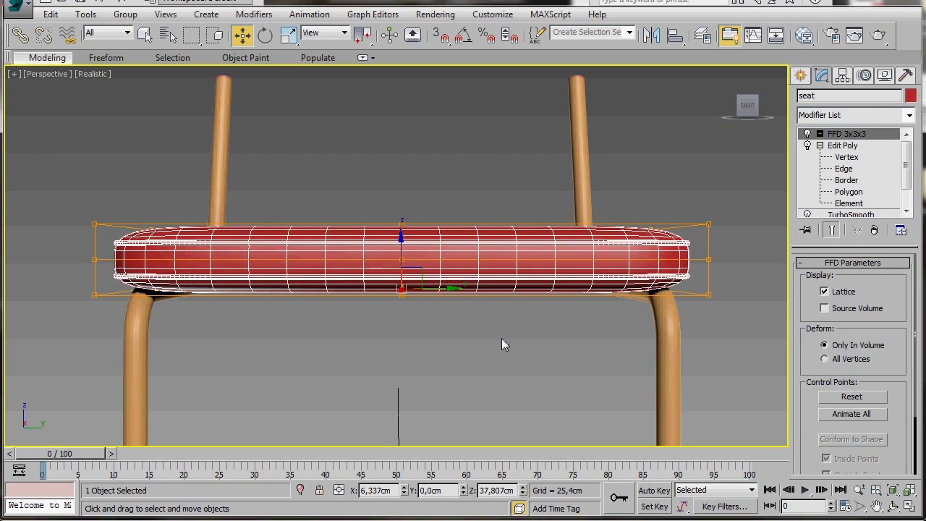
- Lower the FFD lattice's middle control points across the seat's width to about Z 38,268 cm and leave control-point editing
click(820, 133)
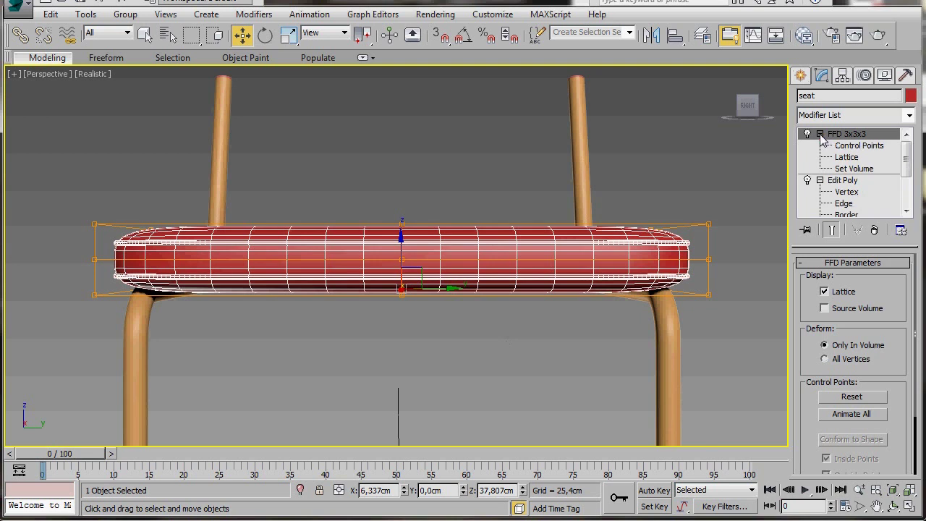
click(857, 147)
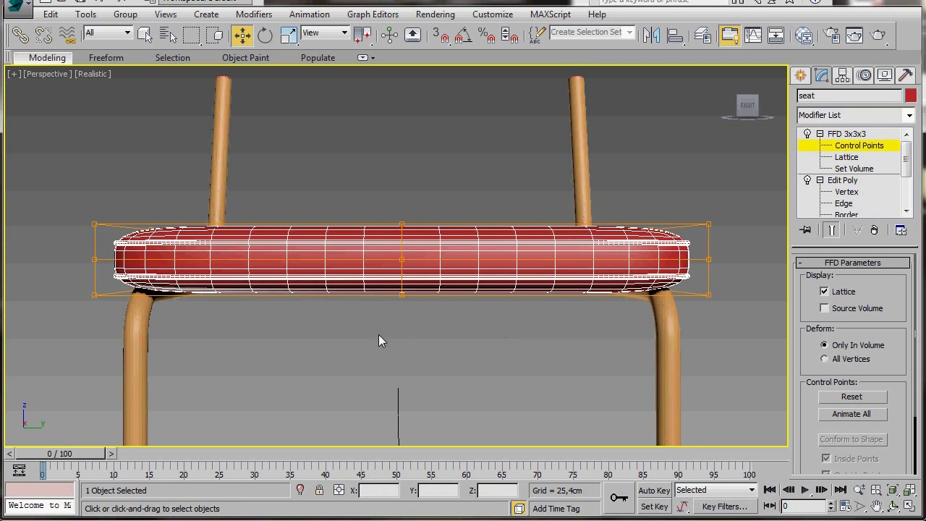
drag(329, 144, 469, 401)
drag(400, 208, 402, 232)
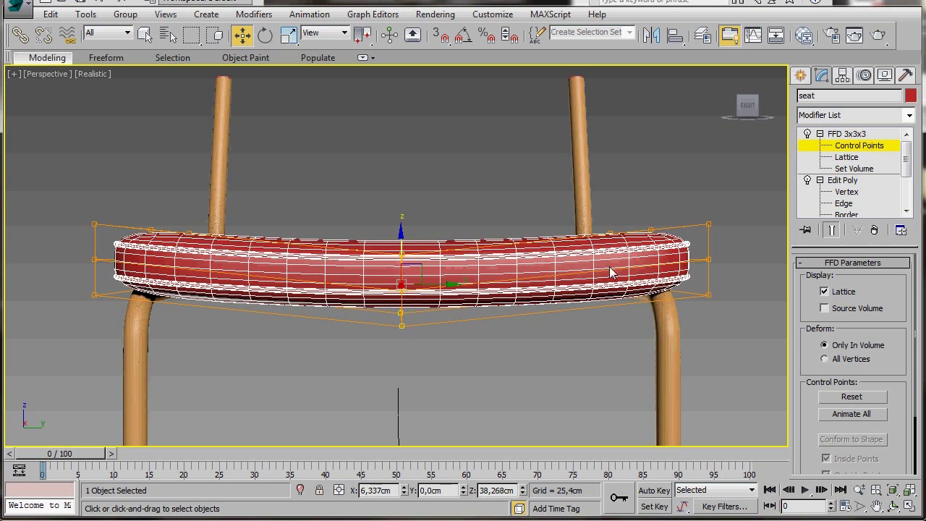
click(851, 133)
click(820, 134)
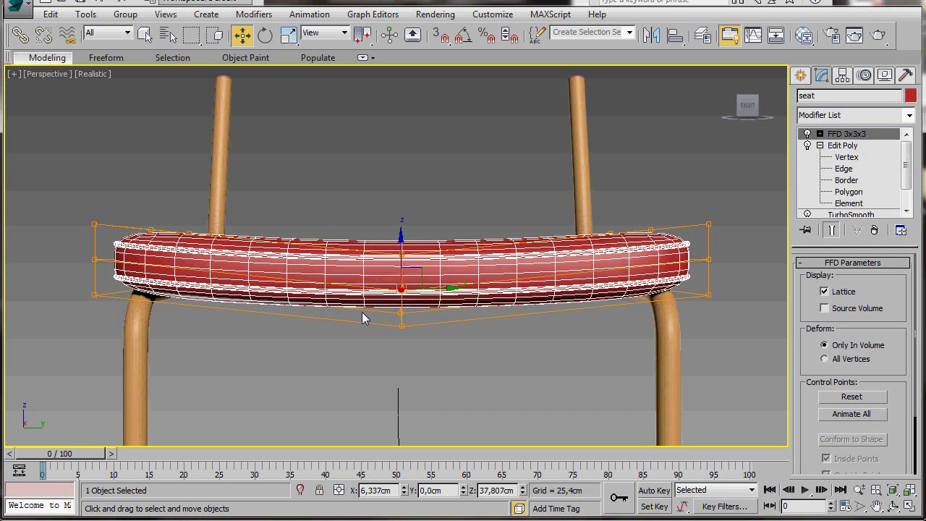
- Convert the curved seat to an Editable Poly
right_click(492, 266)
mouse_move(509, 399)
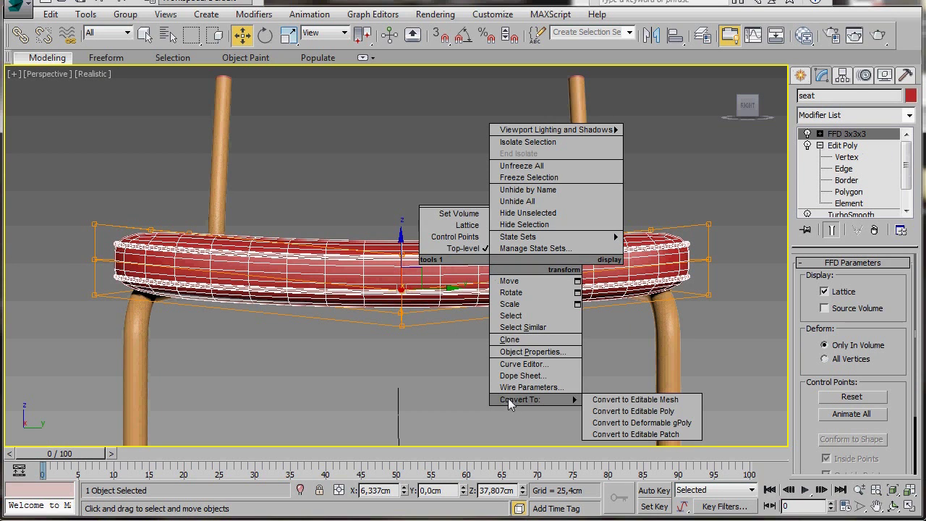
click(620, 411)
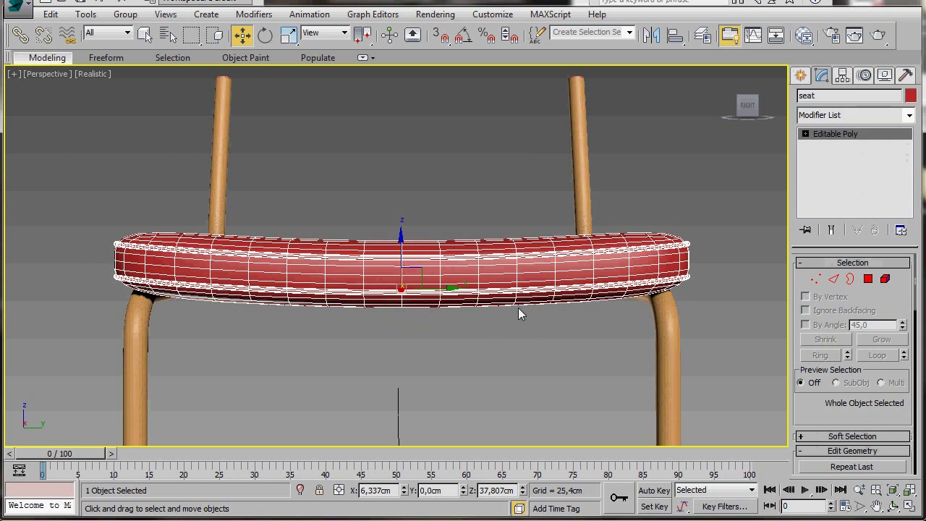
mouse_move(760, 113)
click(732, 109)
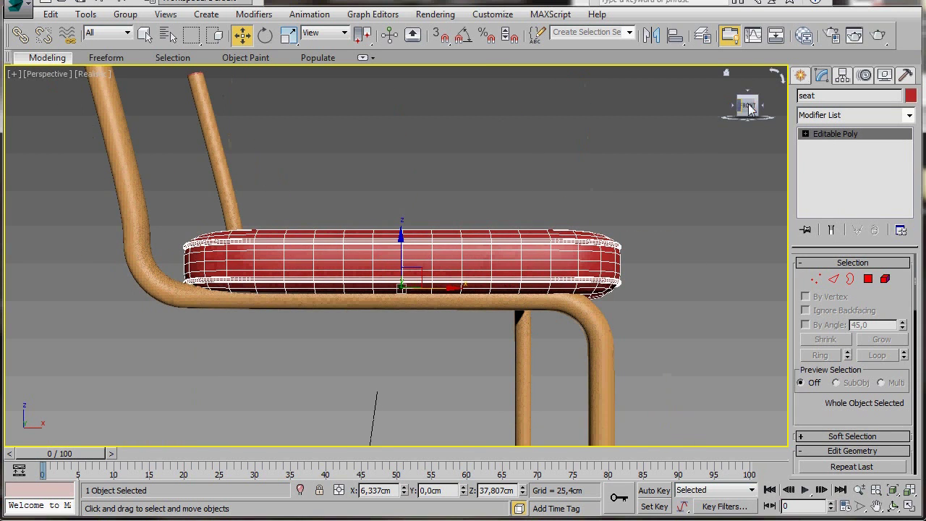
- Make one independent copy of the seat, rotated 90 degrees about the Y axis with angle snap enabled
mouse_move(389, 341)
middle_down()
mouse_move(393, 355)
mouse_move(455, 403)
middle_up()
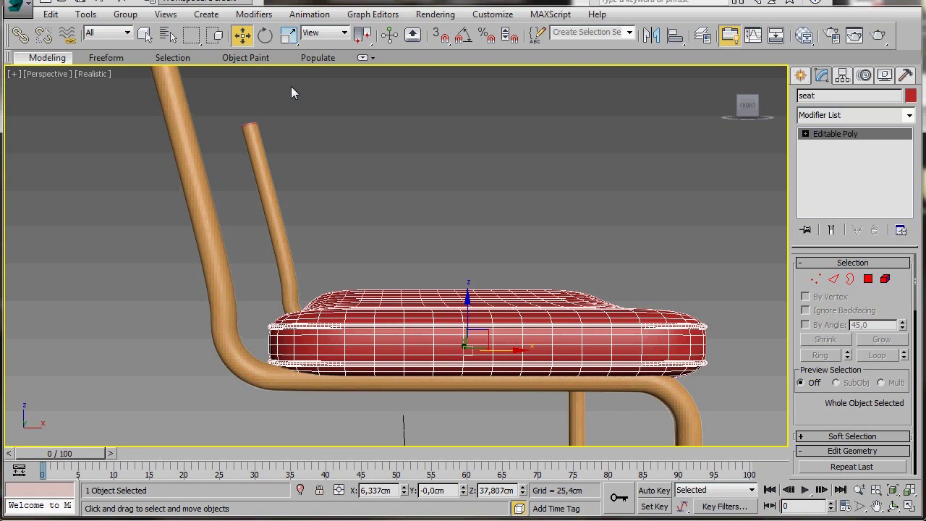
click(268, 40)
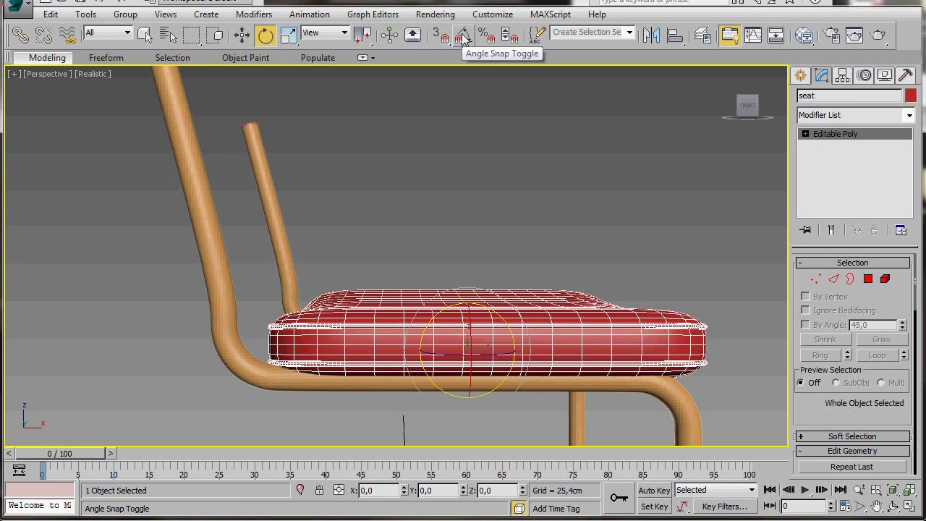
click(462, 33)
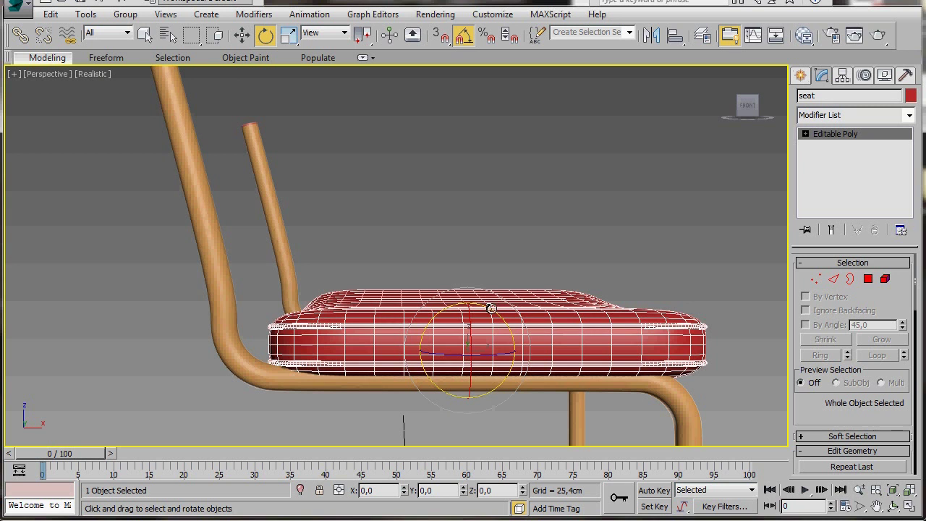
mouse_move(476, 304)
shift+mouse_down()
mouse_move(509, 334)
mouse_move(513, 406)
shift+mouse_up()
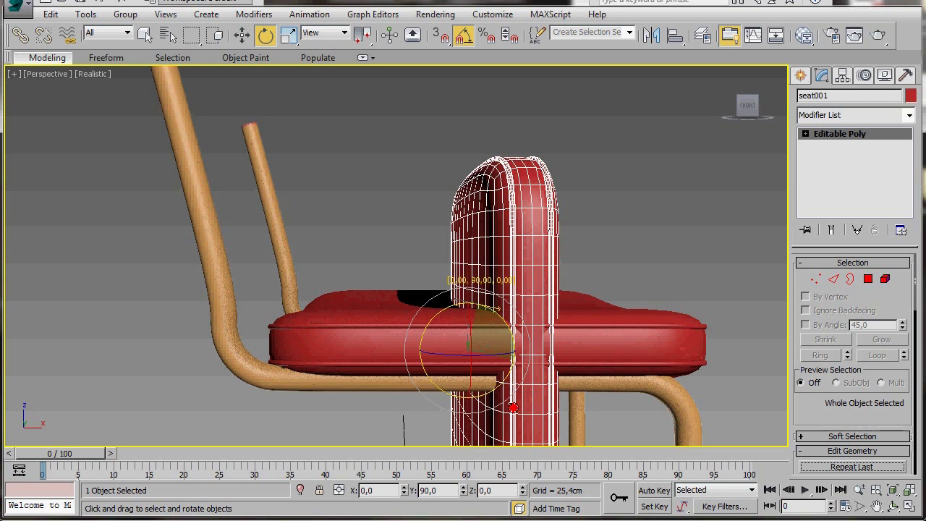
shift+drag(513, 406, 514, 406)
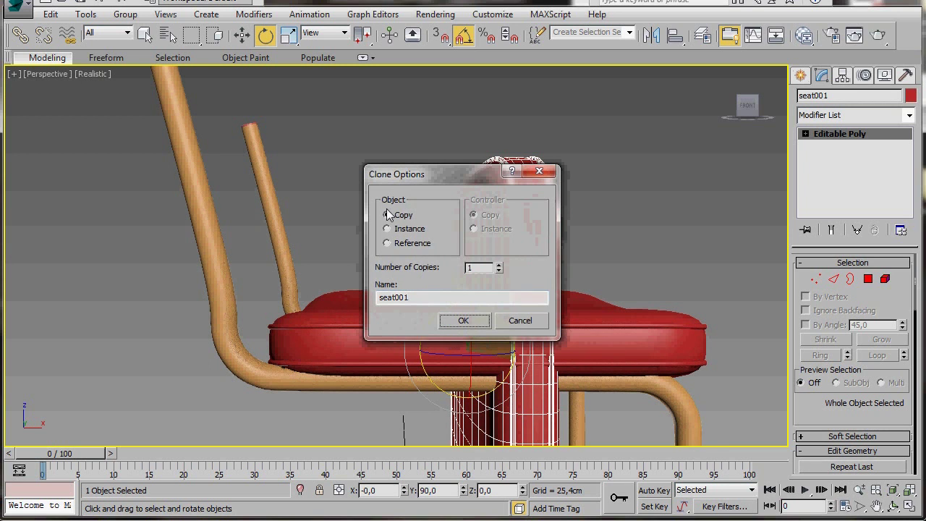
click(462, 320)
- Raise the upright seat copy to about Z 59,567 cm and move it back to about X -15,833 cm
right_click(467, 326)
click(481, 333)
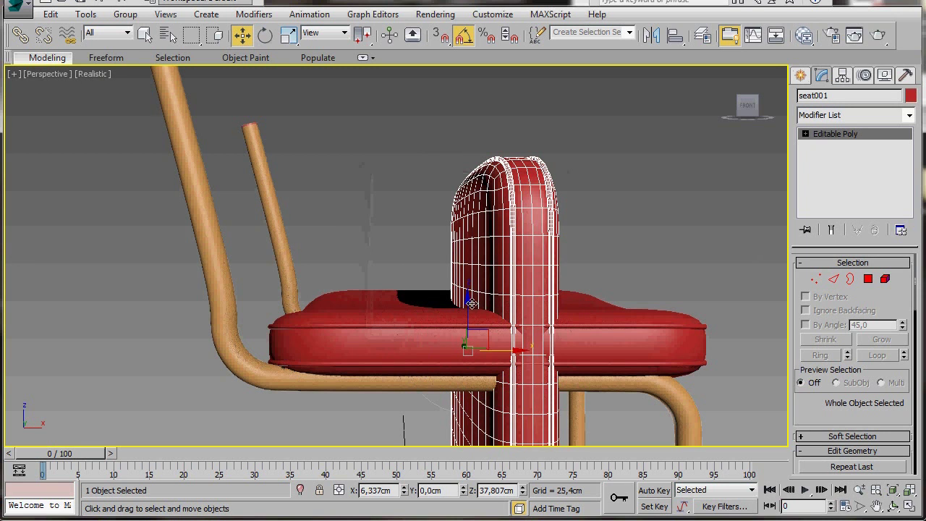
drag(471, 303, 463, 185)
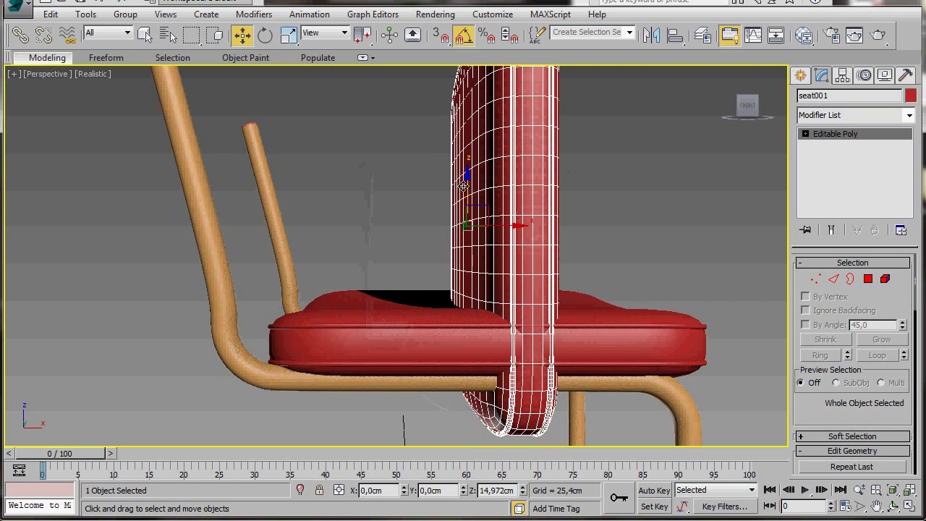
scroll(439, 273, down, 3)
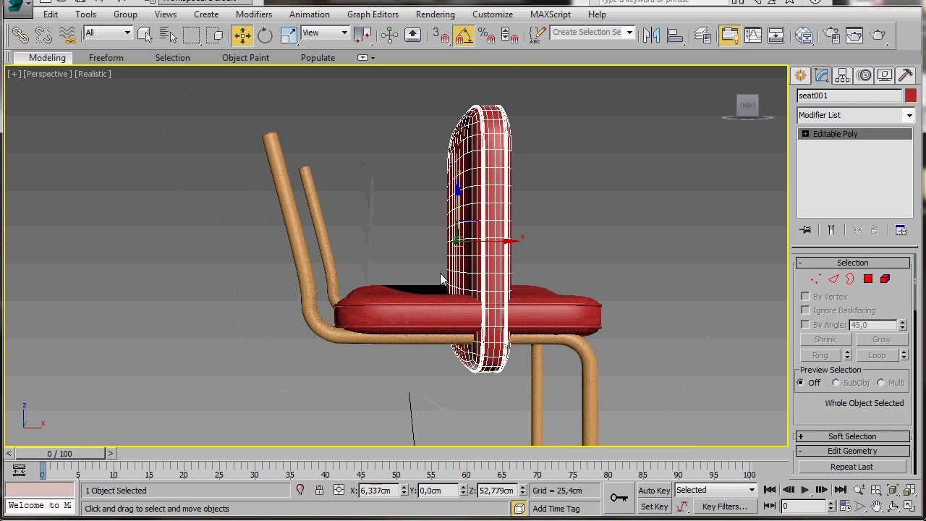
middle_drag(437, 314, 444, 343)
drag(463, 243, 463, 207)
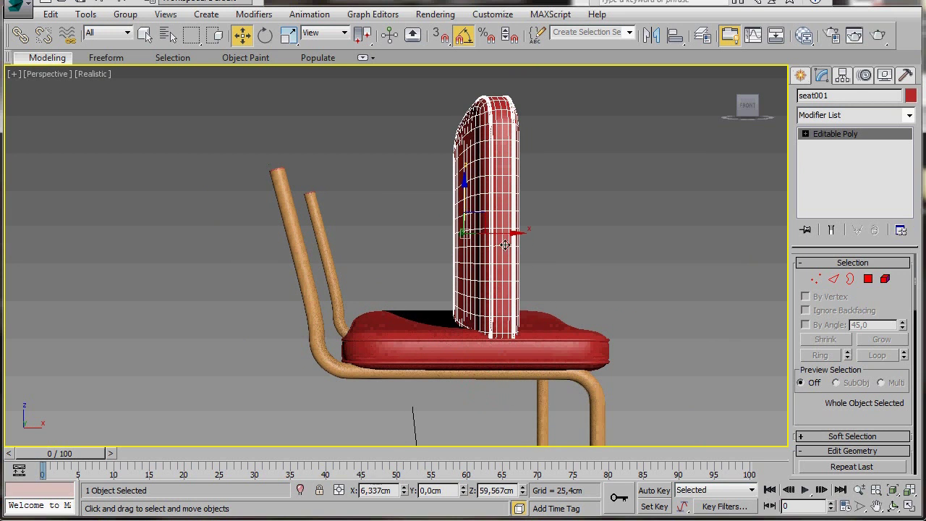
drag(508, 234, 398, 232)
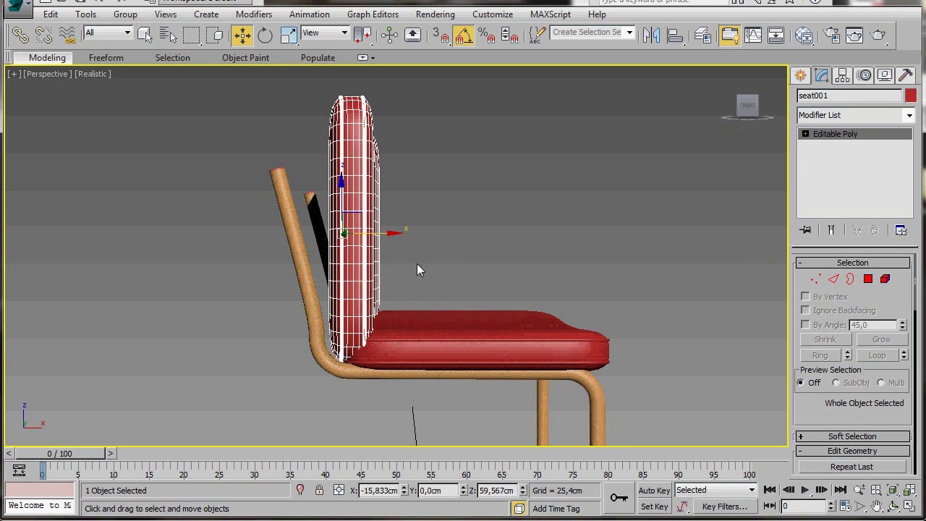
- Scale the backrest cushion down in height only and raise it to about Z 62,169 cm
click(287, 38)
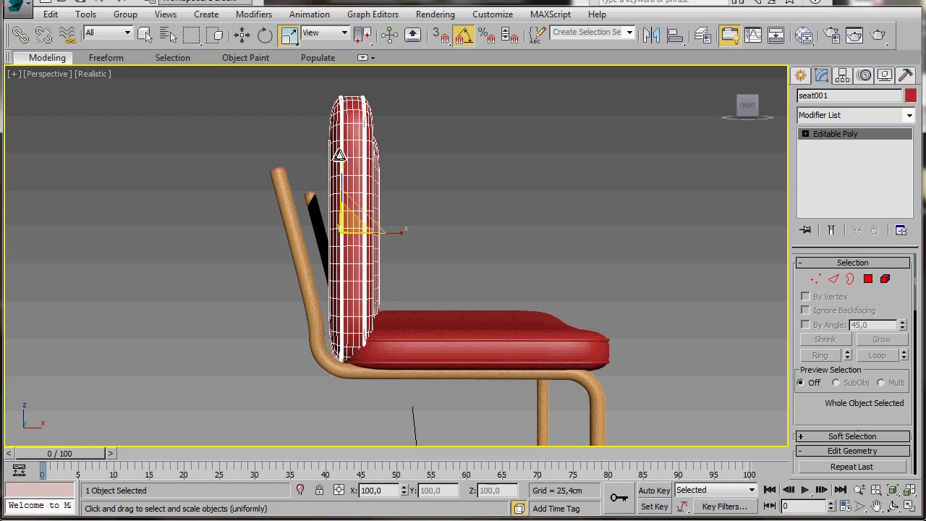
click(348, 214)
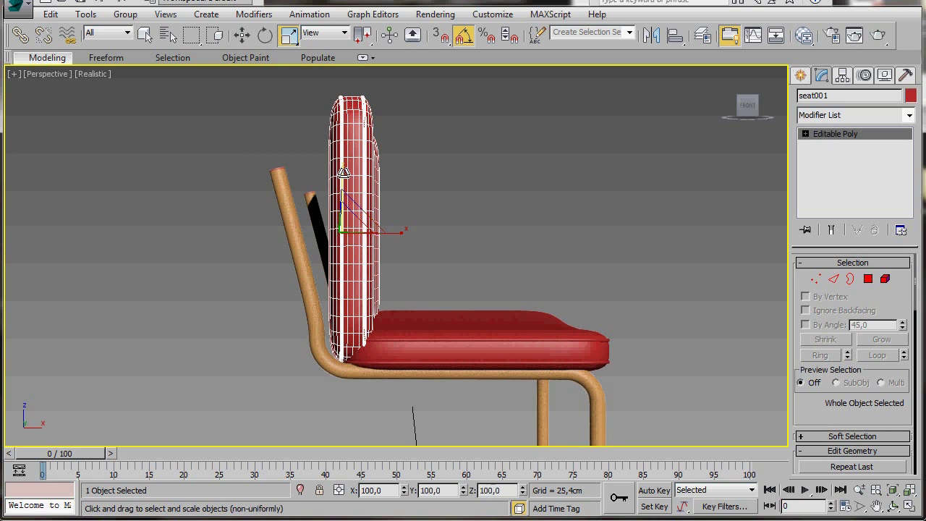
mouse_move(341, 172)
mouse_down()
mouse_move(341, 192)
mouse_move(341, 172)
mouse_move(346, 183)
mouse_up()
right_click(337, 185)
click(356, 202)
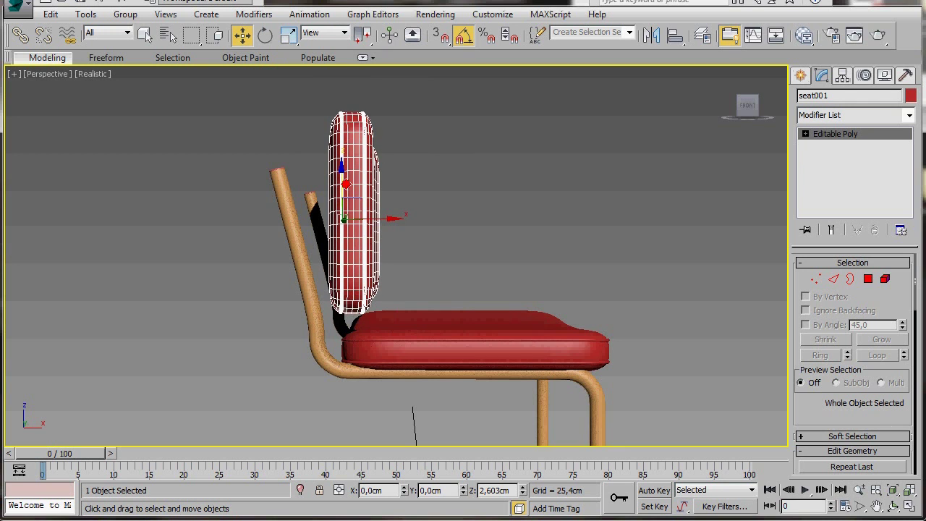
- Tilt the backrest cushion to match the slope of the rear tubes and move it back to about X -21,426 cm
right_click(347, 205)
click(369, 232)
drag(310, 181, 309, 192)
right_click(326, 200)
click(349, 210)
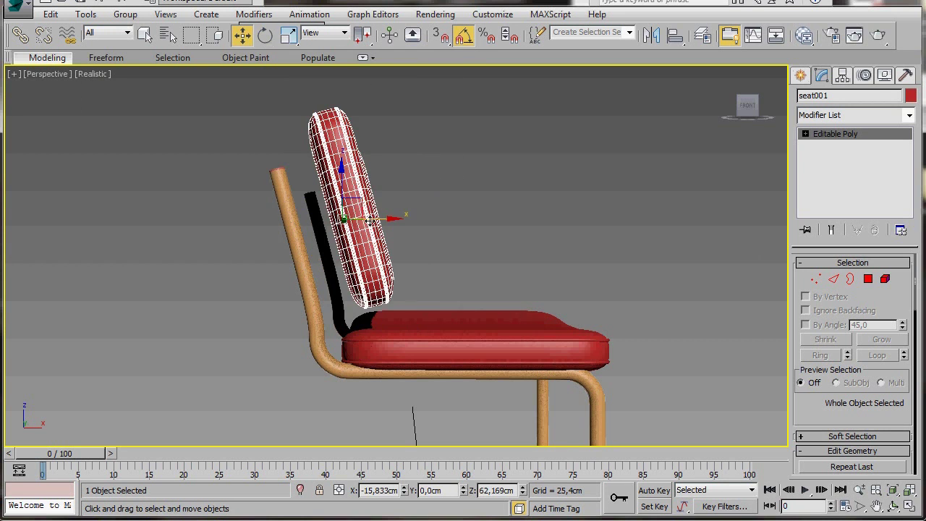
drag(369, 218, 339, 227)
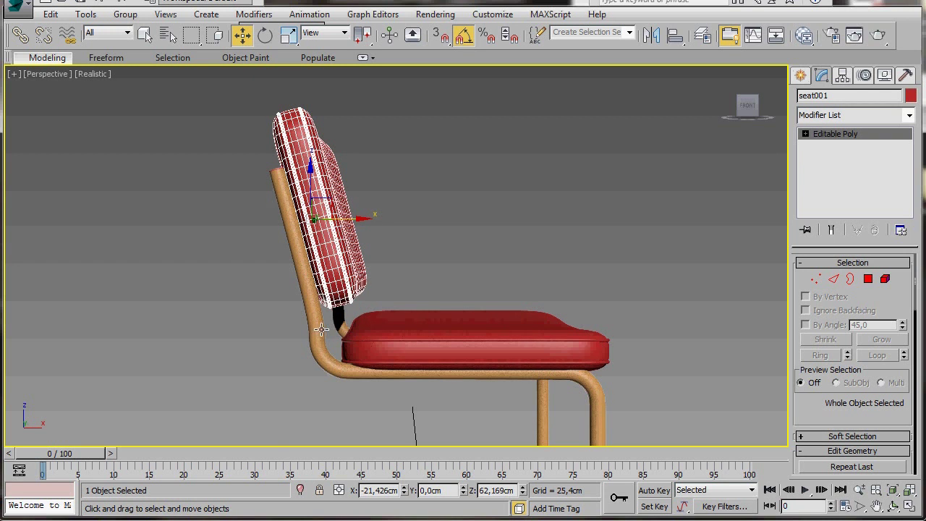
- Create a sphere of about 0,778 cm radius with AutoGrid on the rear face of the right backrest tube, near its upper end
alt+middle_drag(306, 331, 442, 323)
scroll(442, 323, up, 1)
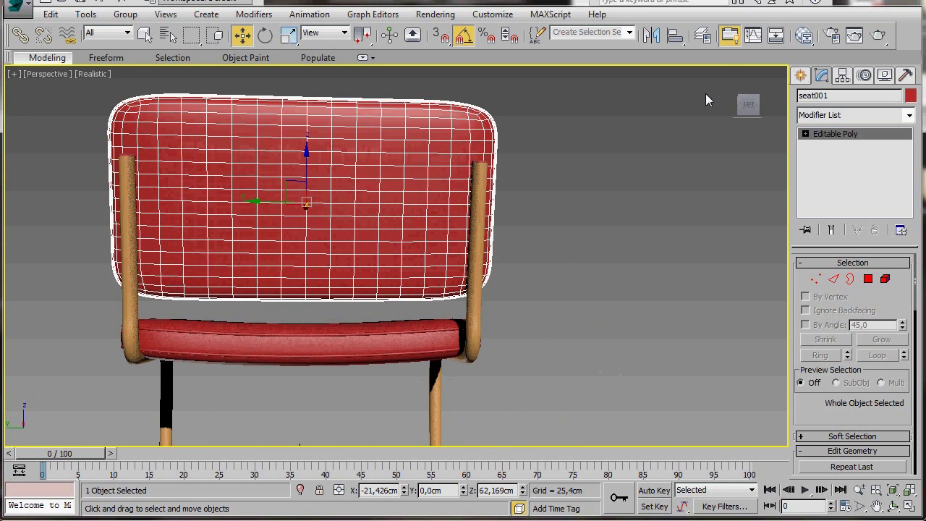
click(747, 105)
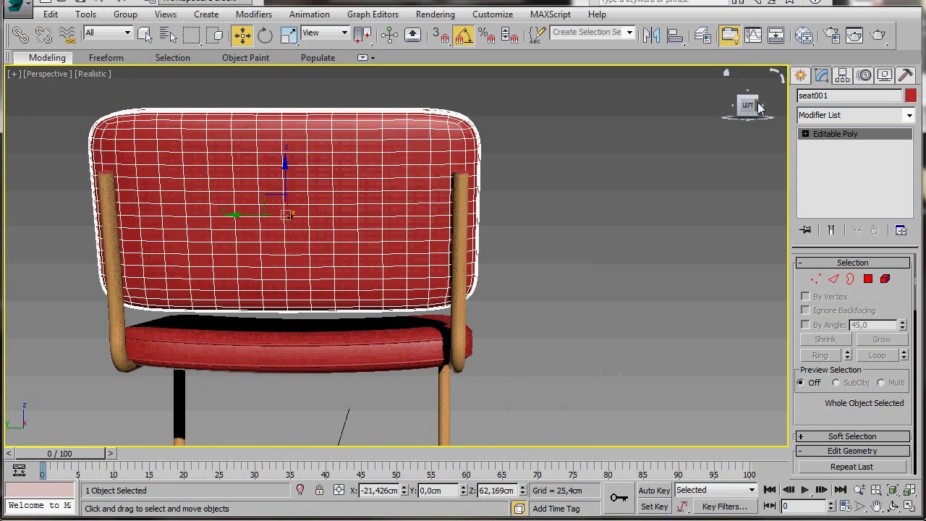
middle_drag(310, 303, 453, 304)
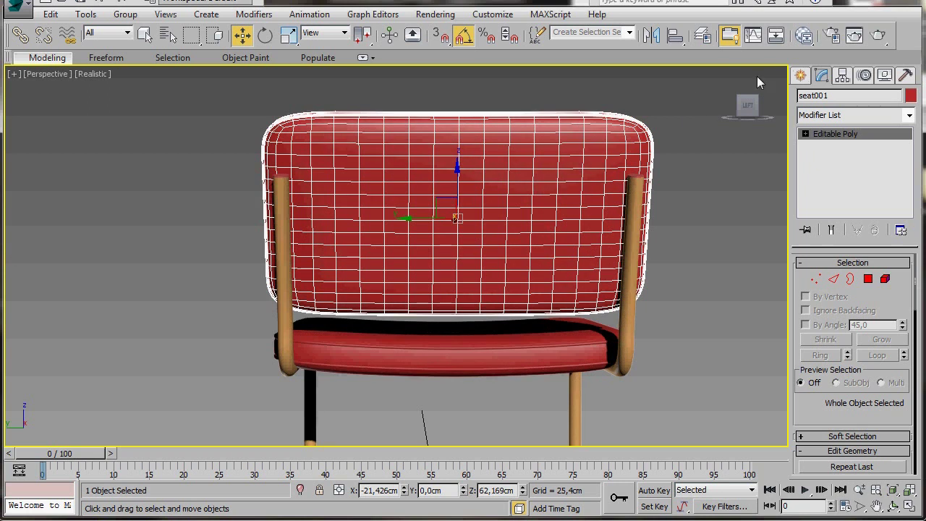
click(801, 76)
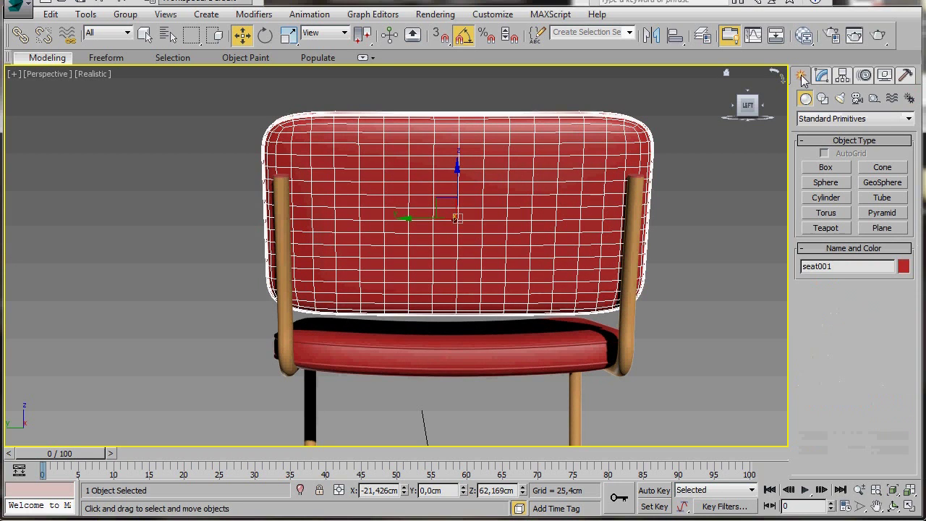
click(824, 183)
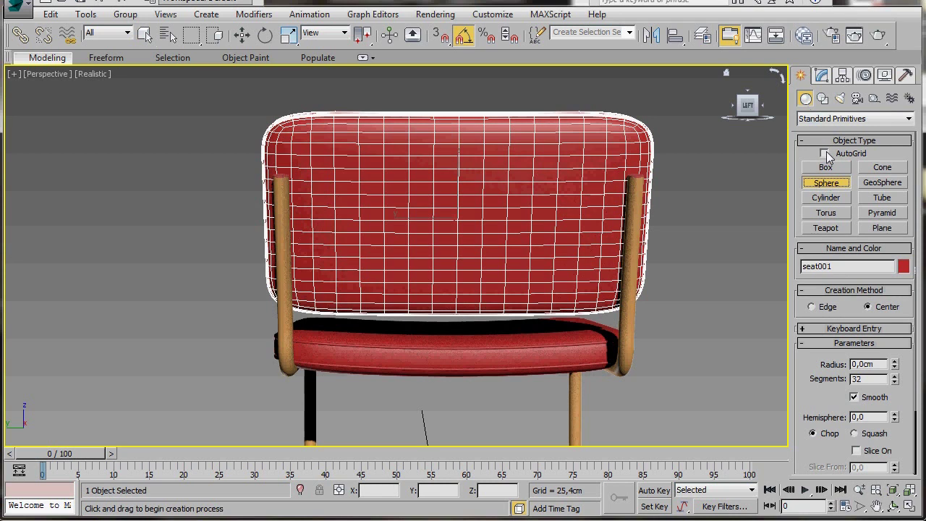
click(825, 154)
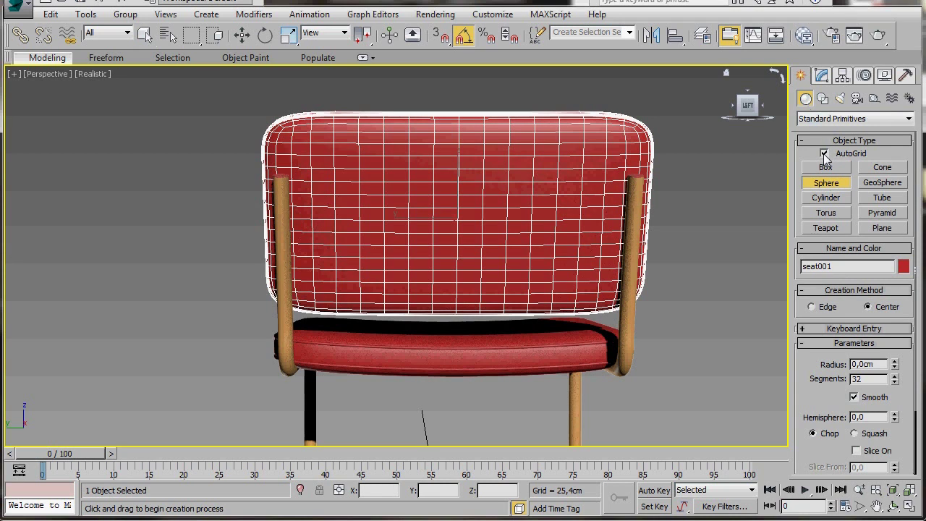
click(636, 190)
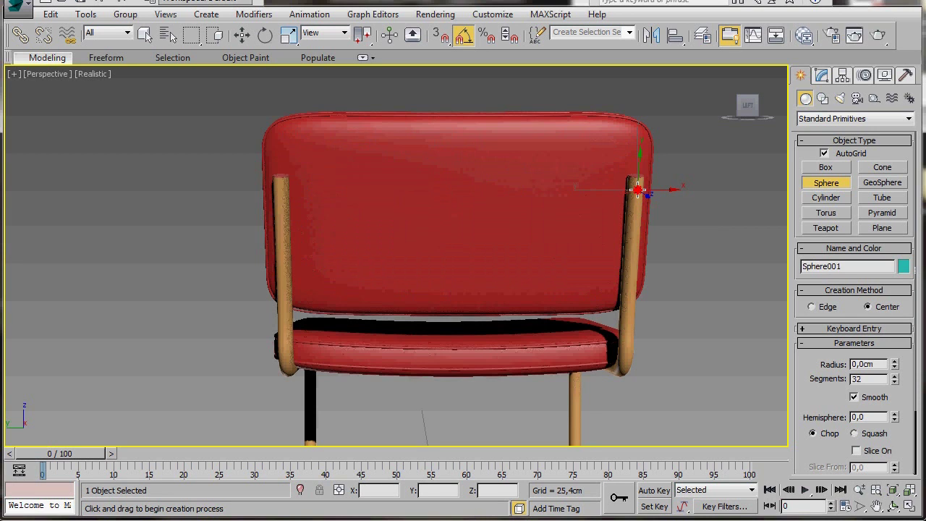
drag(636, 191, 642, 191)
- Set the sphere's radius to 0,4 cm and its segments to 24
click(821, 76)
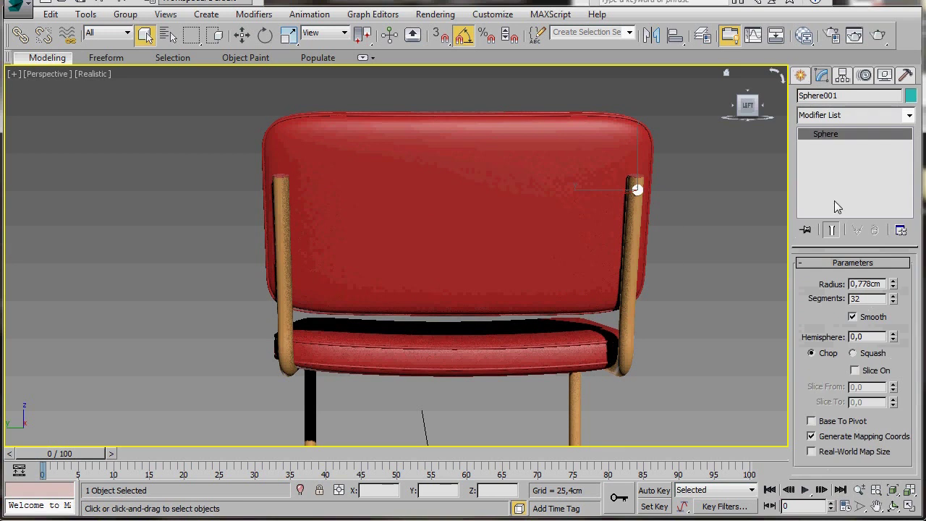
double_click(858, 284)
text(4)
key(Tab)
text(24)
- Turn off angle snap and flatten the sphere along its local Z axis into a low rivet head on the tube
click(242, 38)
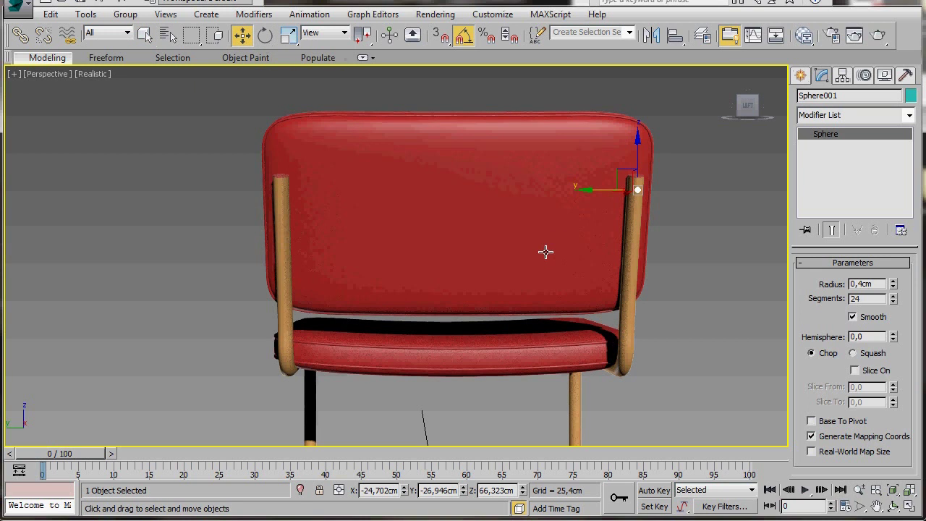
key(z)
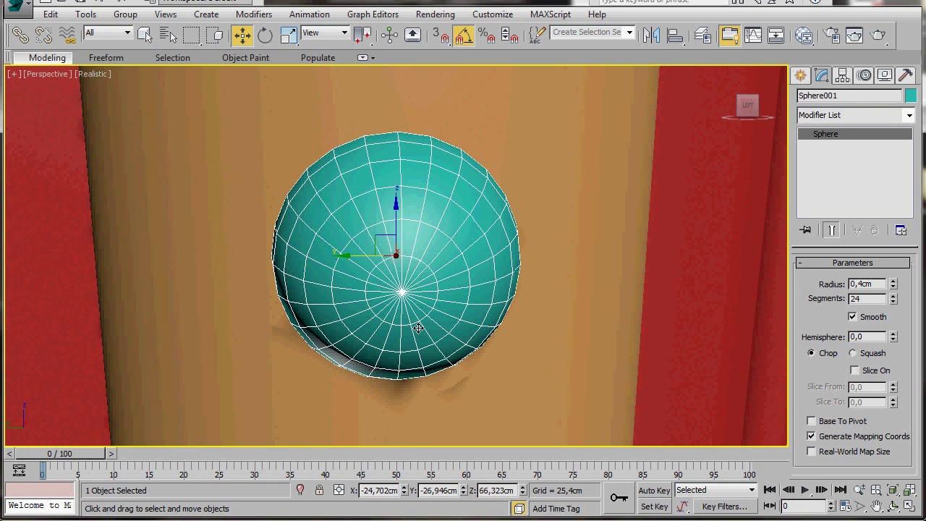
alt+middle_drag(417, 328, 427, 304)
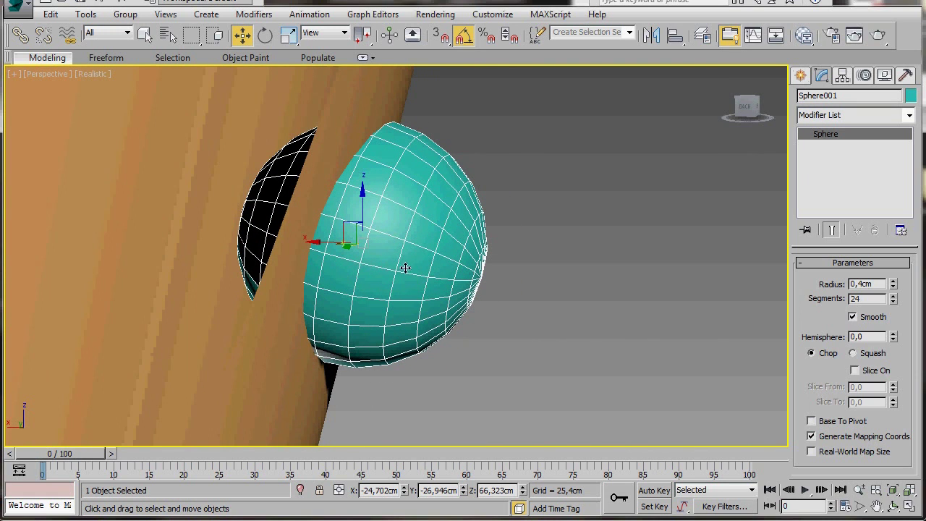
click(463, 40)
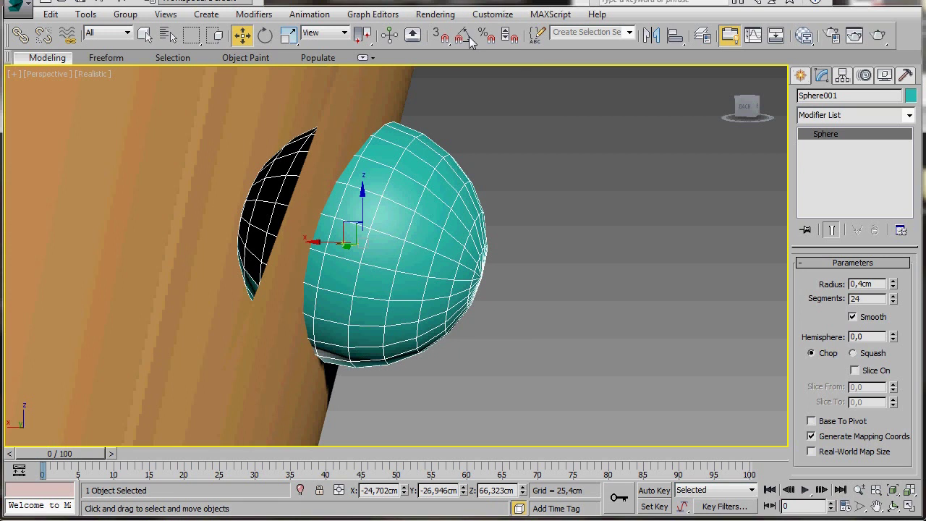
key(r)
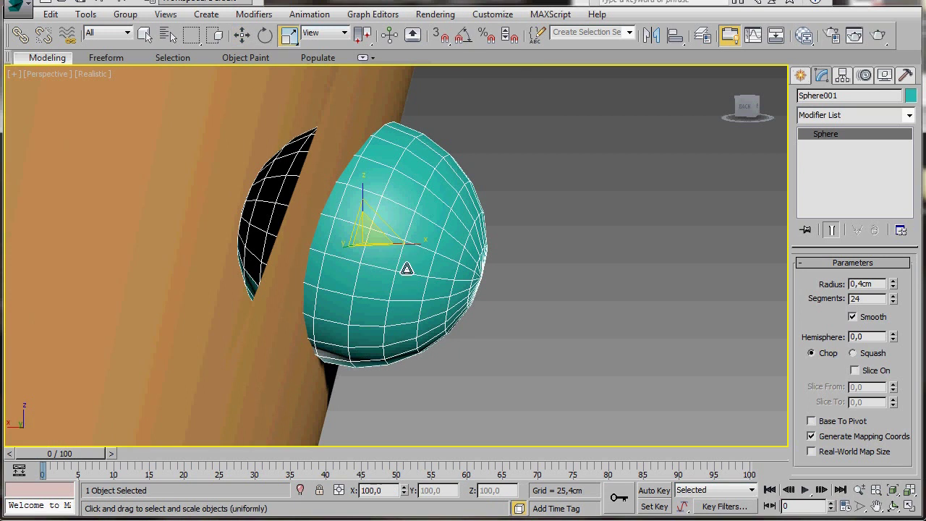
click(312, 36)
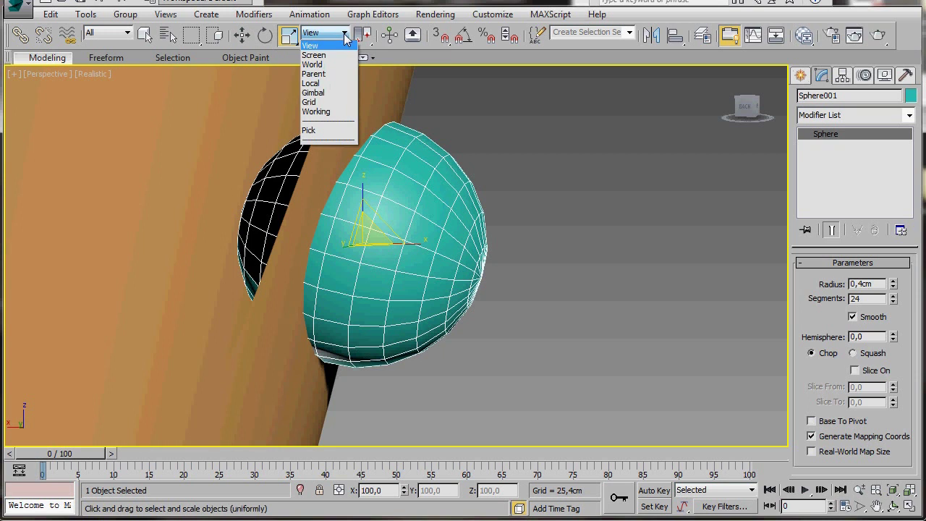
click(328, 85)
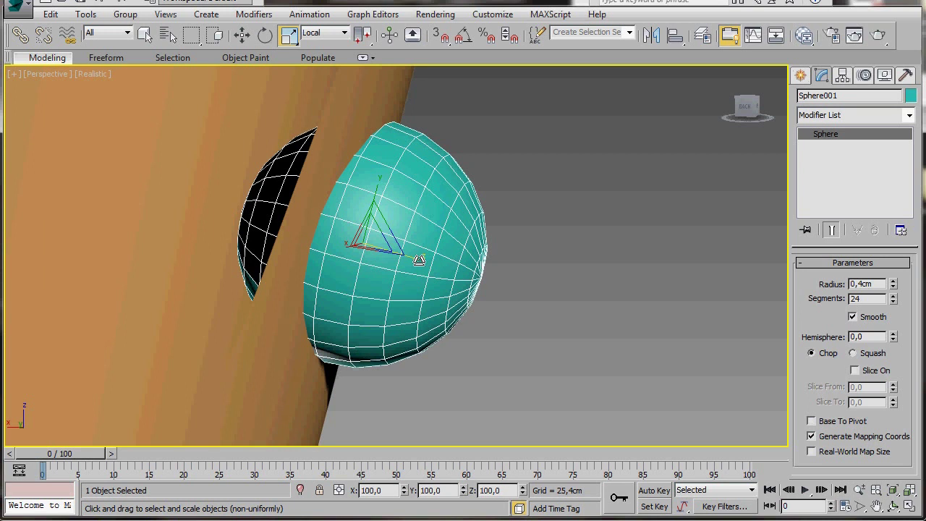
drag(418, 259, 366, 258)
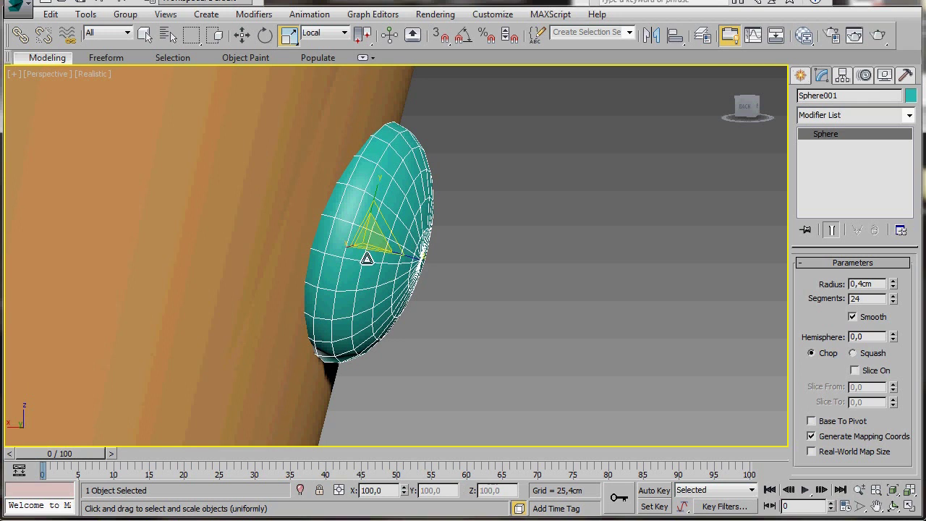
- Activate the Move tool and turn on Edged Faces display in the perspective view of the backrest tube
right_click(503, 261)
click(509, 272)
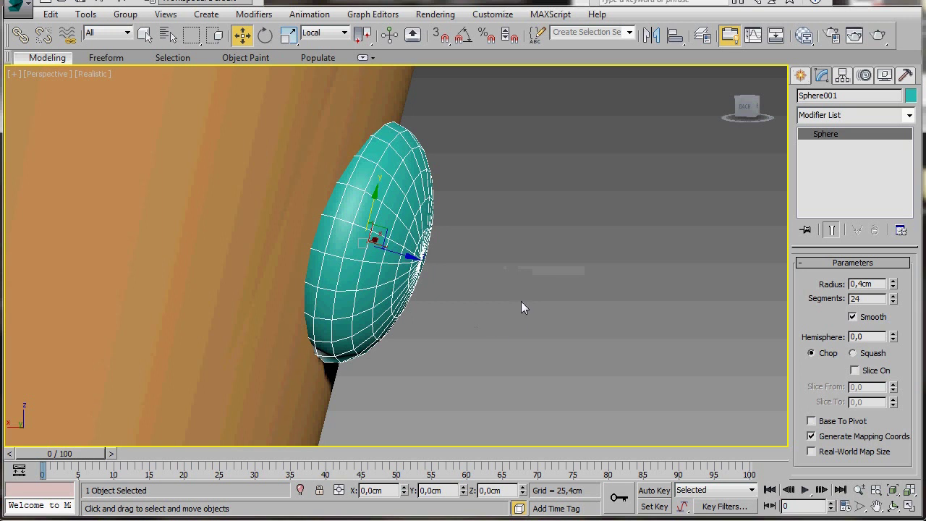
alt+middle_drag(525, 312, 414, 321)
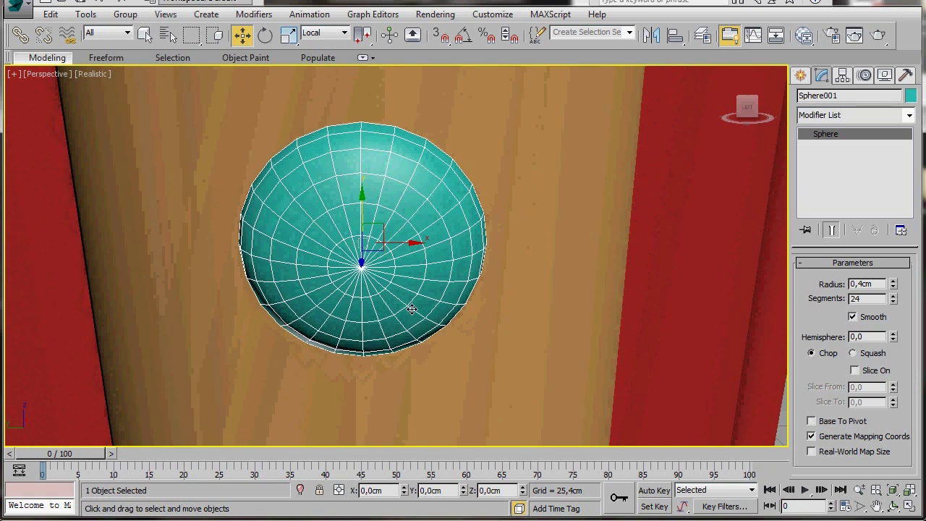
scroll(412, 309, down, 2)
scroll(417, 312, down, 3)
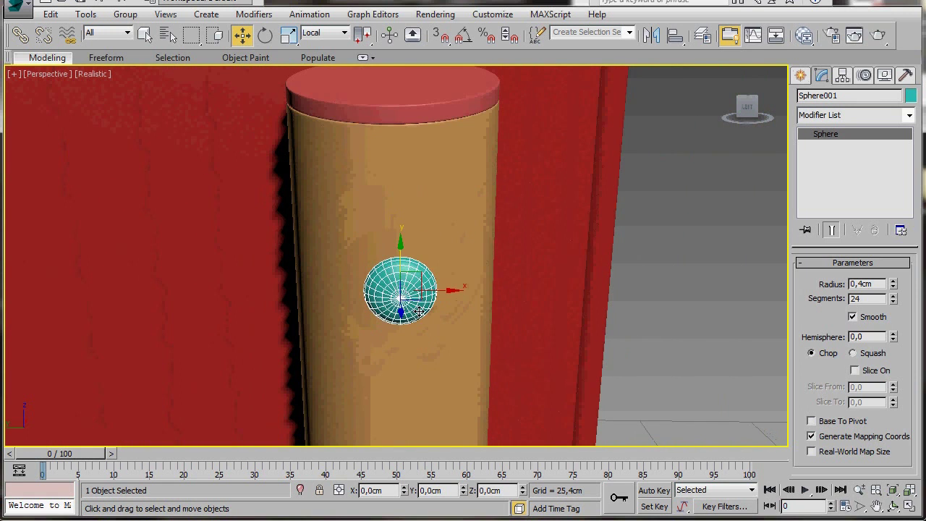
scroll(420, 311, down, 2)
scroll(415, 348, down, 2)
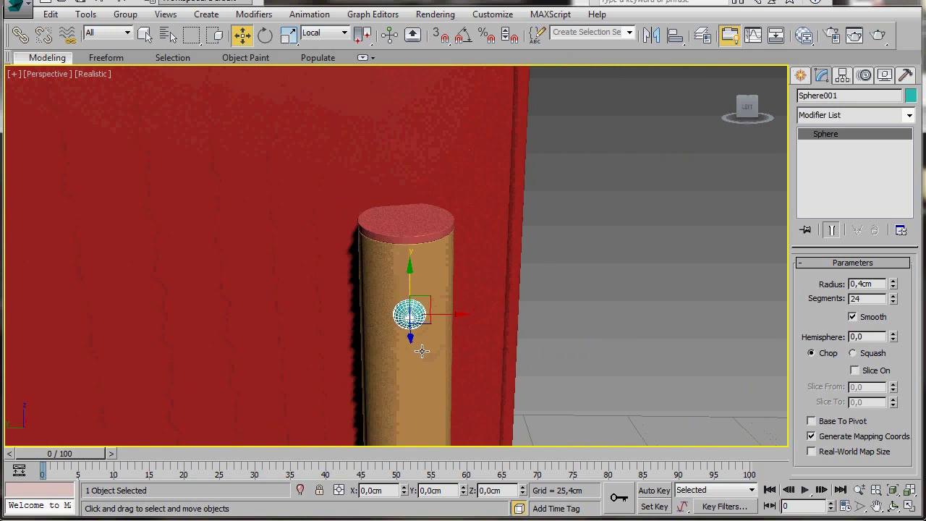
middle_drag(413, 360, 452, 206)
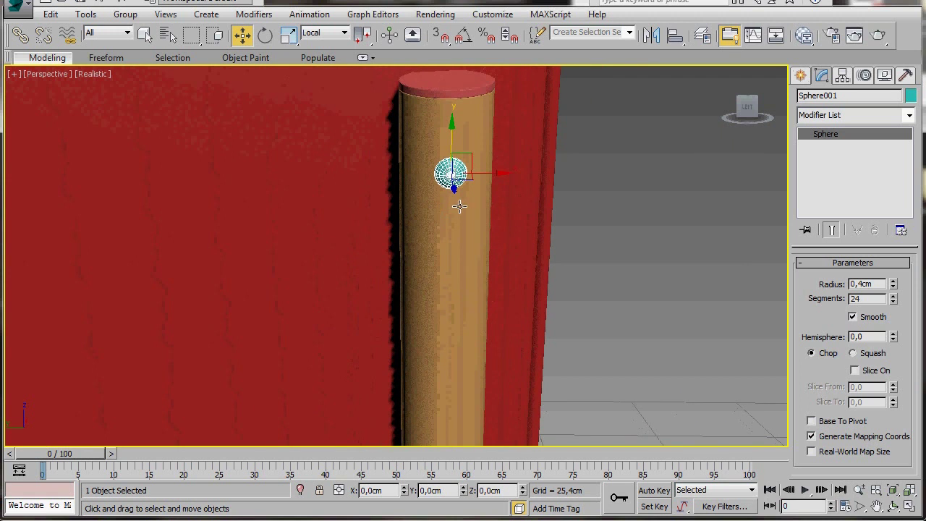
click(95, 76)
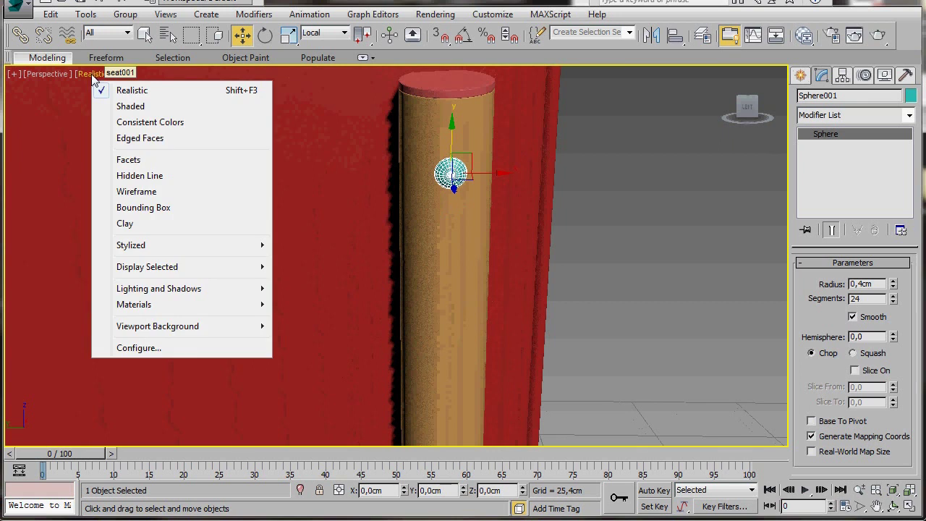
click(115, 137)
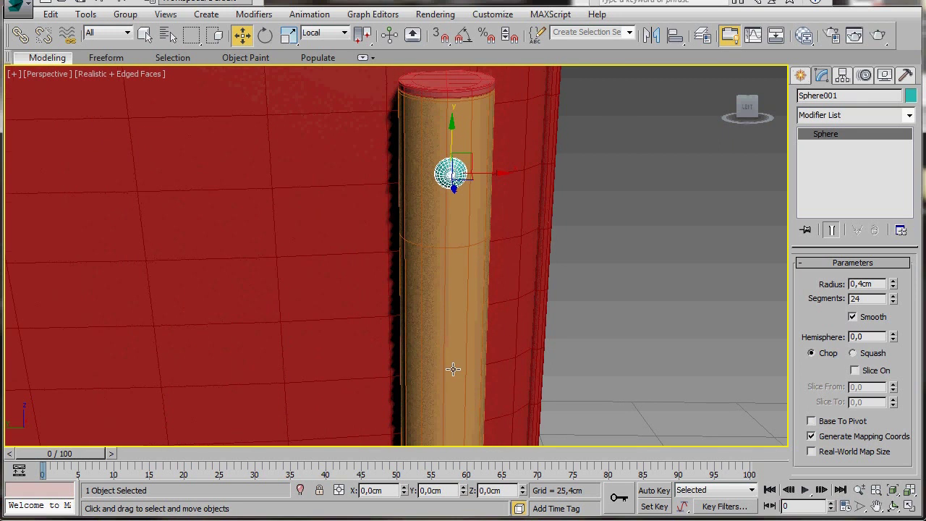
- Copy the rivet head down along its local Y axis to the lower part of the right backrest tube
scroll(453, 370, down, 5)
middle_drag(382, 354, 572, 310)
scroll(573, 310, down, 2)
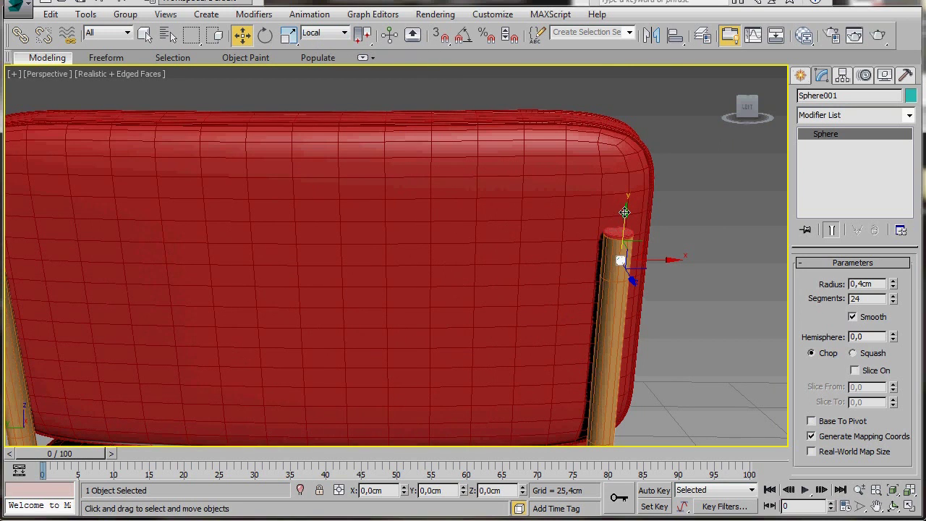
shift+drag(627, 211, 605, 338)
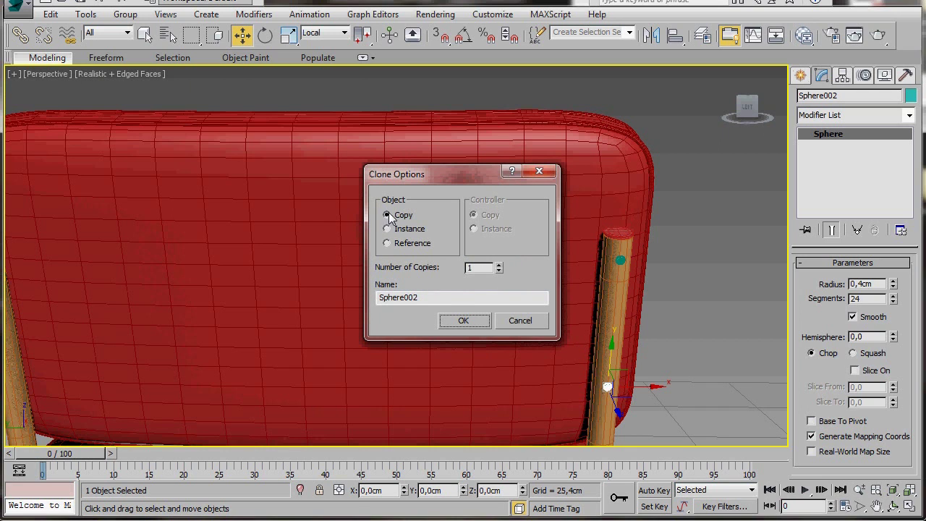
click(450, 322)
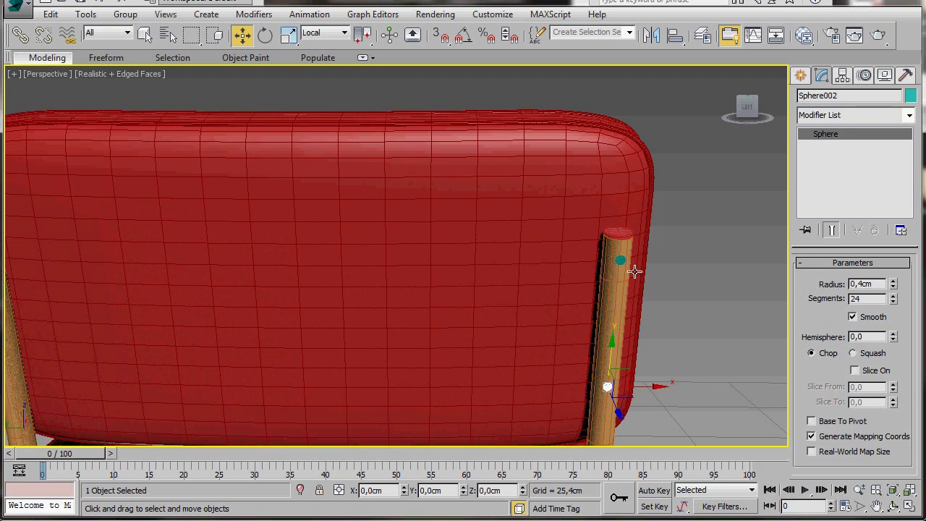
- Fine-tune the lower rivet head along its local Z axis so it sits on the tube surface, and deselect it
alt+middle_drag(554, 359, 636, 349)
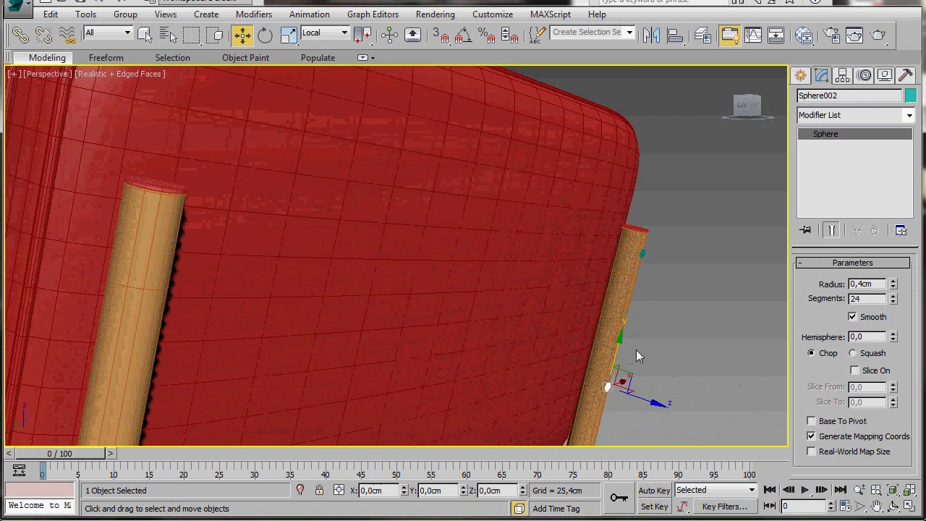
scroll(636, 349, up, 4)
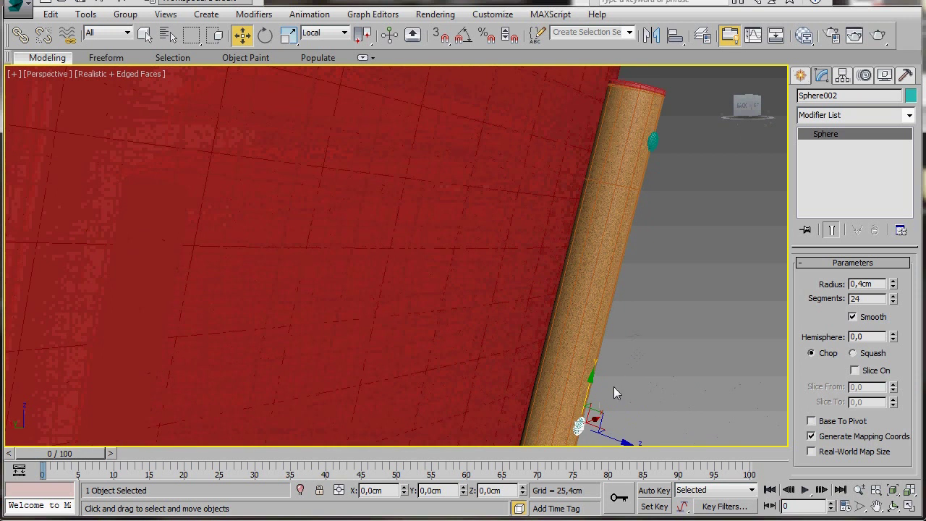
alt+middle_drag(627, 307, 637, 207)
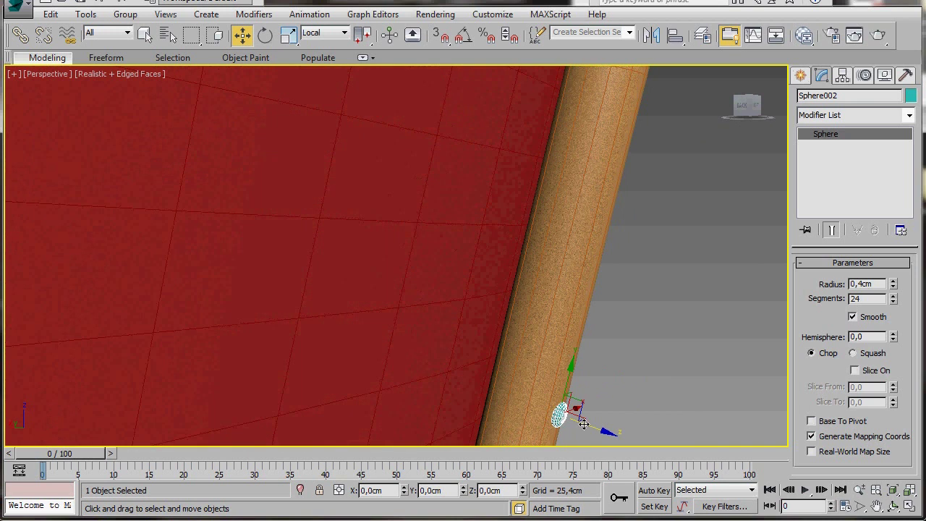
drag(586, 424, 586, 424)
click(655, 328)
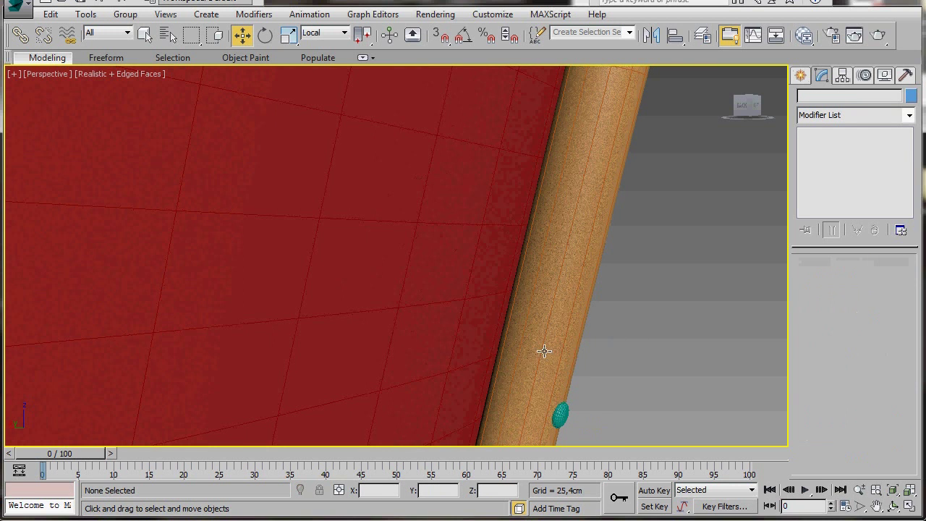
- Select both rivet heads on the right tube and change their object color to light red
alt+middle_drag(533, 352, 461, 362)
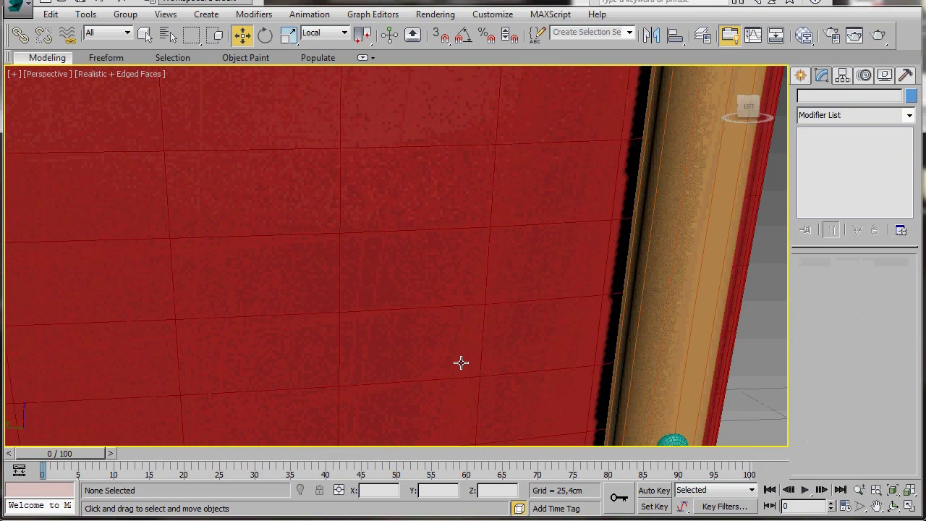
scroll(471, 357, down, 2)
scroll(471, 358, down, 2)
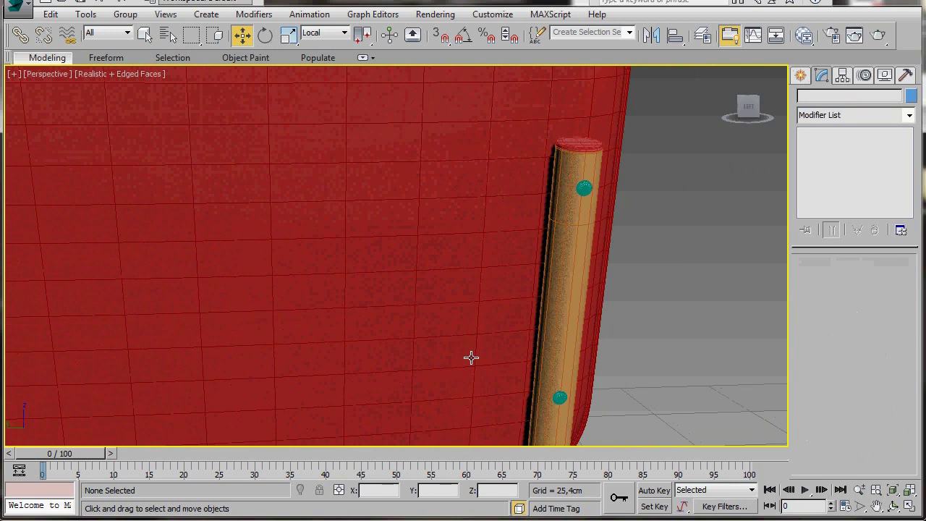
click(561, 399)
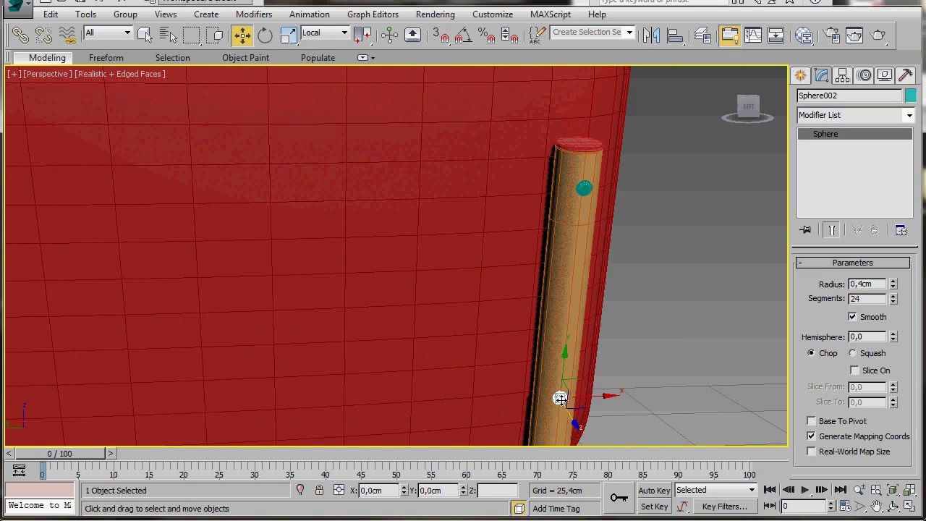
ctrl+click(585, 188)
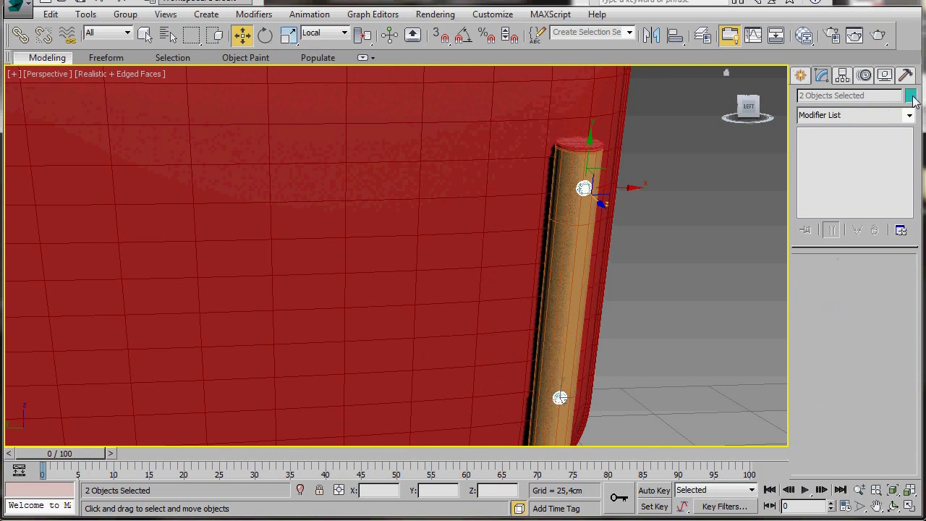
click(910, 97)
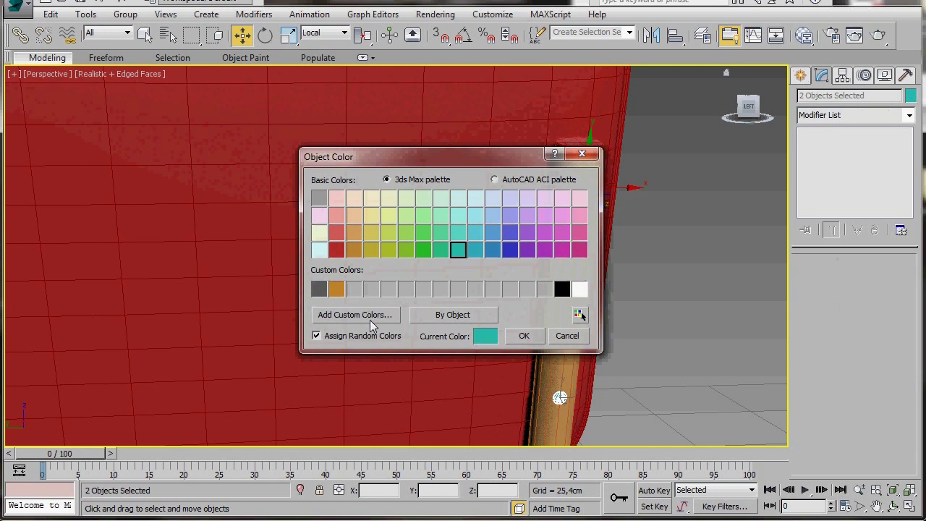
click(337, 233)
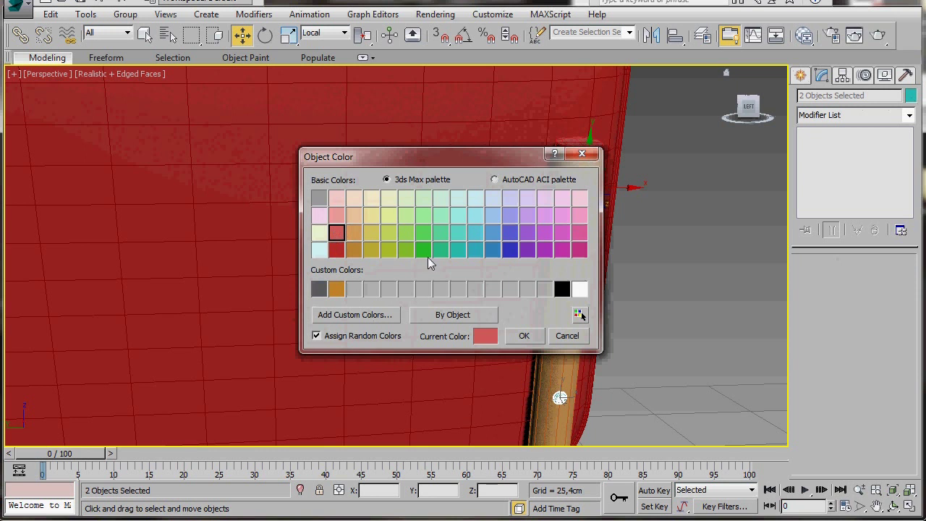
click(522, 337)
- Set the reference coordinate system to View and switch the viewport to the Left view
middle_drag(684, 316, 703, 315)
scroll(705, 309, up, 3)
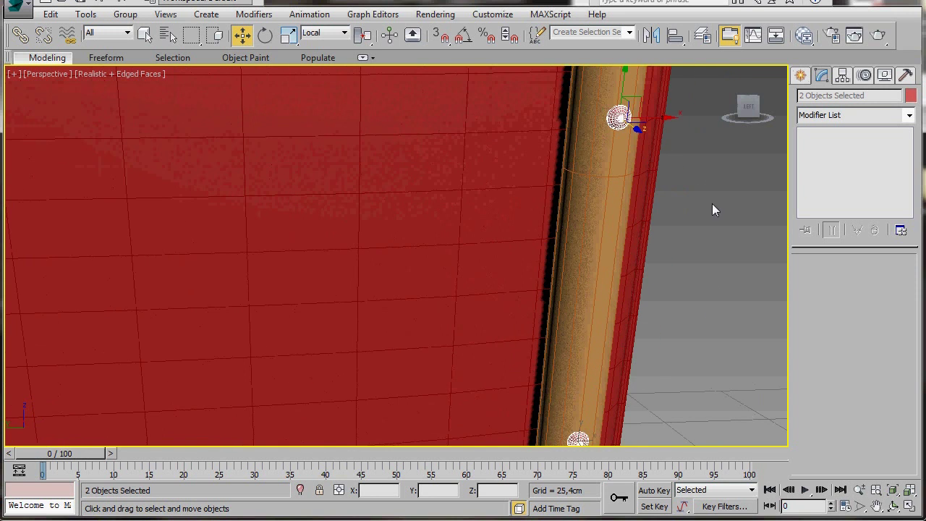
drag(751, 113, 747, 106)
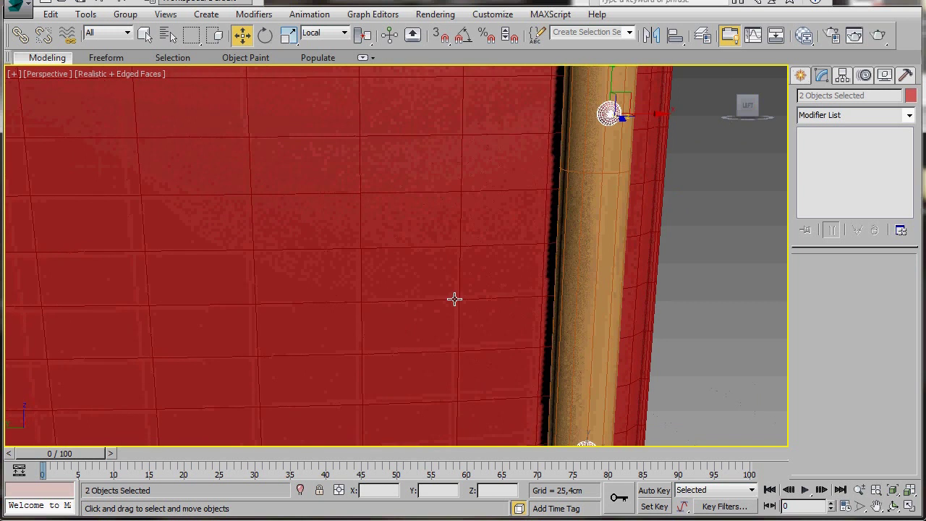
scroll(456, 297, down, 3)
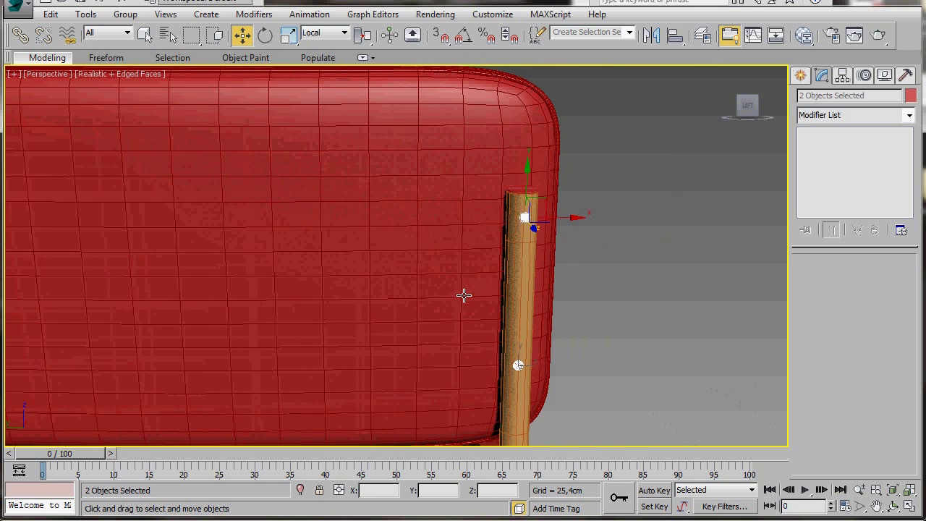
scroll(463, 294, down, 3)
middle_drag(248, 272, 377, 259)
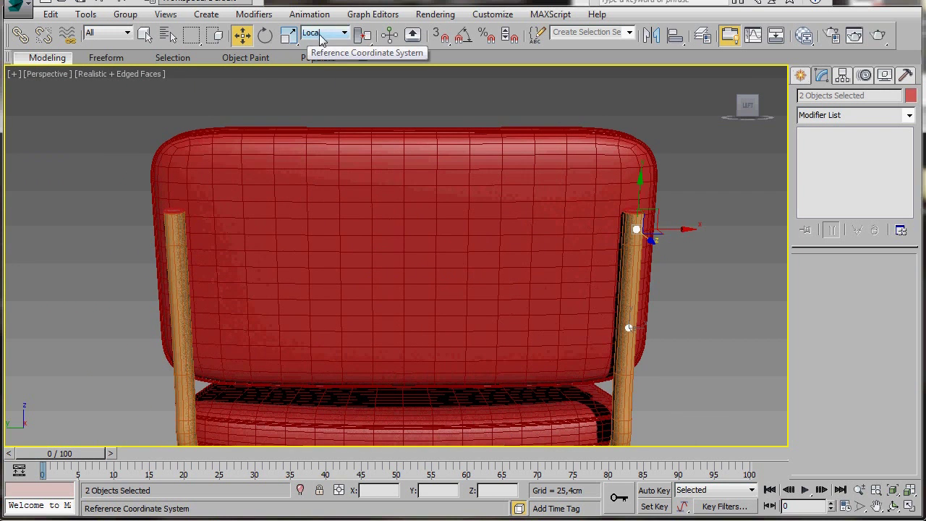
click(344, 34)
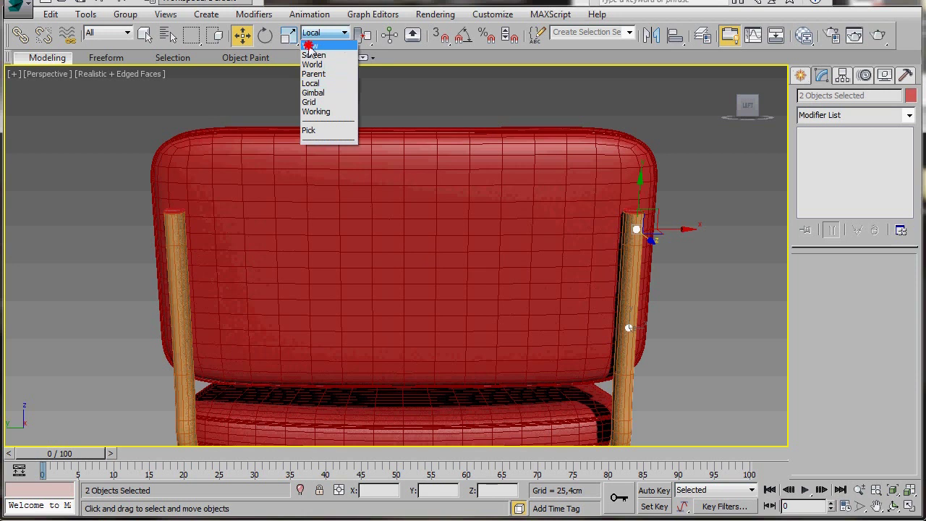
click(309, 46)
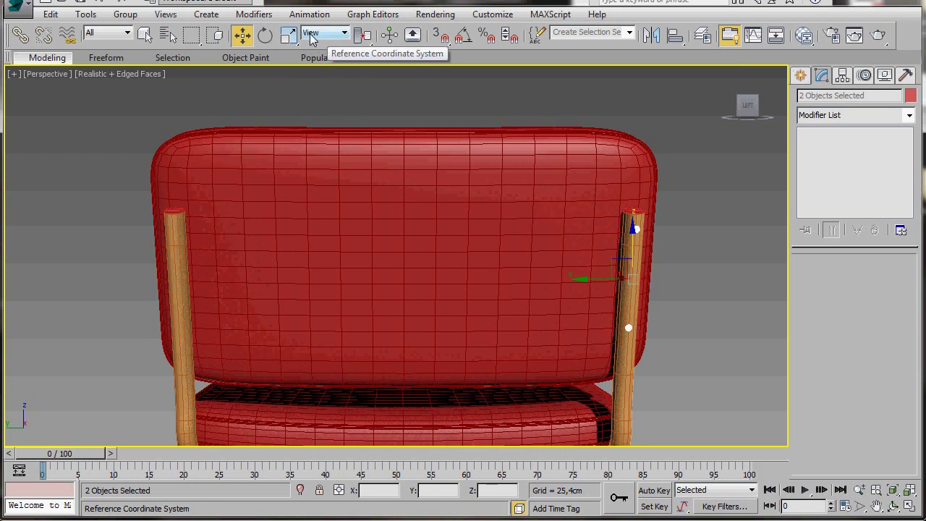
click(42, 76)
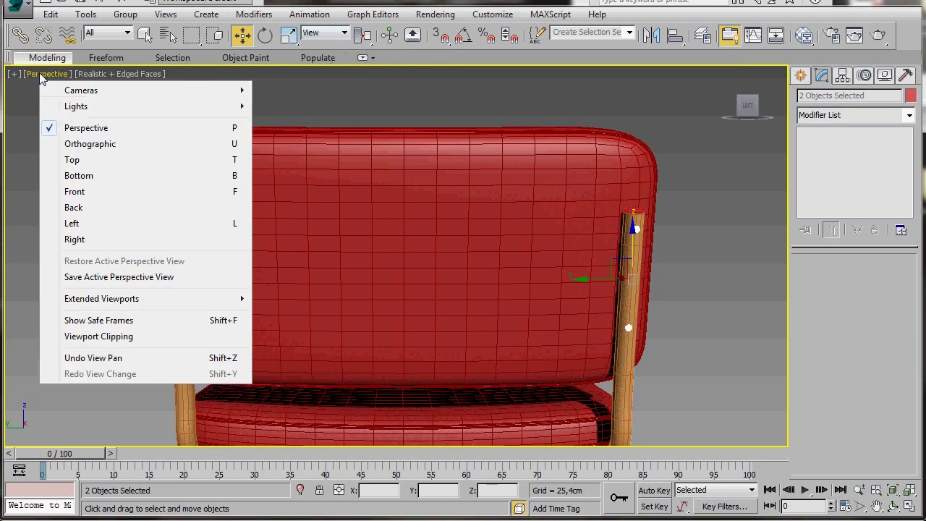
click(71, 223)
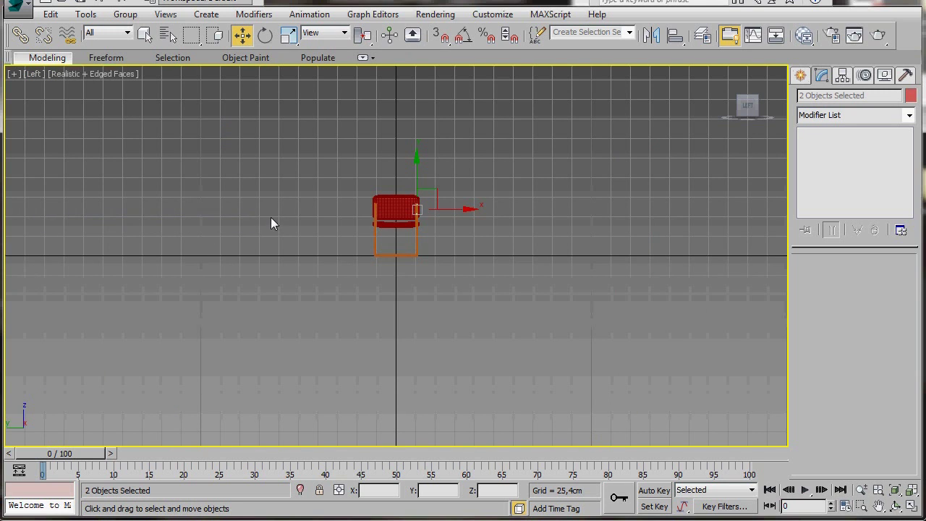
- Copy both rivet heads along the X axis onto the opposite backrest tube and return to the Perspective view
key(z)
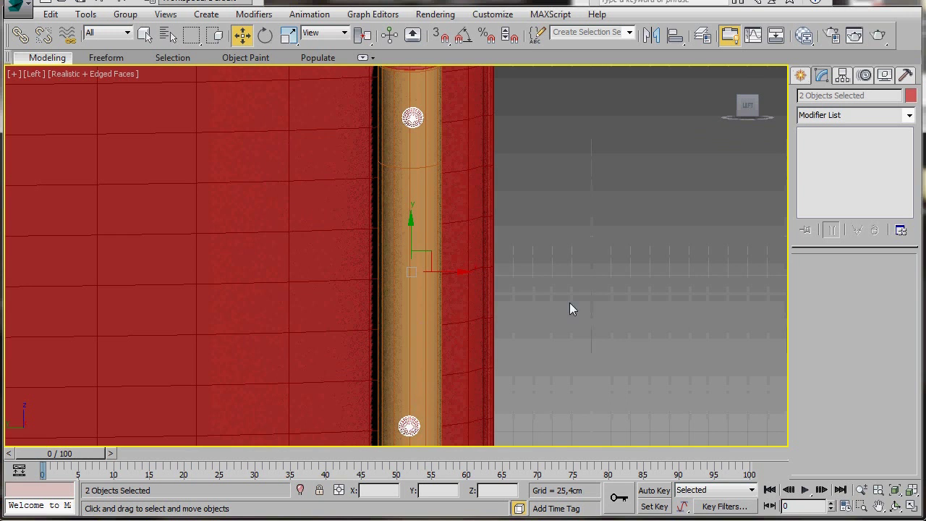
scroll(542, 291, down, 6)
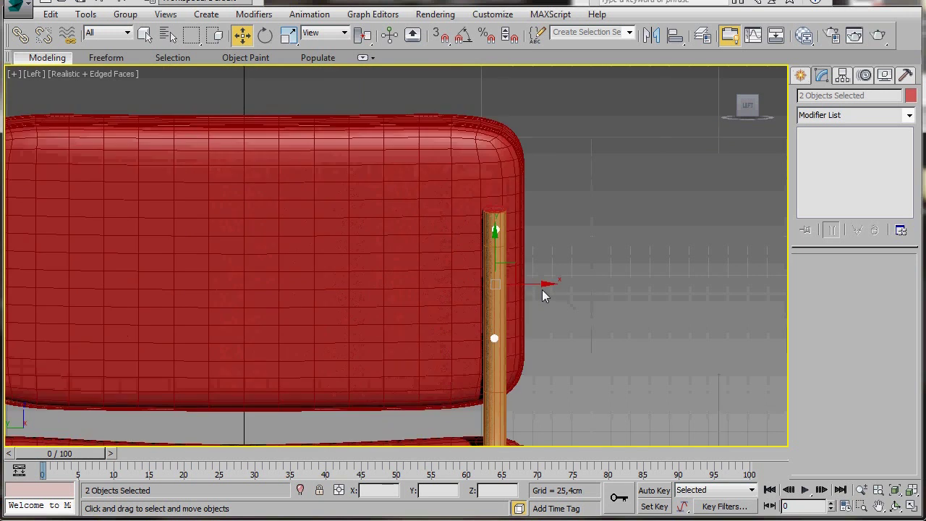
middle_drag(424, 285, 523, 267)
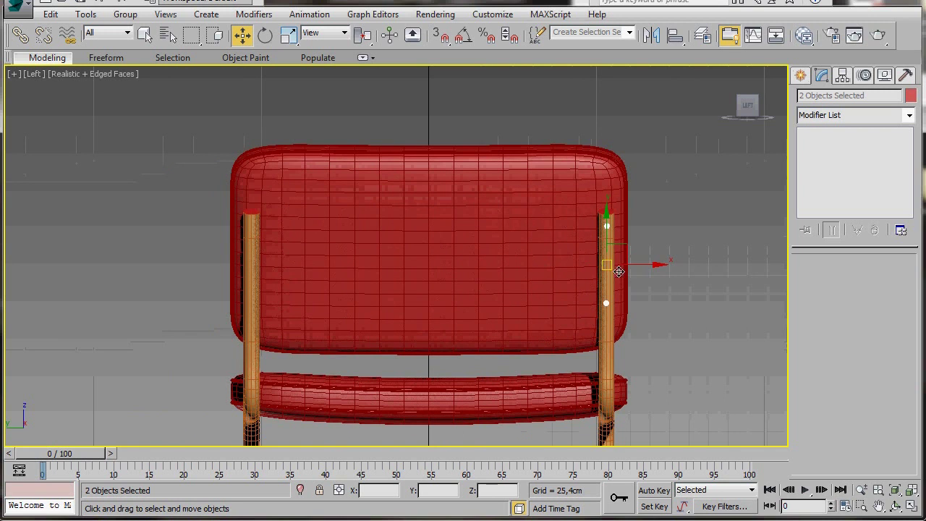
mouse_move(654, 263)
mouse_down()
mouse_move(372, 265)
mouse_move(286, 277)
mouse_move(297, 276)
mouse_up()
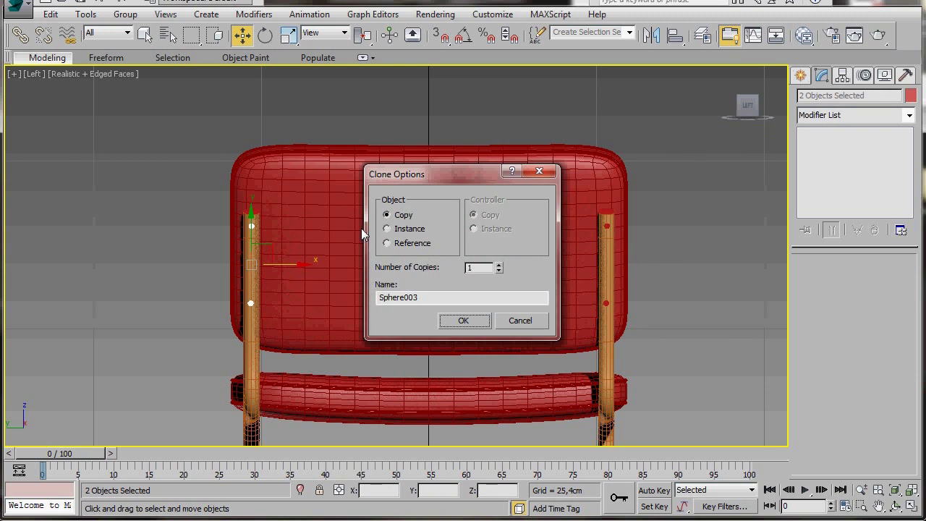
click(463, 320)
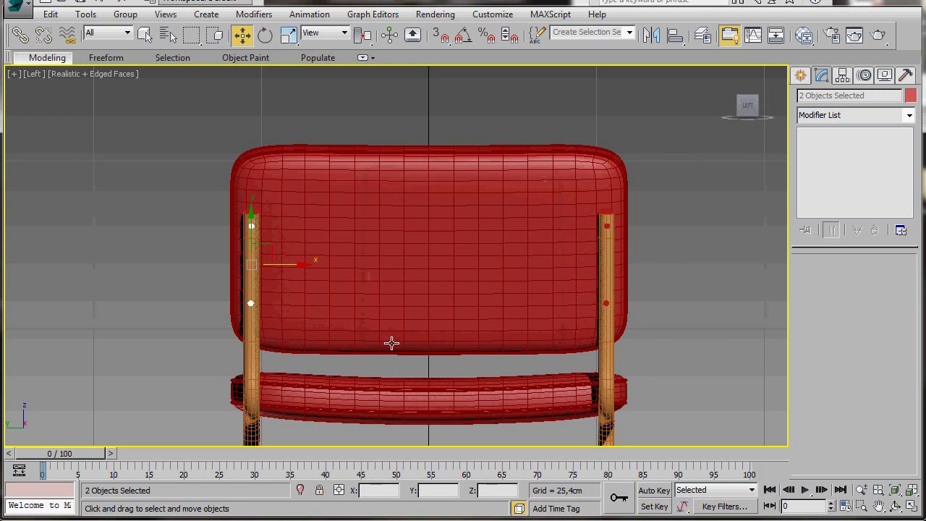
click(33, 75)
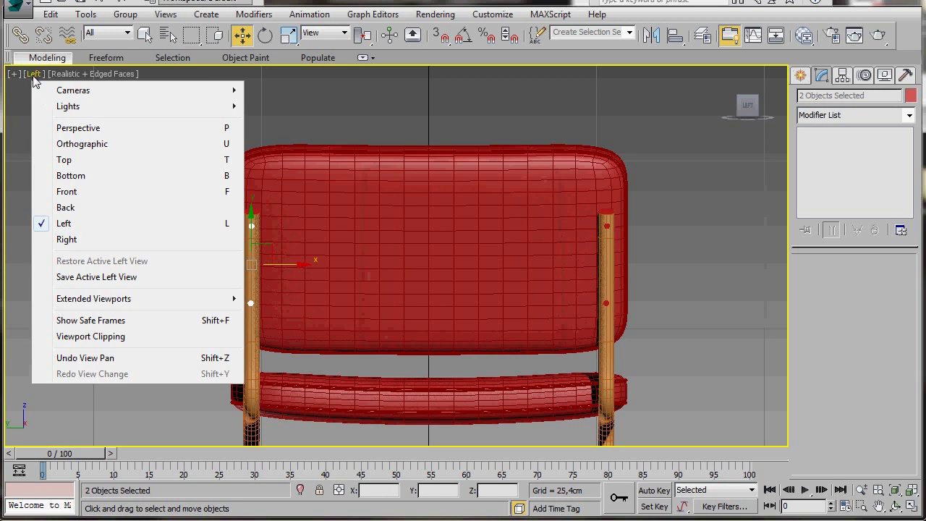
click(56, 127)
alt+middle_drag(138, 373, 423, 345)
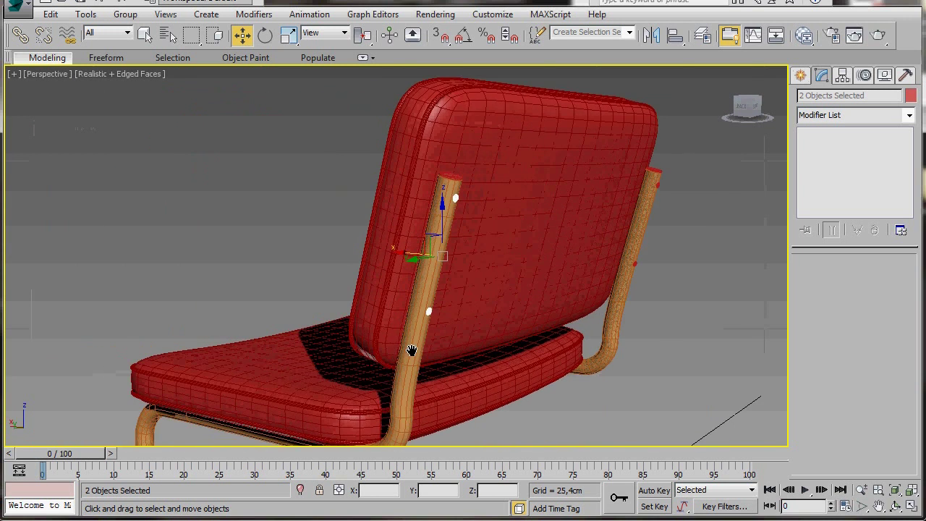
- Deselect the copied rivet heads and turn off Edged Faces in the Perspective viewport to review the whole chair in Realistic shading
scroll(423, 344, up, 3)
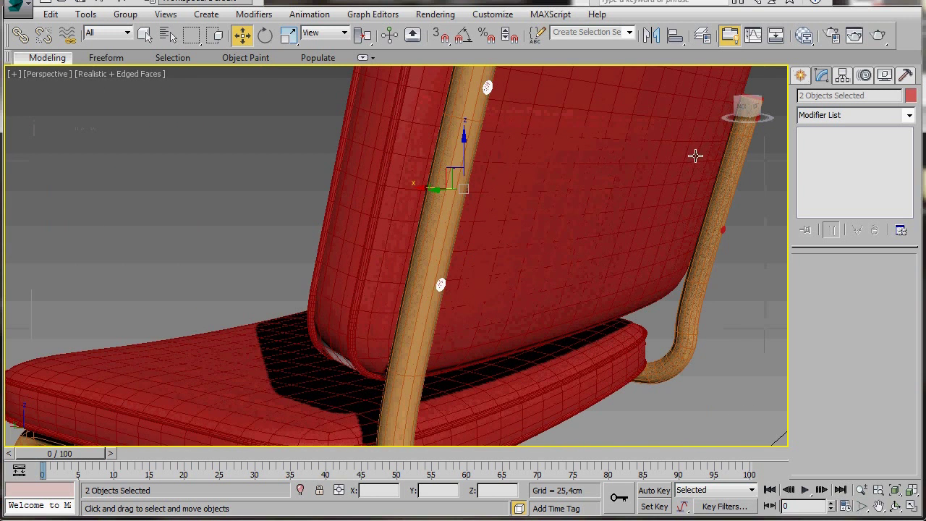
click(729, 333)
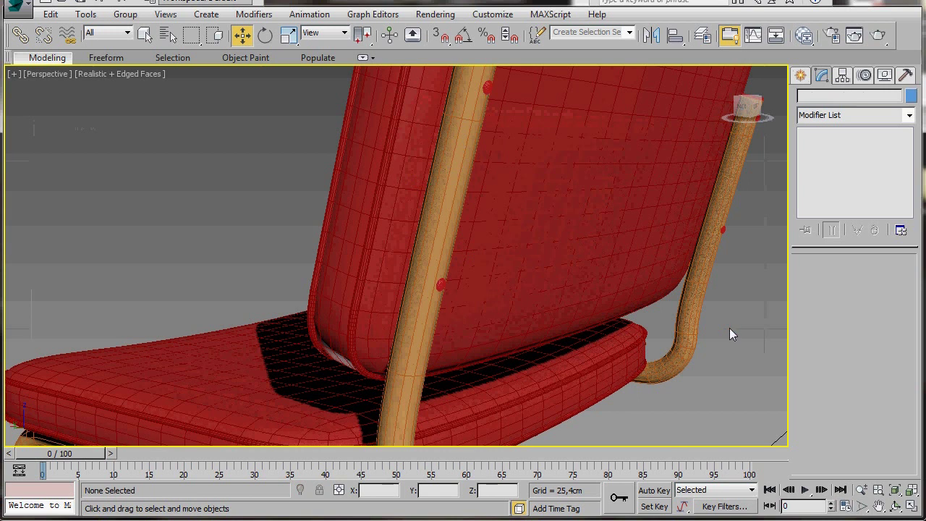
click(126, 78)
click(171, 137)
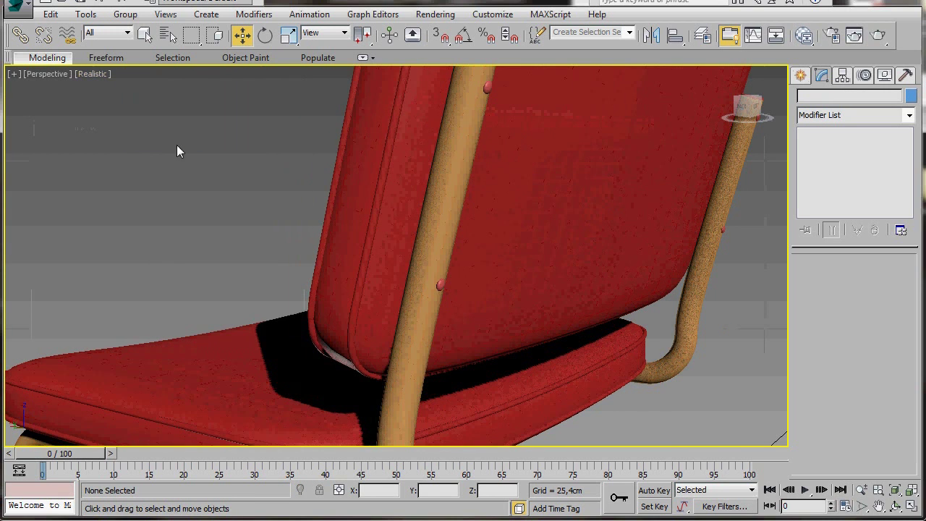
middle_drag(508, 256, 486, 320)
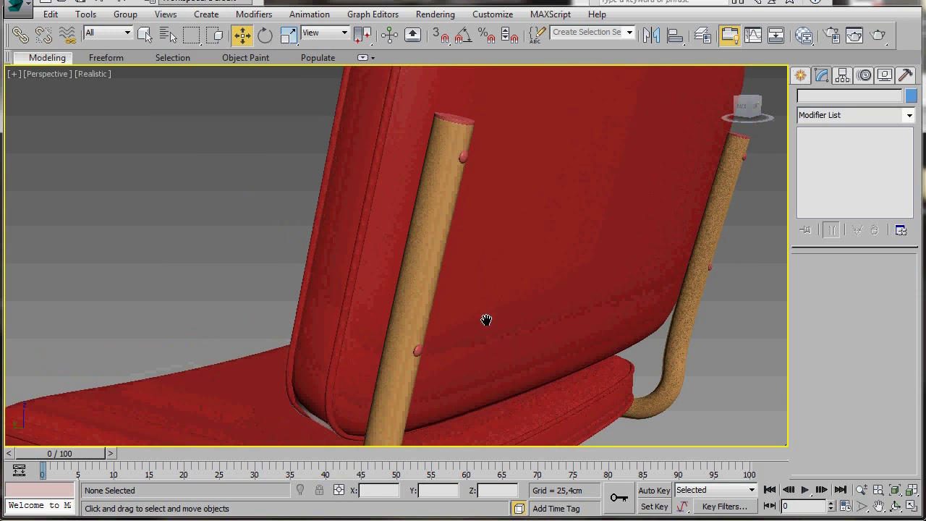
scroll(486, 320, down, 6)
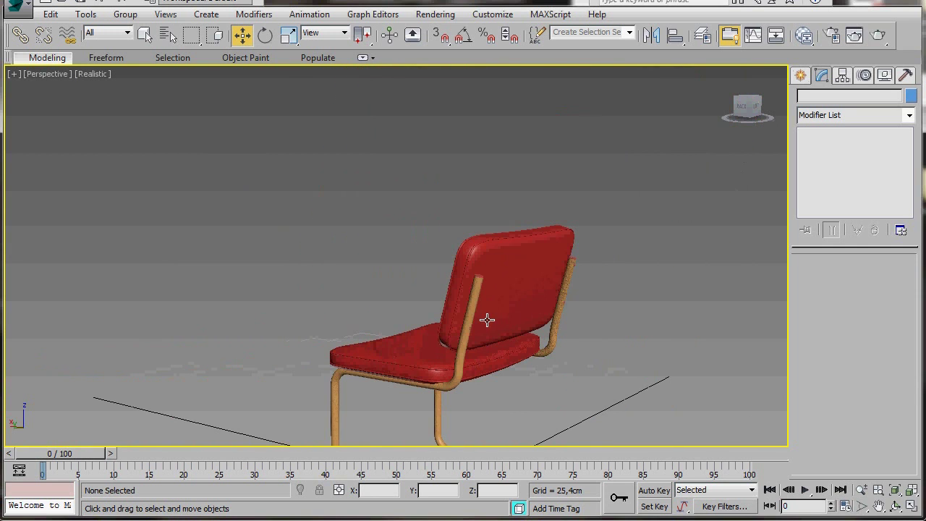
middle_drag(506, 347, 511, 240)
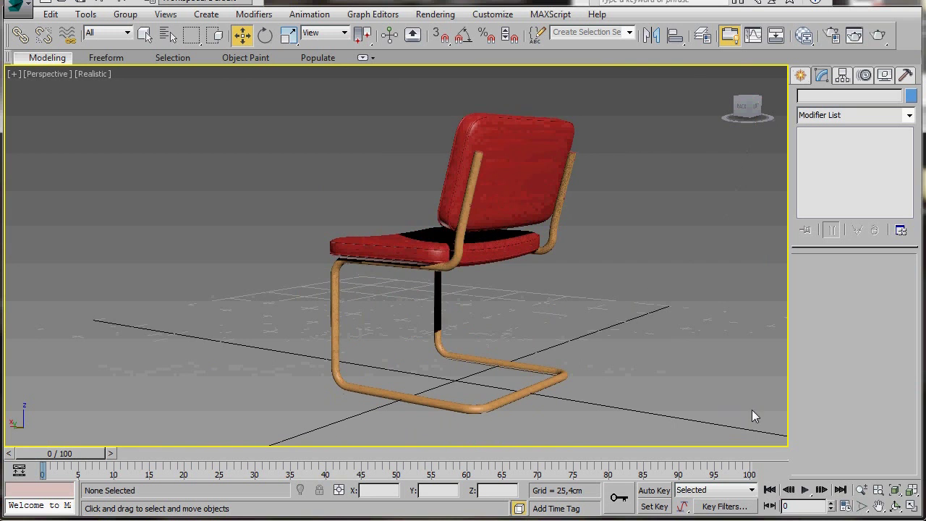
alt+middle_drag(753, 410, 472, 416)
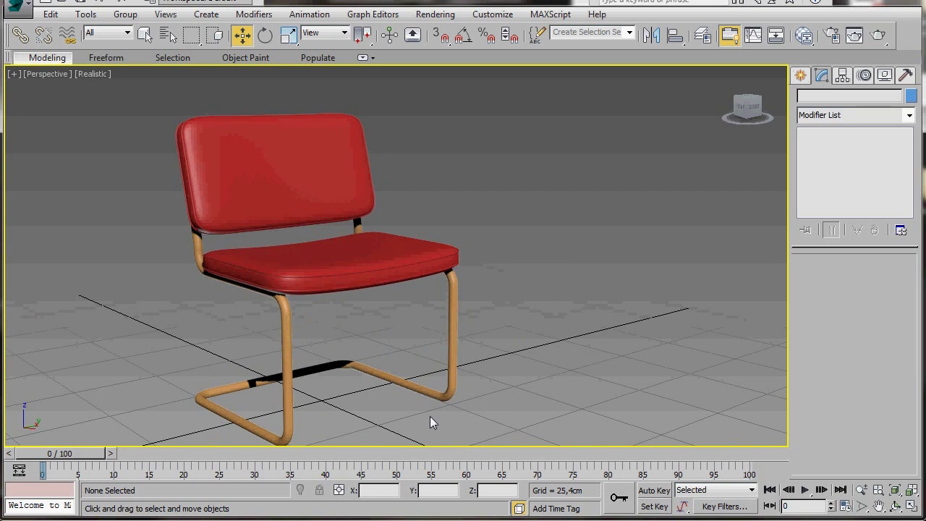